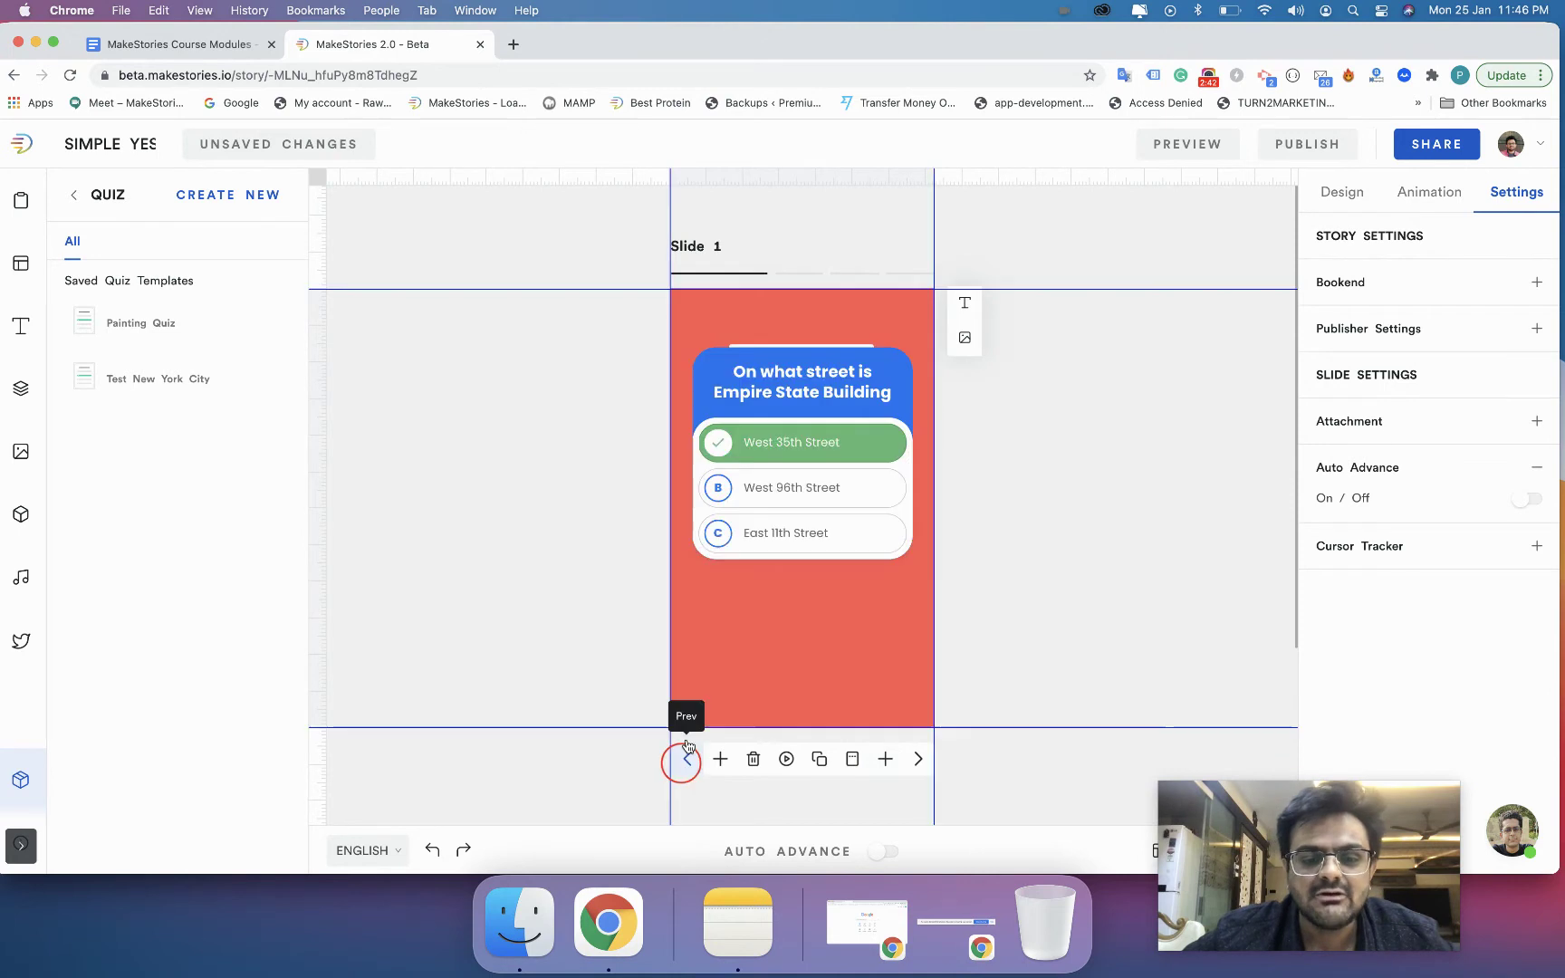
Delete the quiz question and result slides that follow the New York Quiz cover slide.
click(786, 498)
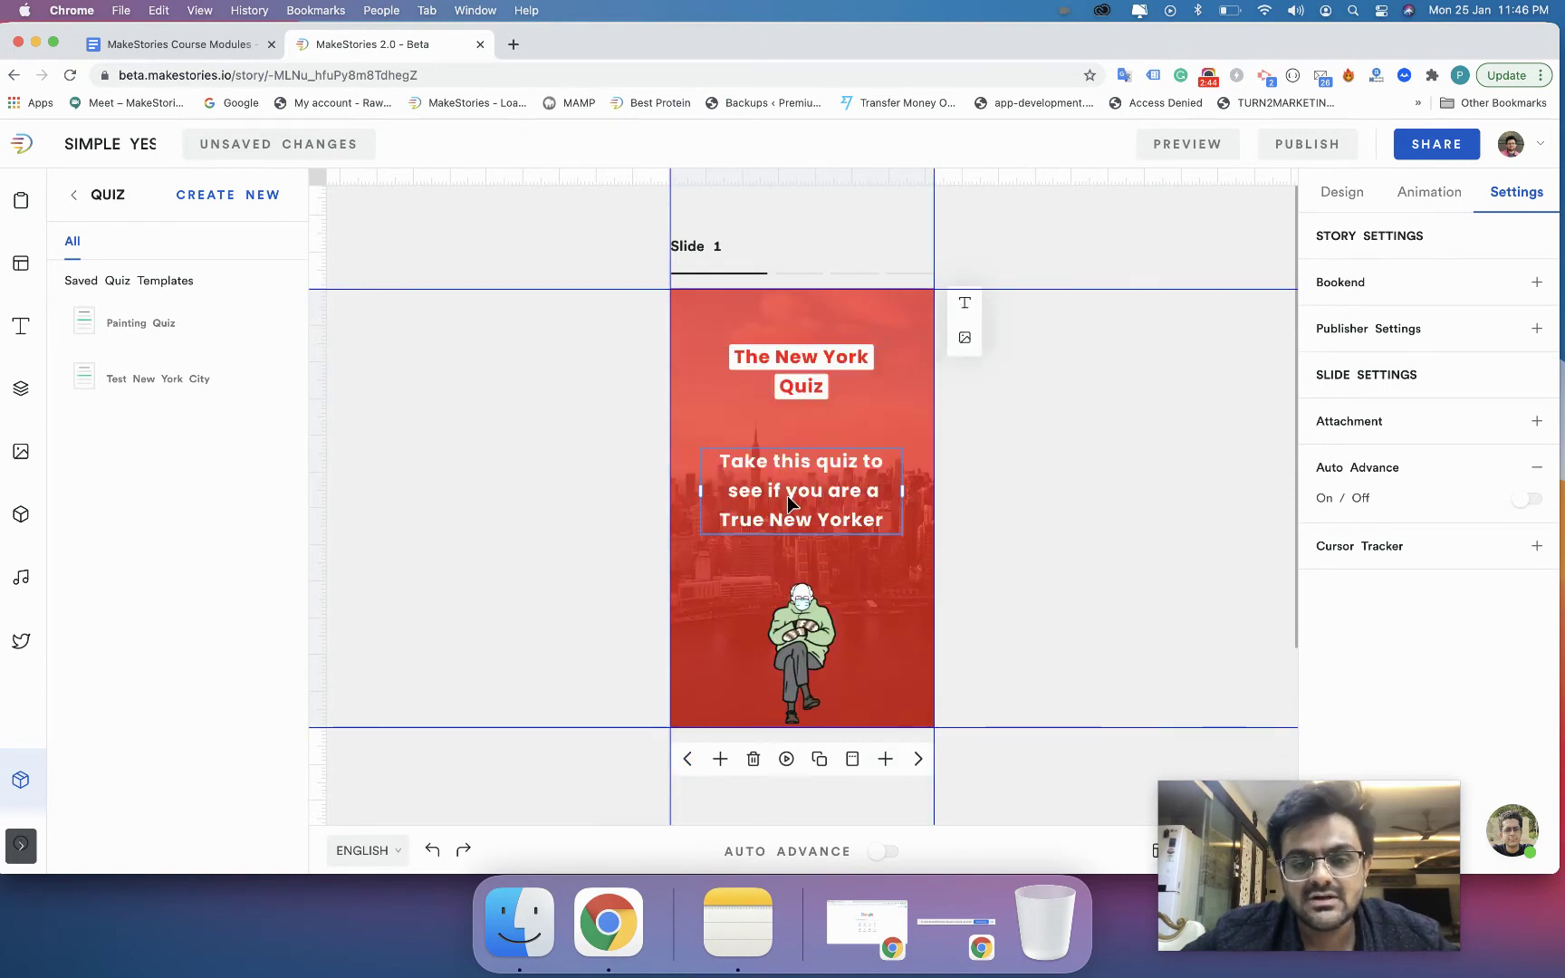
click(918, 758)
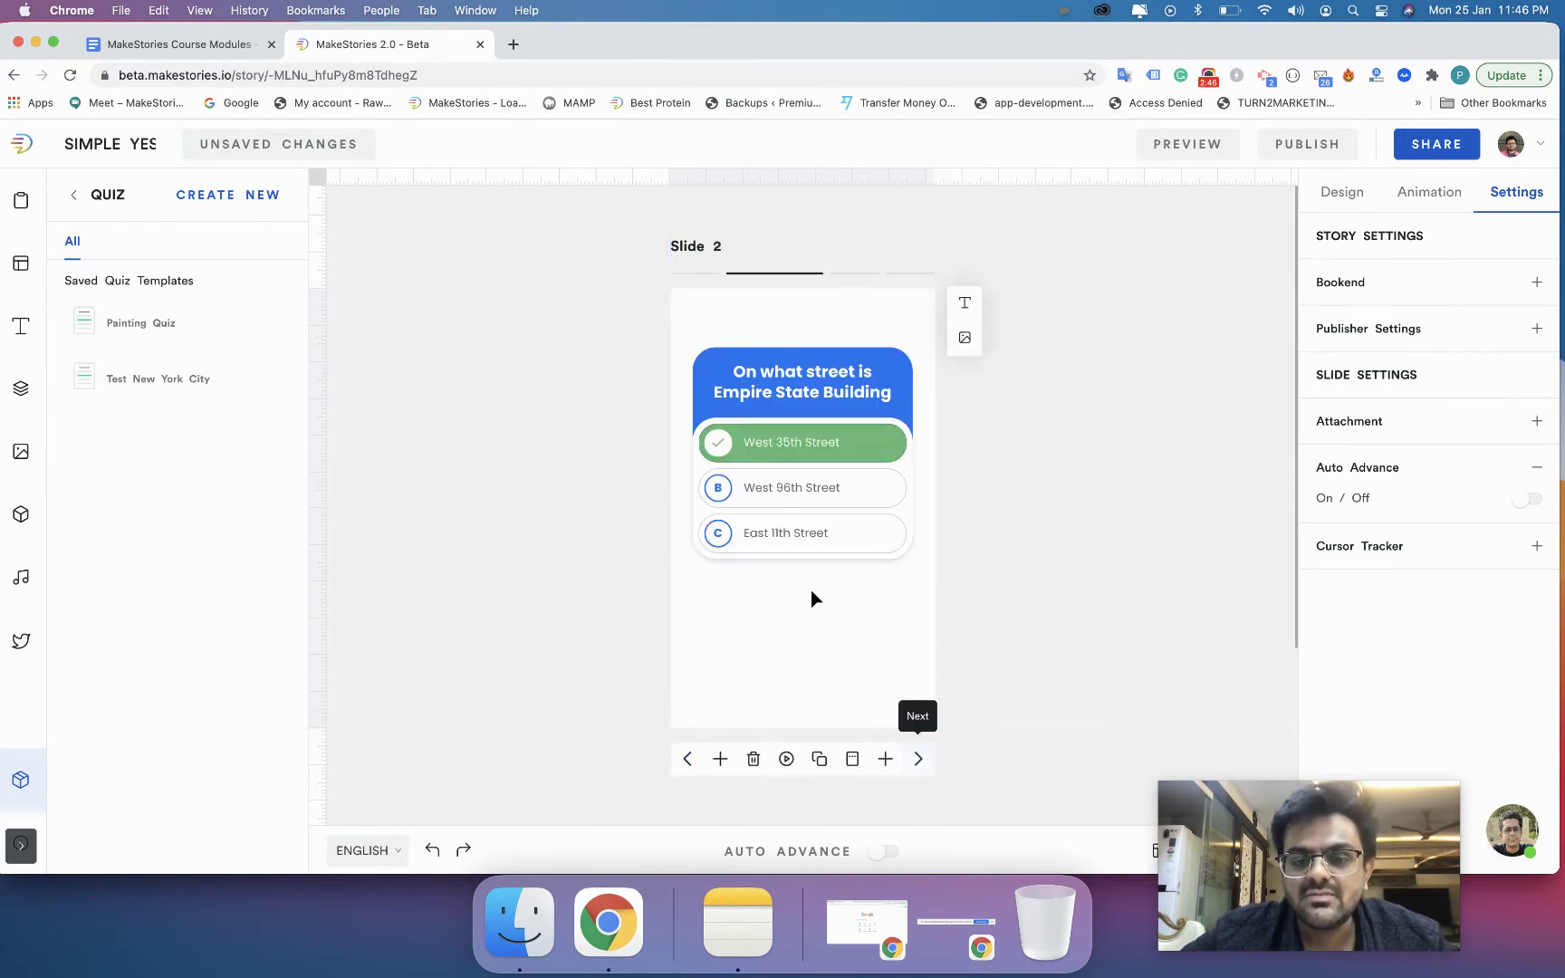
click(797, 513)
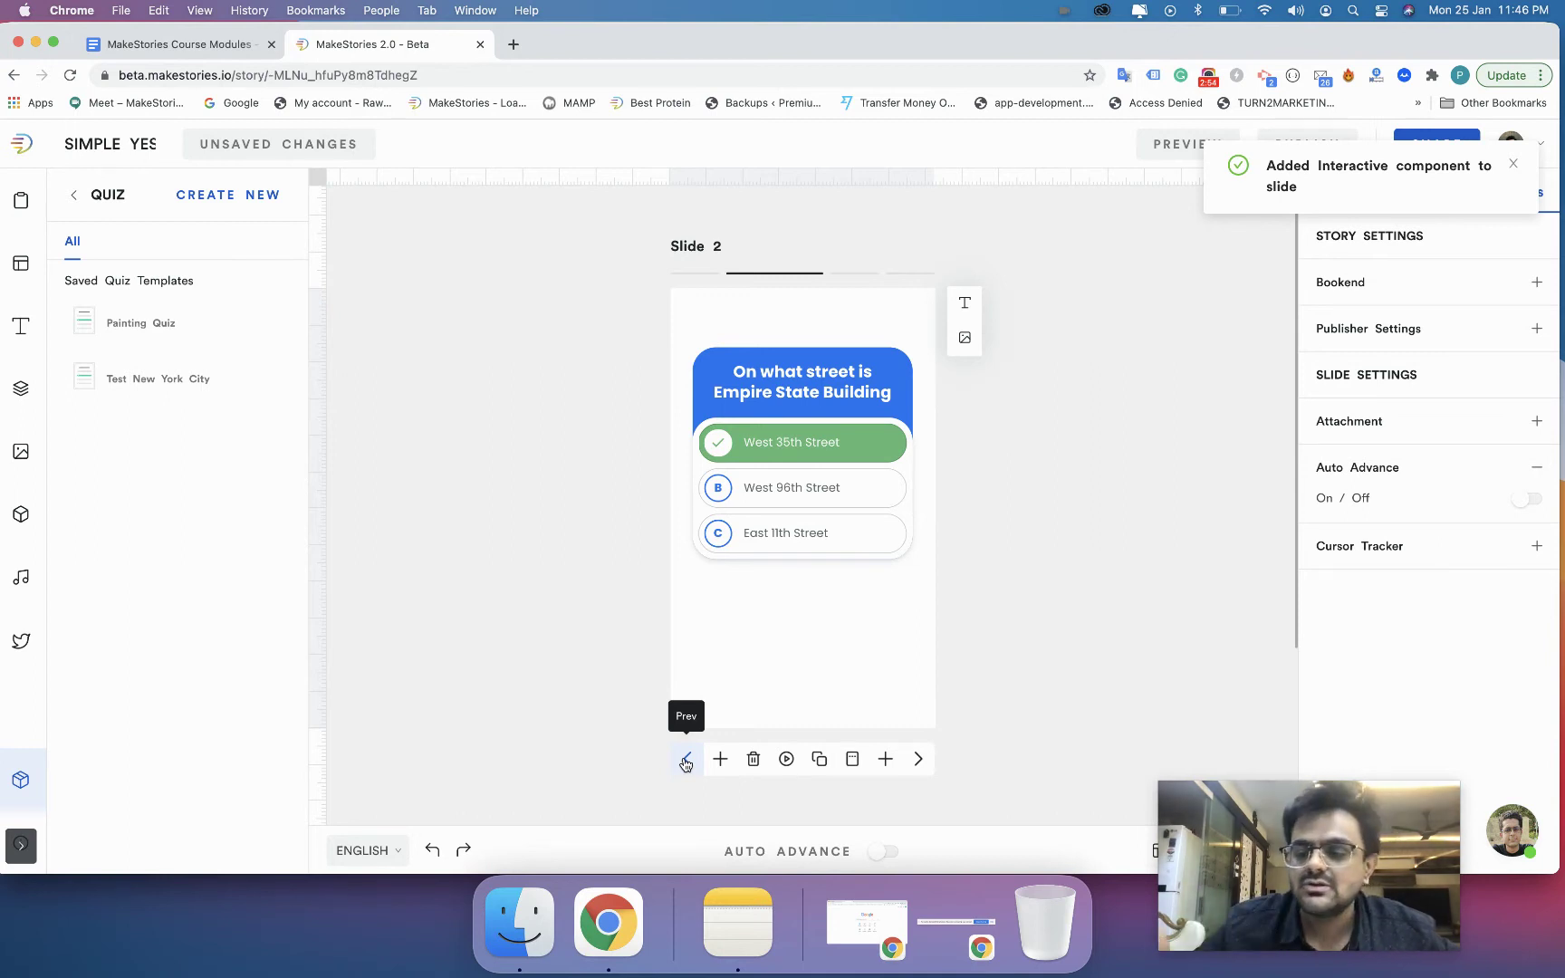
click(754, 768)
click(755, 768)
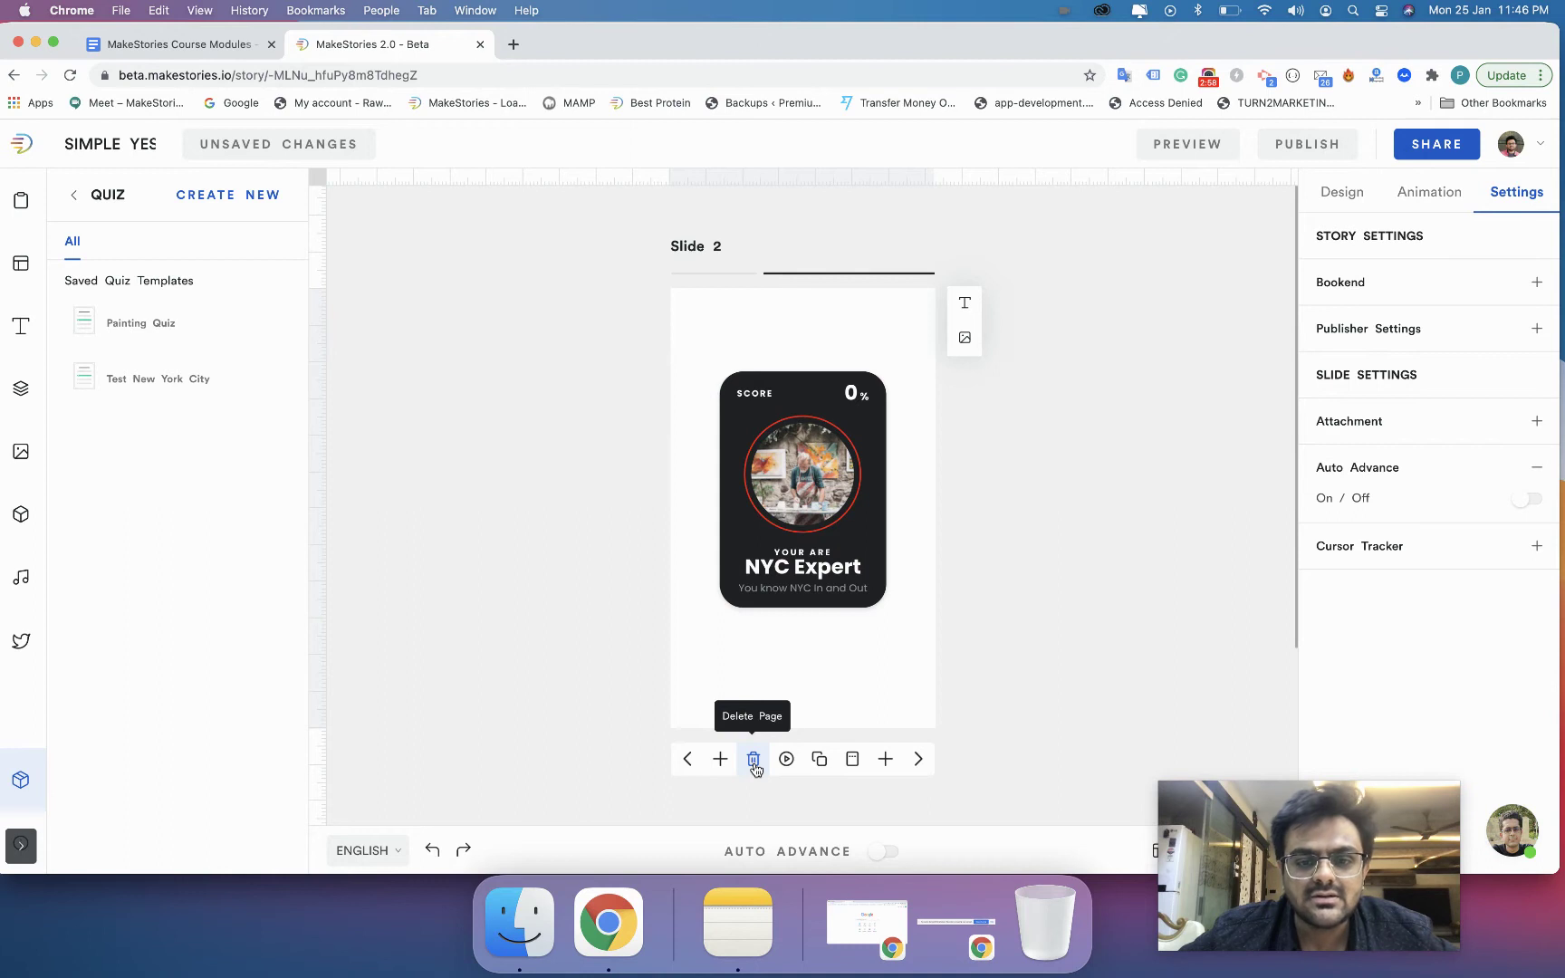
click(755, 768)
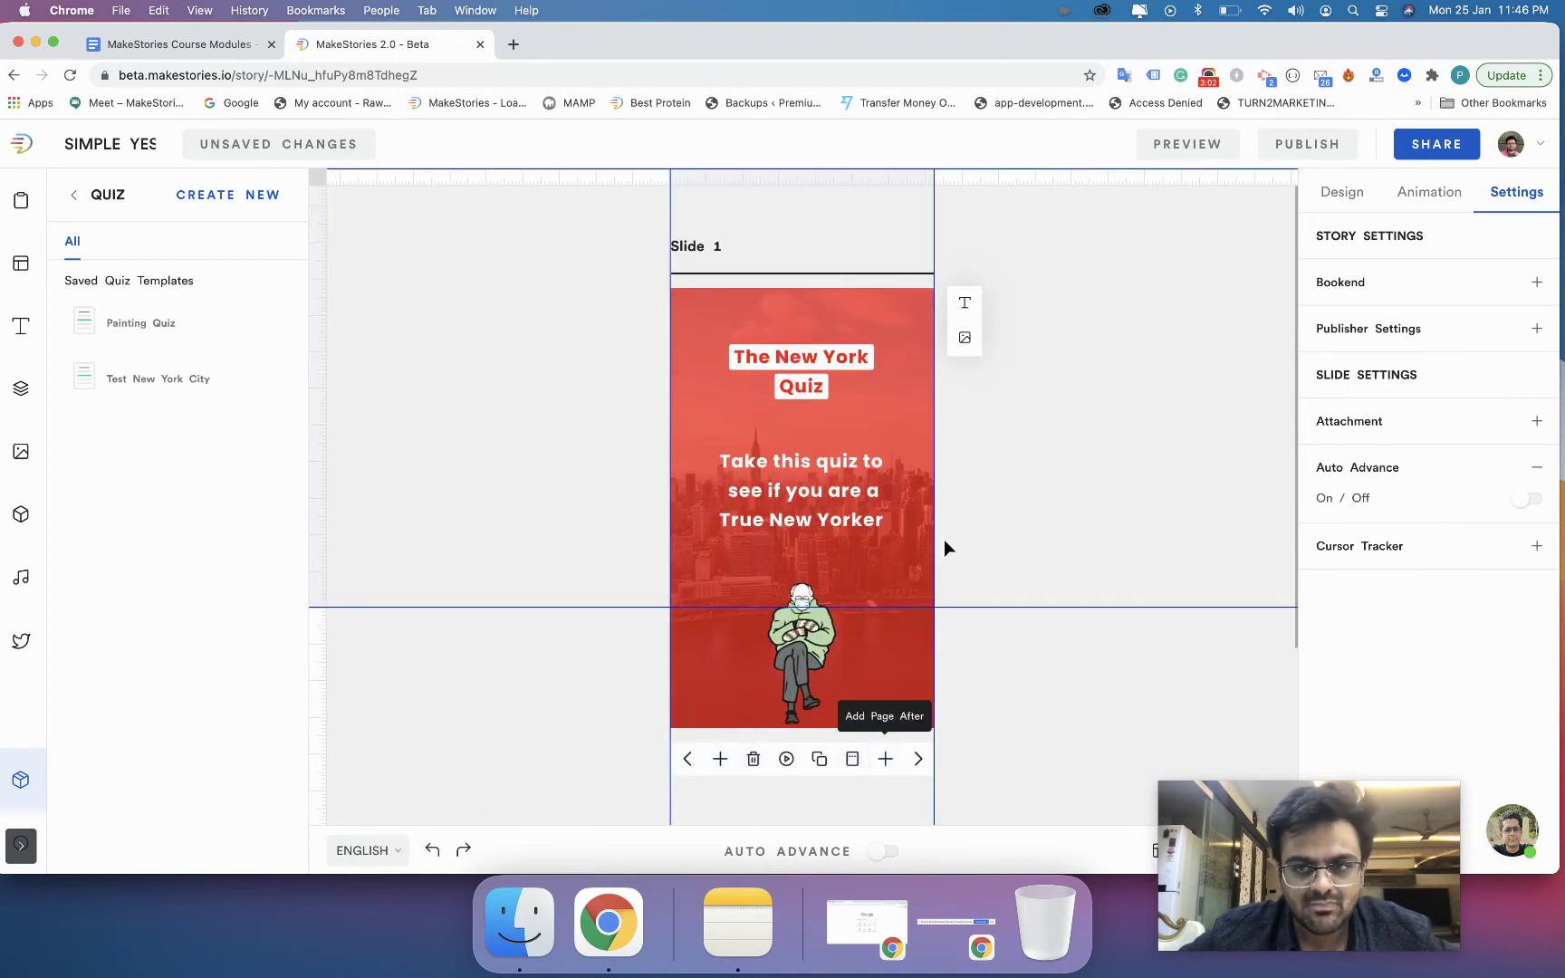
click(1206, 81)
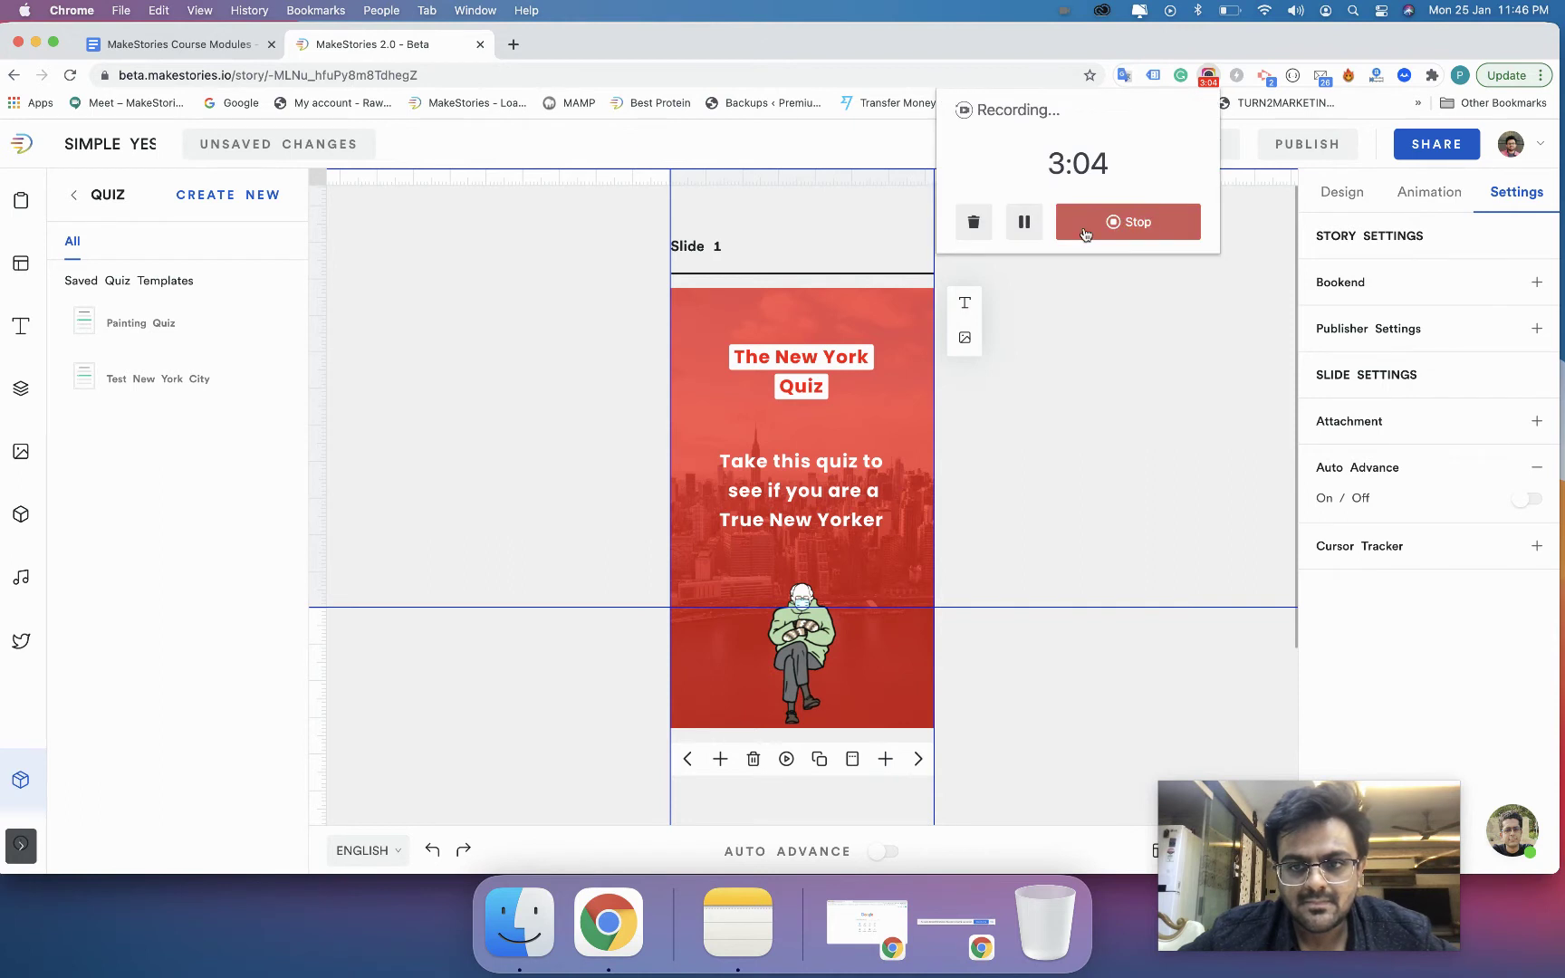
click(1019, 220)
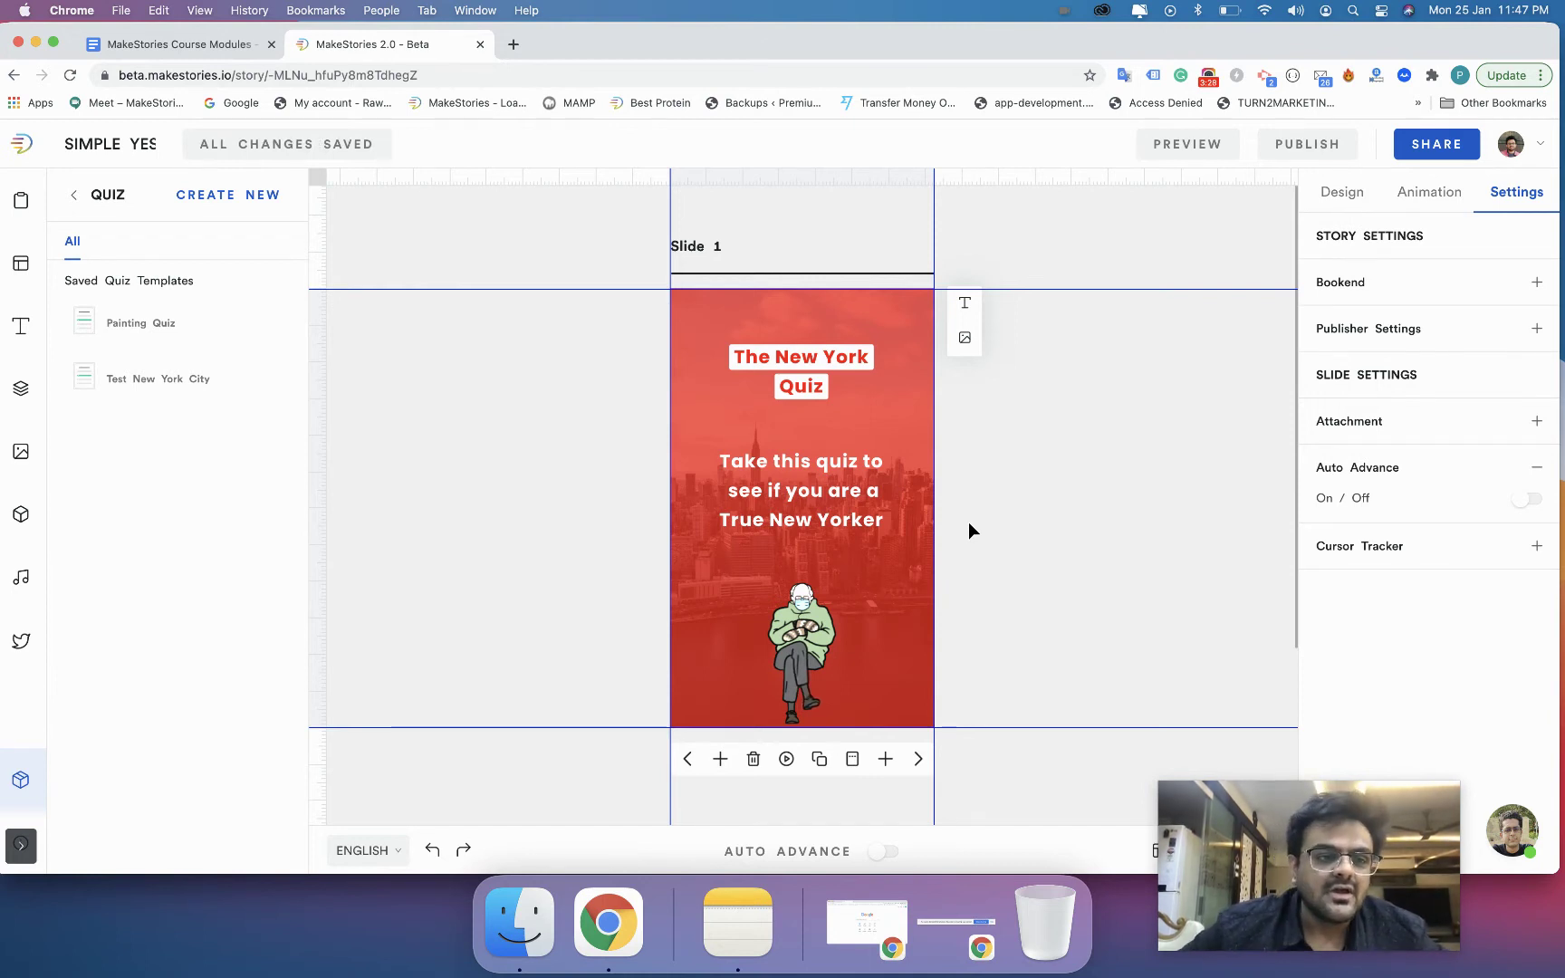
Create a new quiz of the type with a result screen and continue to the result slide design.
click(250, 197)
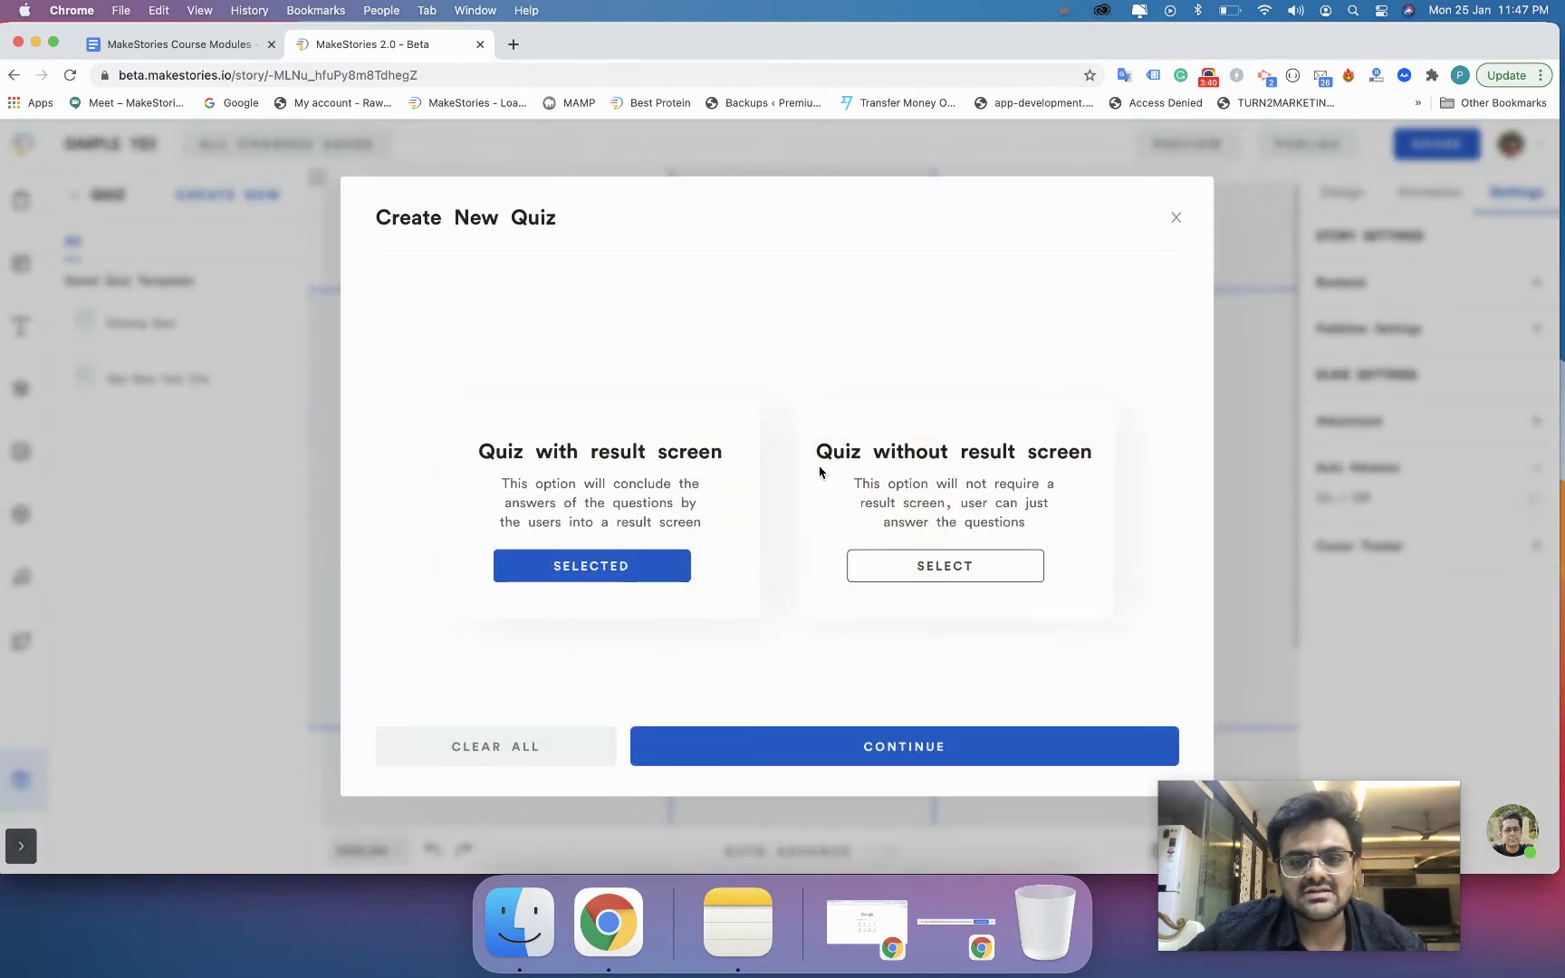
click(975, 445)
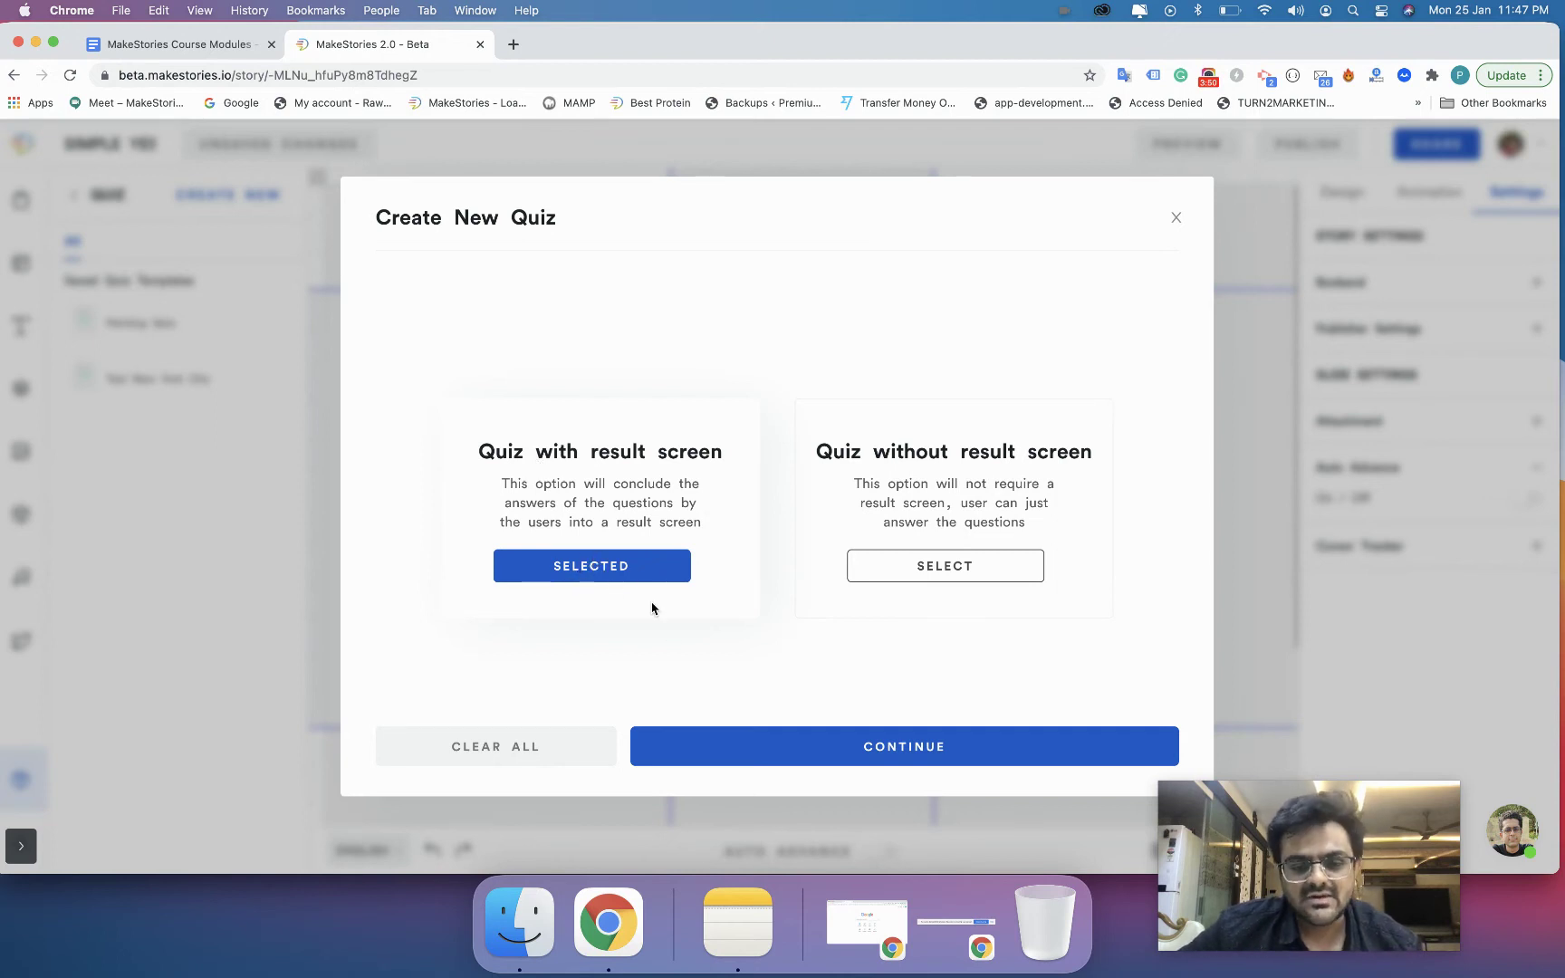
click(898, 754)
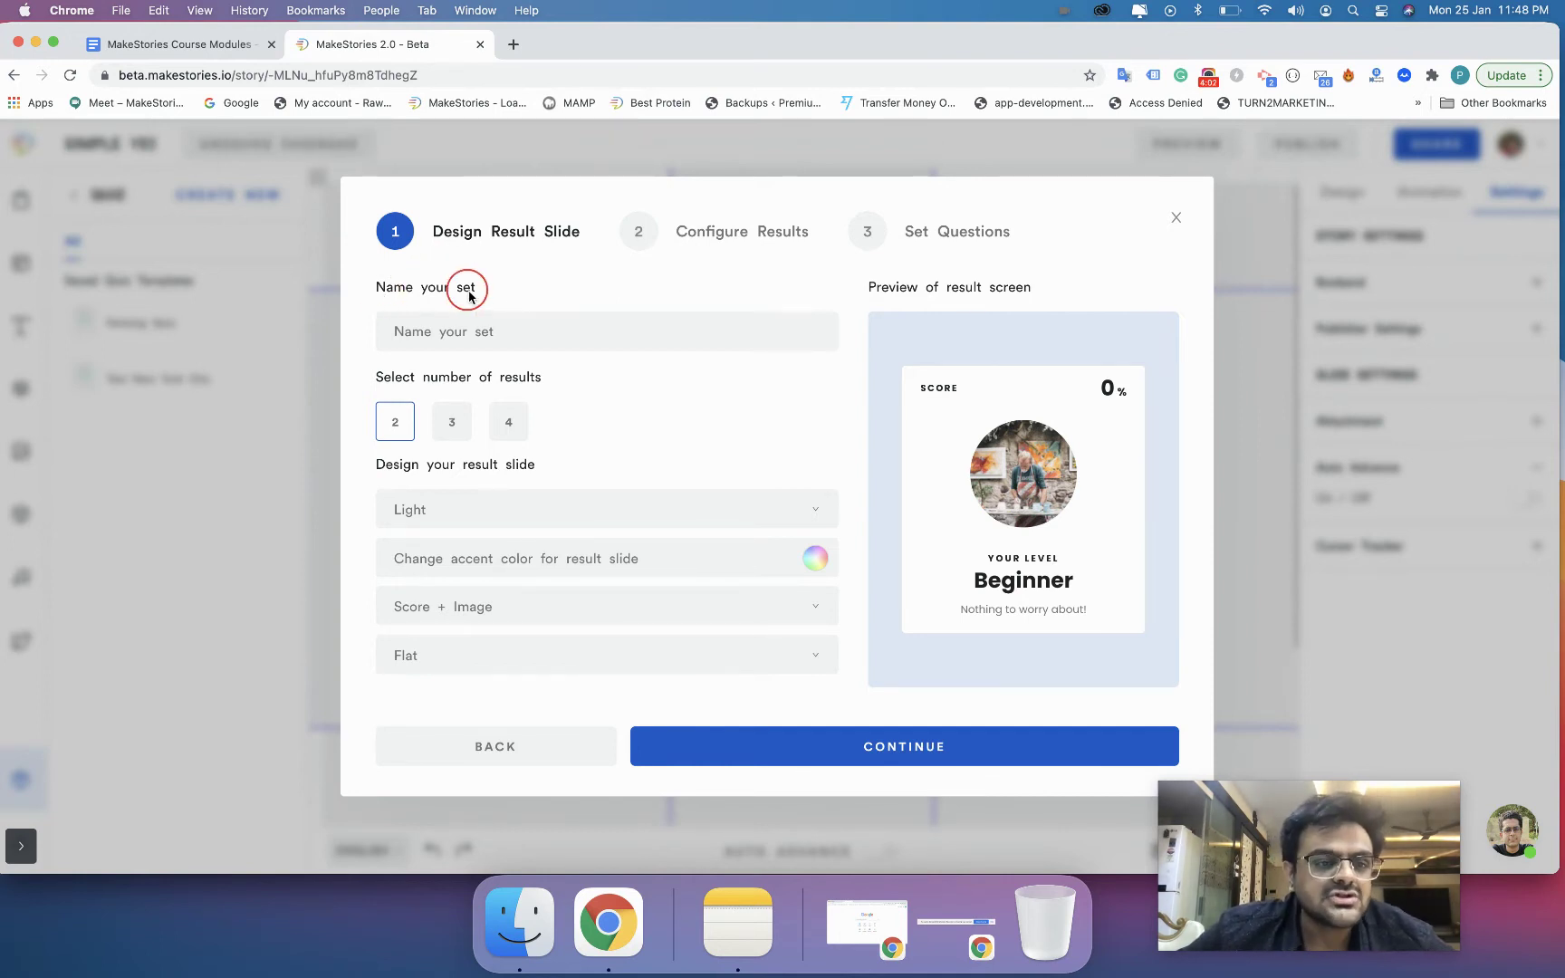
Name the quiz set "New York Quiz - 25 01".
click(430, 339)
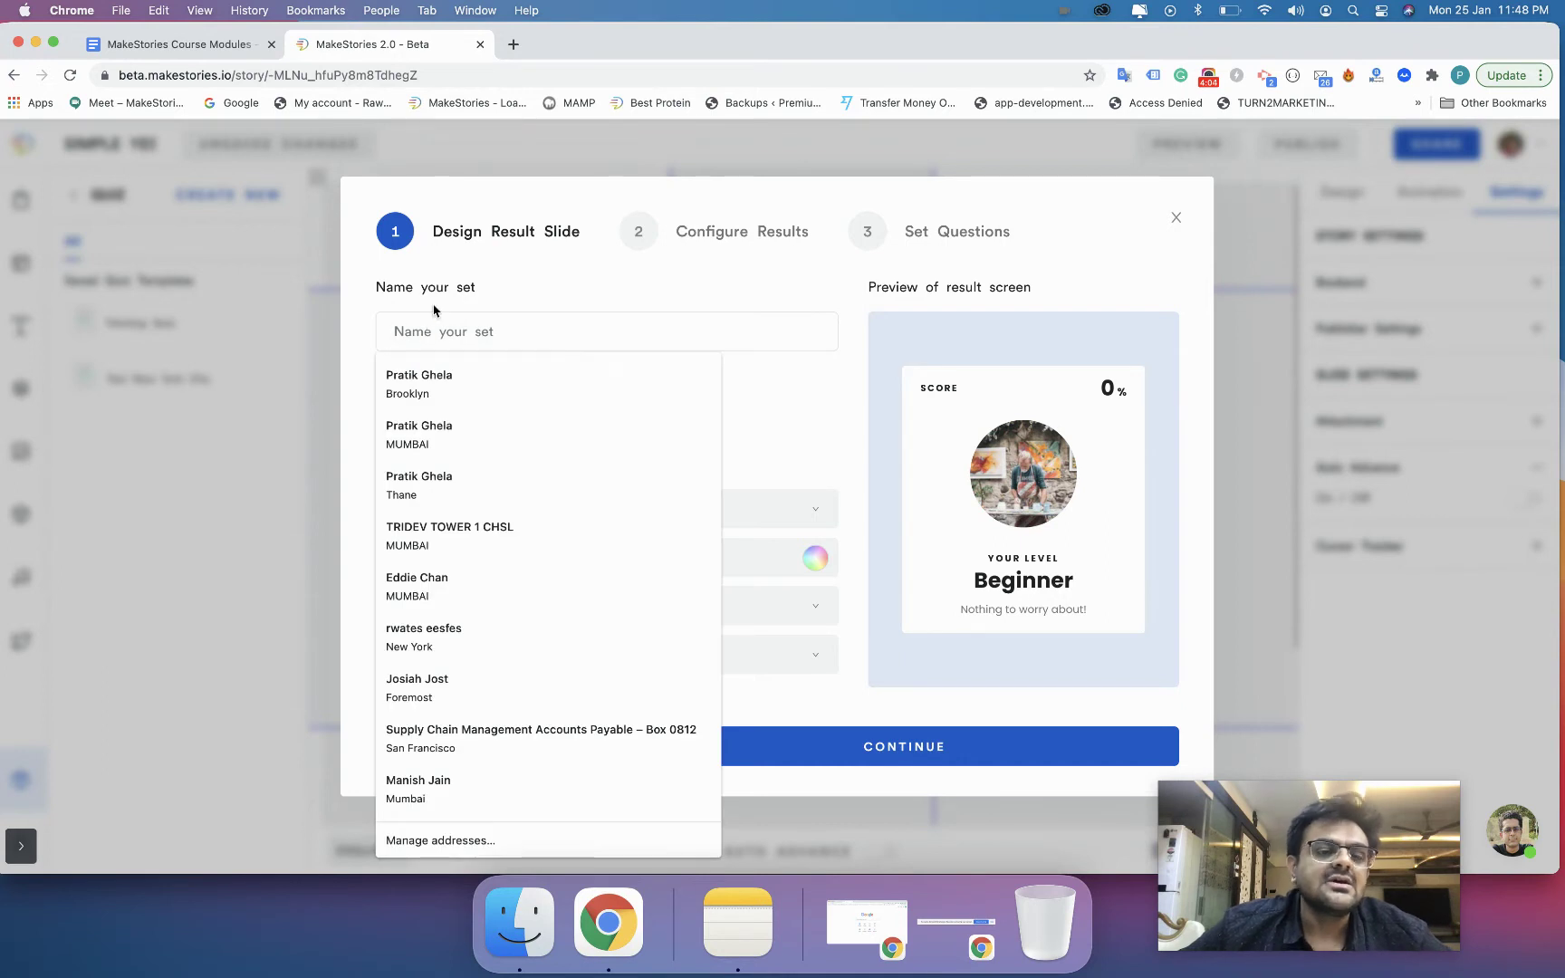
click(432, 304)
click(420, 338)
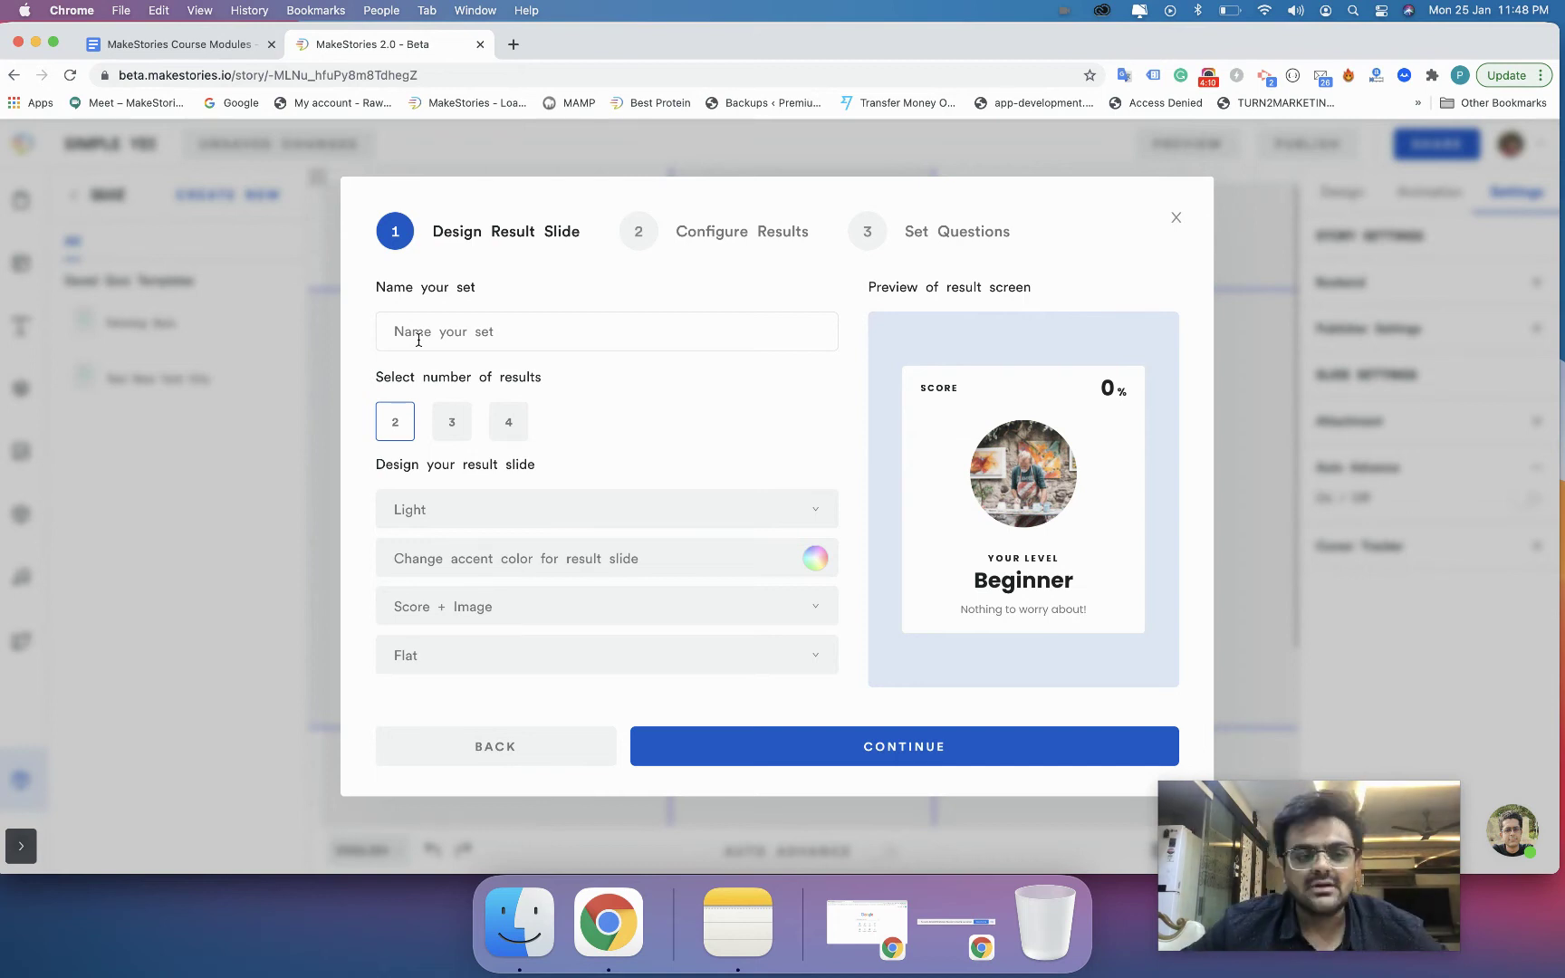
click(418, 339)
click(475, 309)
text(New York Quiz - 25th Jan)
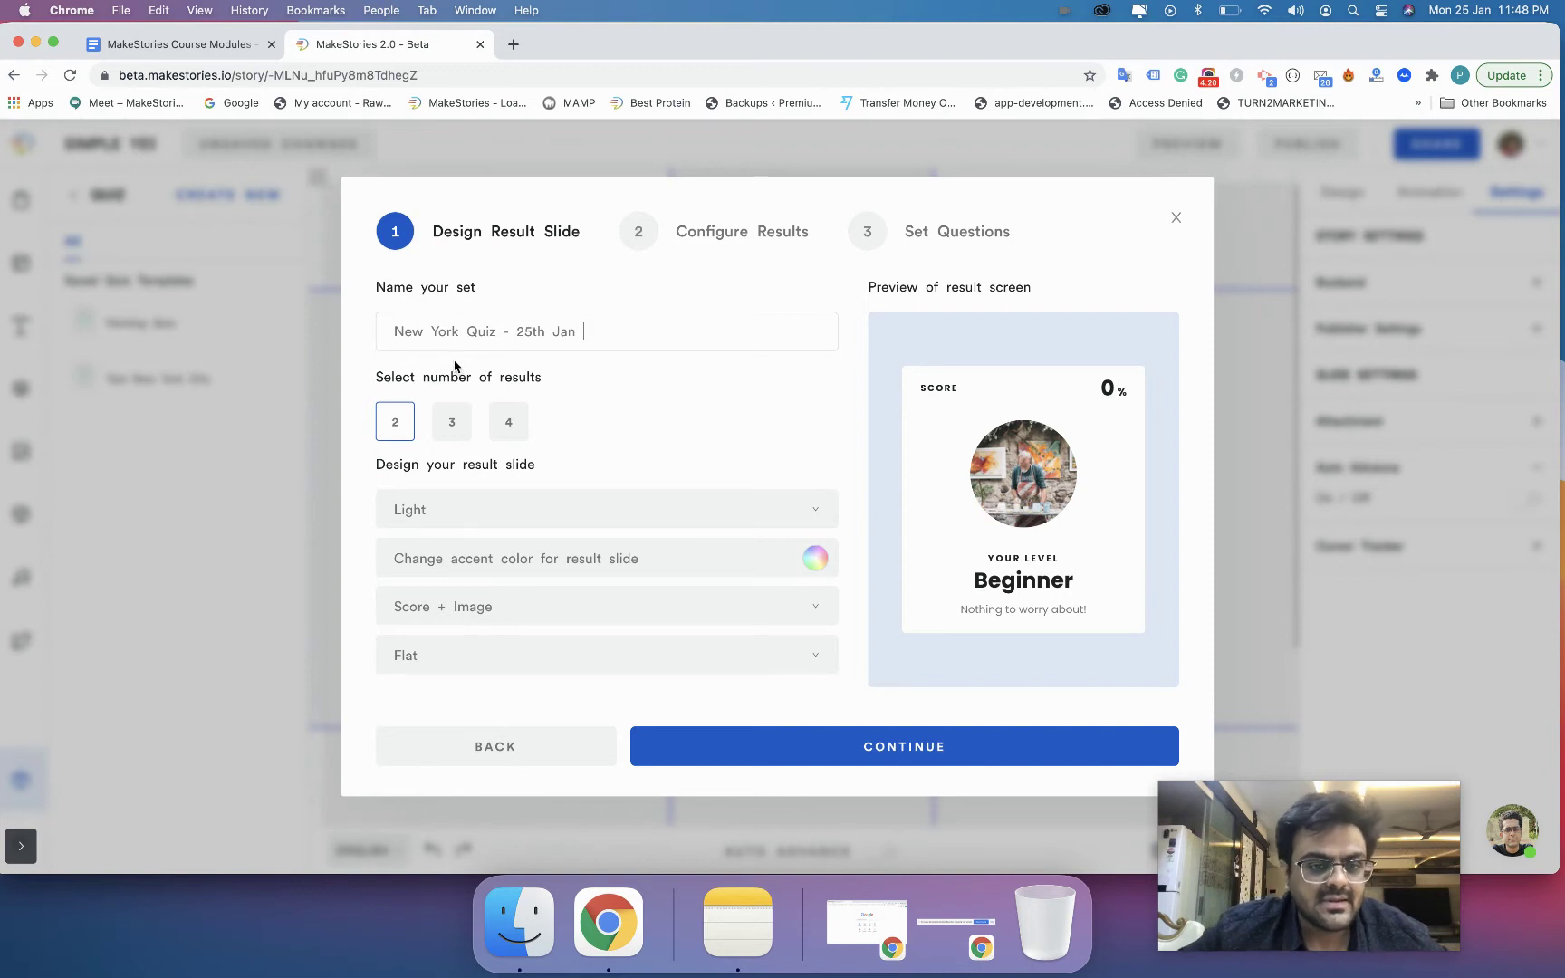
click(549, 324)
key(BackSpace)
key(BackSpace)
double_click(549, 324)
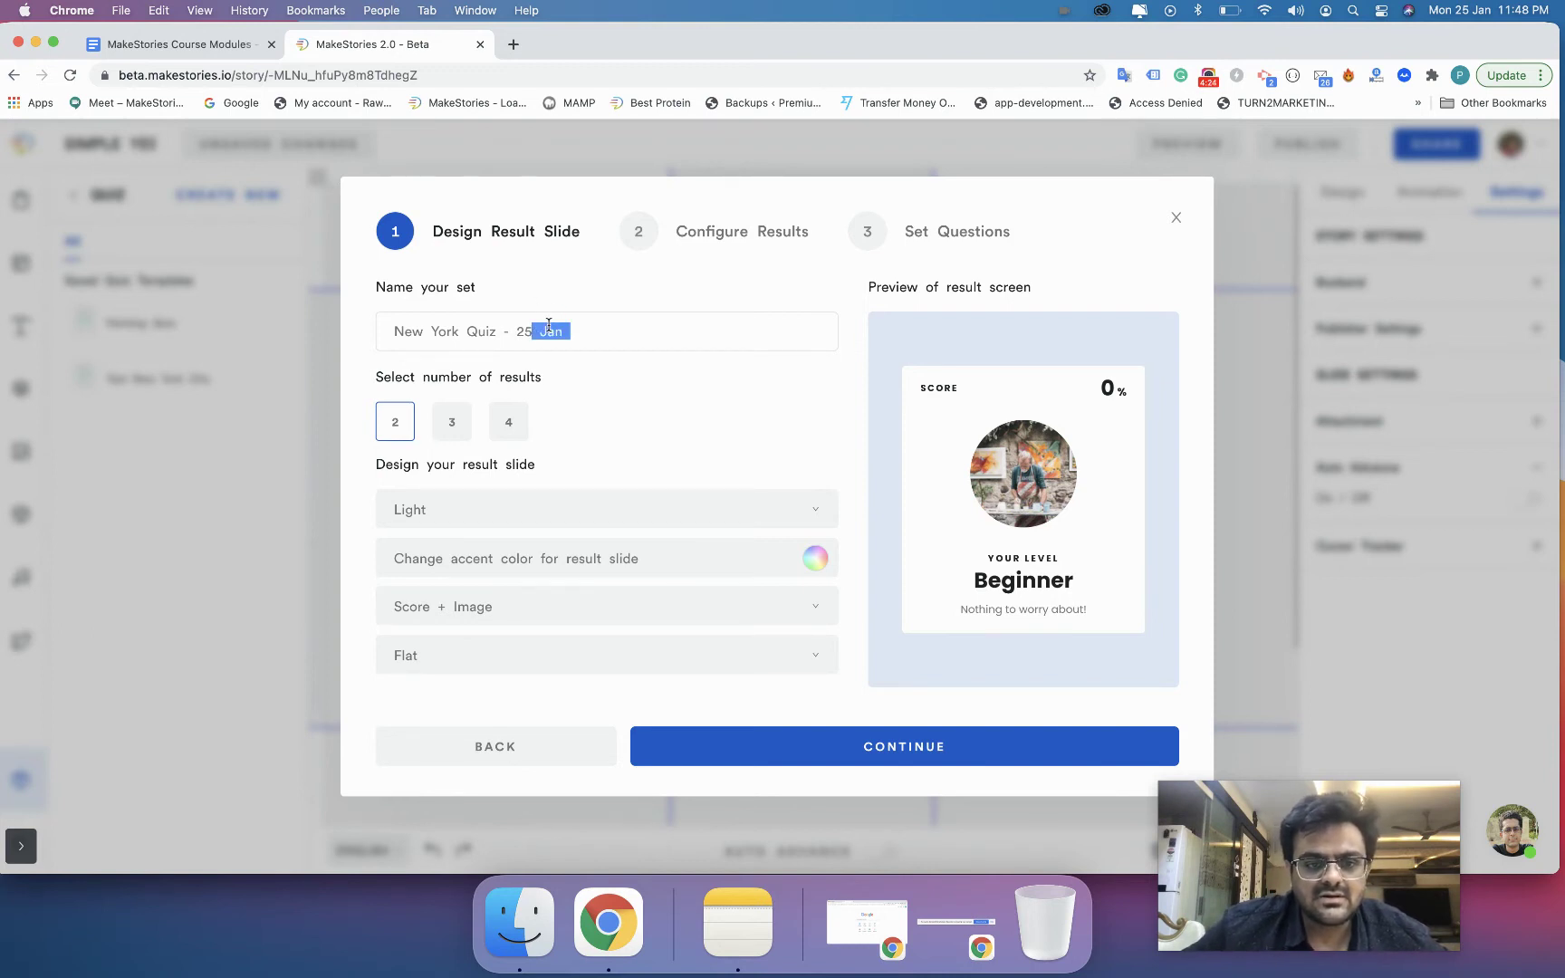
key(BackSpace)
text(01)
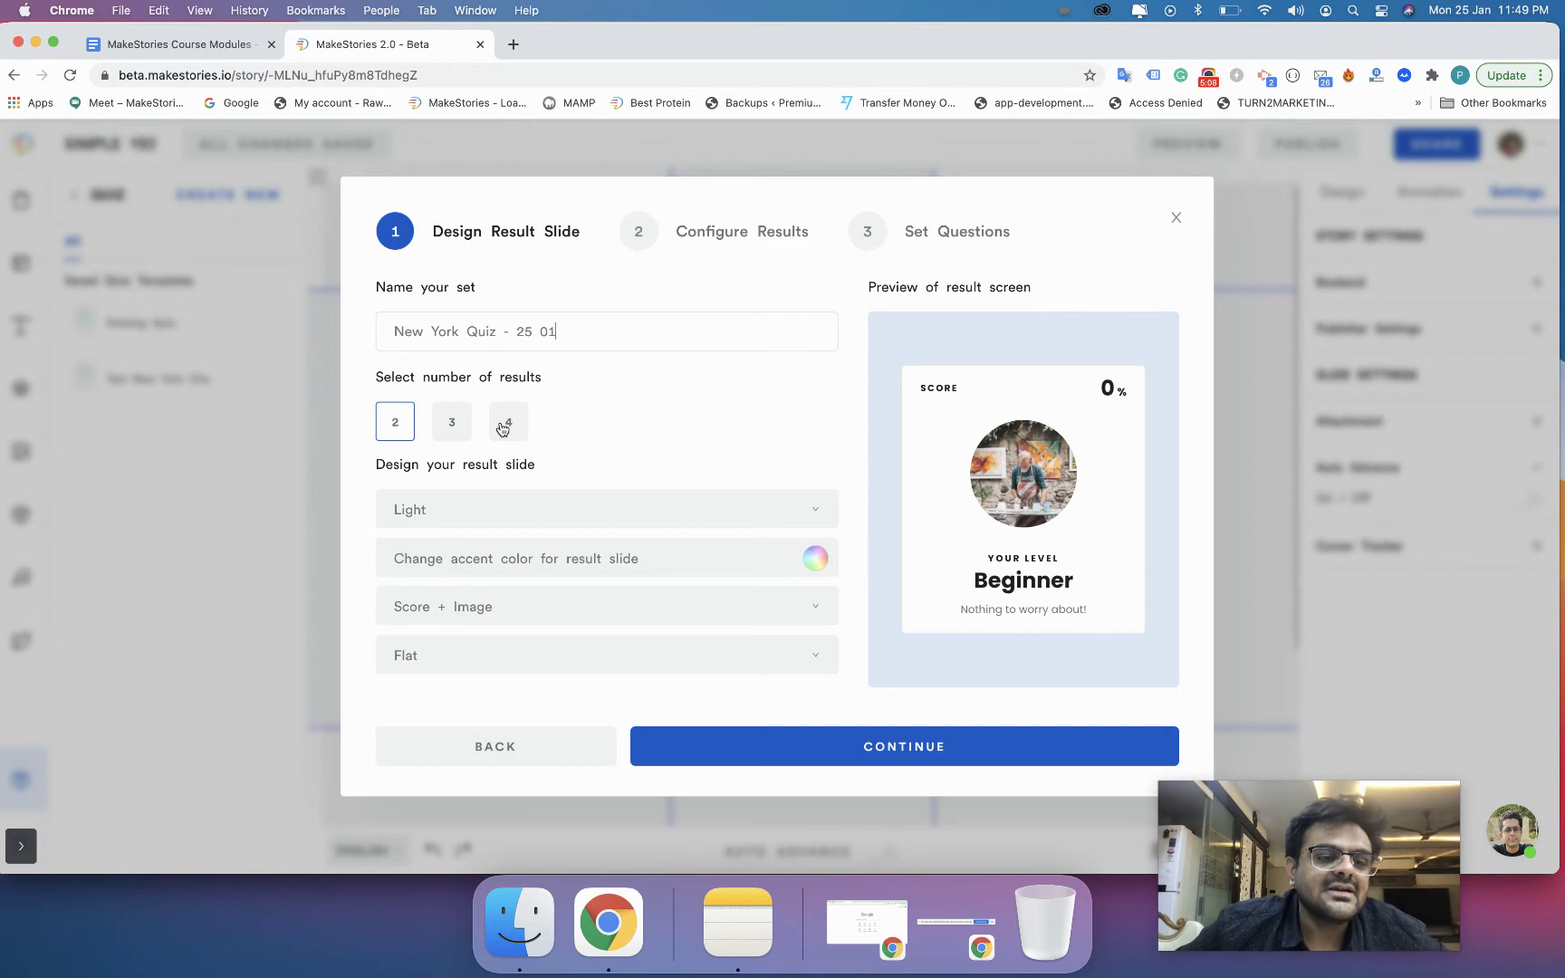
Set the number of results to 3 and the result slide's theme to Dark.
click(459, 435)
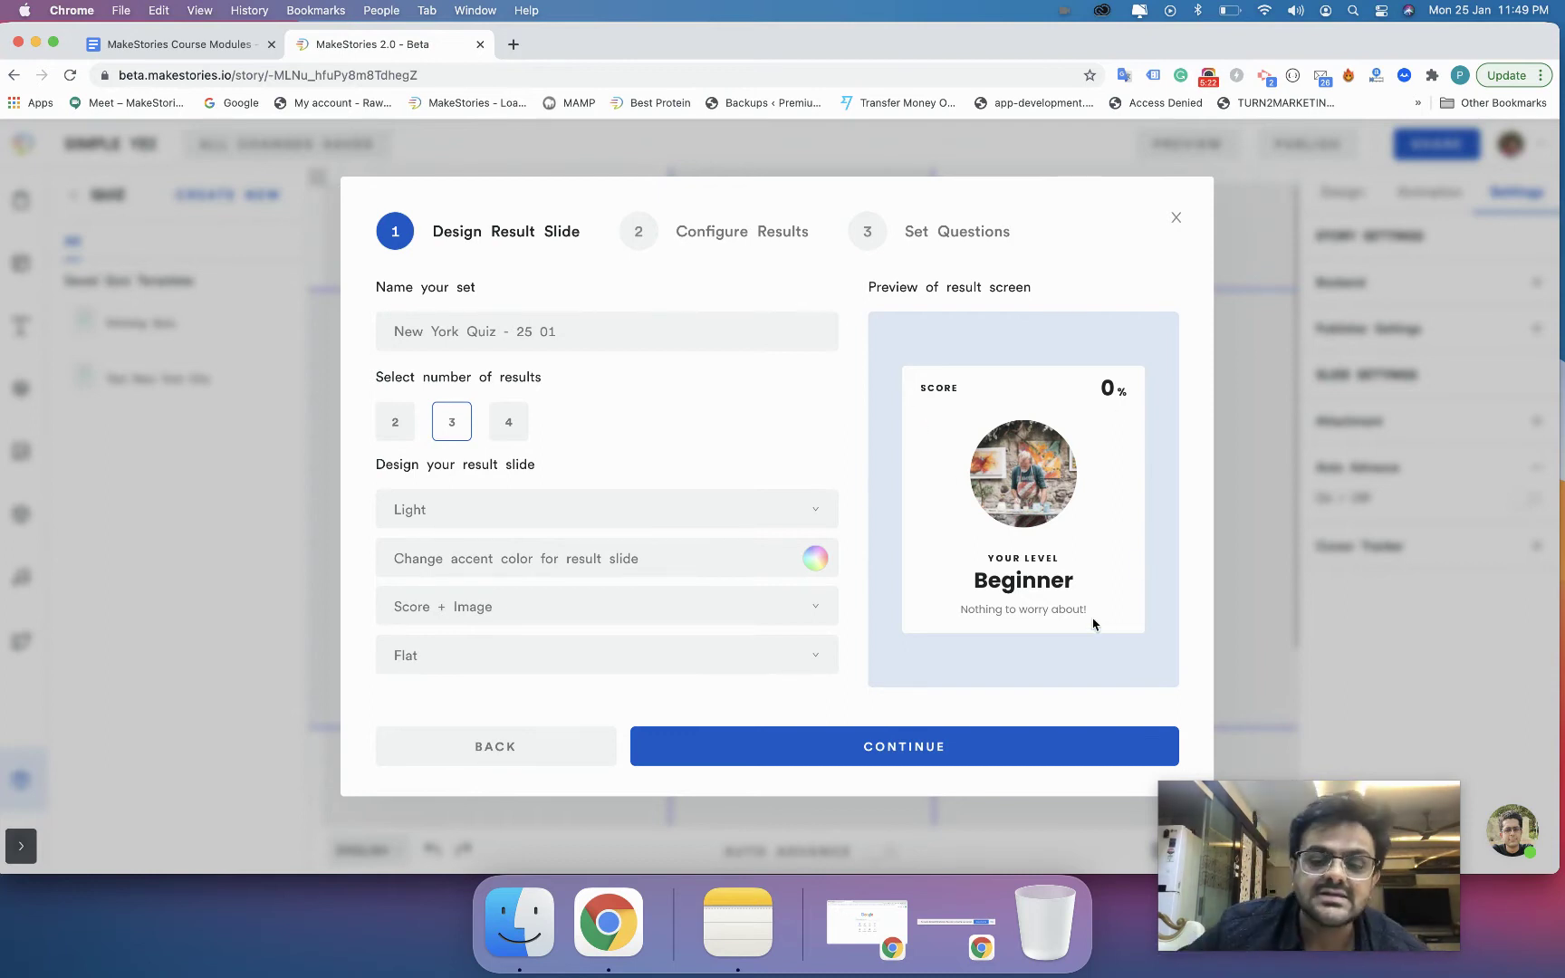
click(786, 510)
click(757, 577)
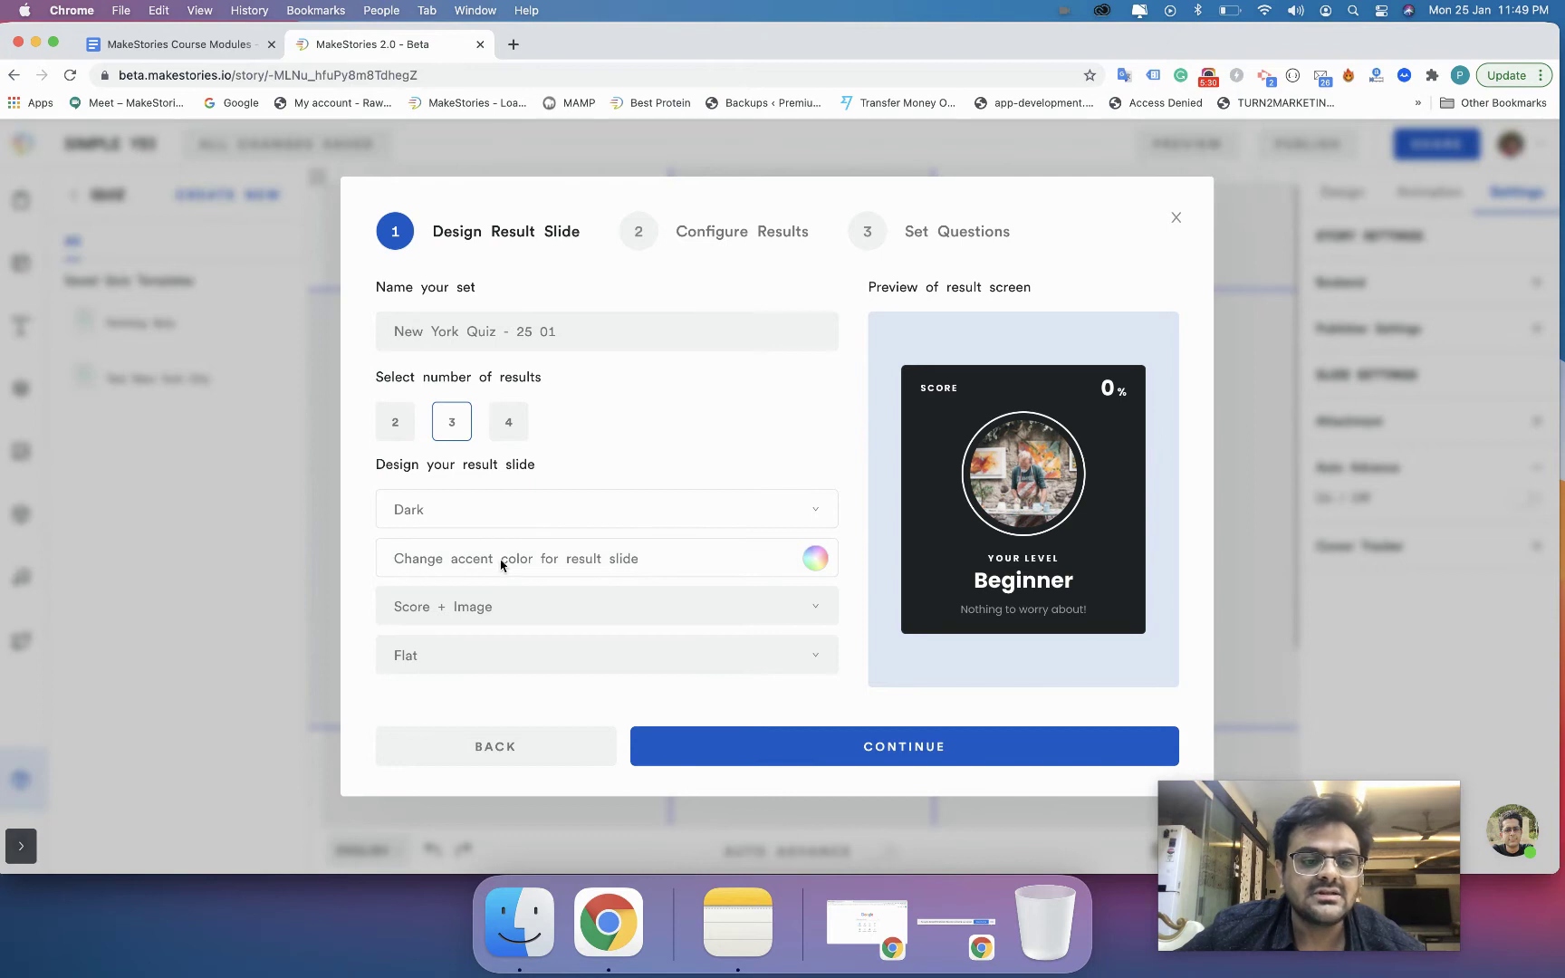
Set the result slide's accent color to red, RGBA(250,26,26,1).
click(593, 560)
click(813, 557)
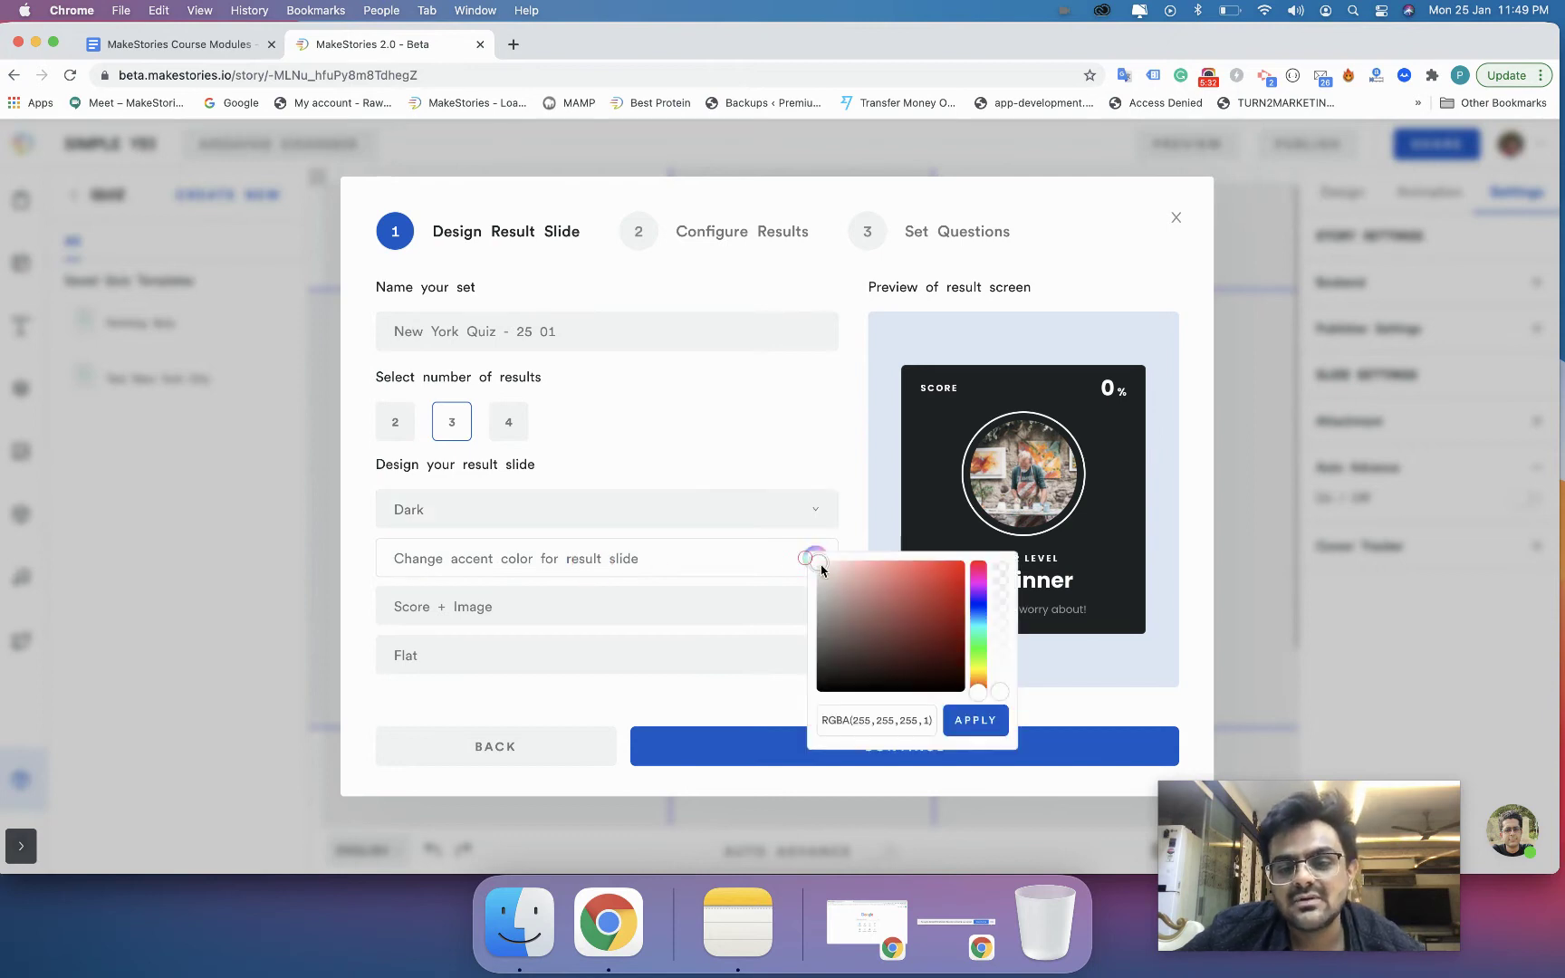
drag(915, 580, 951, 566)
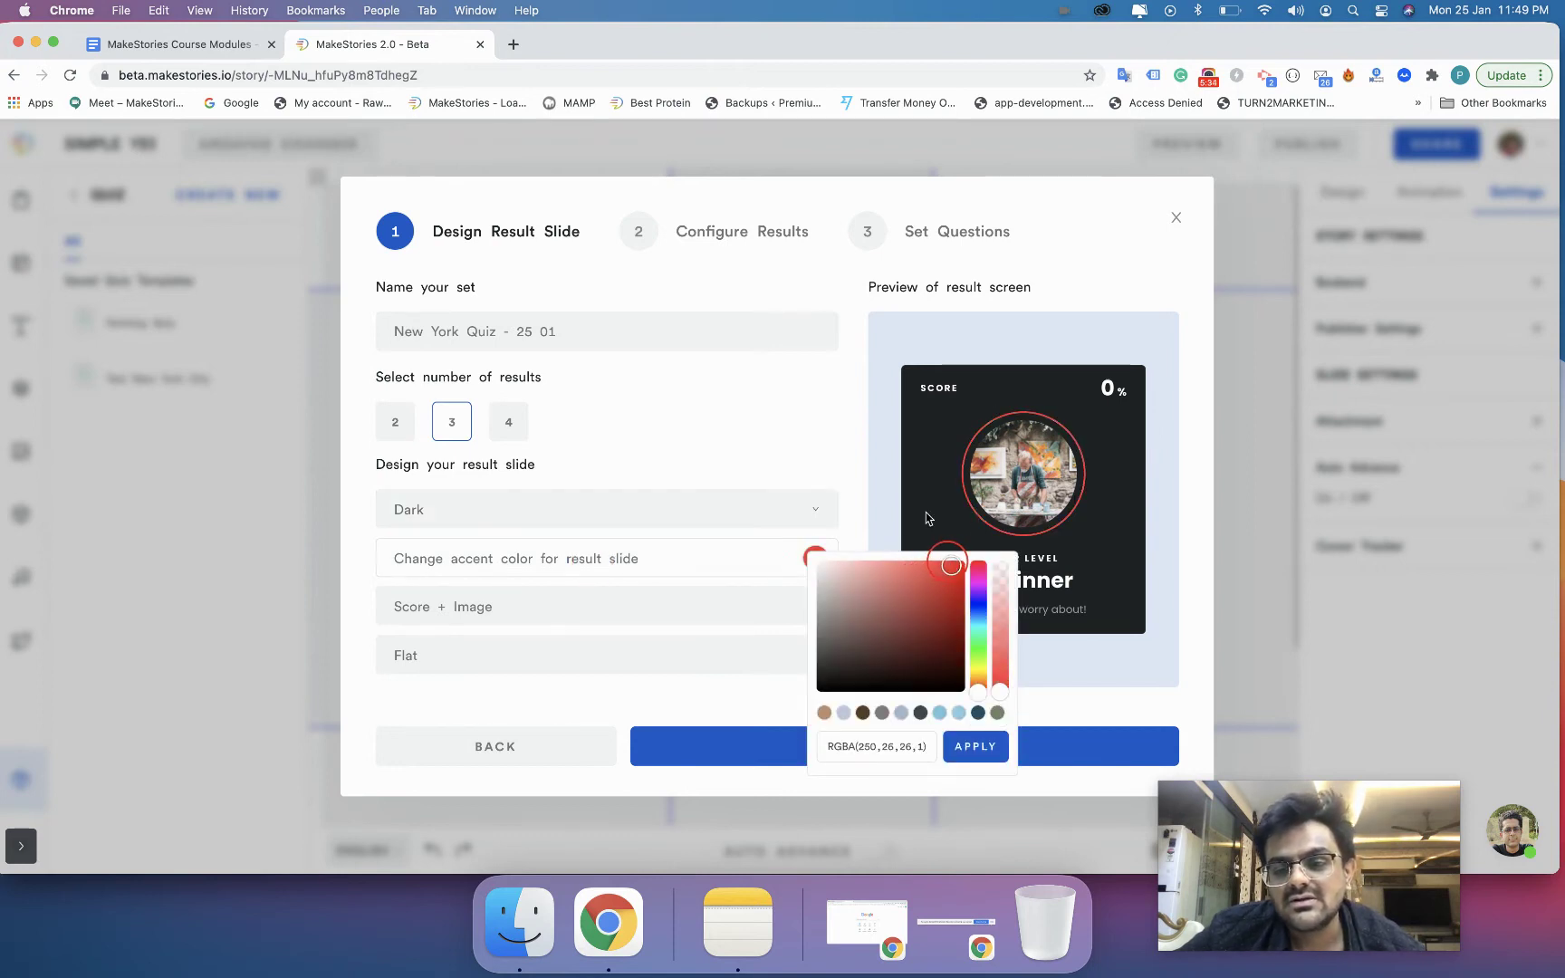
click(975, 746)
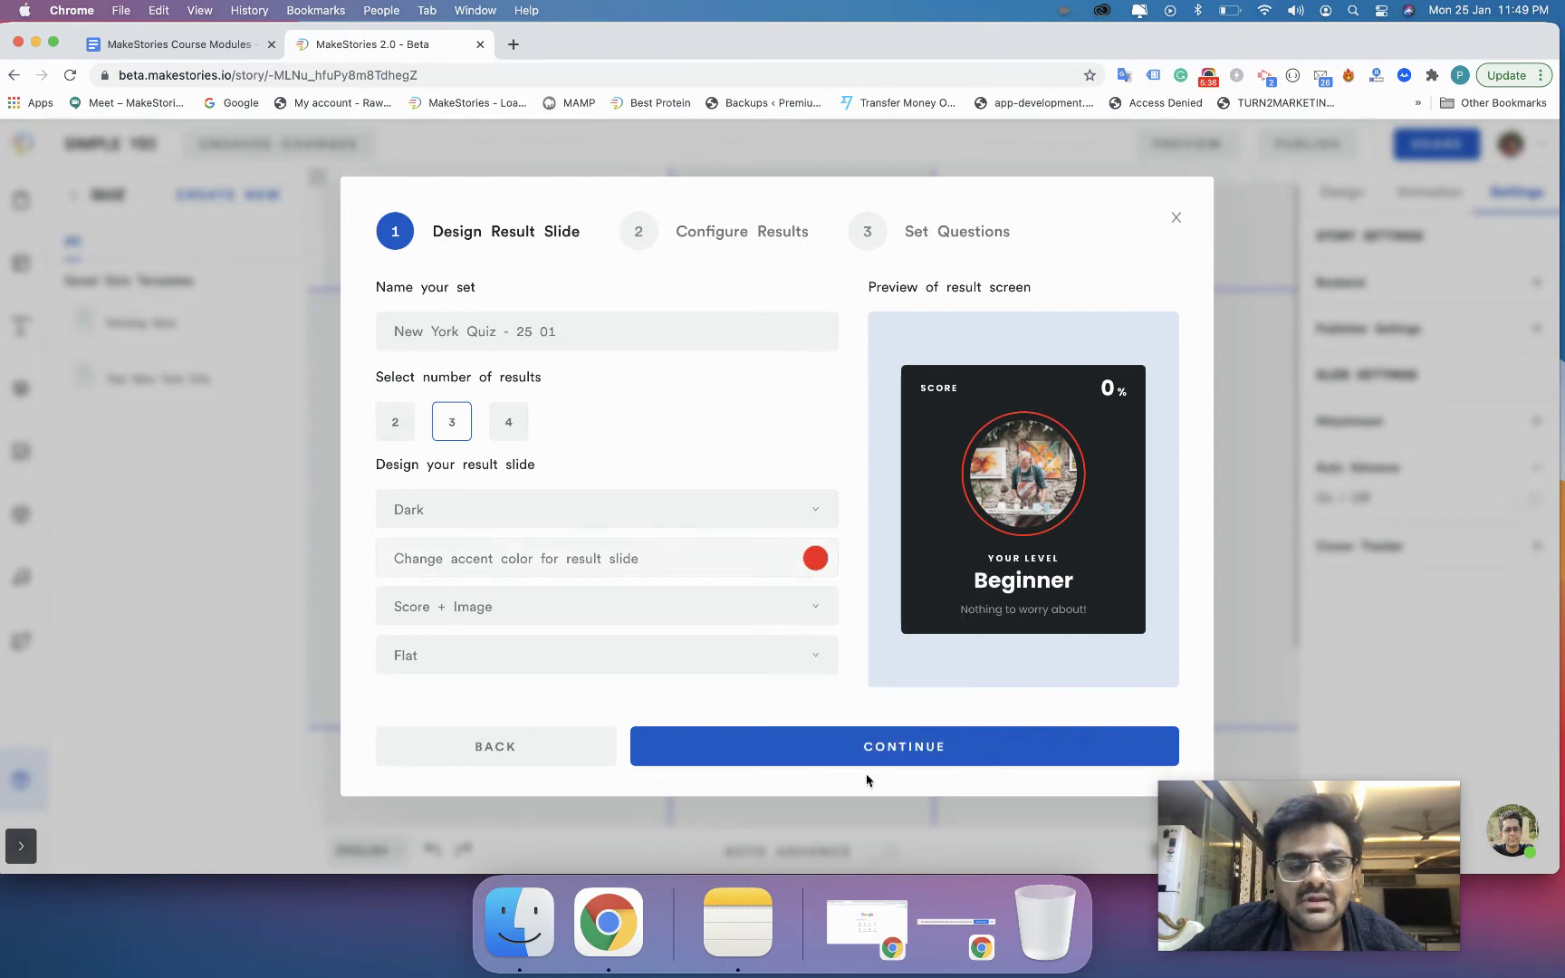
Change the result slide's content from Score + Image to Score only.
click(445, 616)
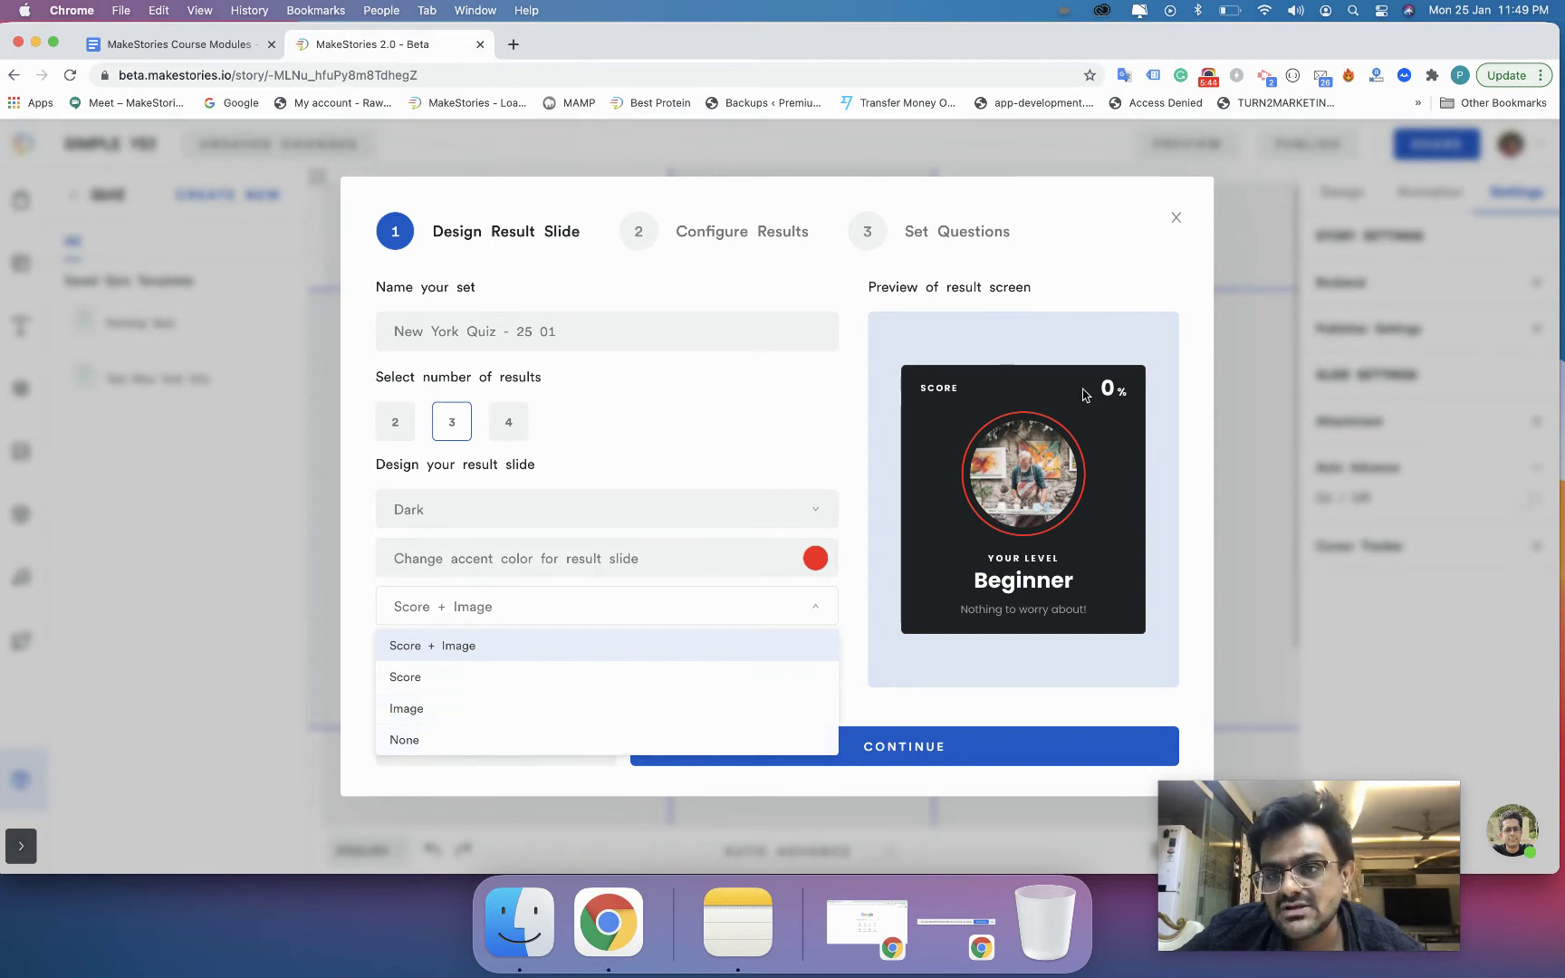
click(930, 395)
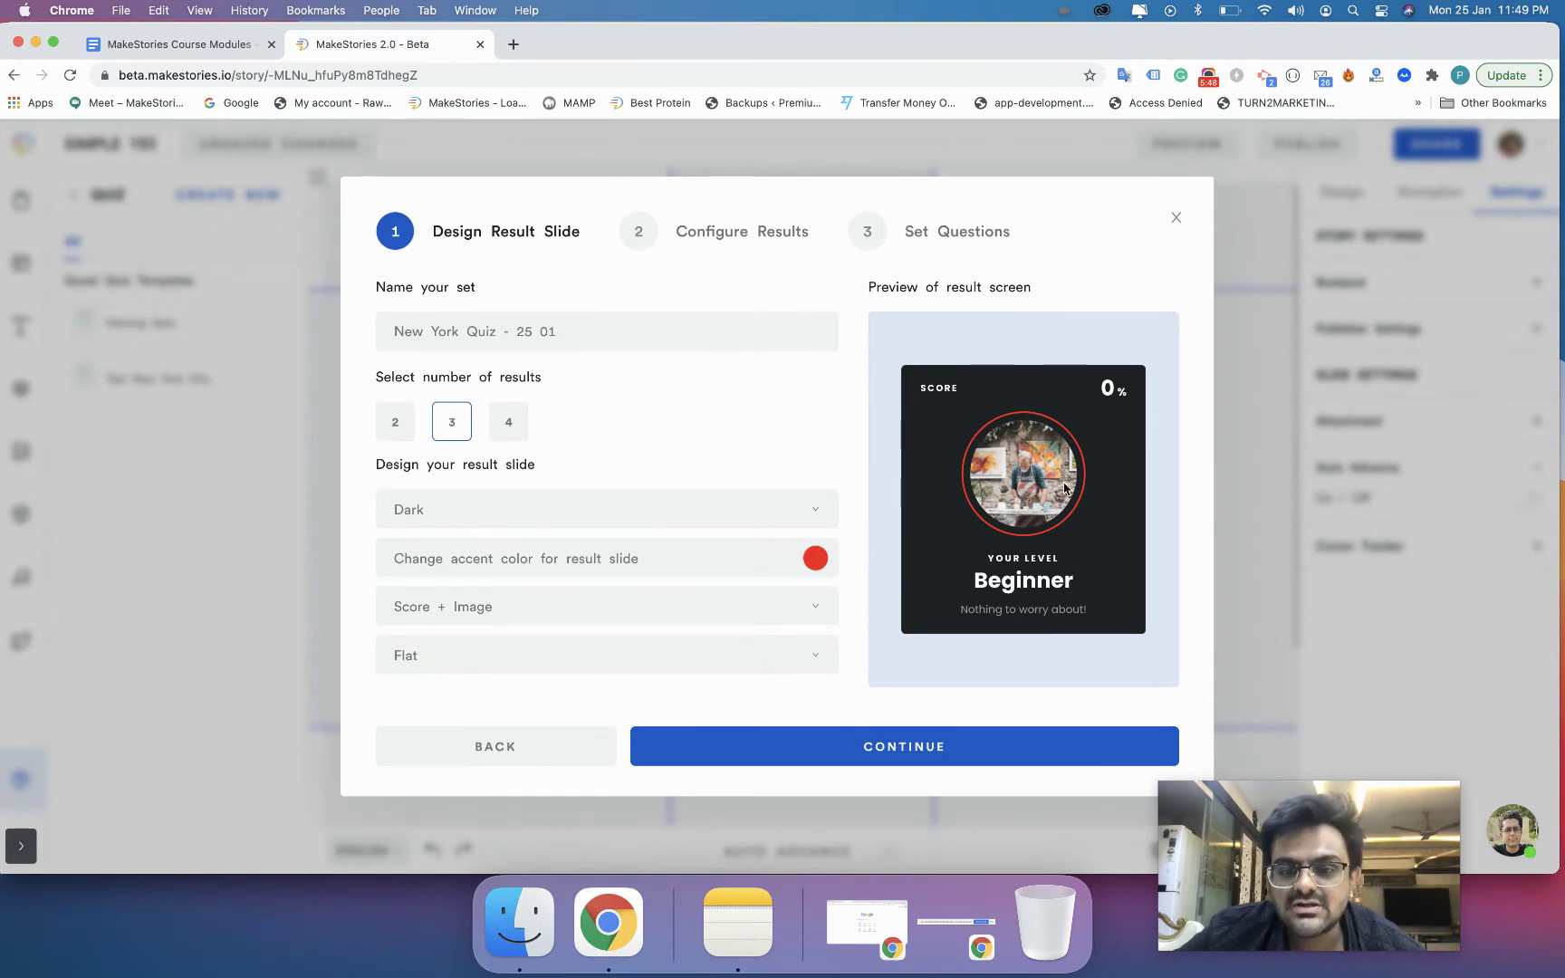
click(788, 612)
click(676, 670)
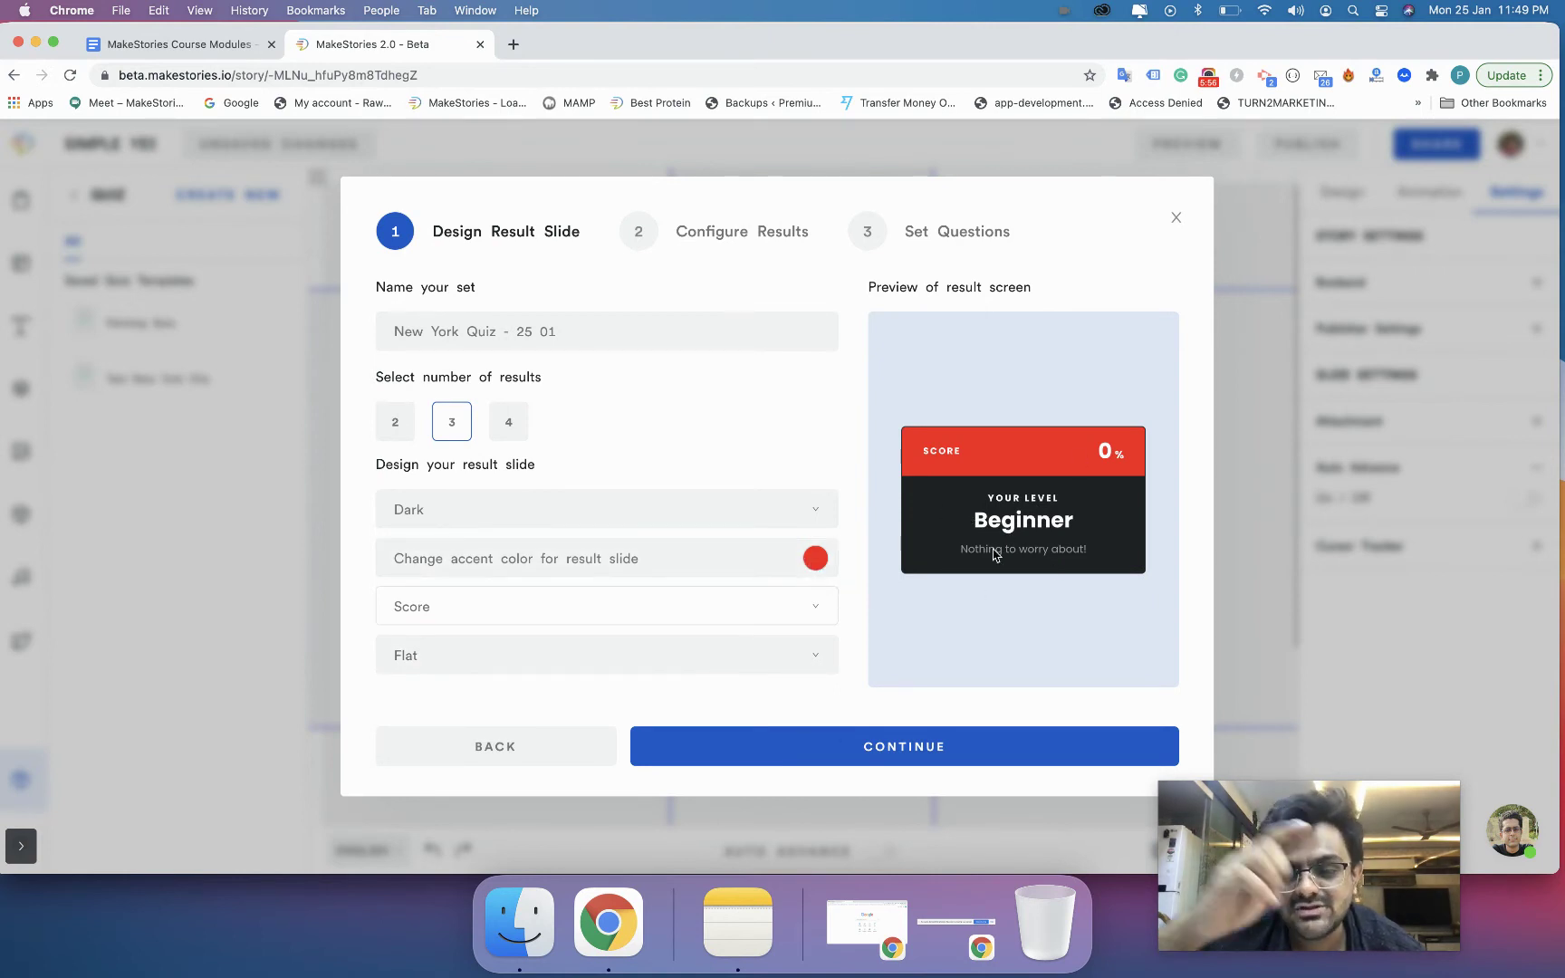
Set the accent color to dark blue, RGBA(33,53,133,1), and switch the result slide's content back to Score + Image.
click(815, 558)
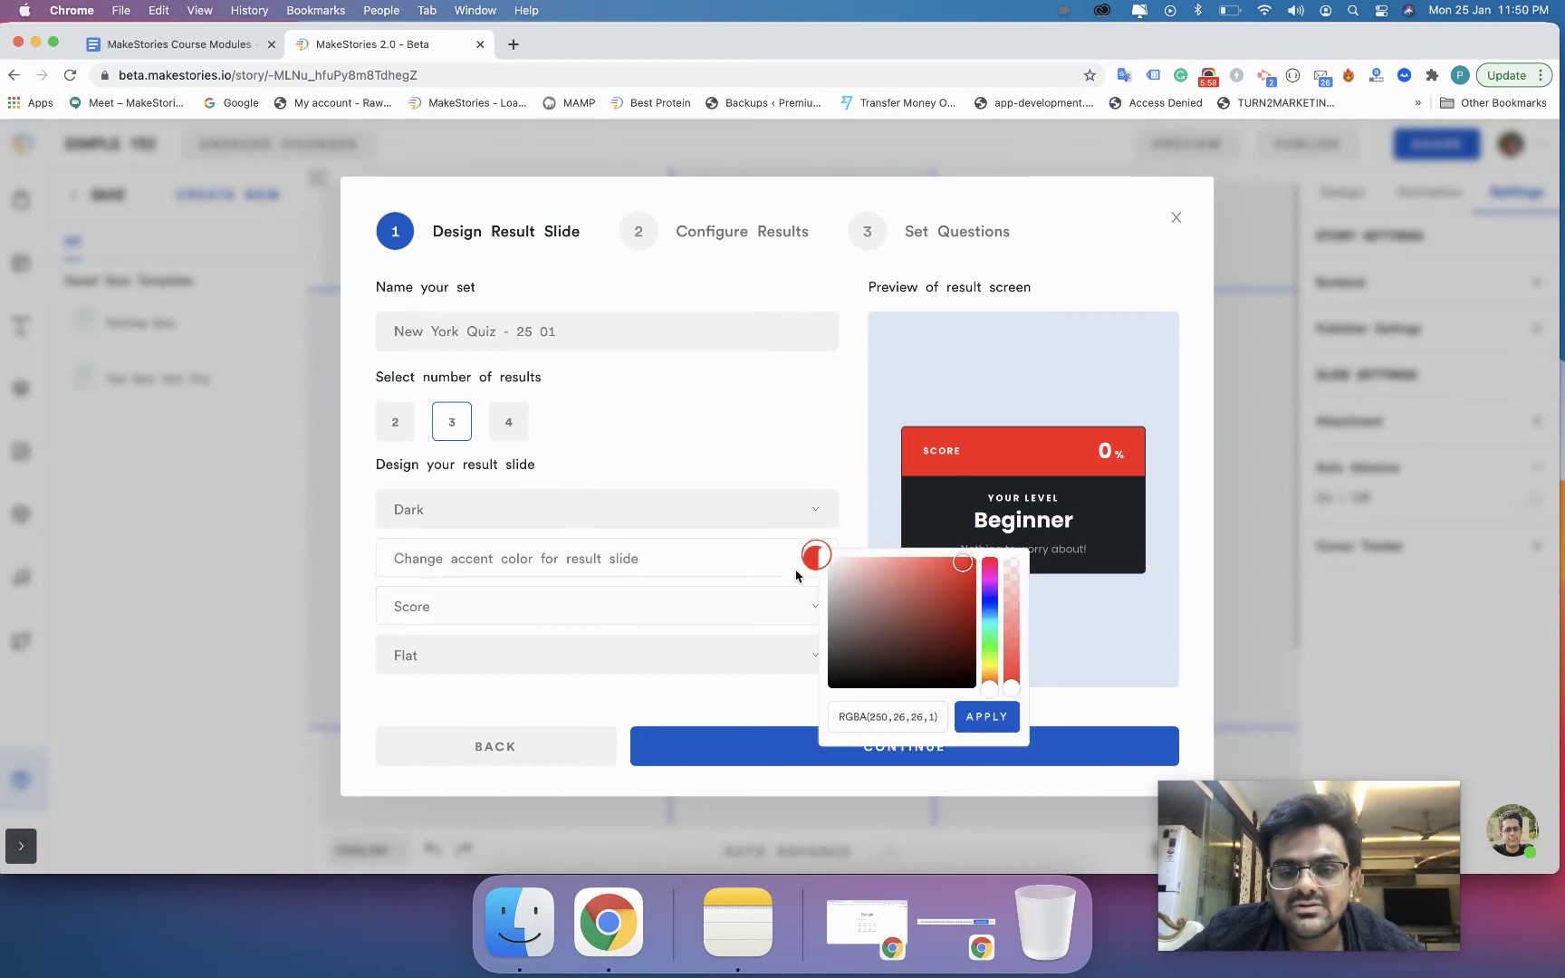
click(890, 593)
click(940, 621)
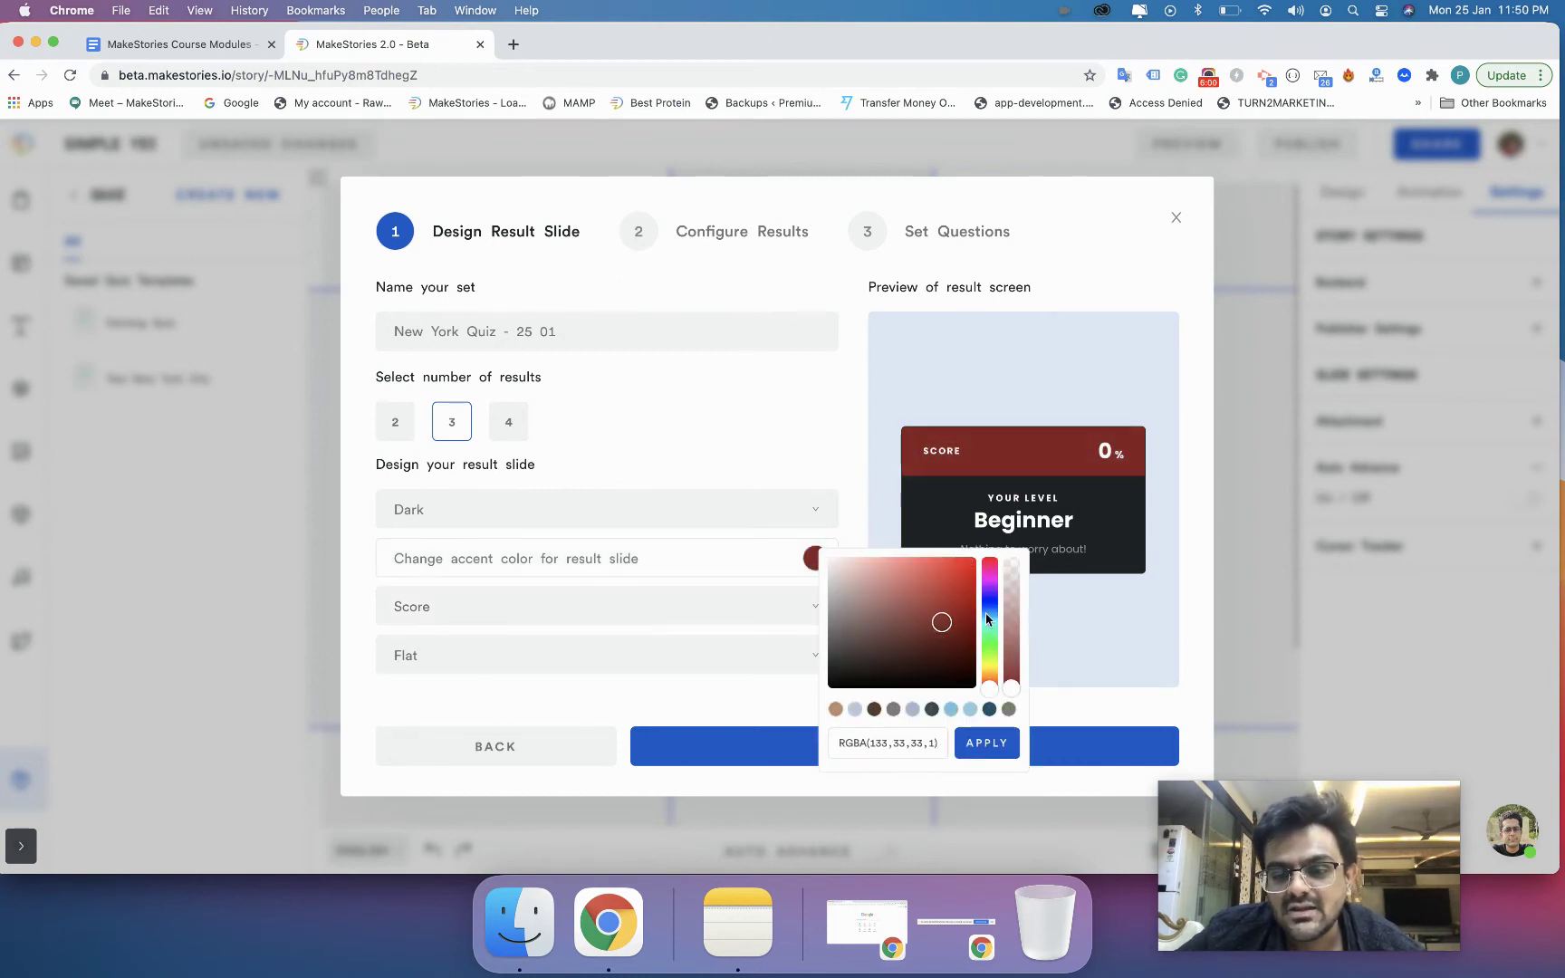
drag(988, 625, 988, 606)
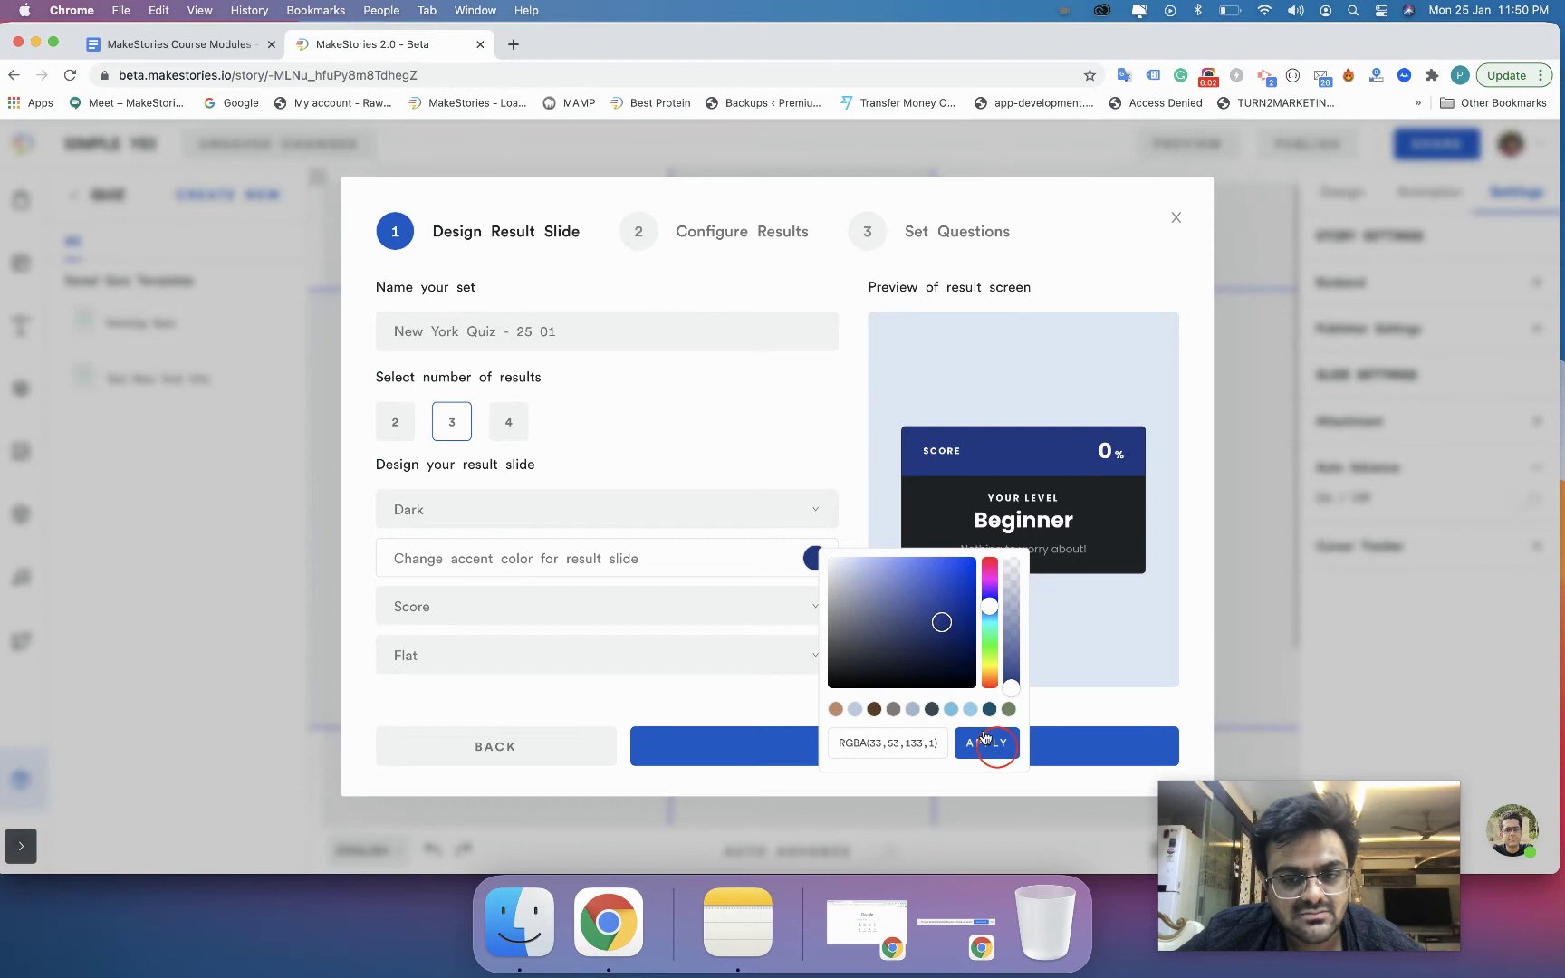
click(999, 755)
click(783, 604)
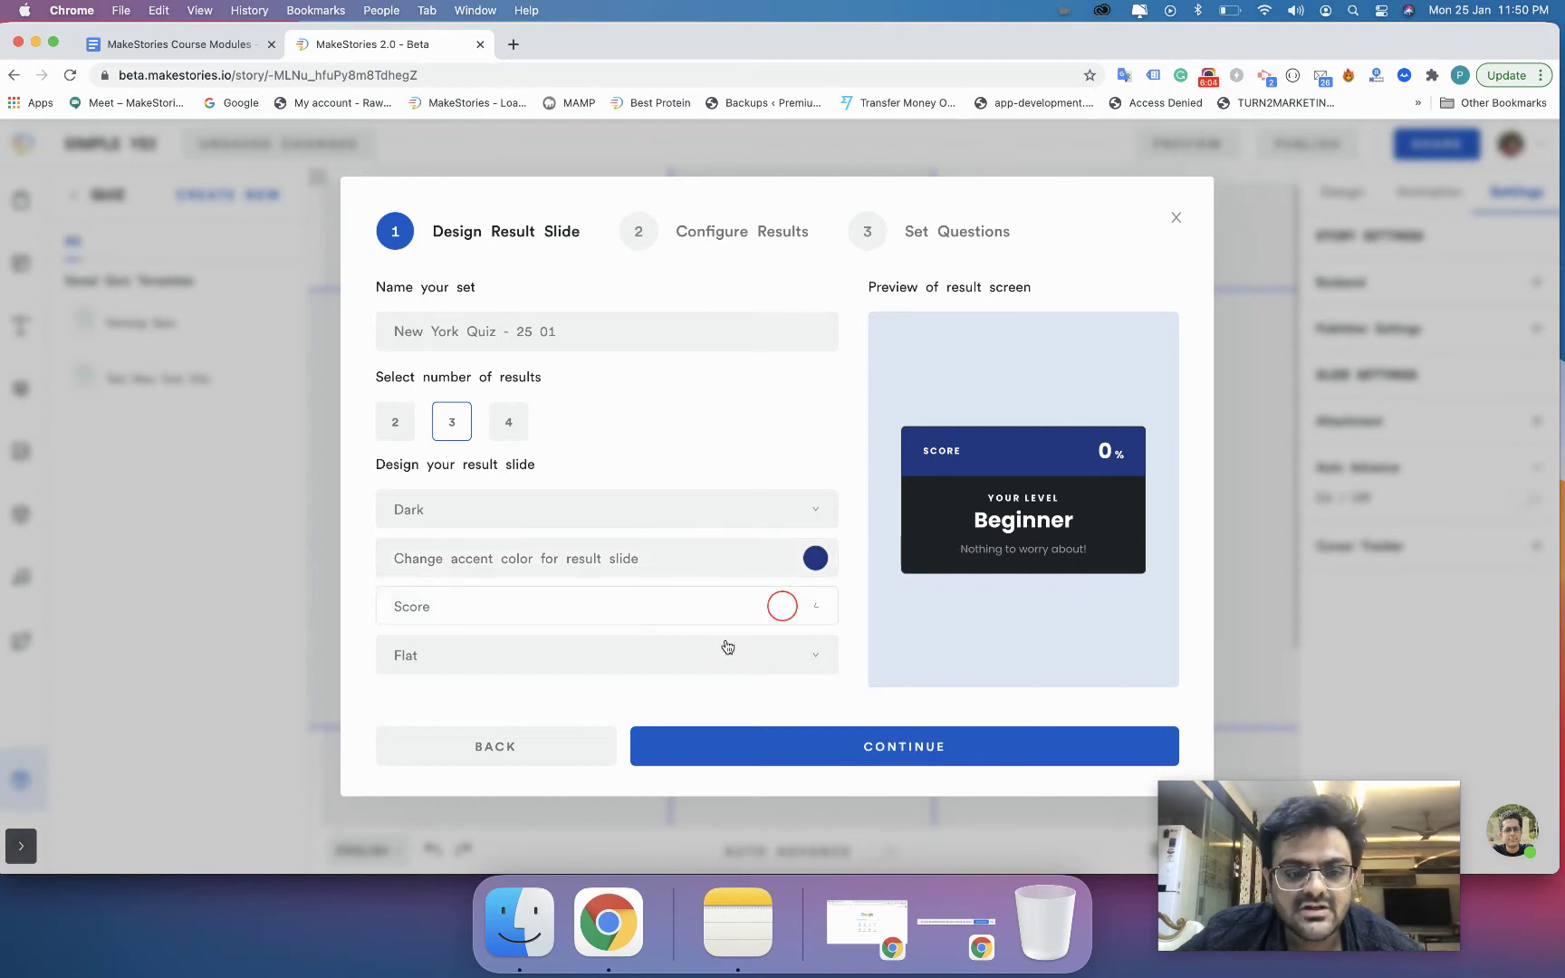
click(709, 649)
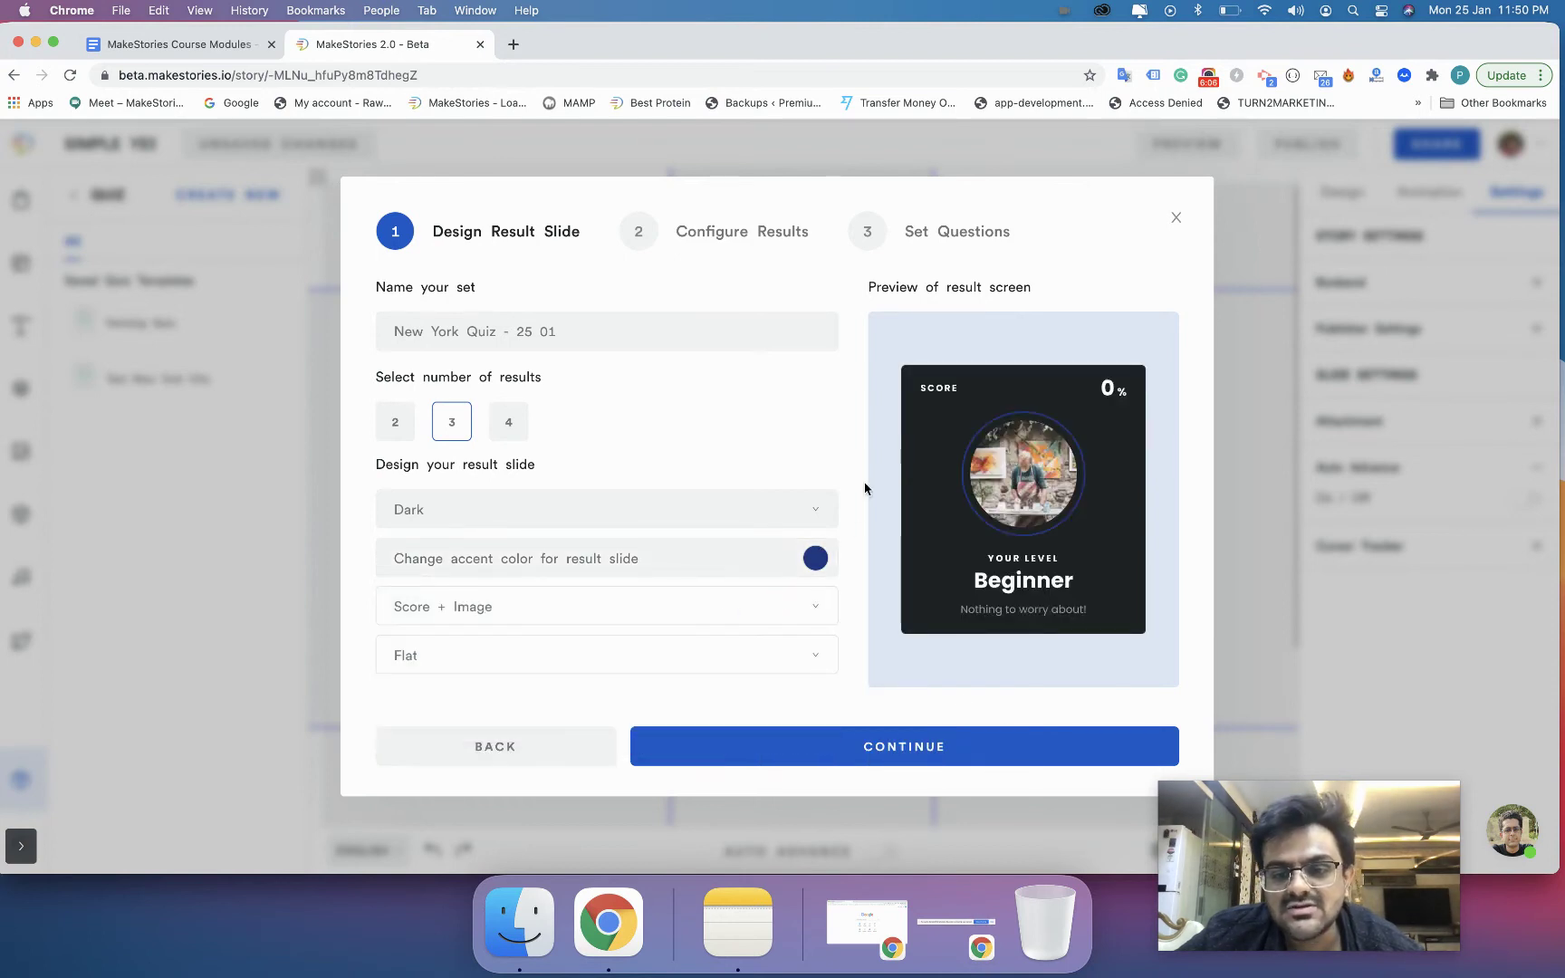
Set the result slide's accent color to bright green, RGBA(0,255,31,1).
click(820, 562)
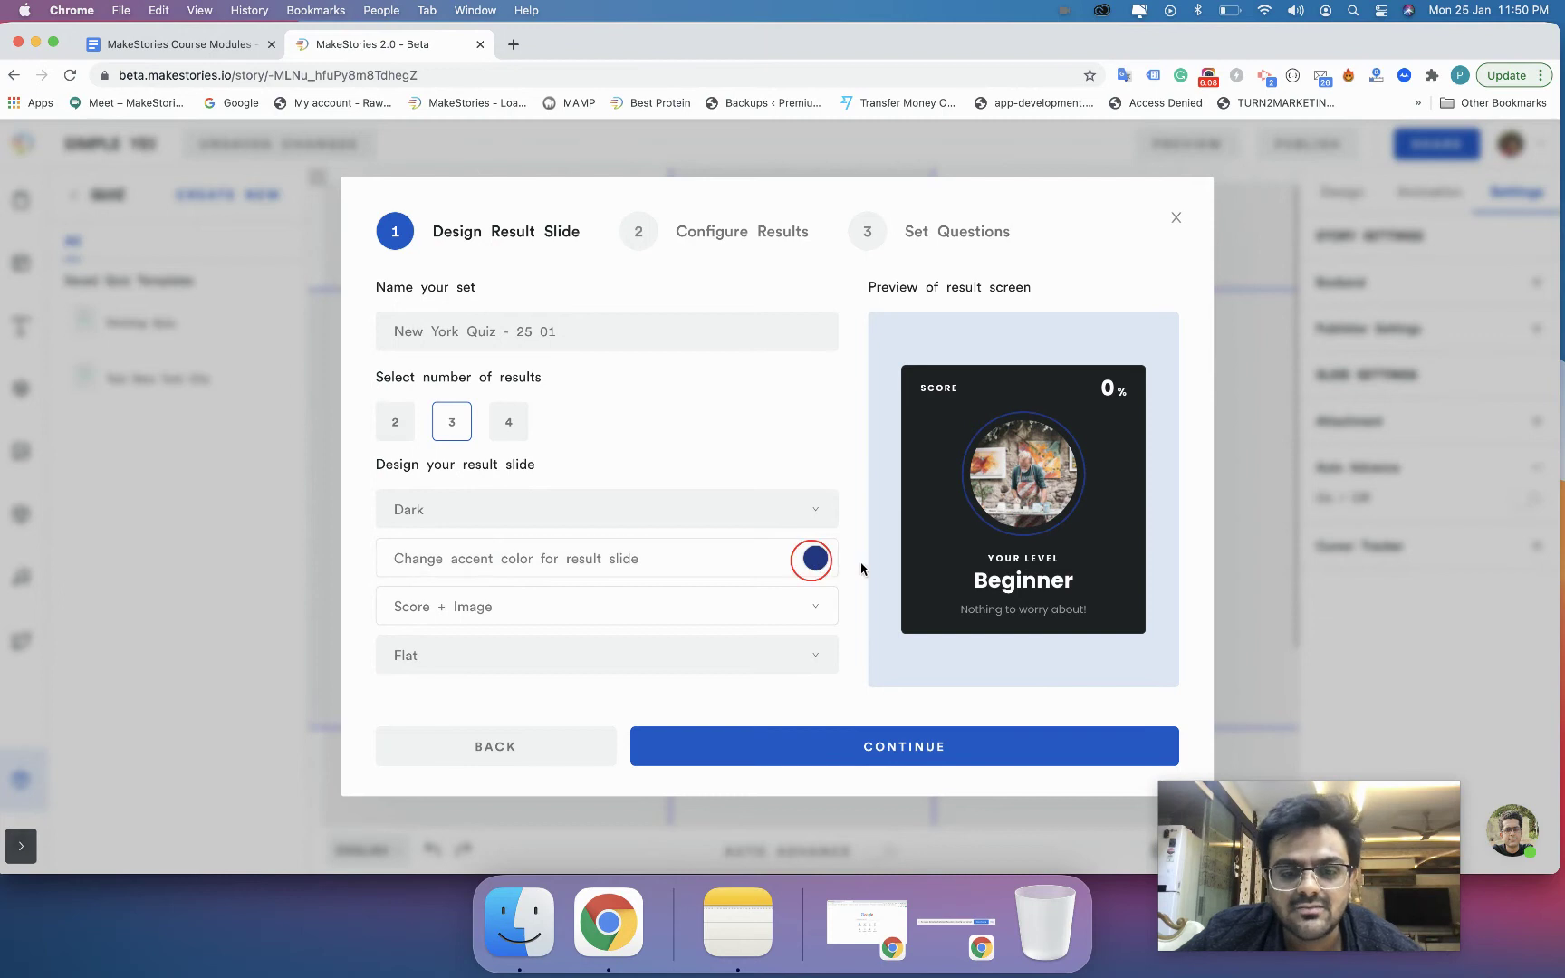
click(984, 648)
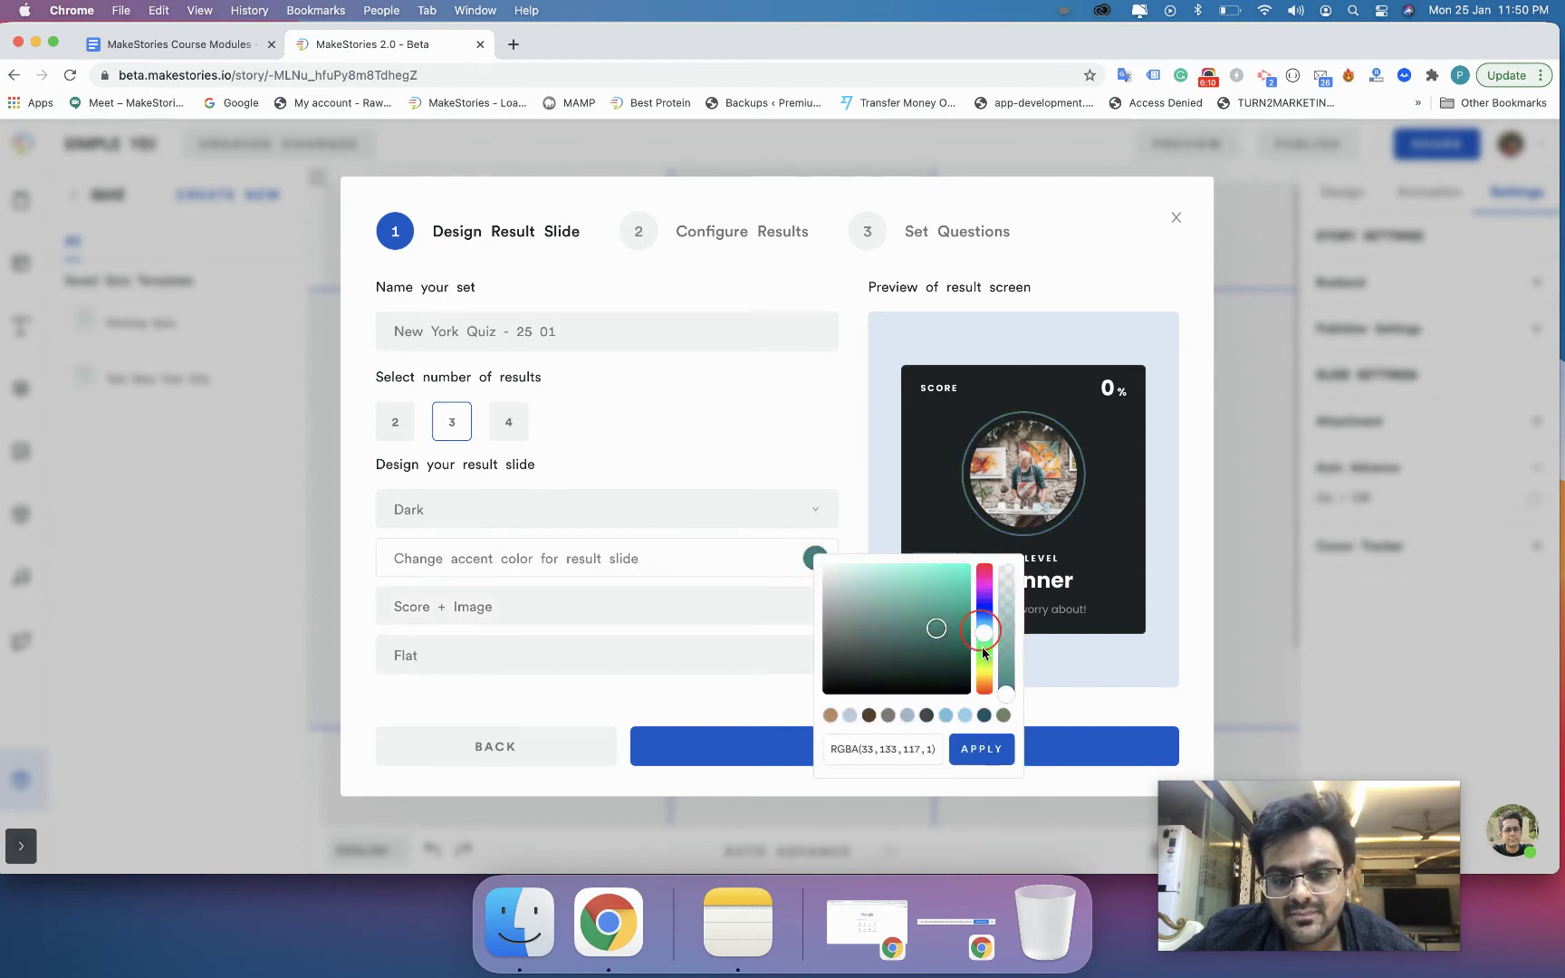
drag(928, 624, 971, 553)
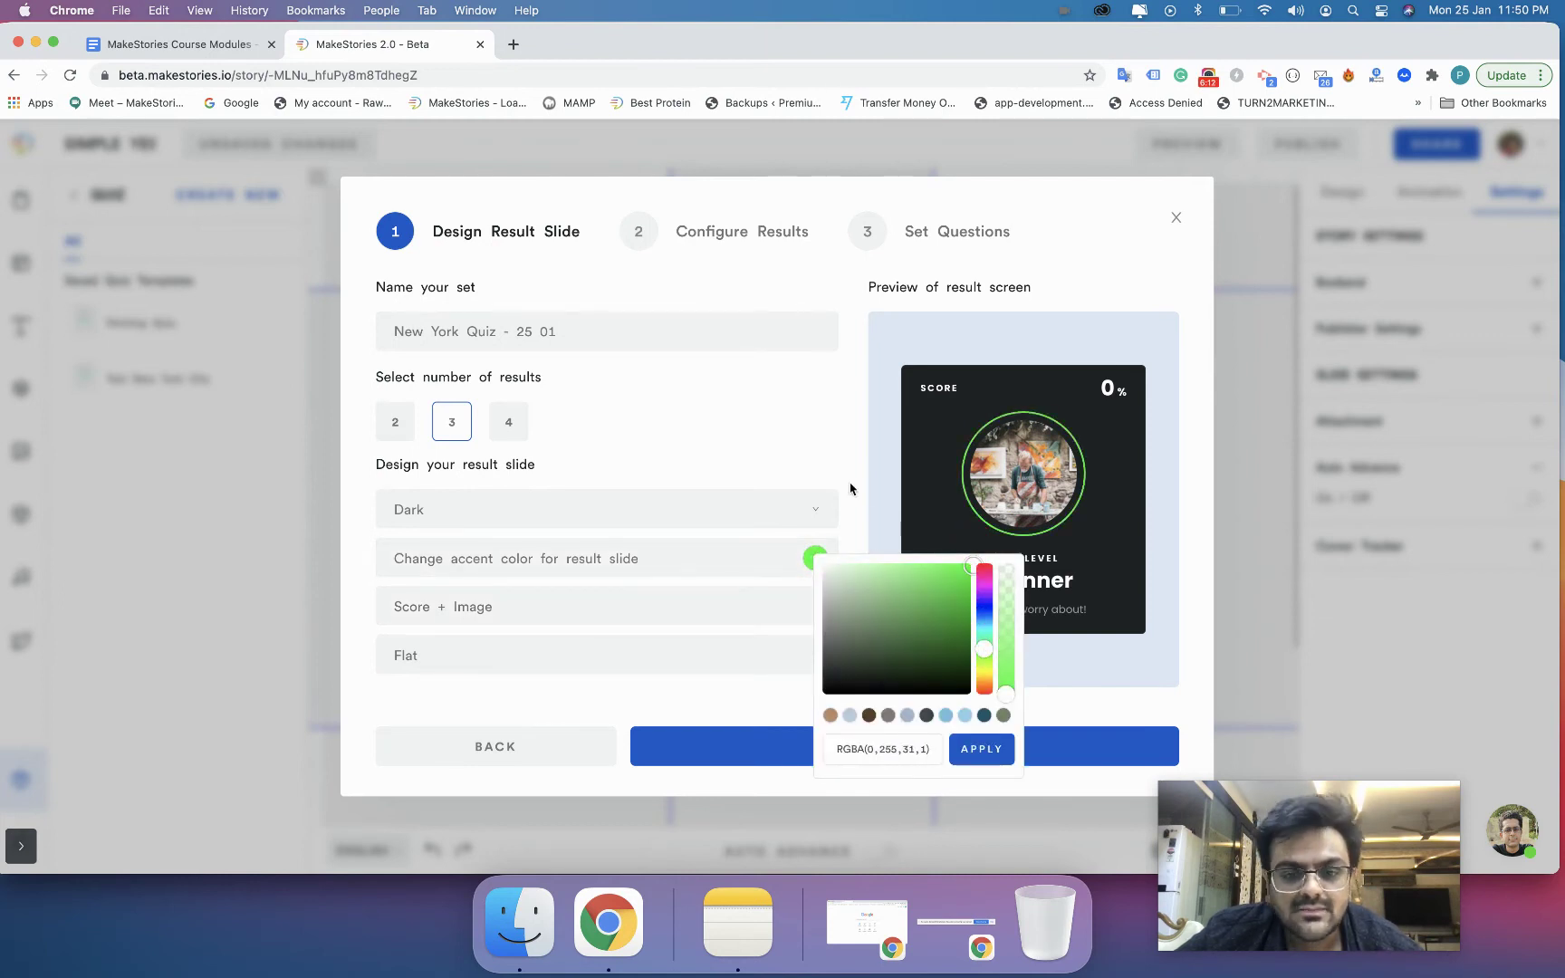
click(848, 484)
Try the Transparent background style on the result slide, then return it to Flat.
click(721, 646)
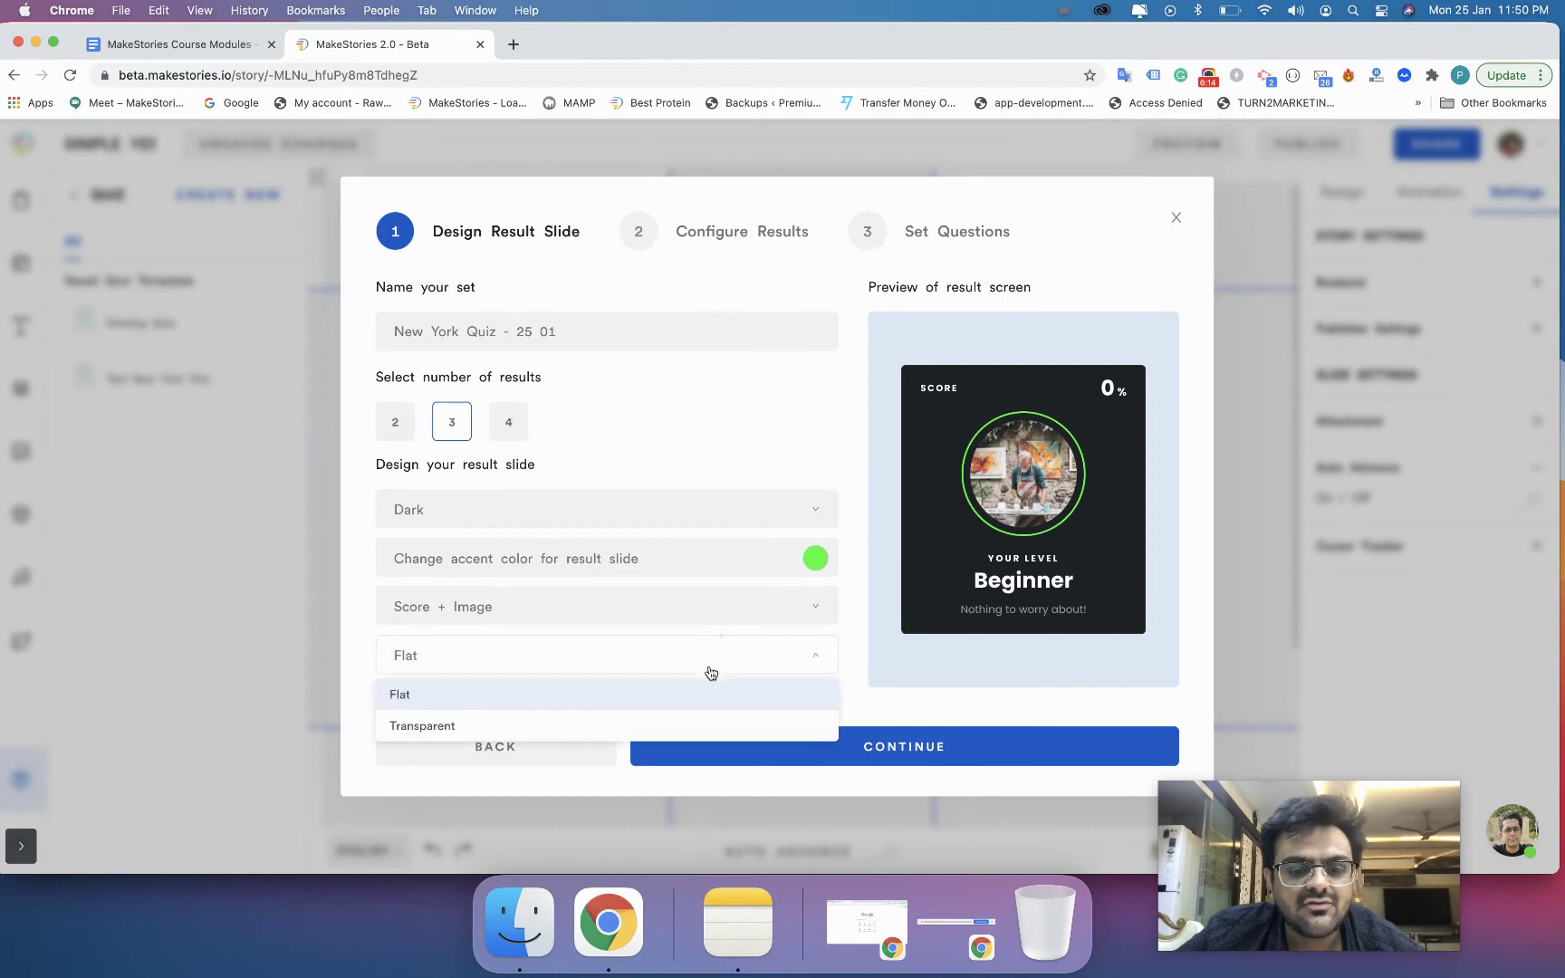
click(691, 725)
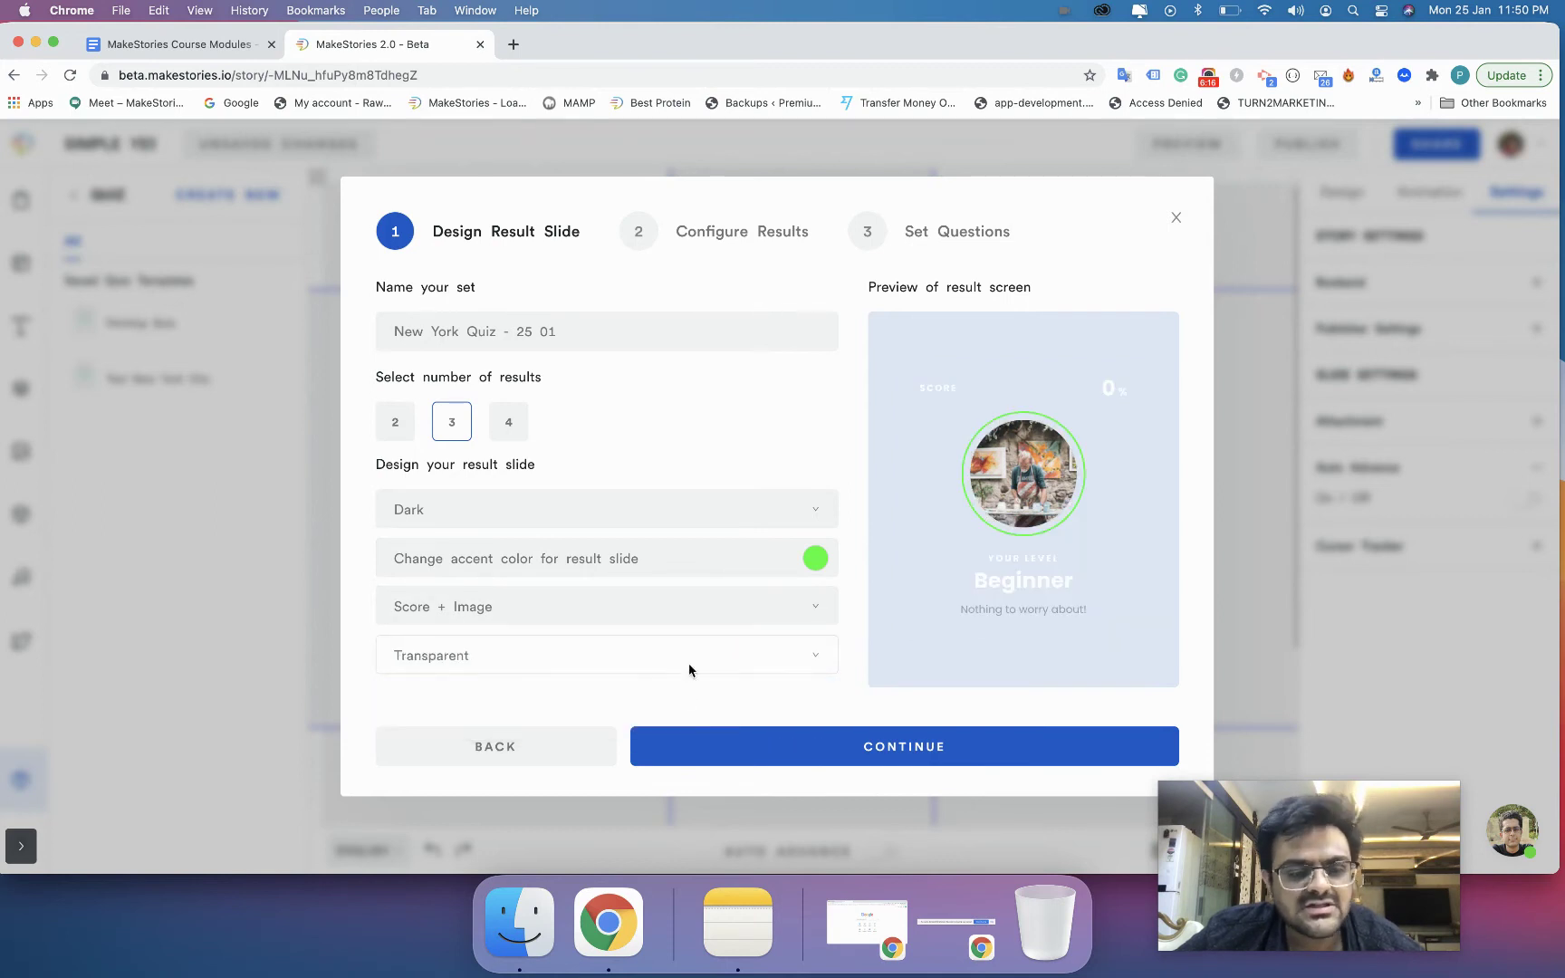
click(689, 654)
click(665, 690)
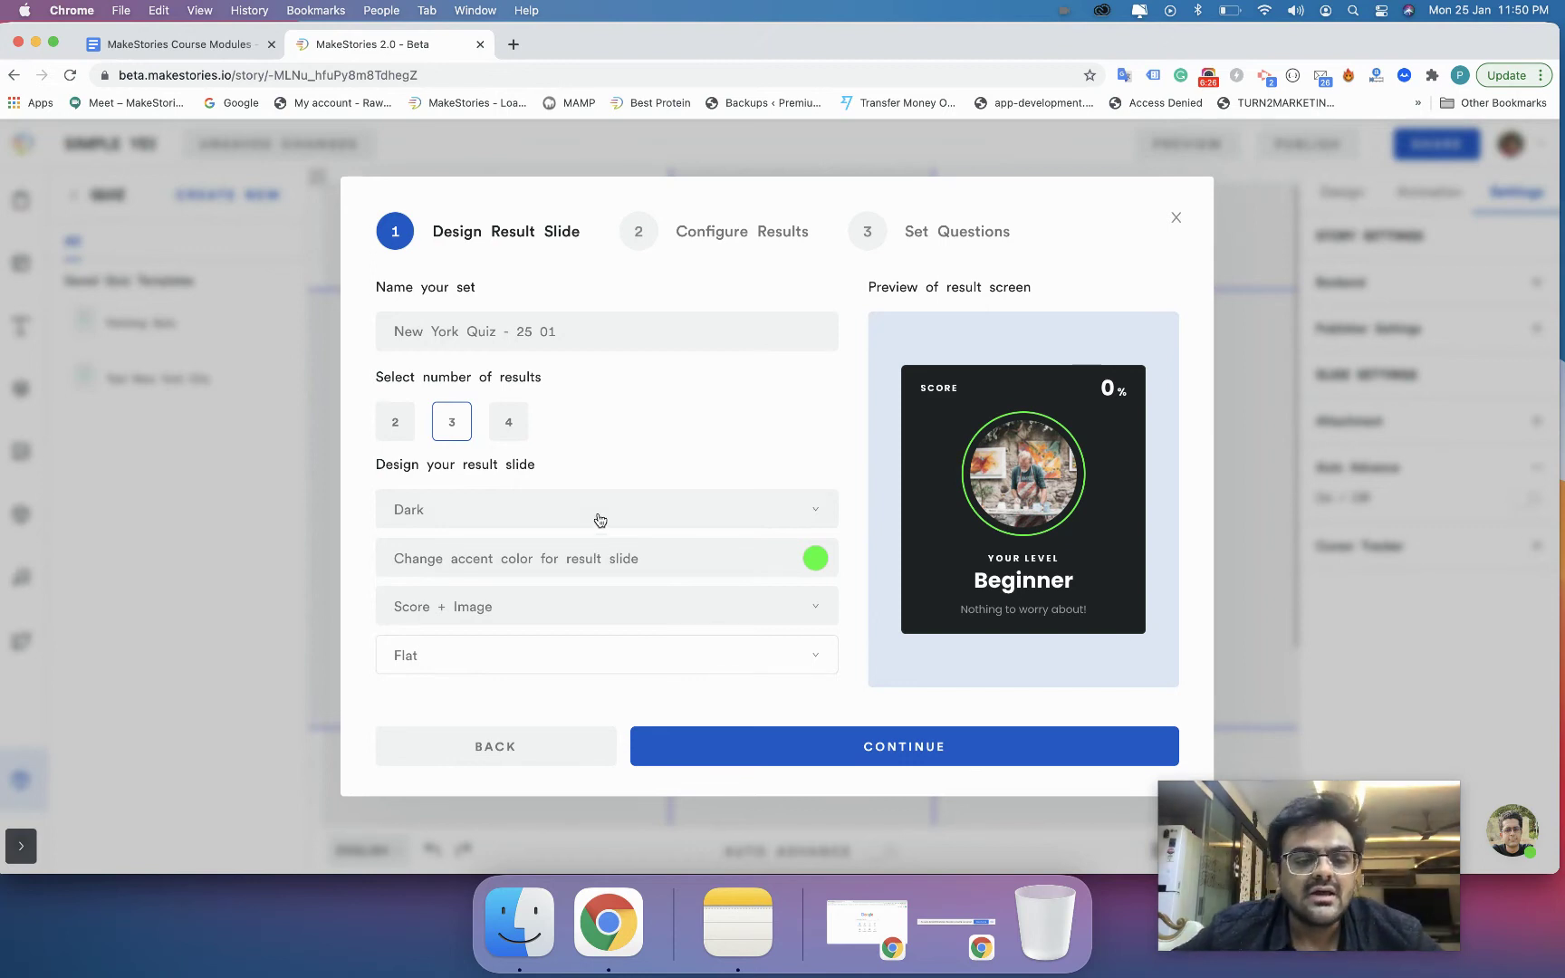
Try the Transparent background with the Light theme on the result slide, then return it to Flat and Dark.
click(577, 652)
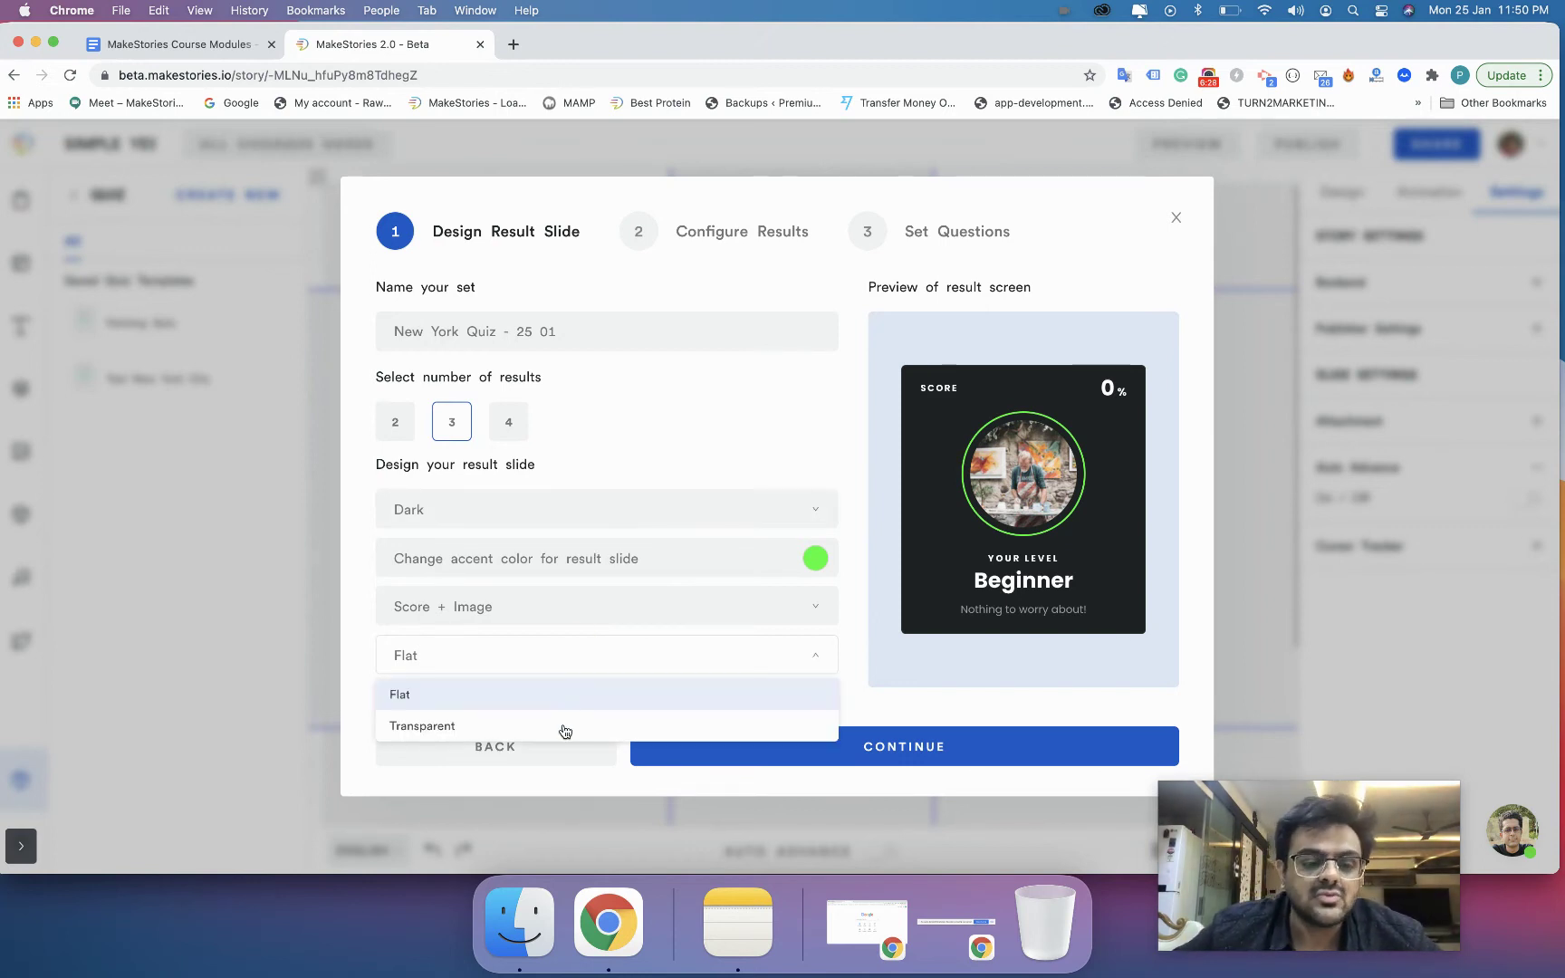
click(561, 724)
click(579, 514)
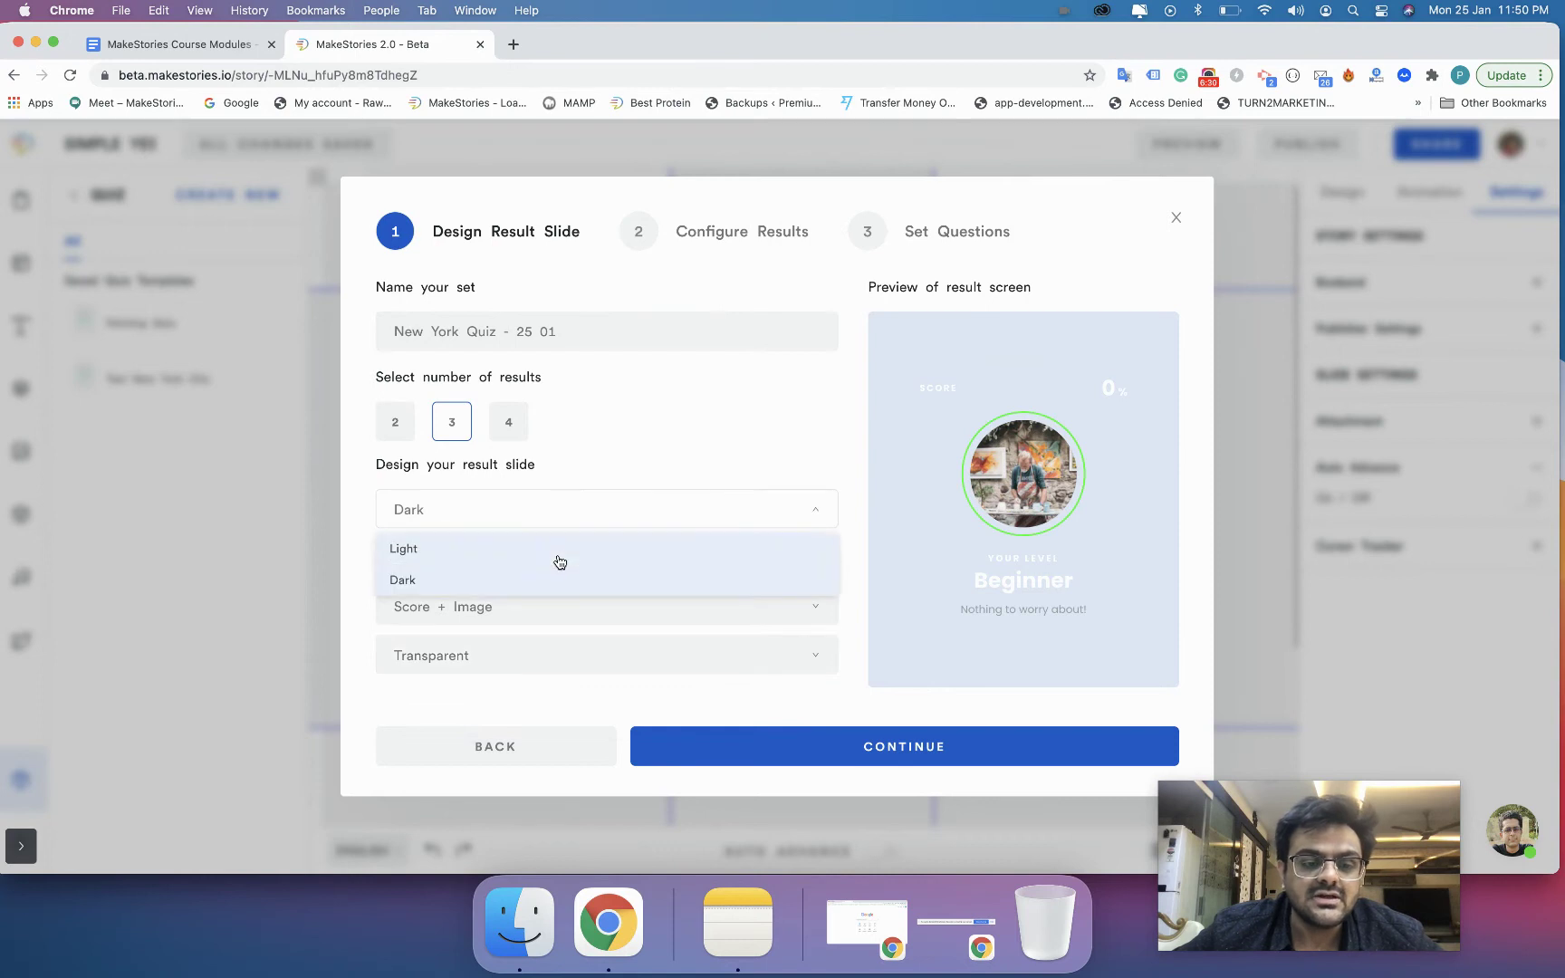
click(556, 552)
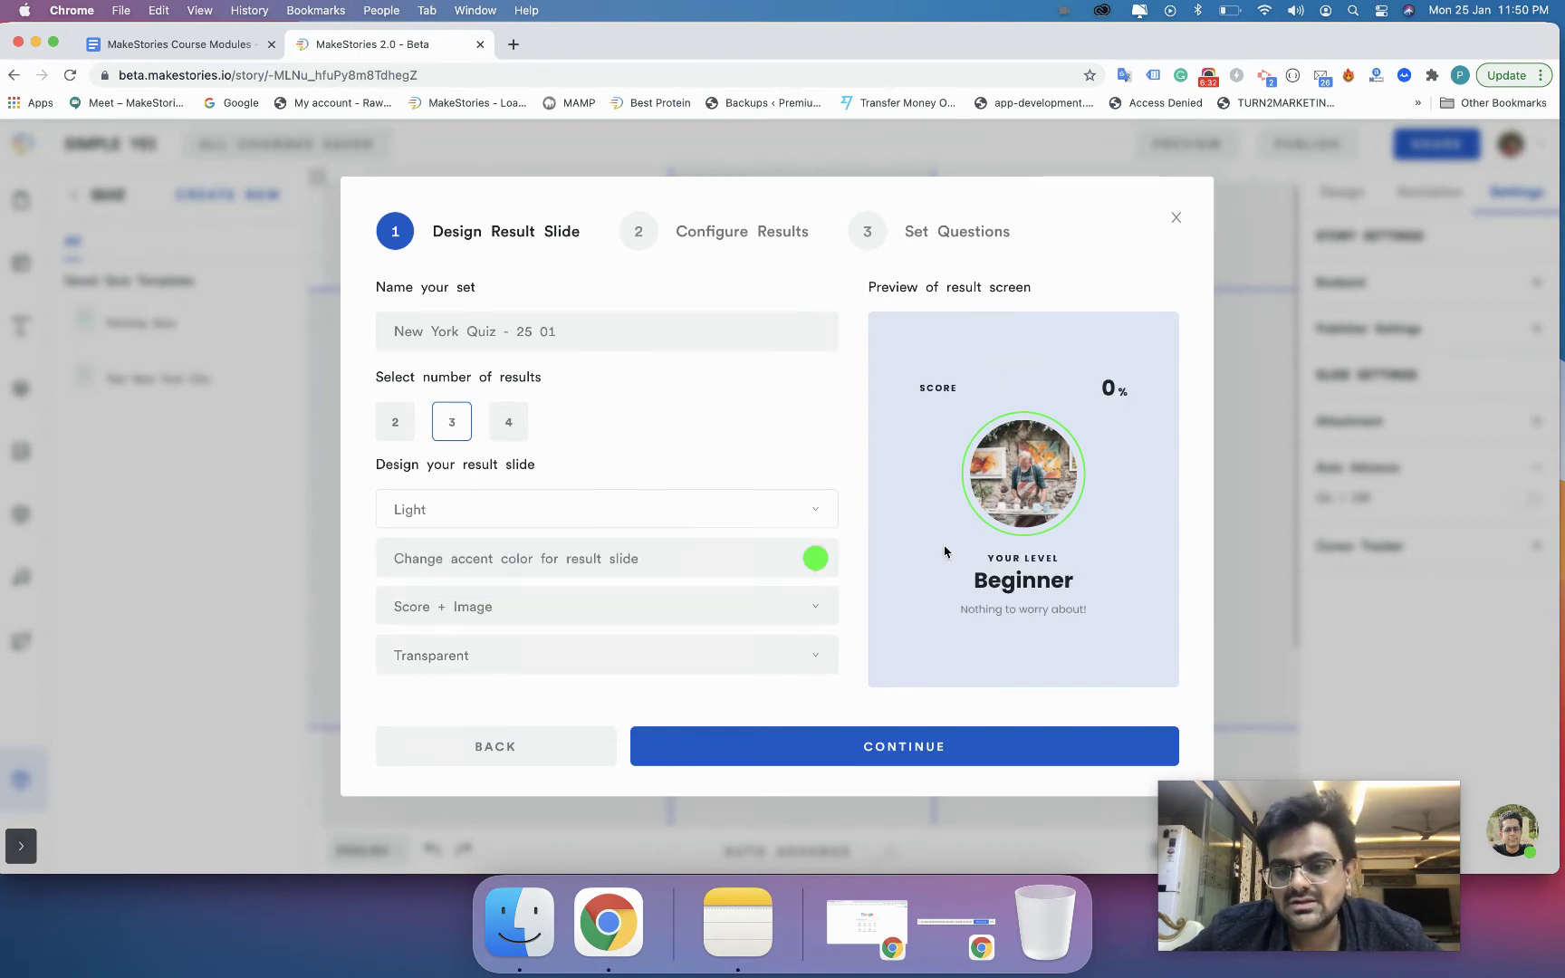
click(666, 646)
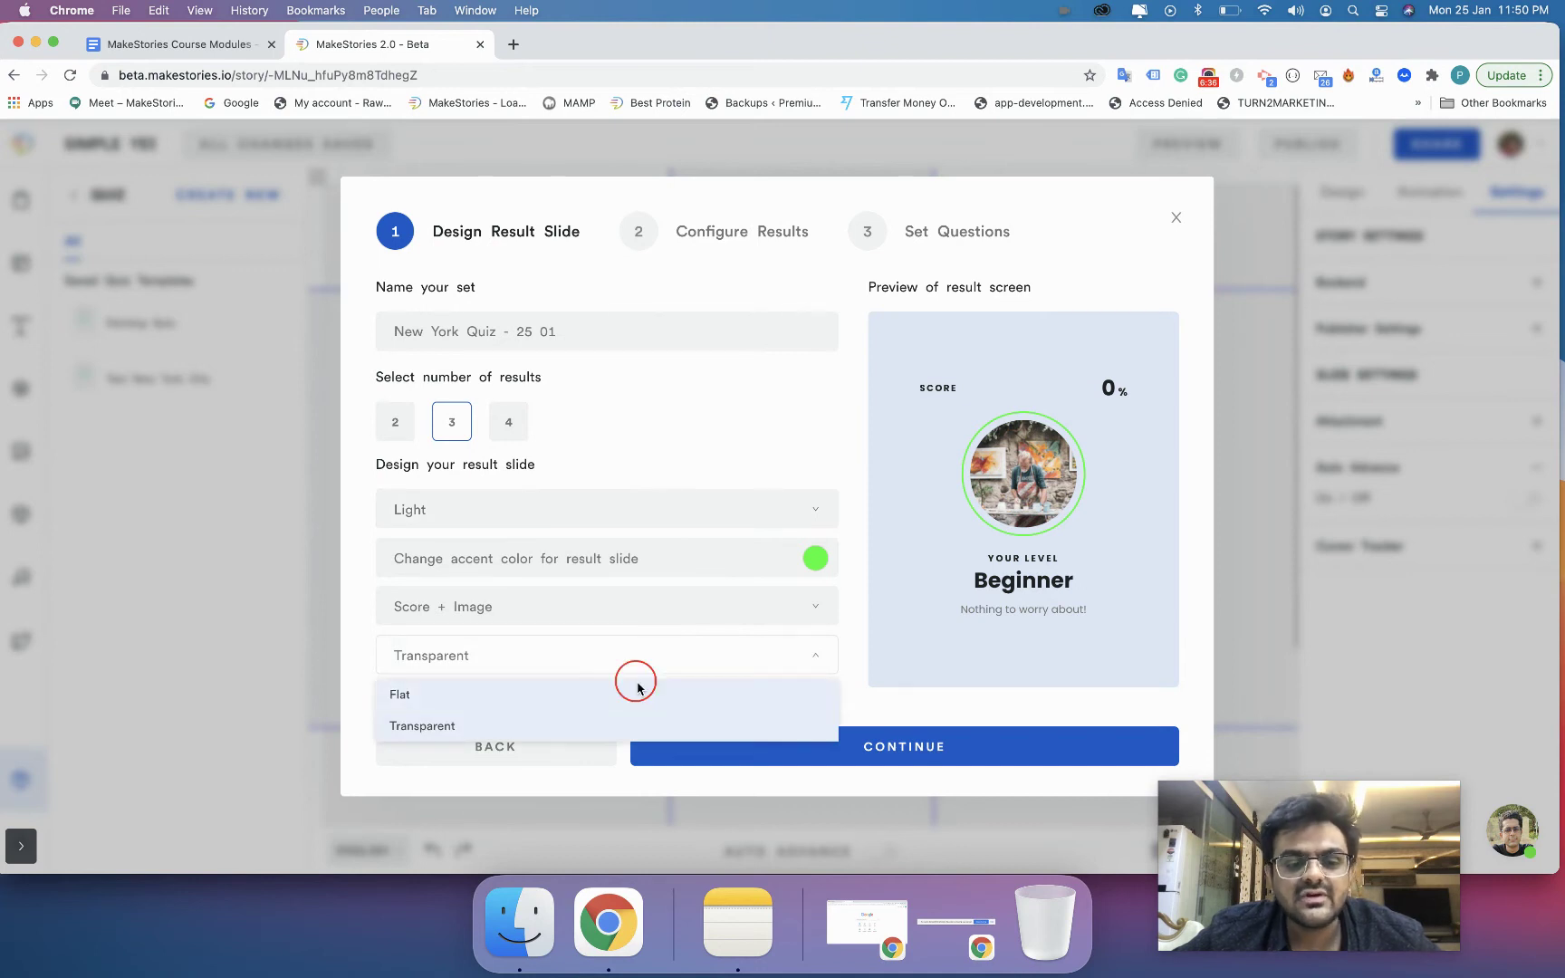
click(640, 693)
click(684, 494)
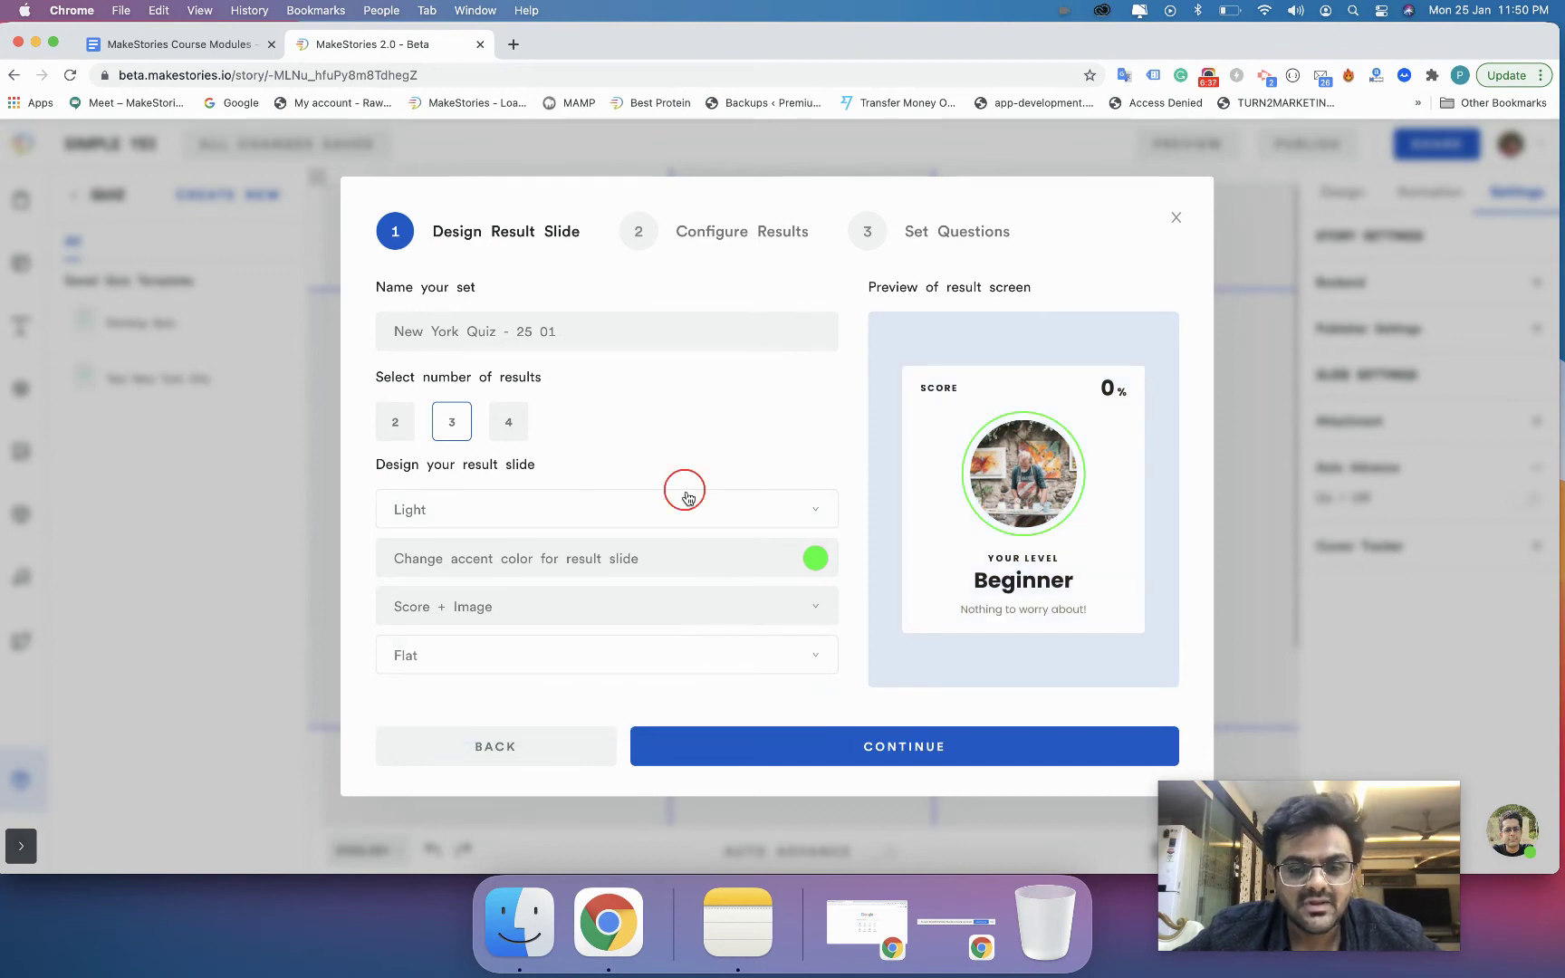
click(658, 578)
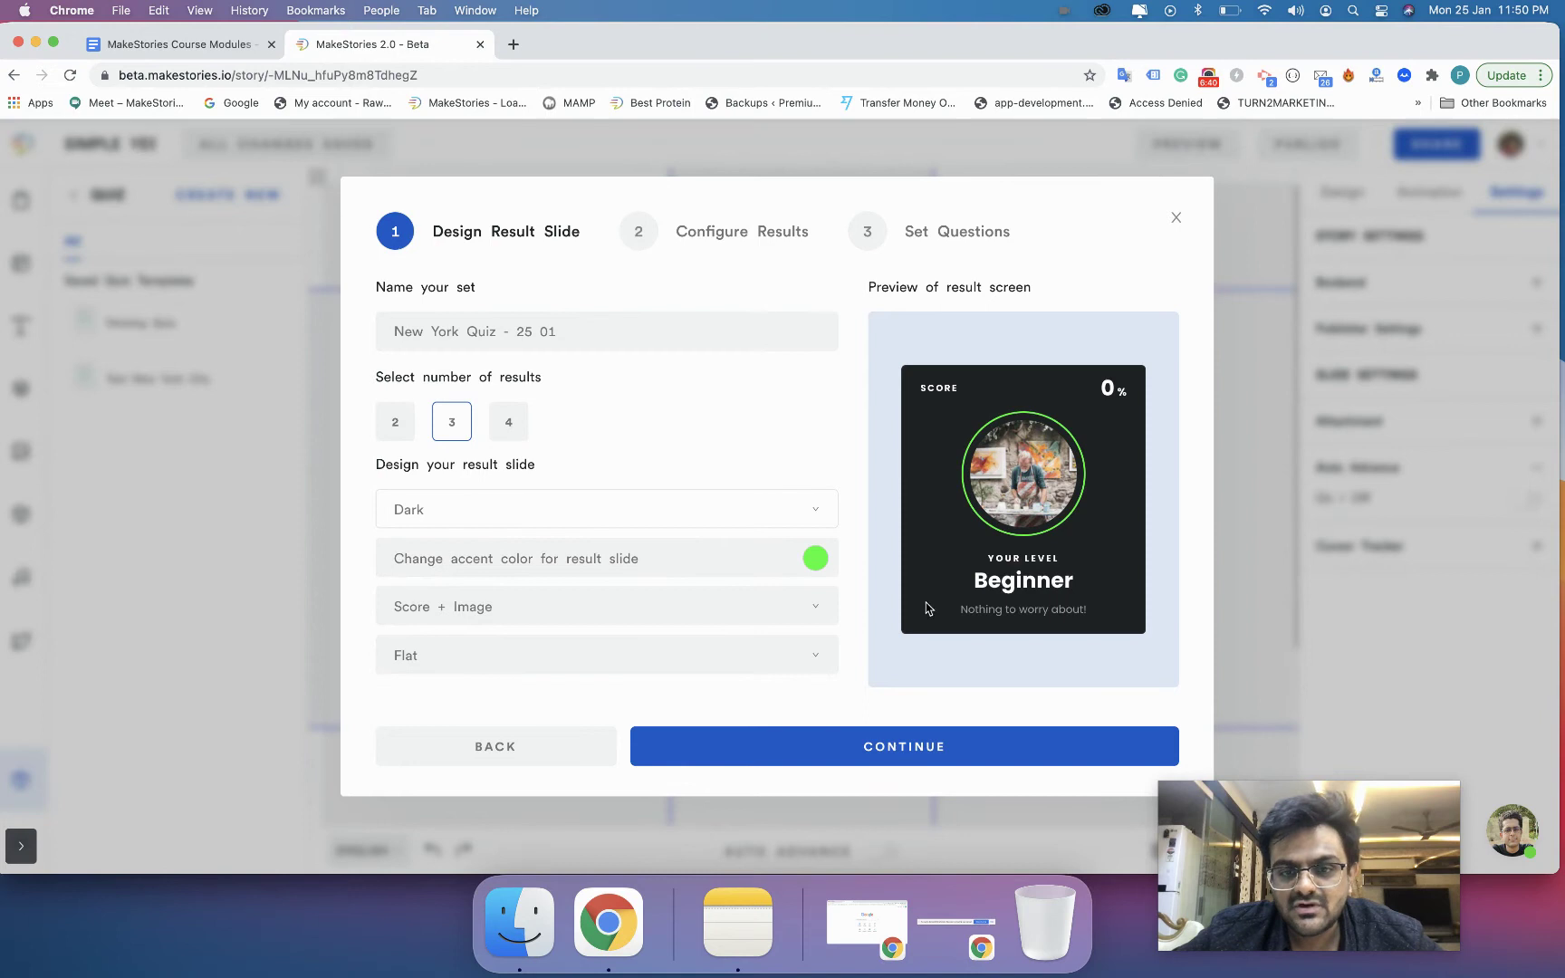
Check the result pages in Configure Results, then try the quiz with 4 results instead of 3.
click(892, 759)
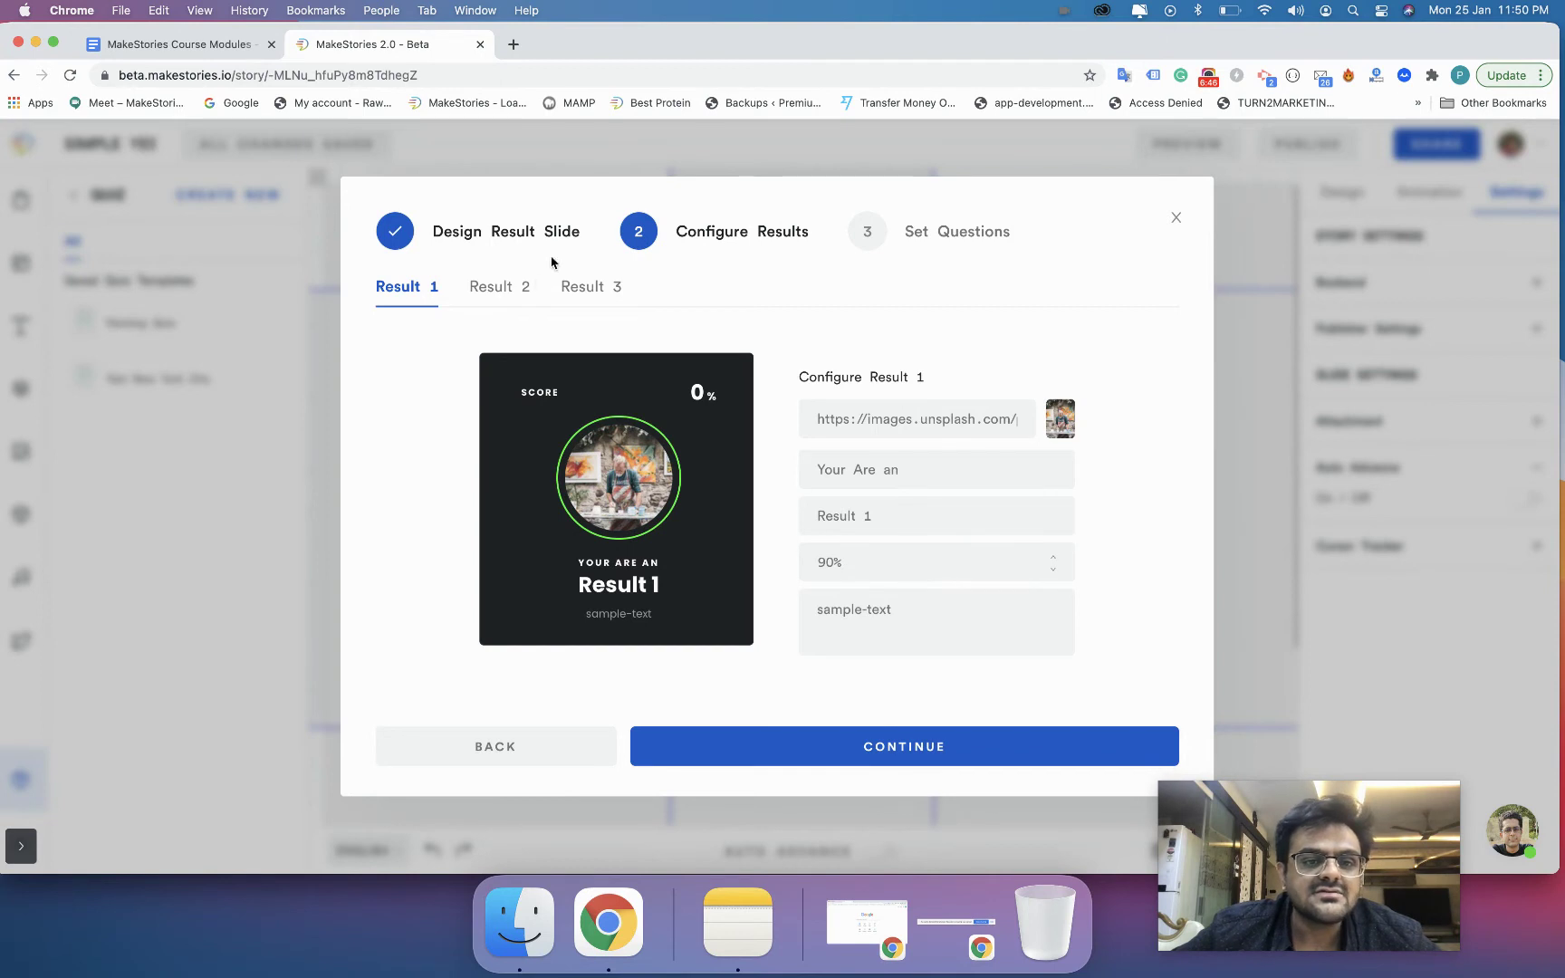
click(480, 761)
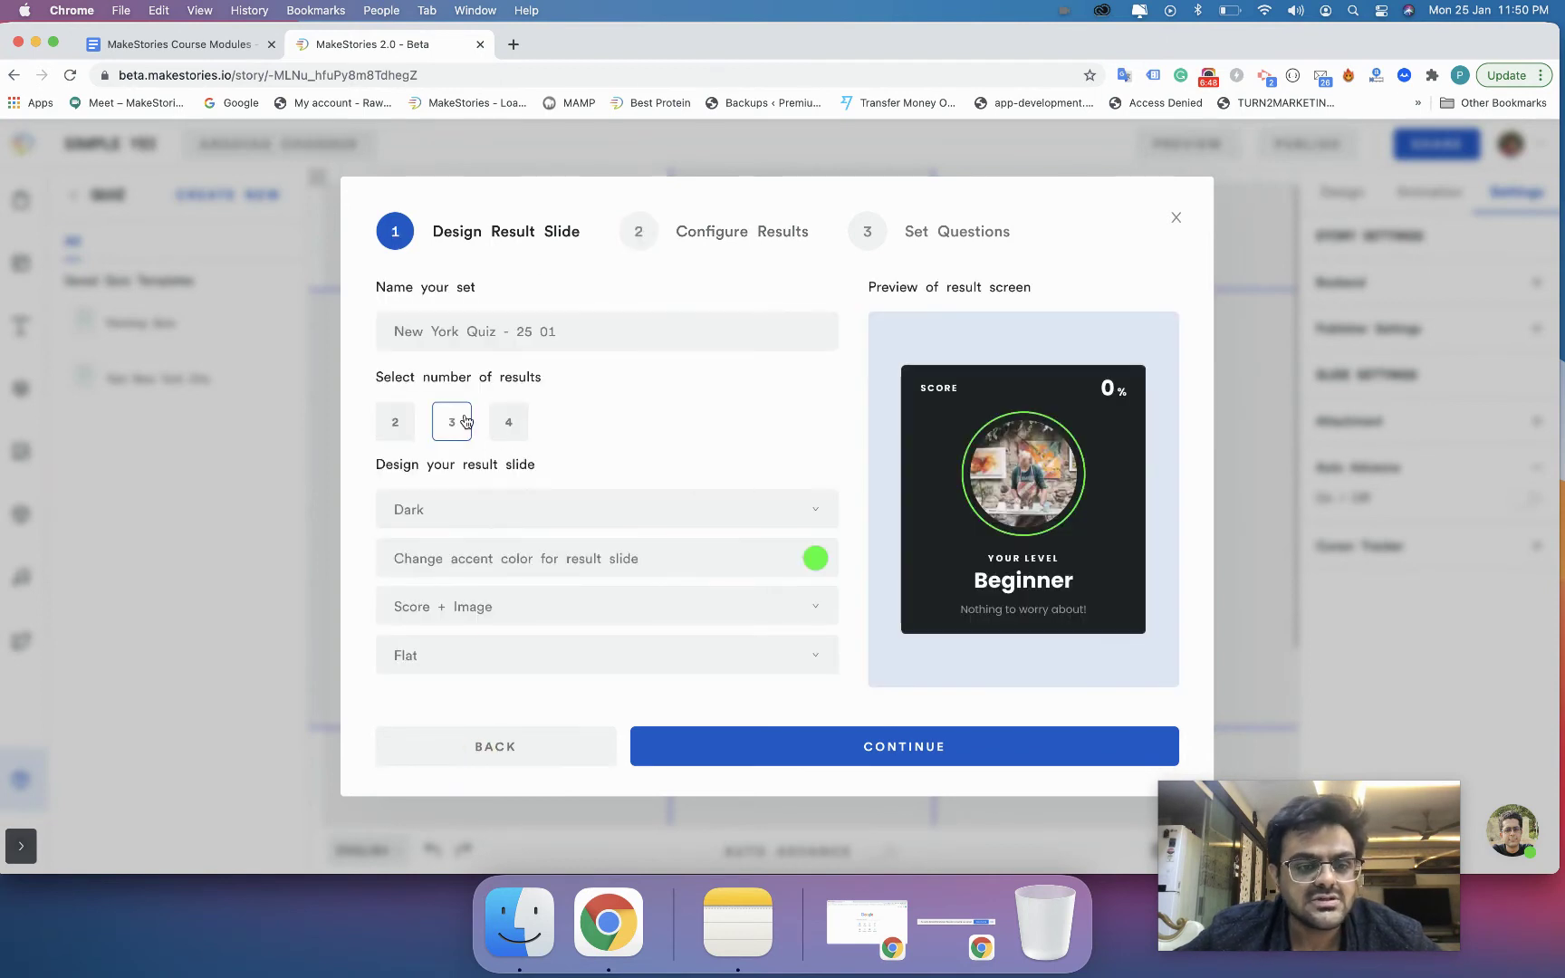
click(759, 757)
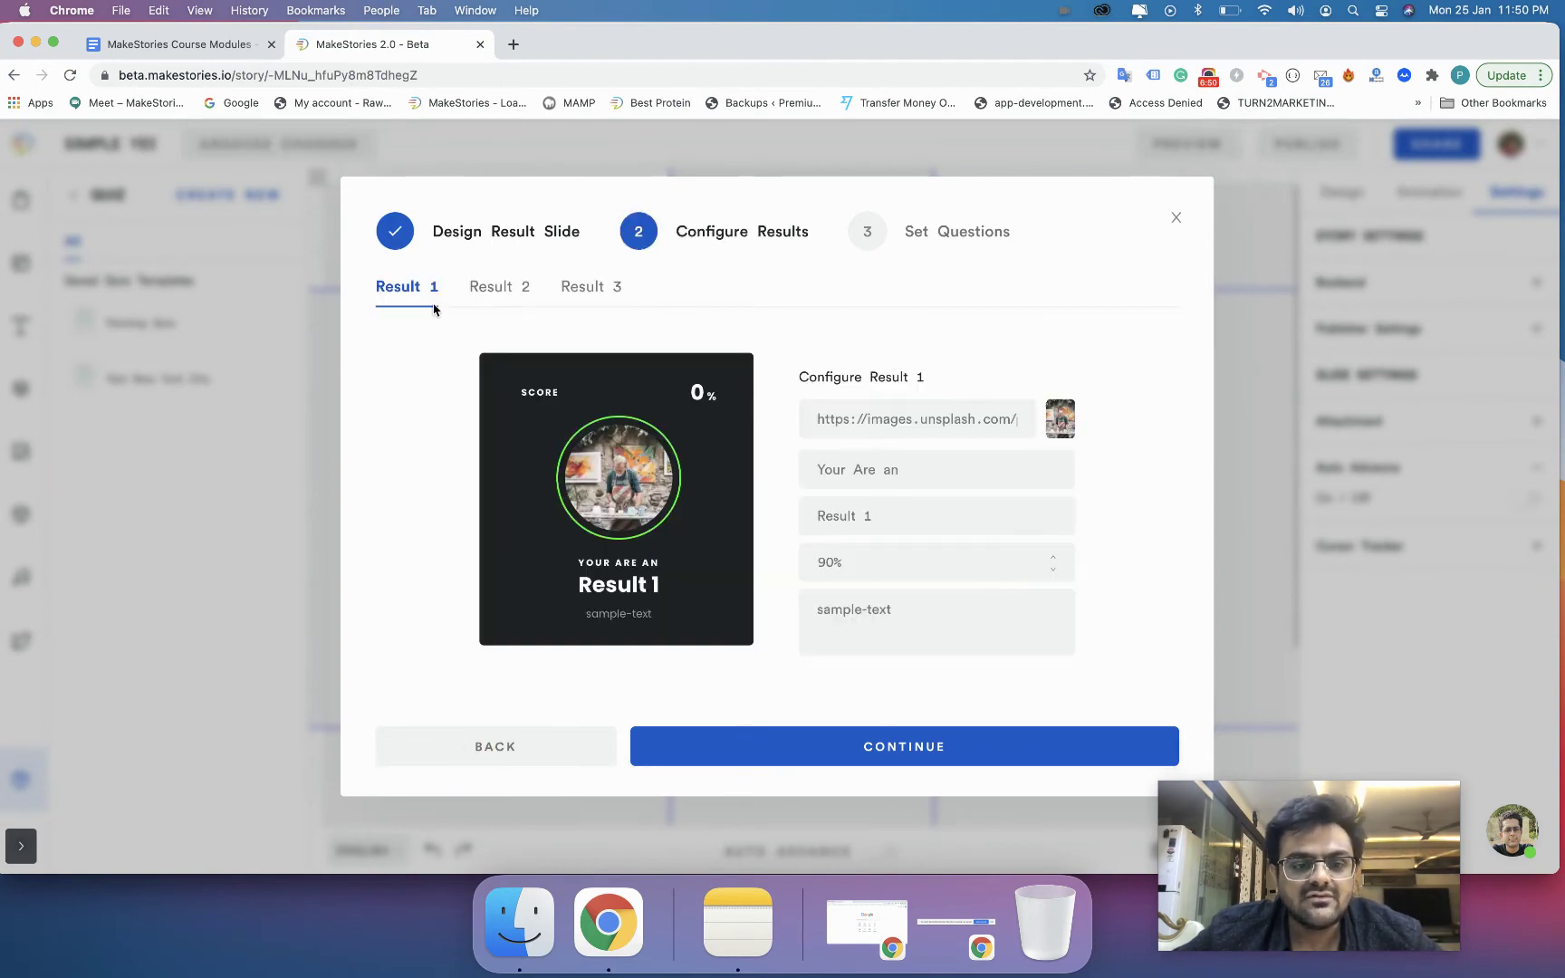
click(582, 288)
click(489, 750)
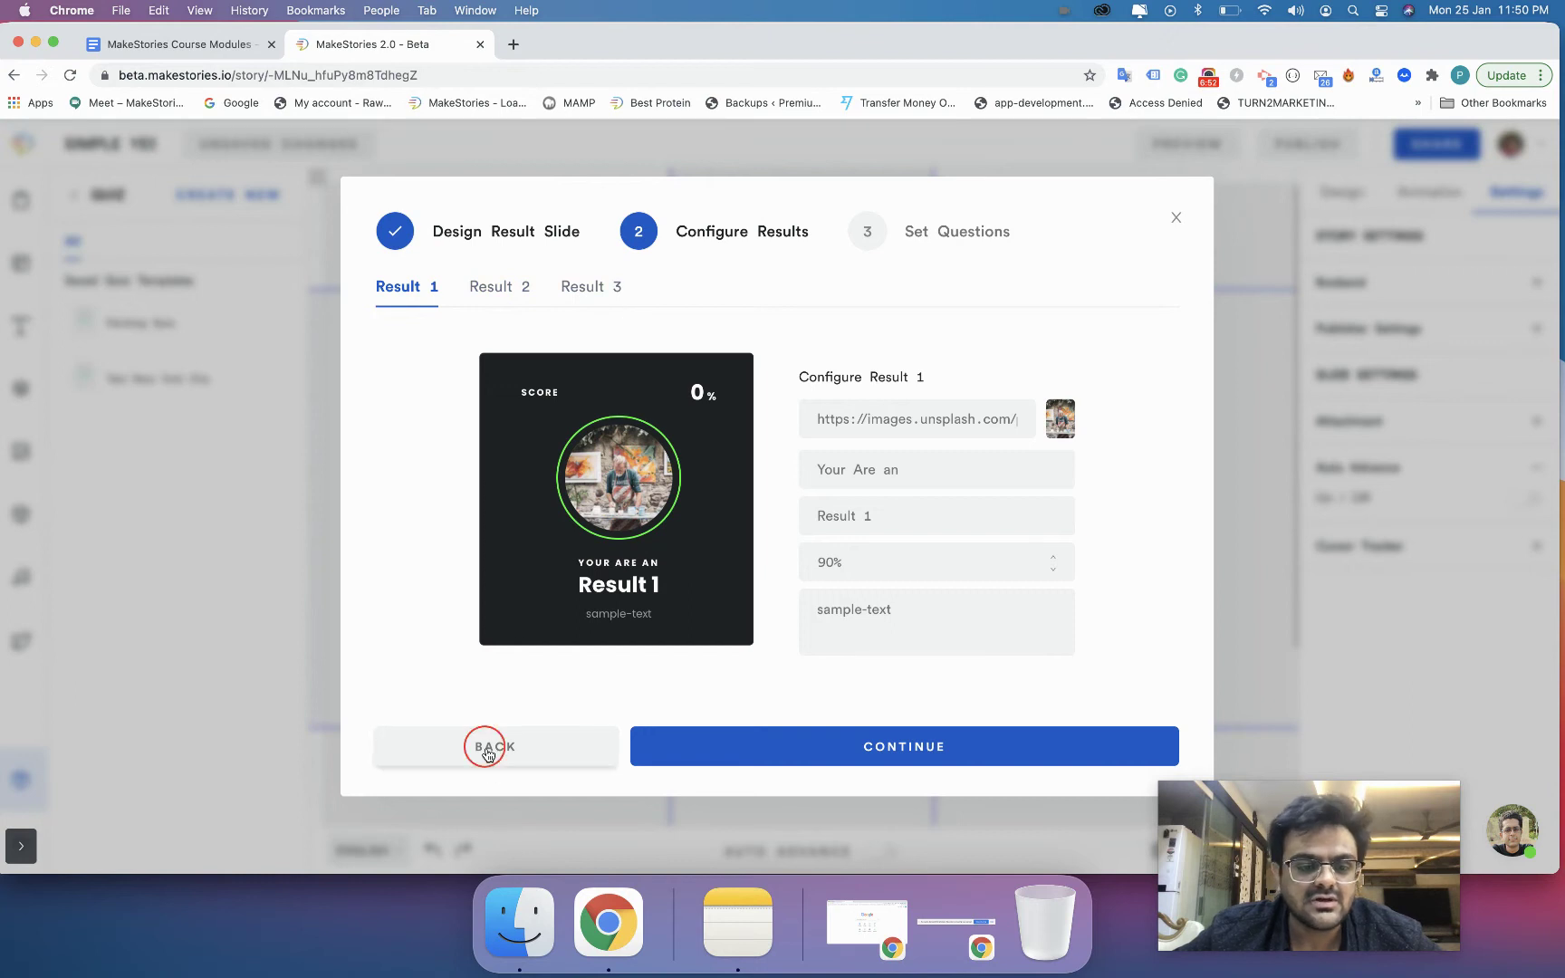
click(733, 748)
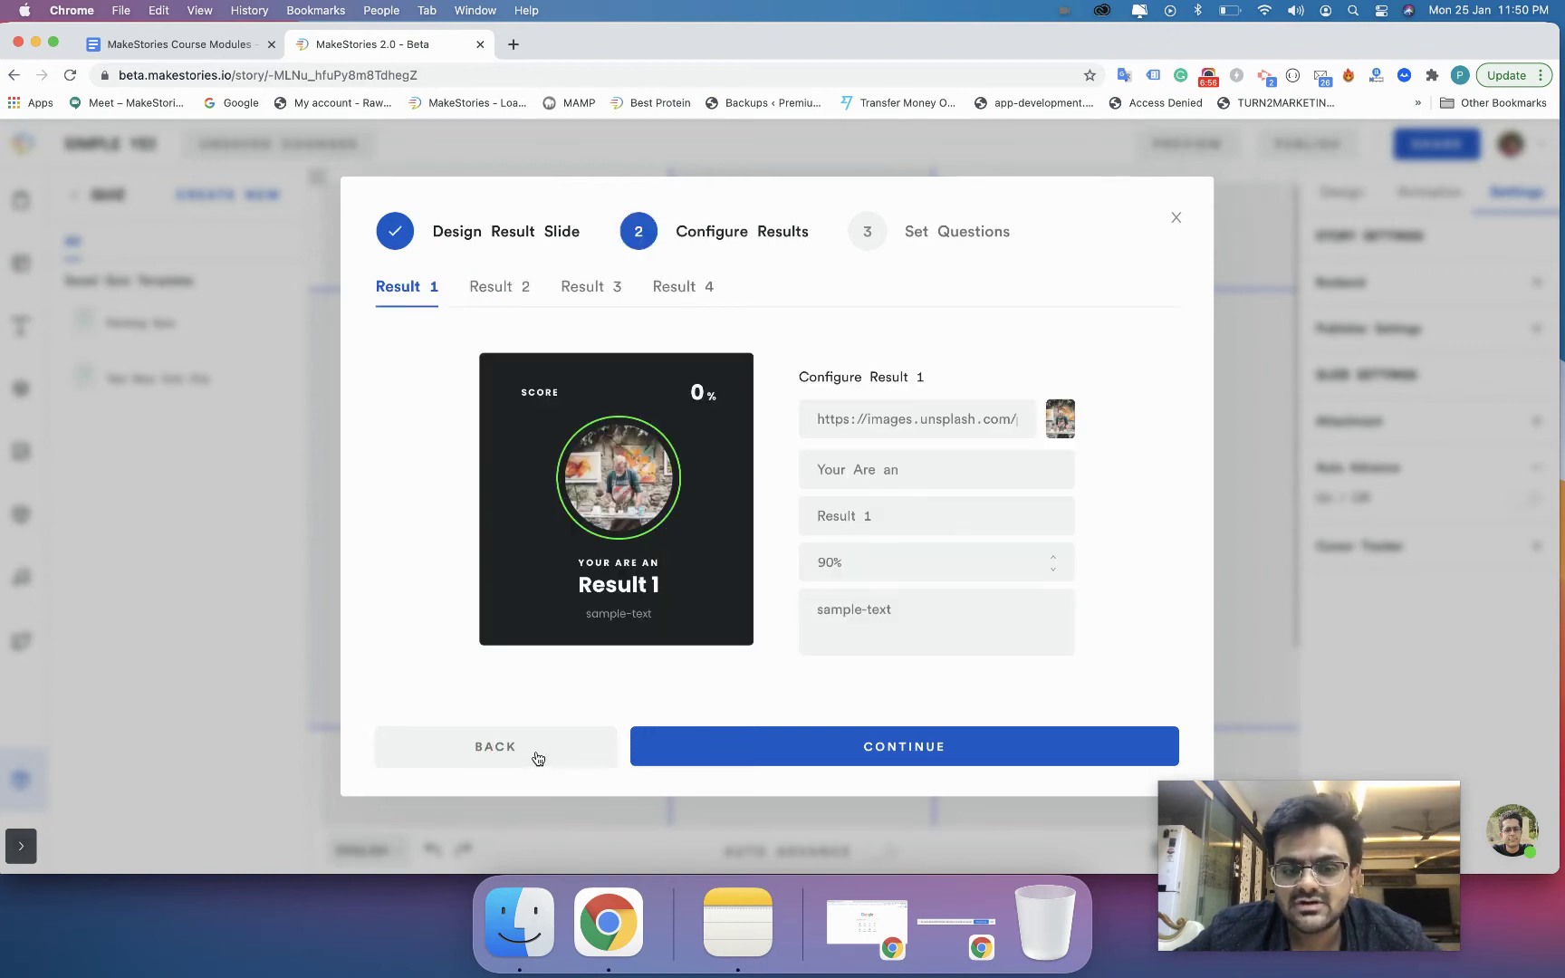
Set the number of results back to 3 and continue to the Configure Results stage.
click(538, 758)
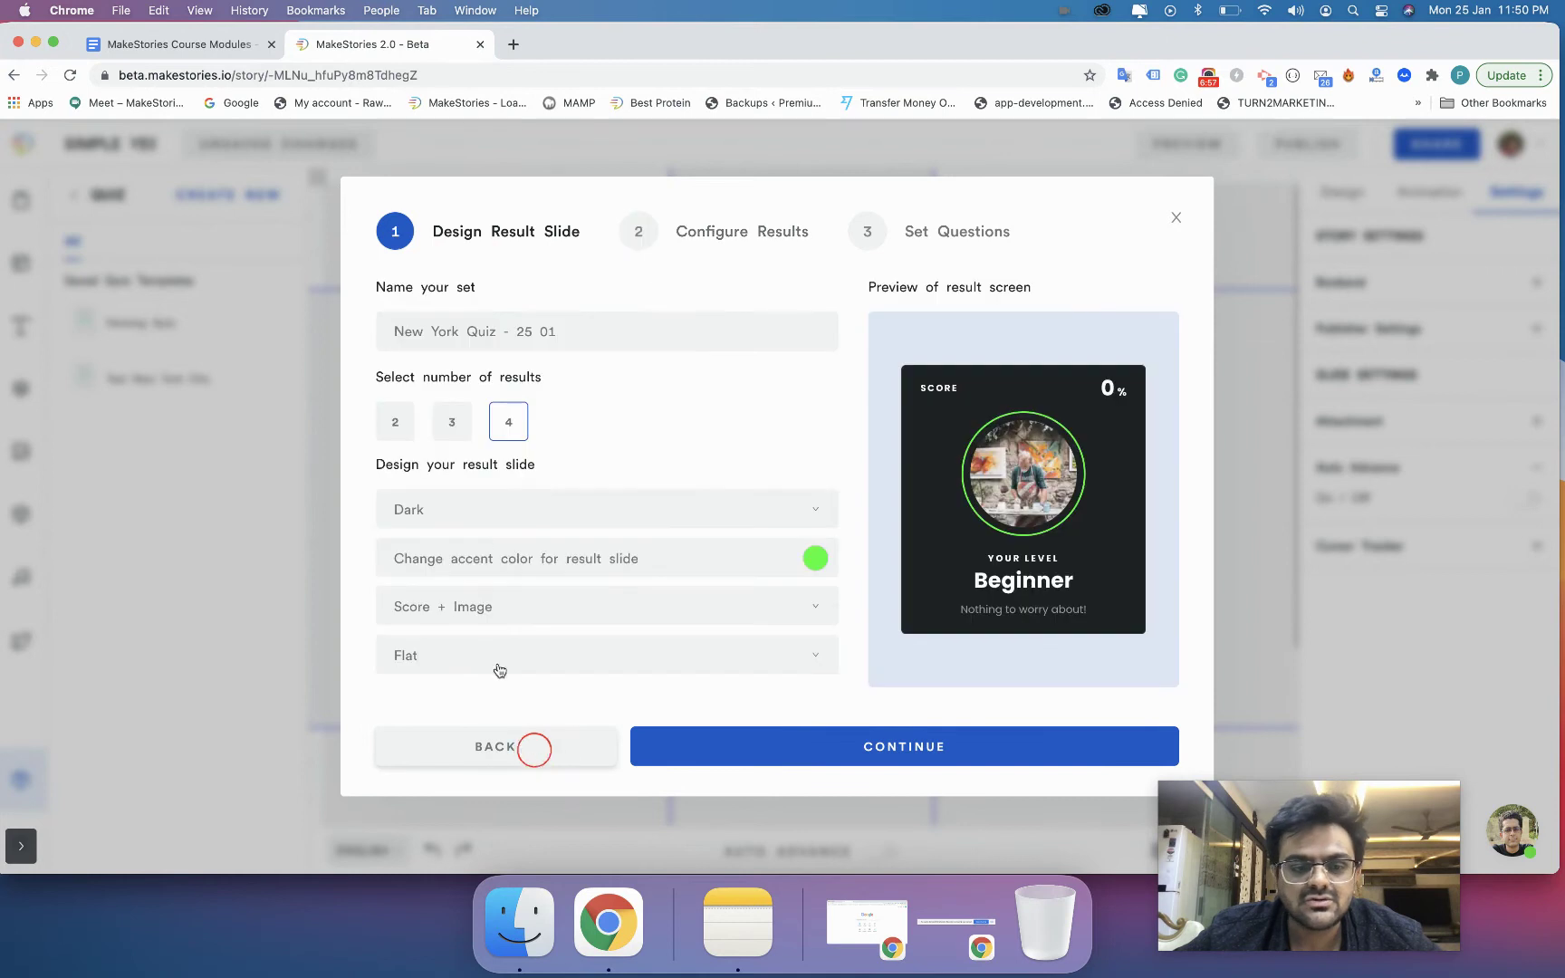
click(461, 424)
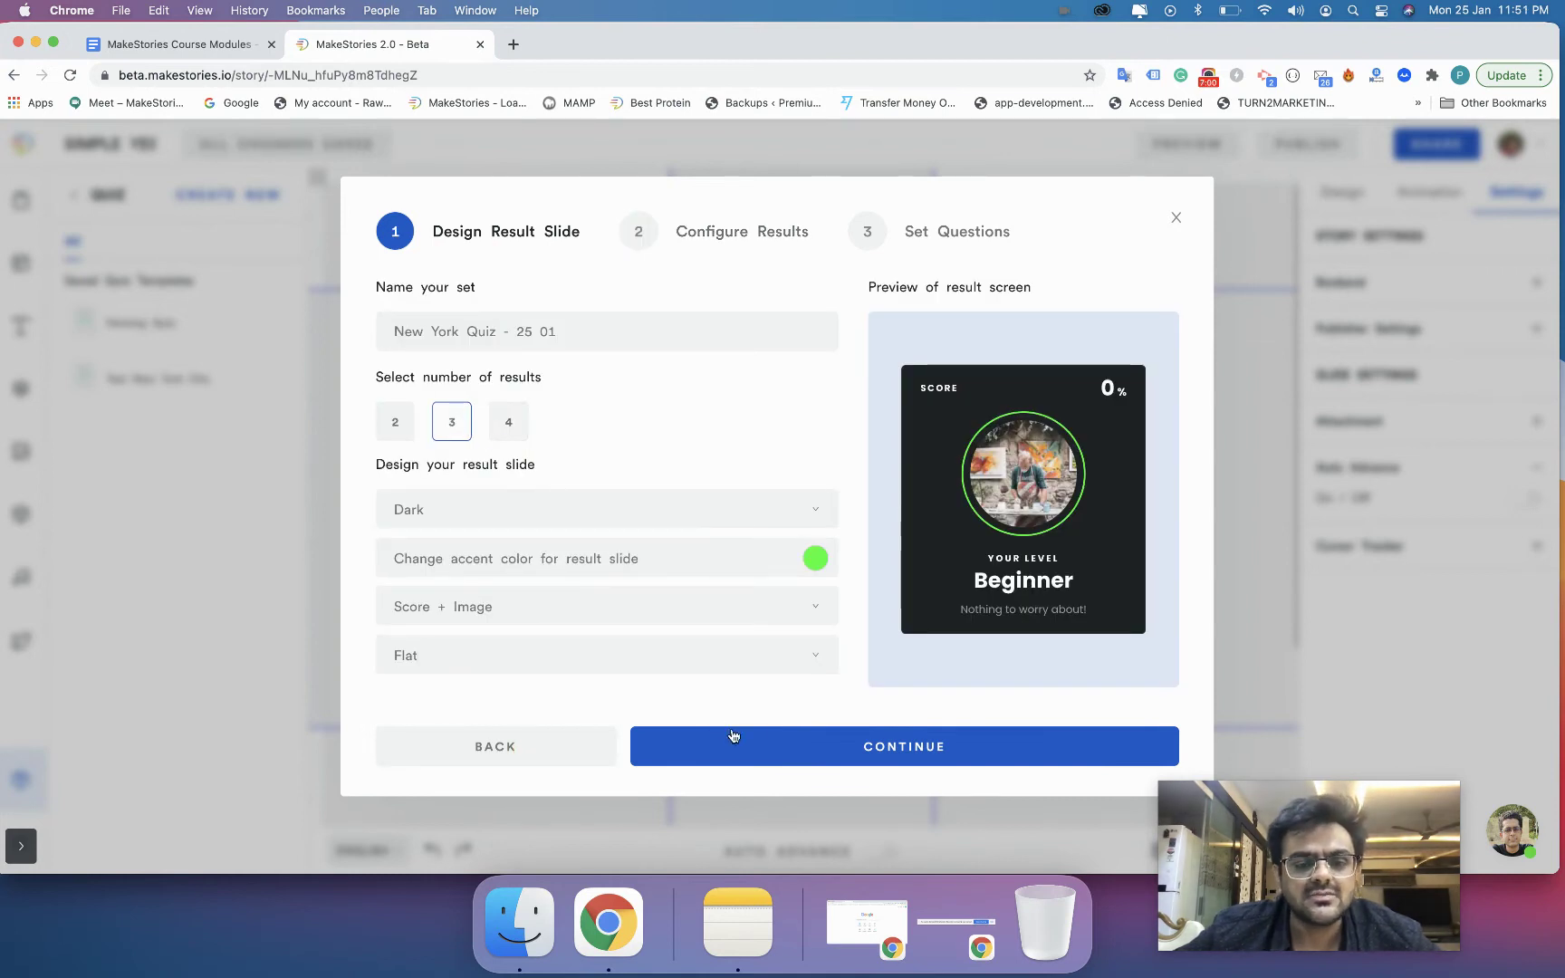
click(770, 744)
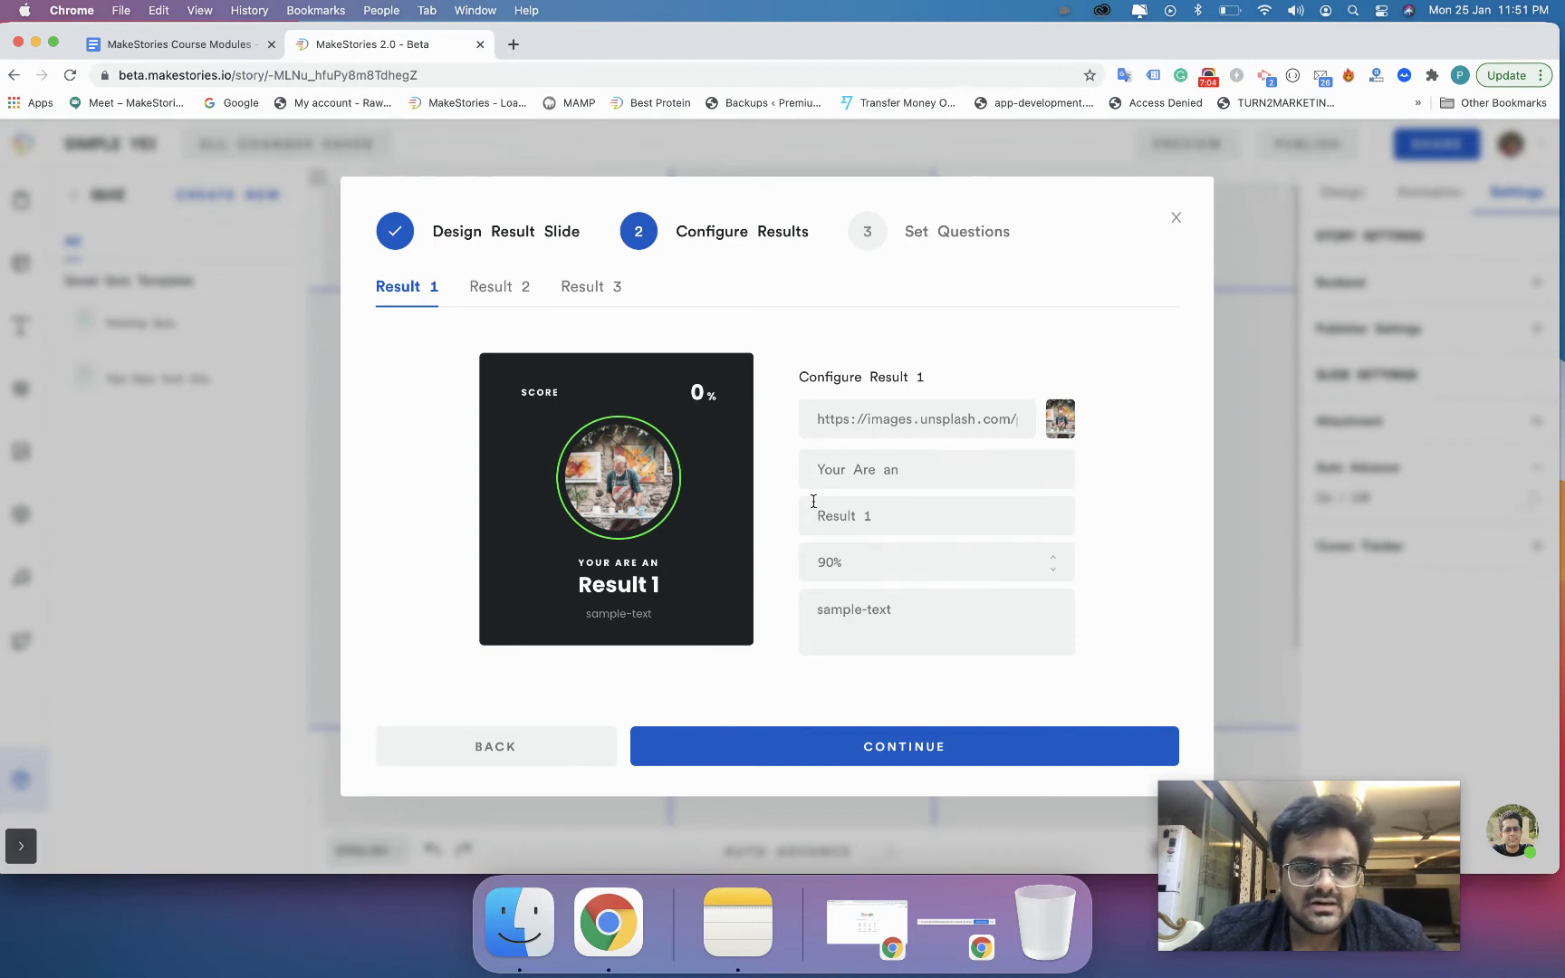
Replace Result 1's generic text with "Your love for New York is".
click(842, 626)
click(843, 518)
click(818, 471)
drag(818, 472, 896, 476)
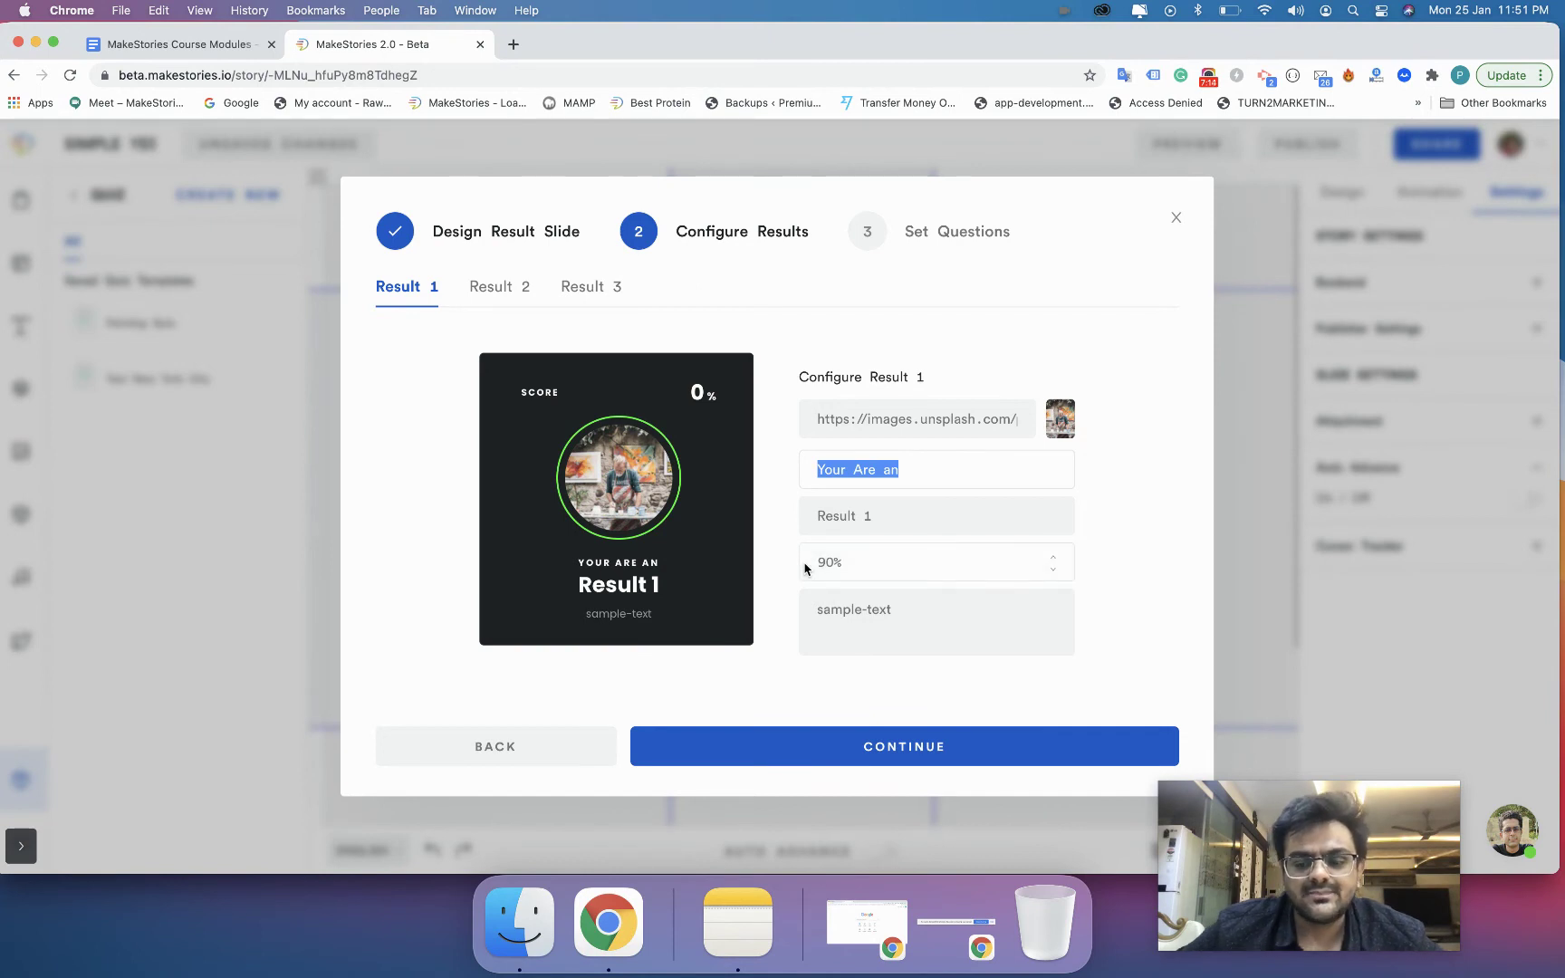
key(BackSpace)
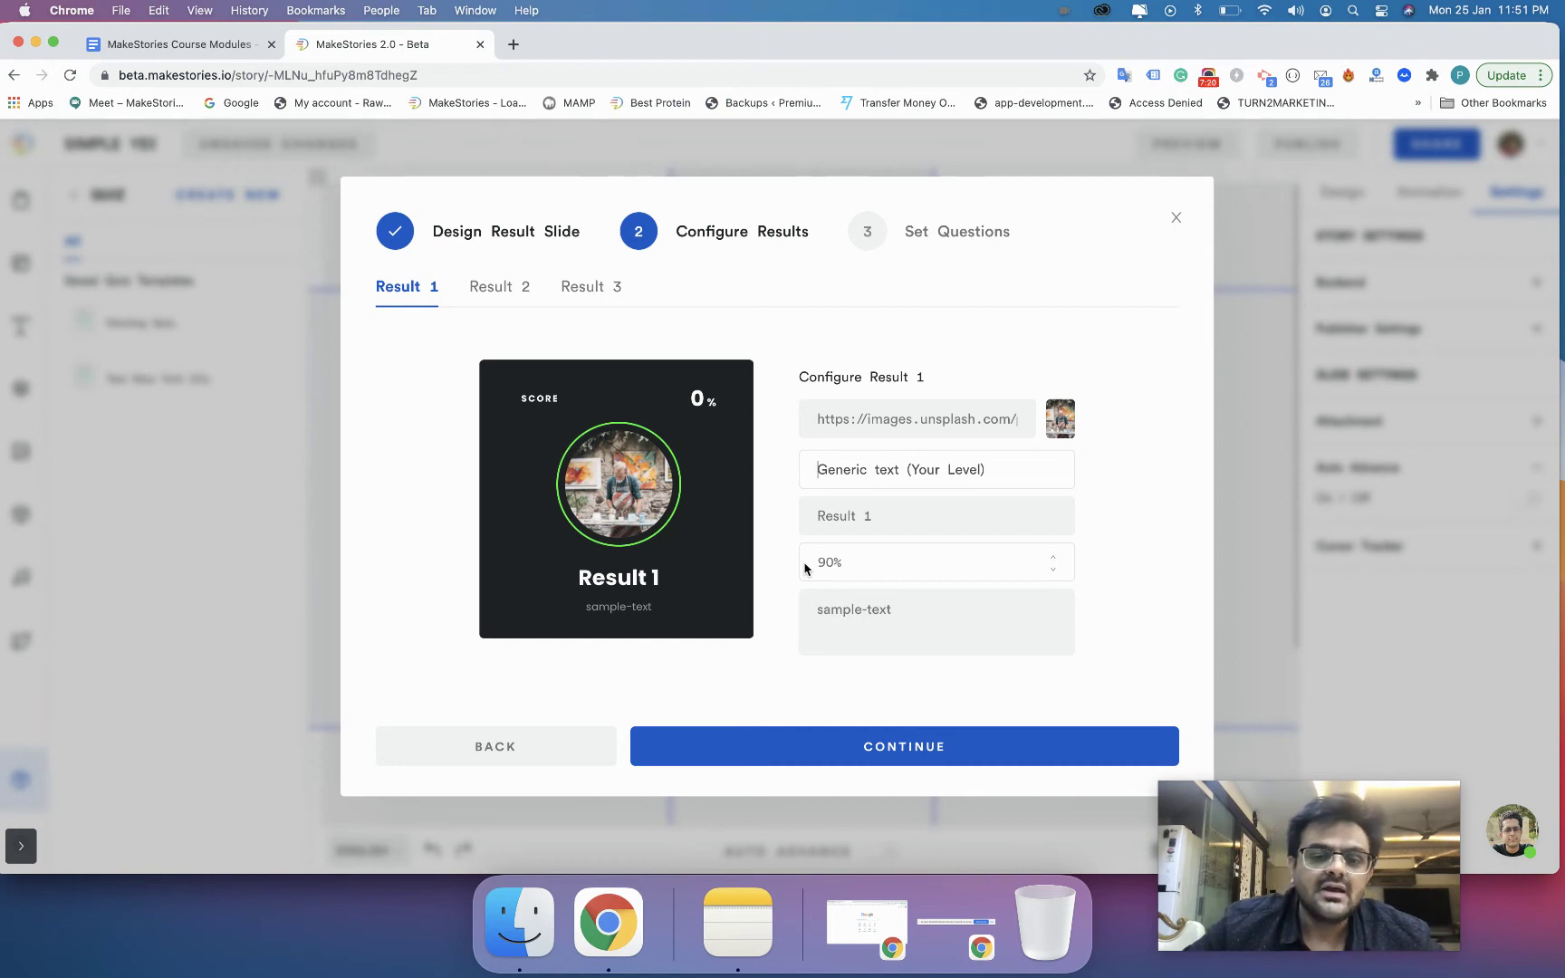
text(You)
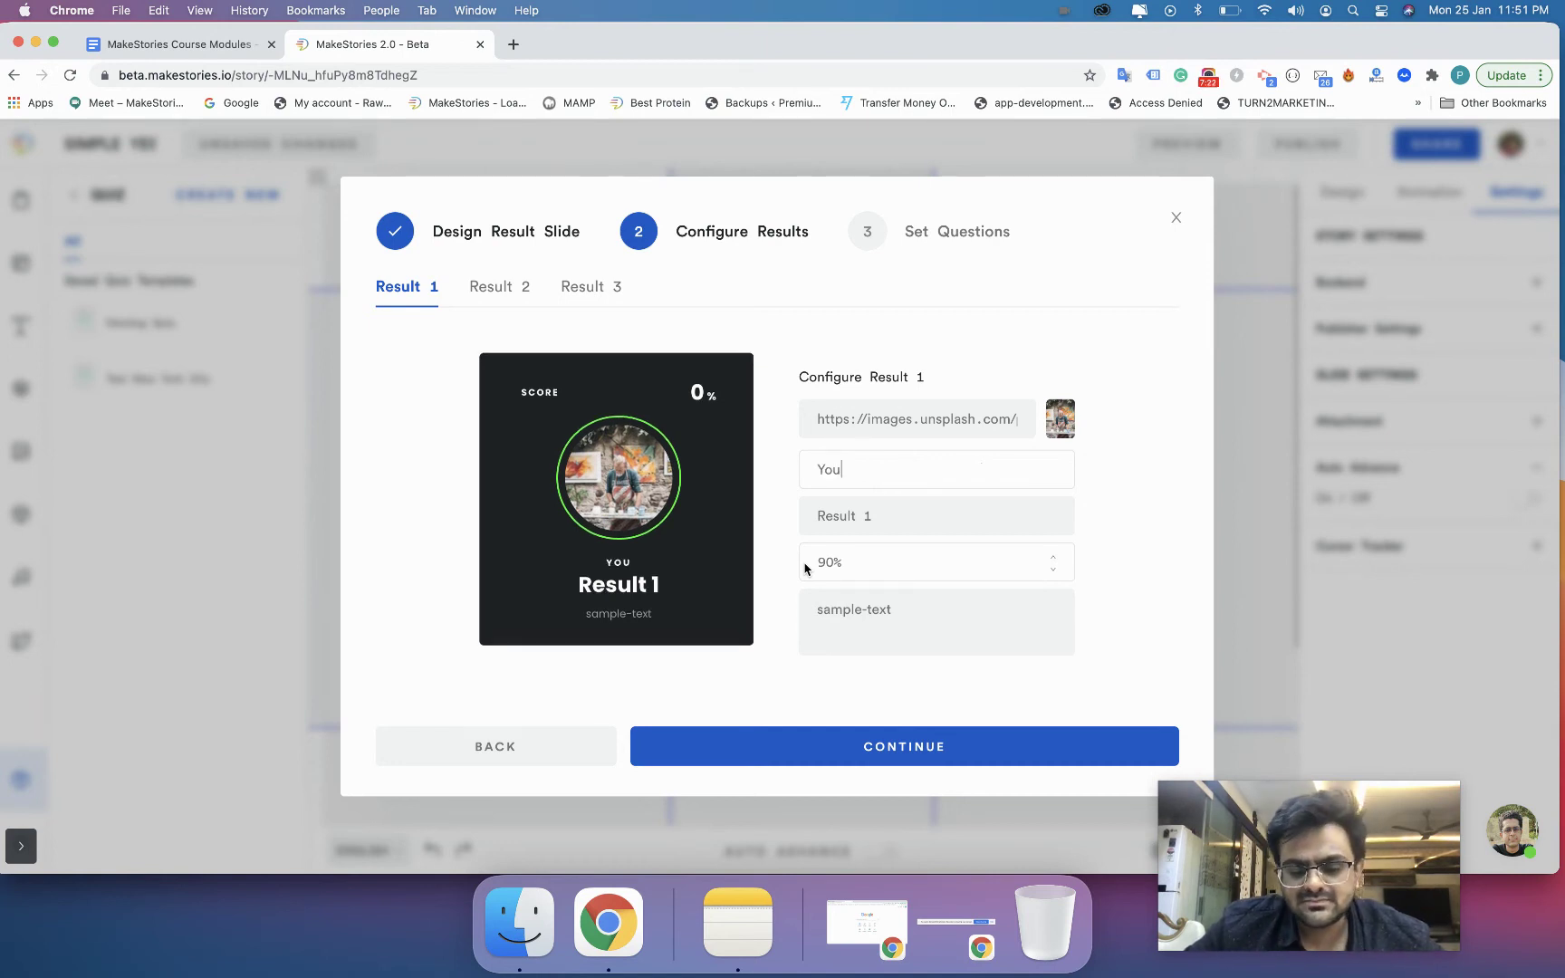
text(r )
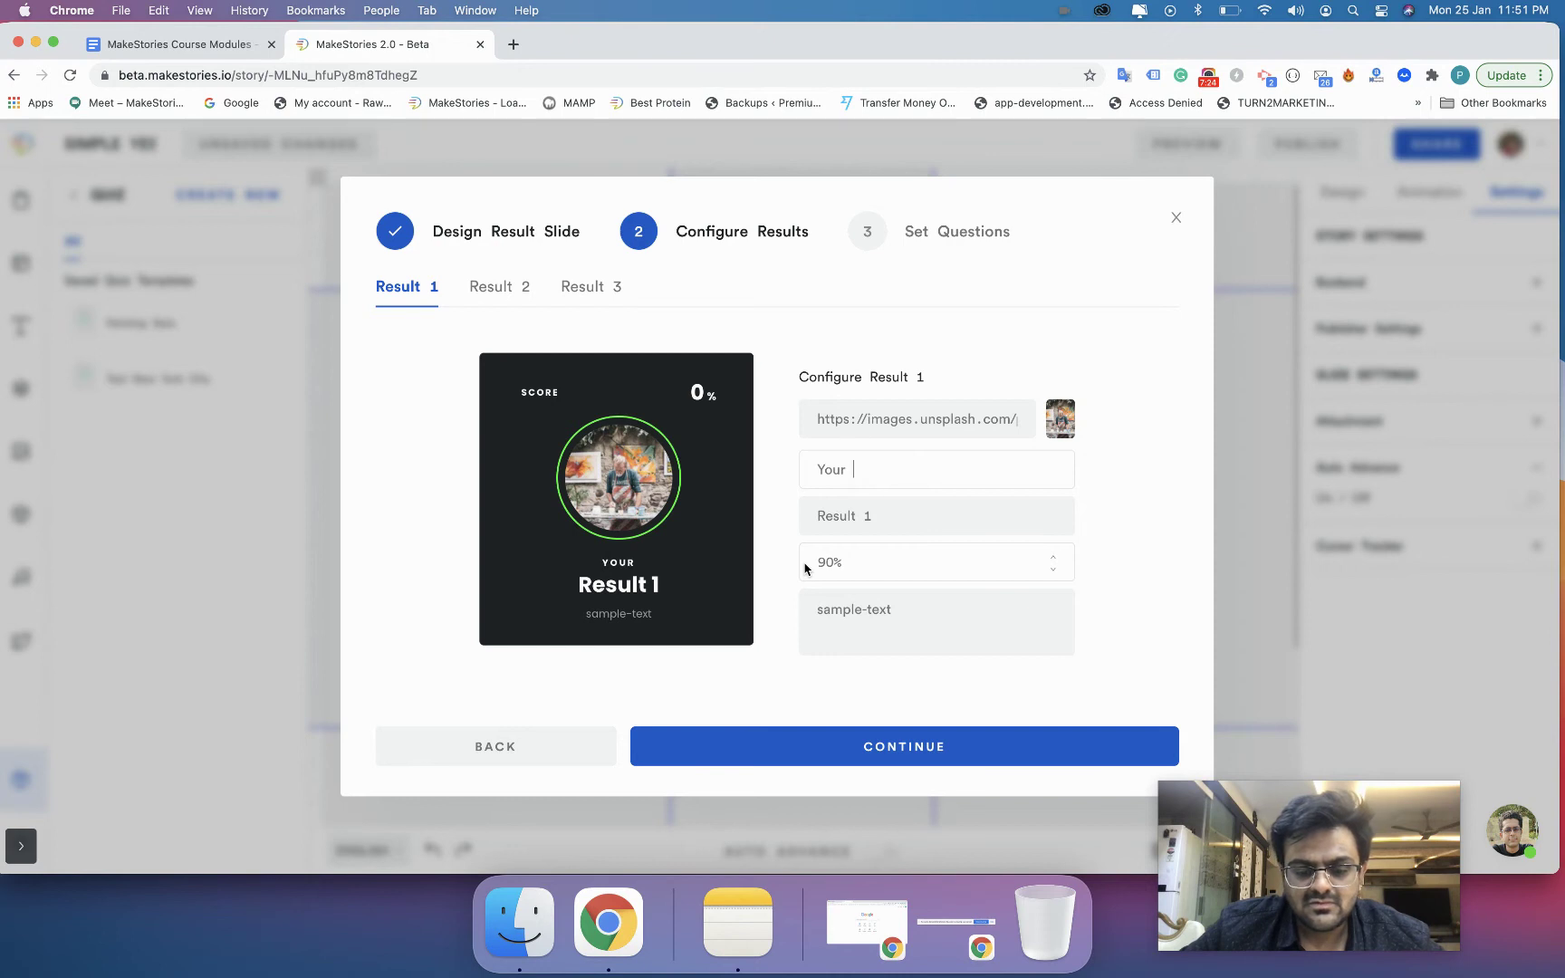
text(love for Ne)
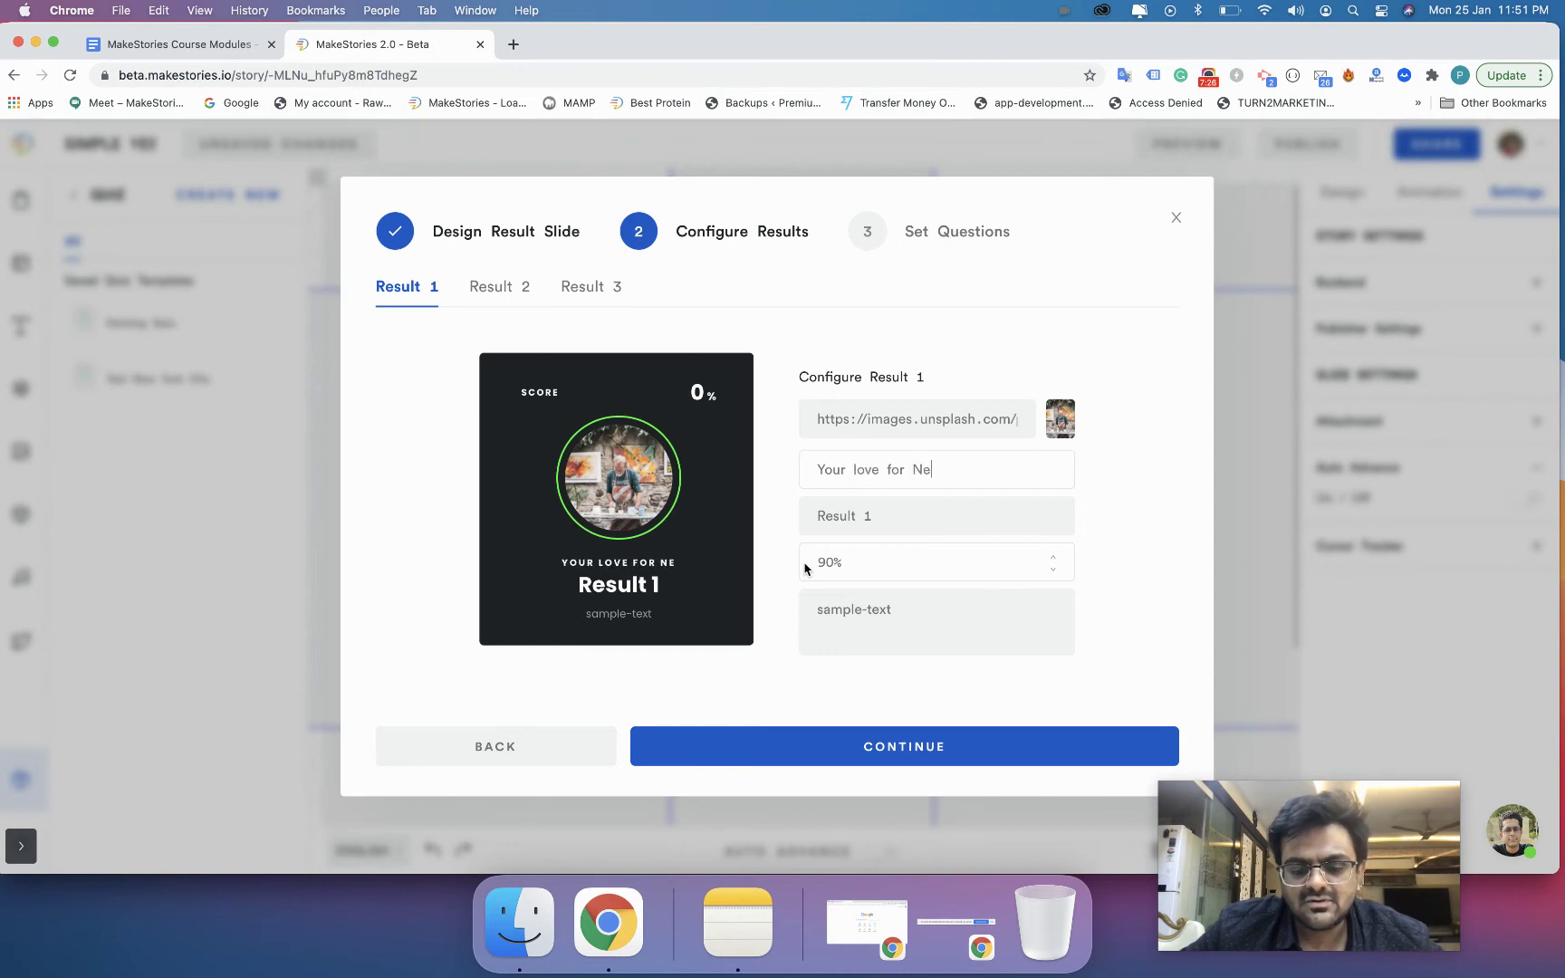
text(w York is)
Set Result 1's title to "Budding" and its score percentage to 30%.
key(Tab)
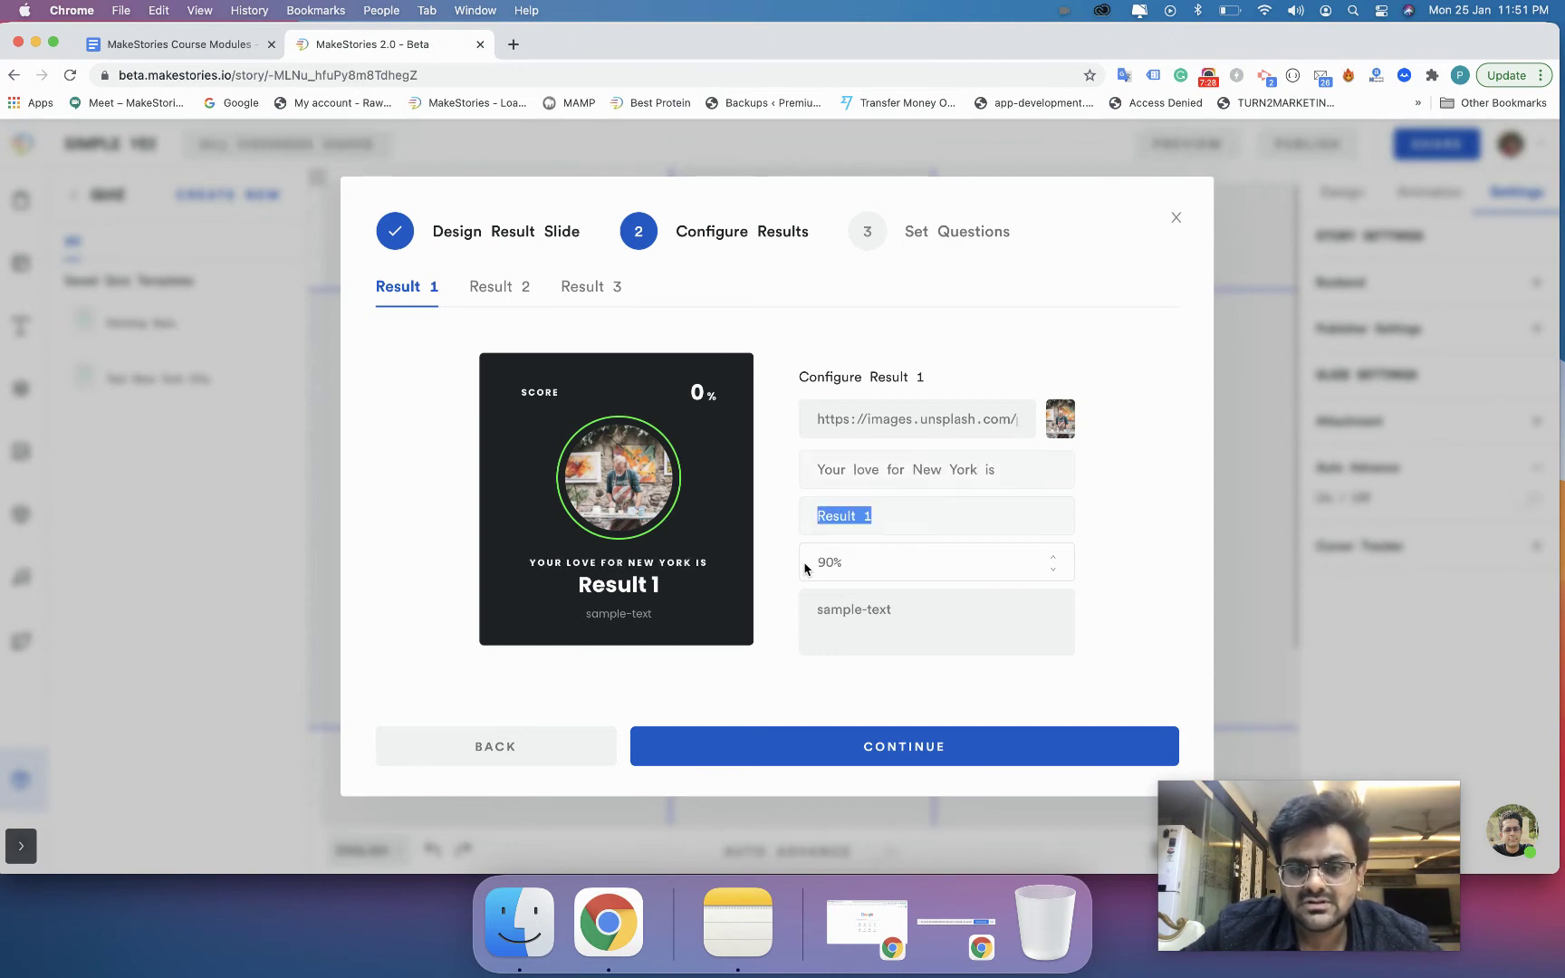
text(Budding)
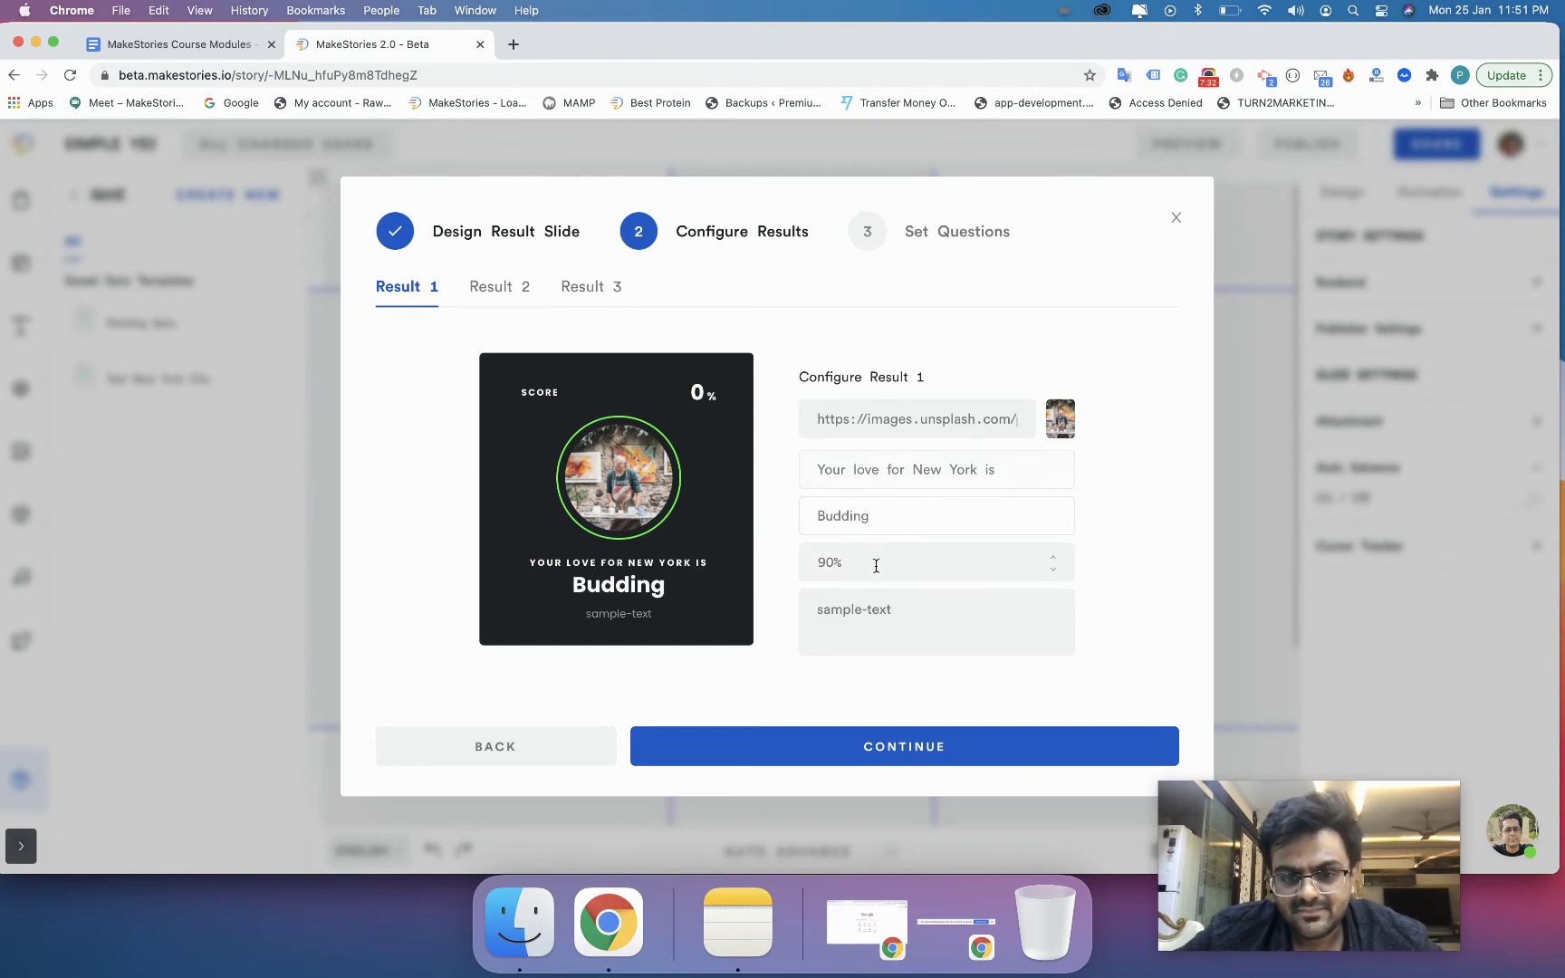
drag(842, 563, 811, 569)
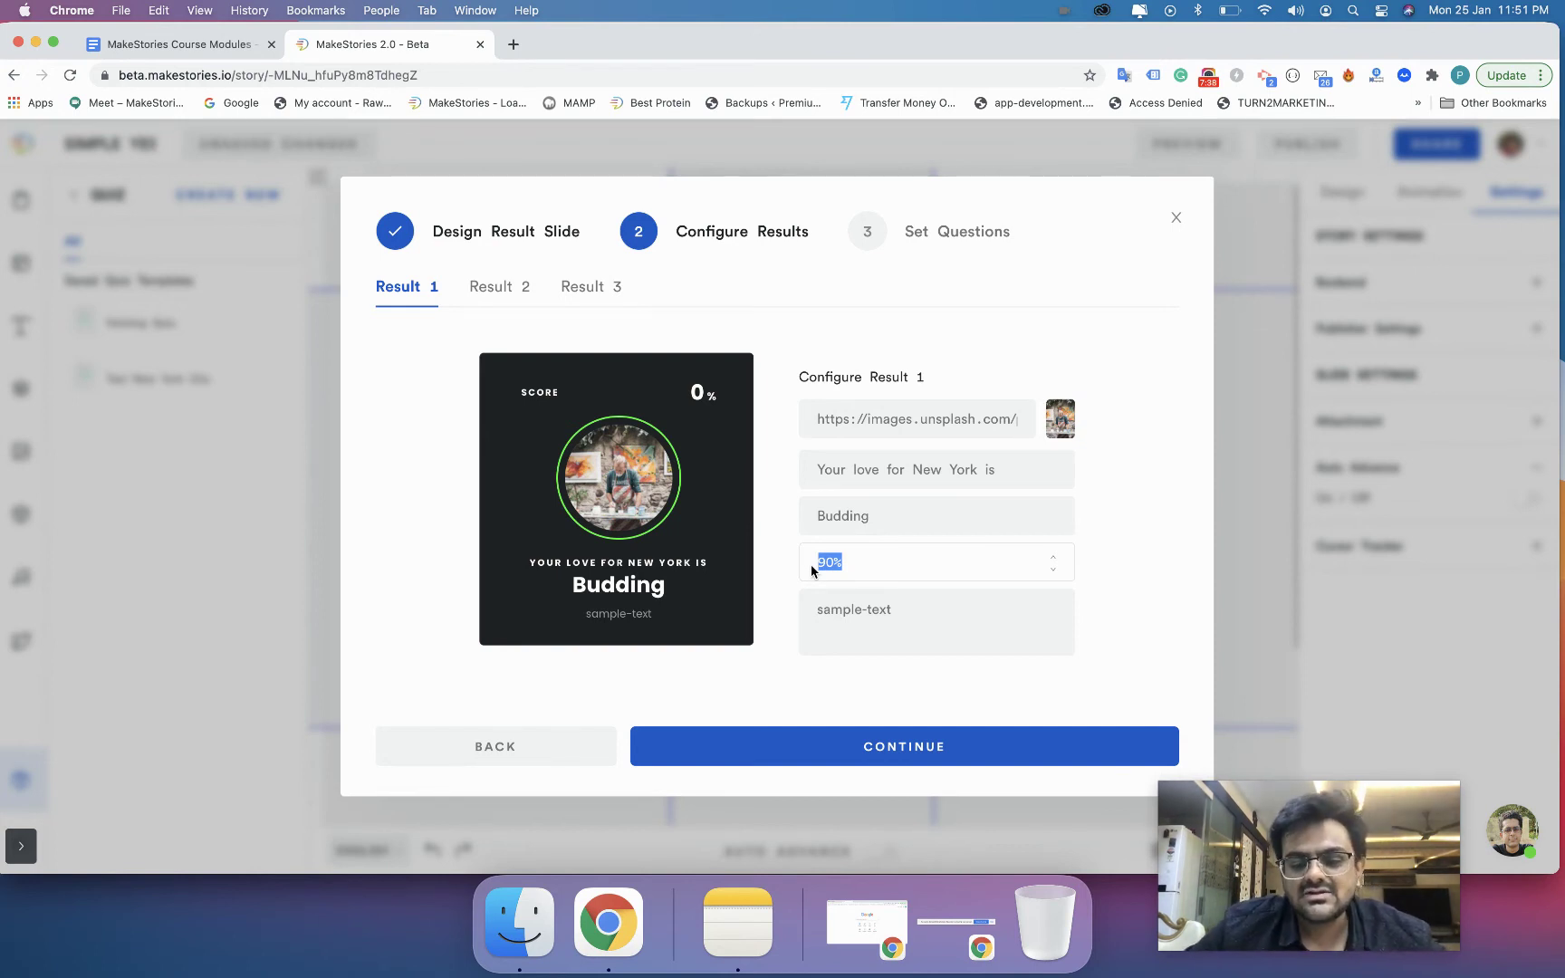
Replace Result 1's sample description with "You are still new here. Go out often.".
click(879, 627)
triple_click(879, 623)
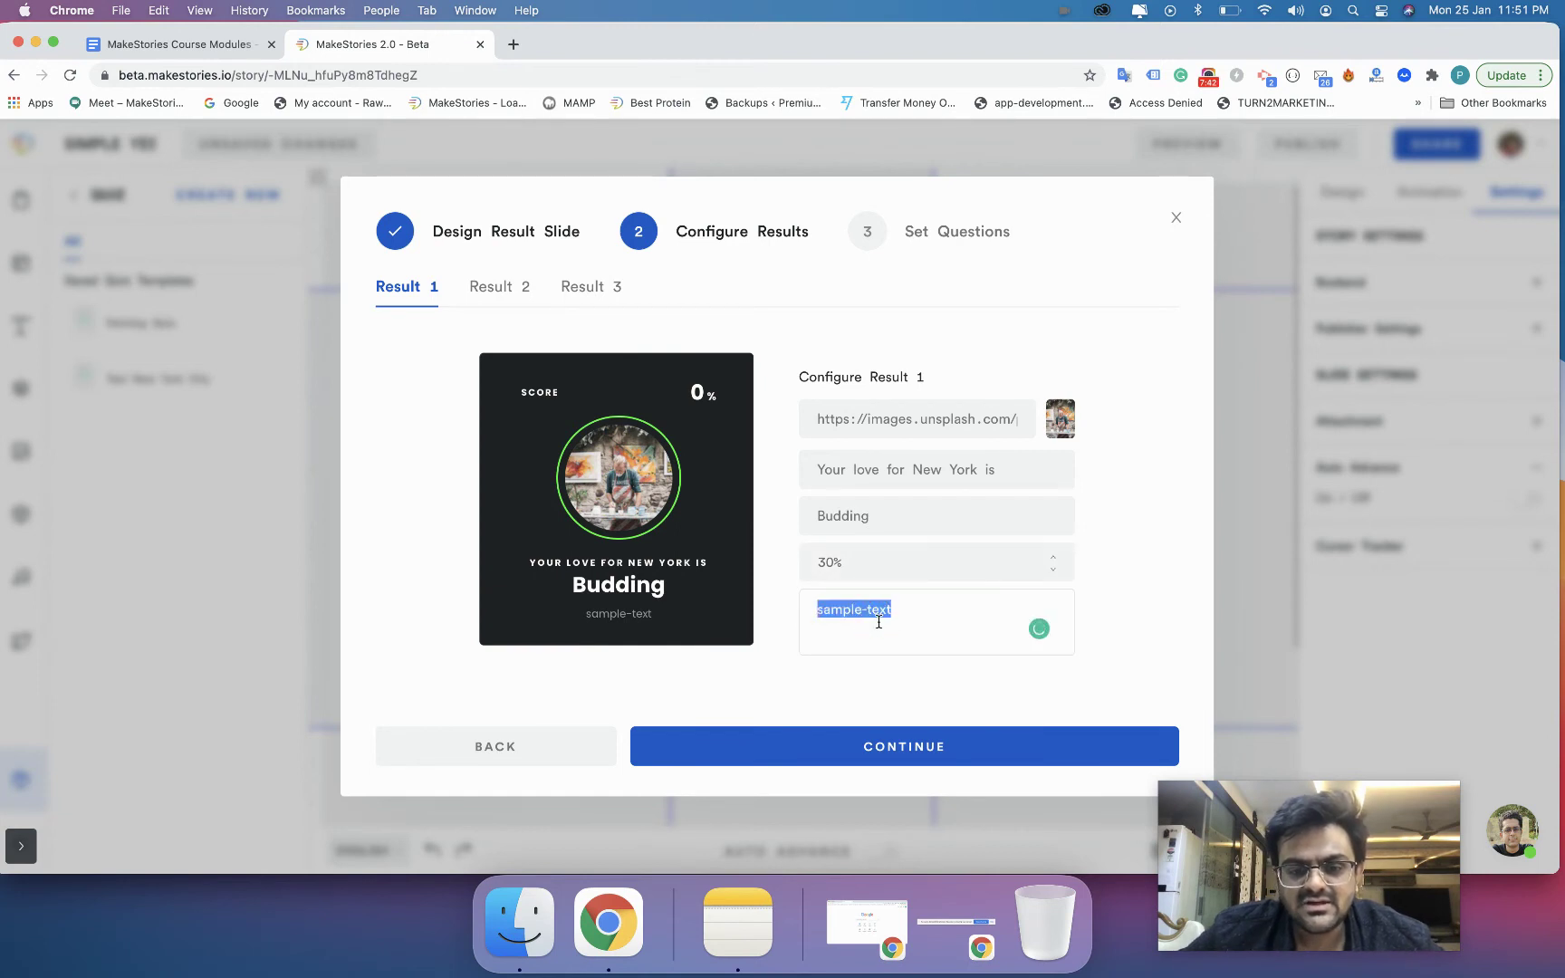
key(BackSpace)
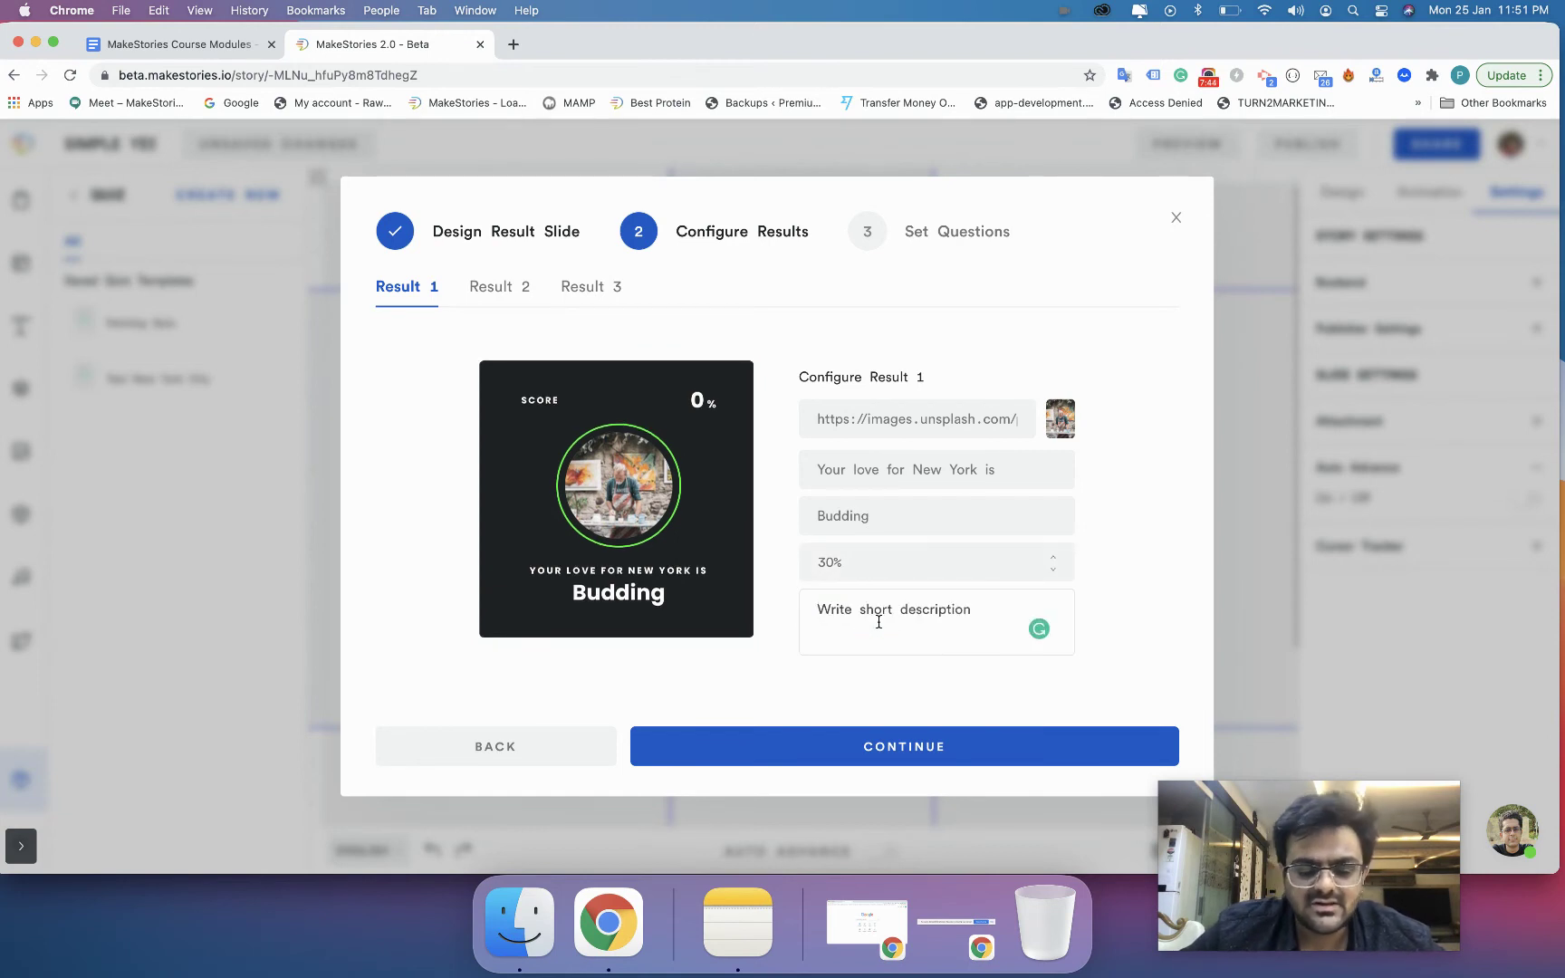
text(YOu are)
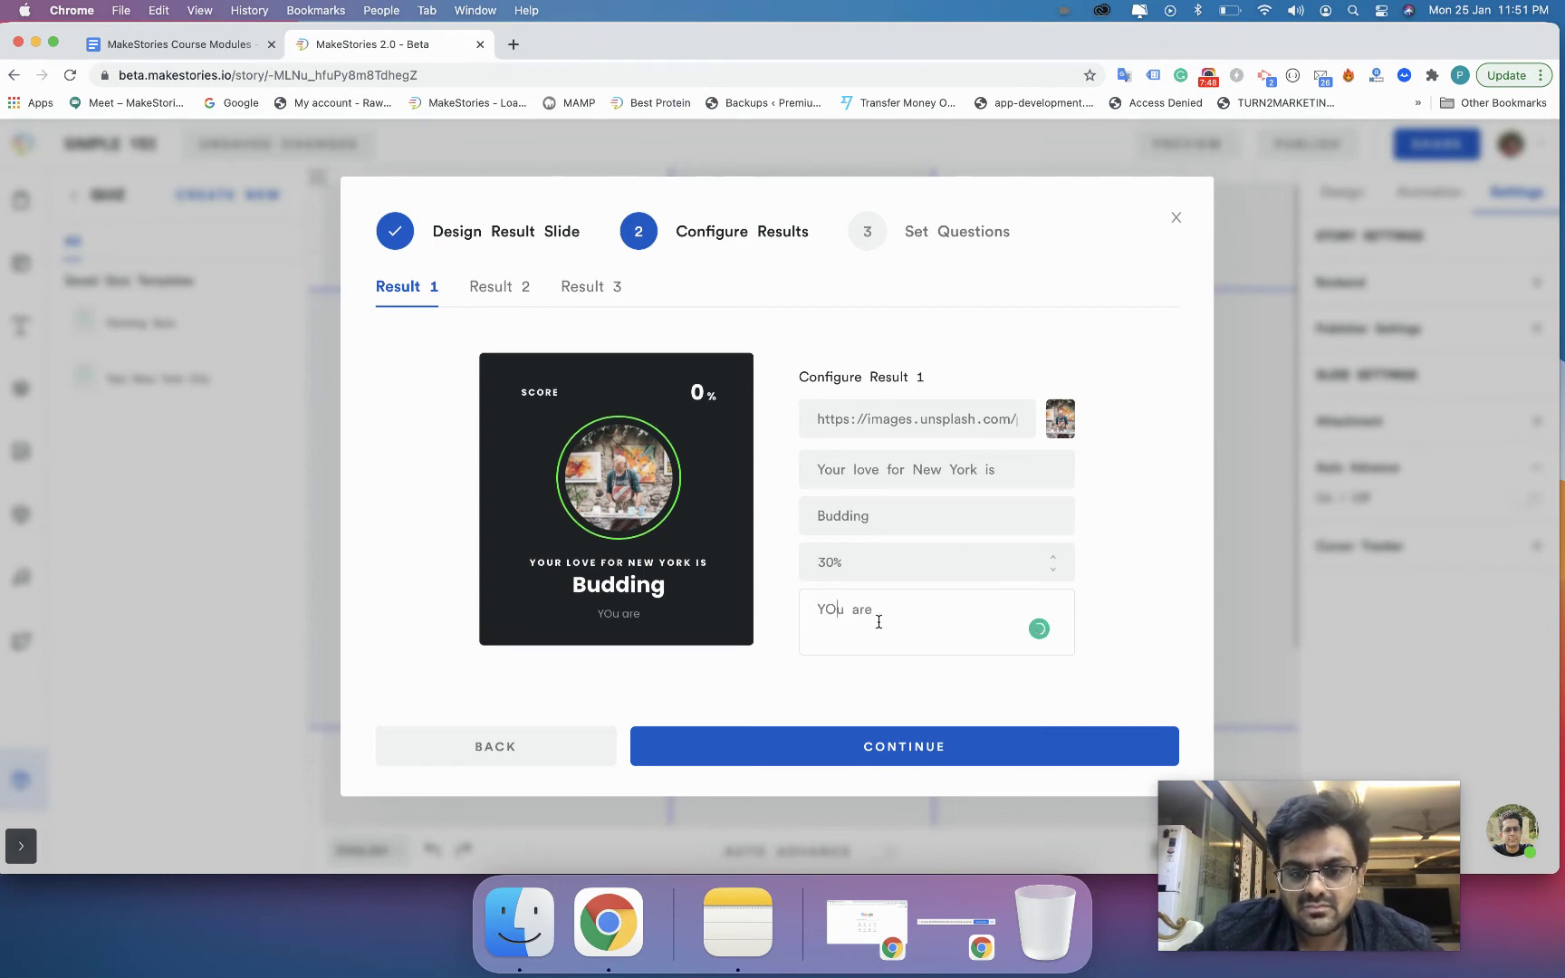
key(BackSpace)
text(ou are still new t)
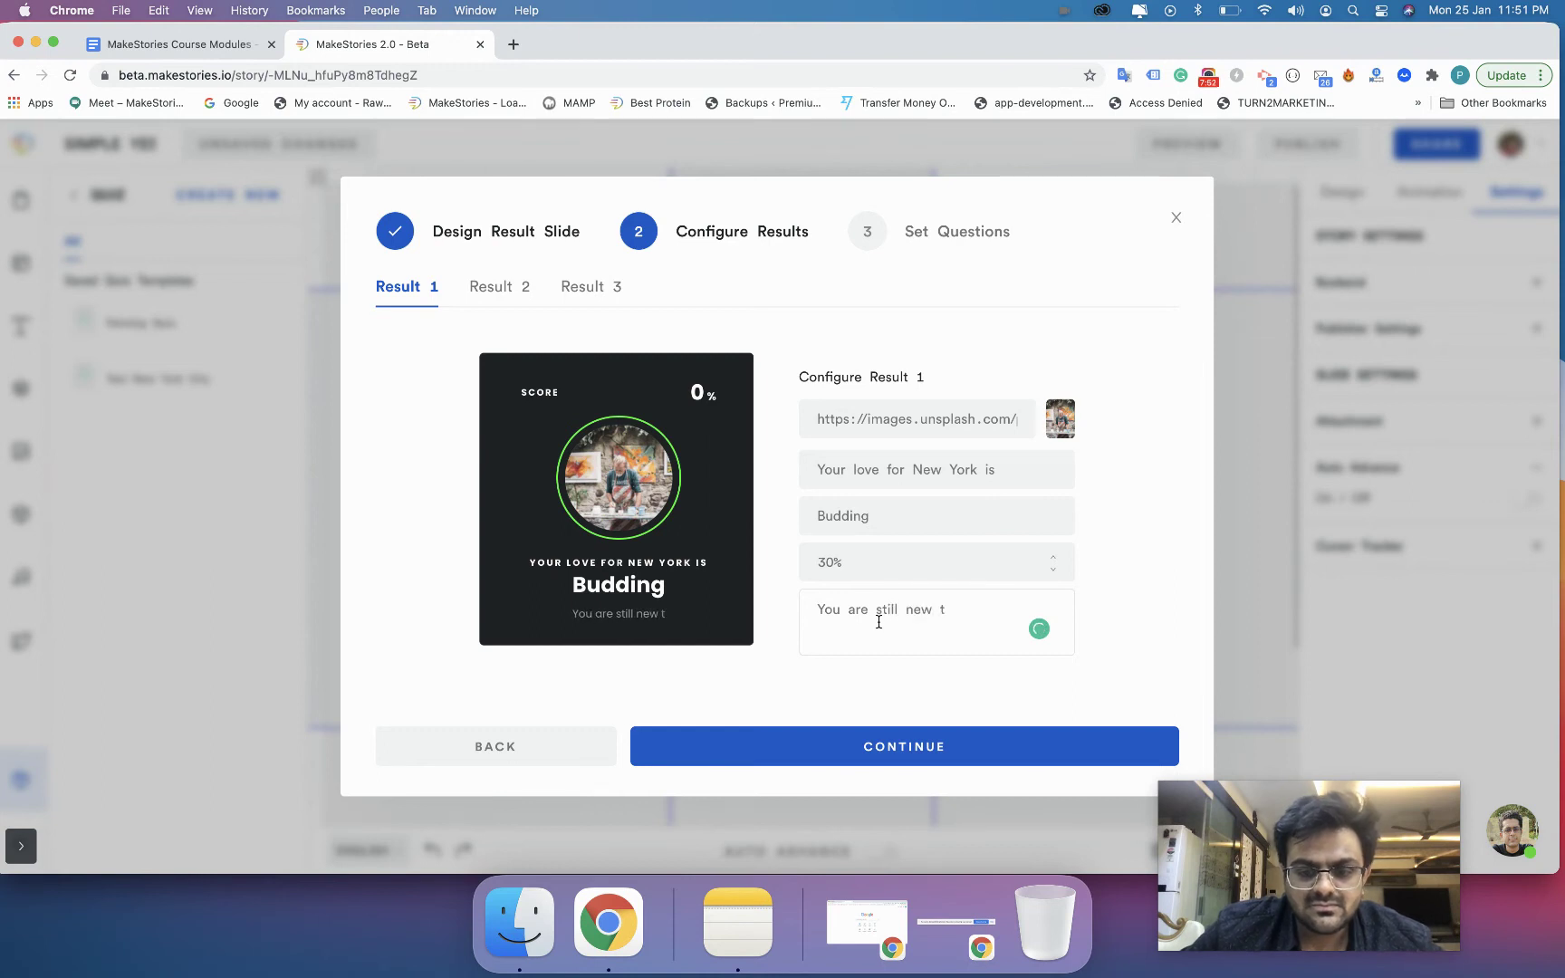
key(BackSpace)
text(here.)
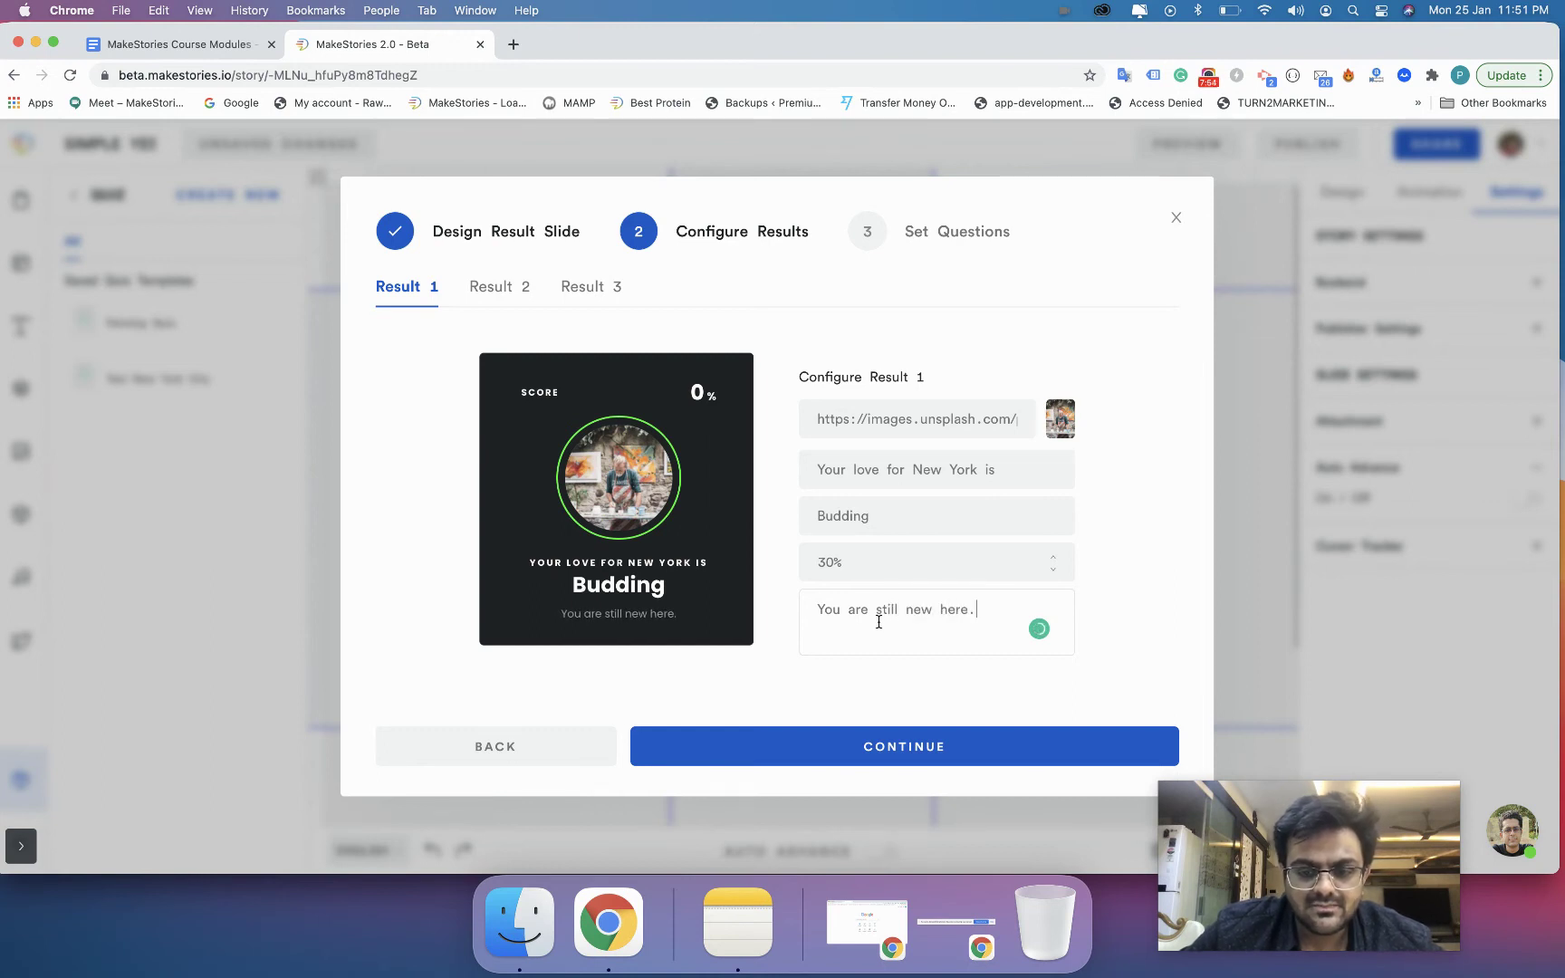
text( Go )
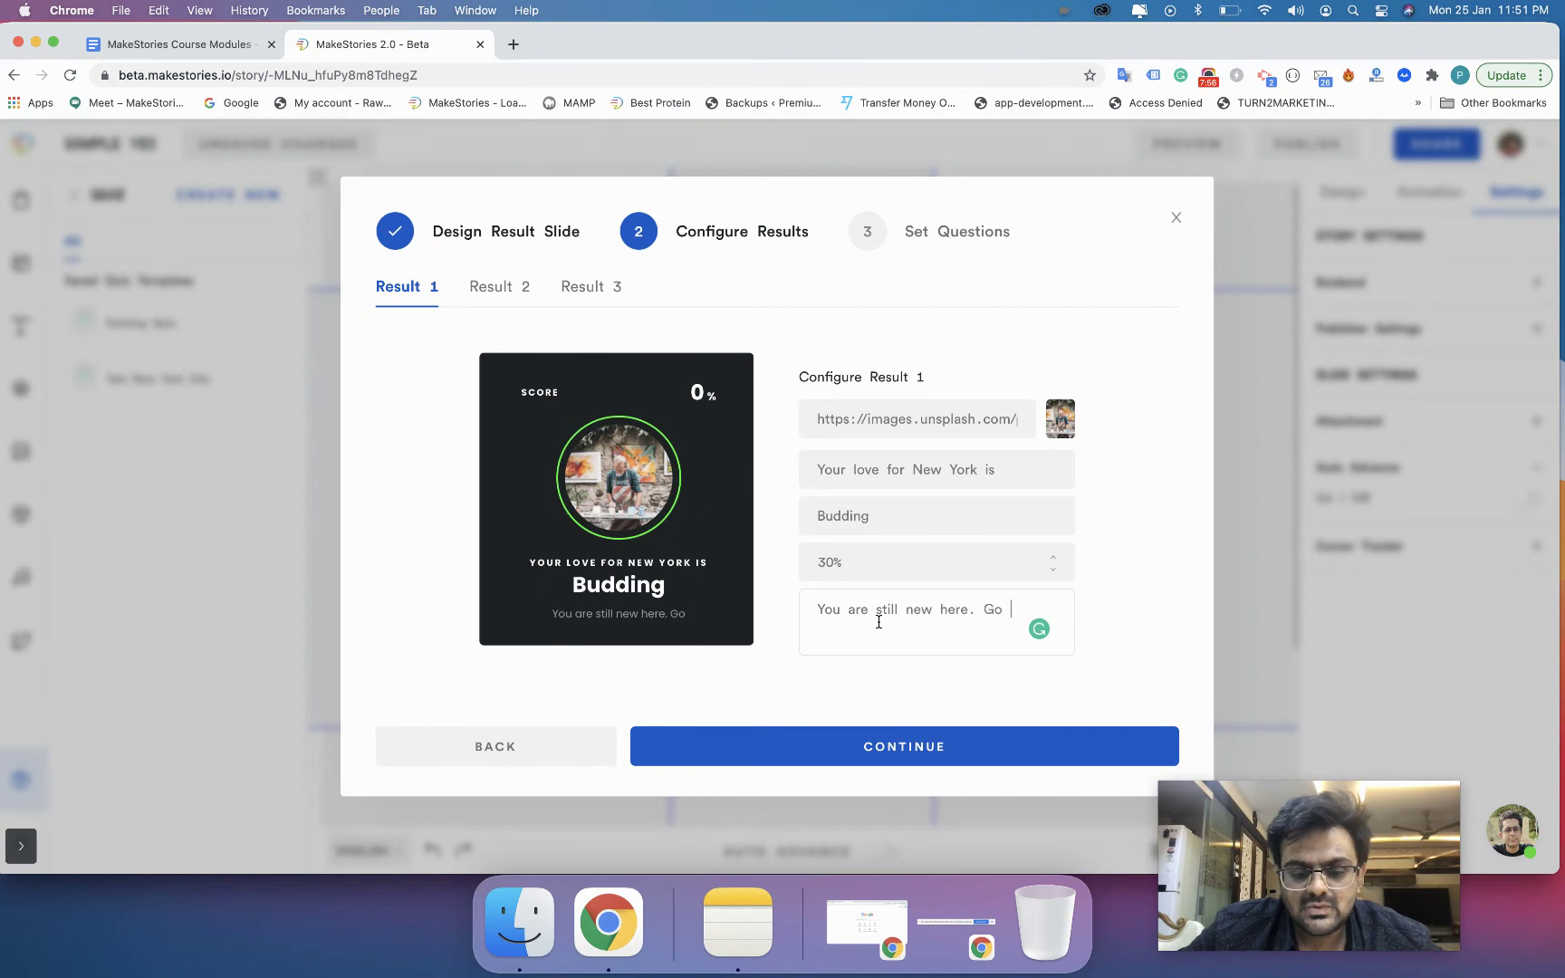
text(our often)
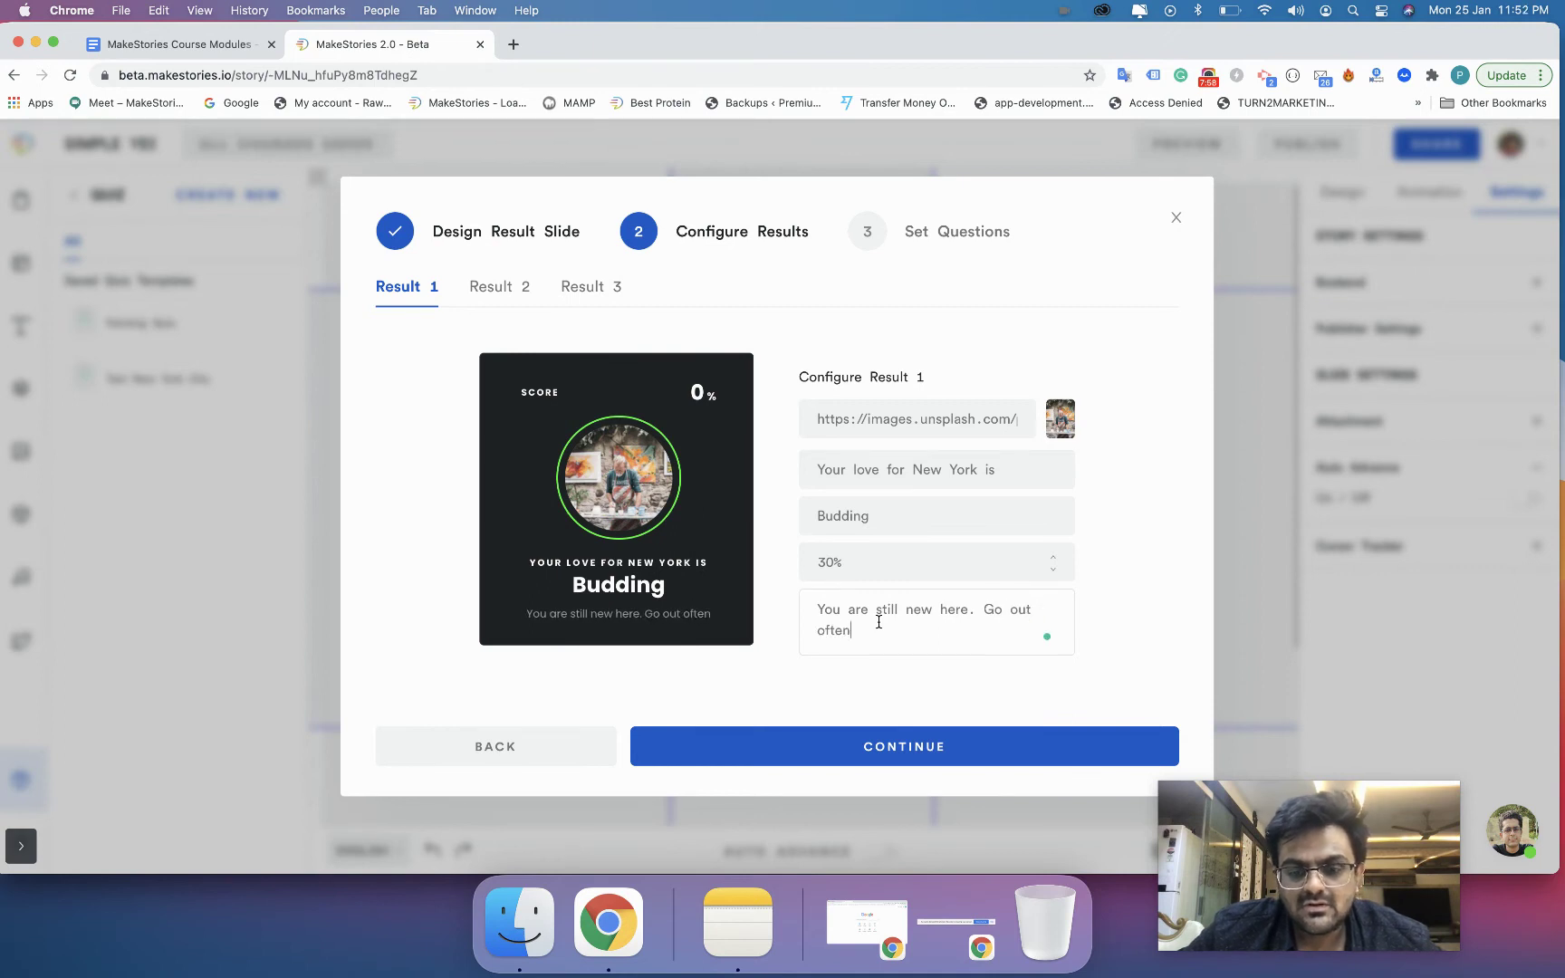
text(.)
Try to change the image used for Result 1.
click(818, 422)
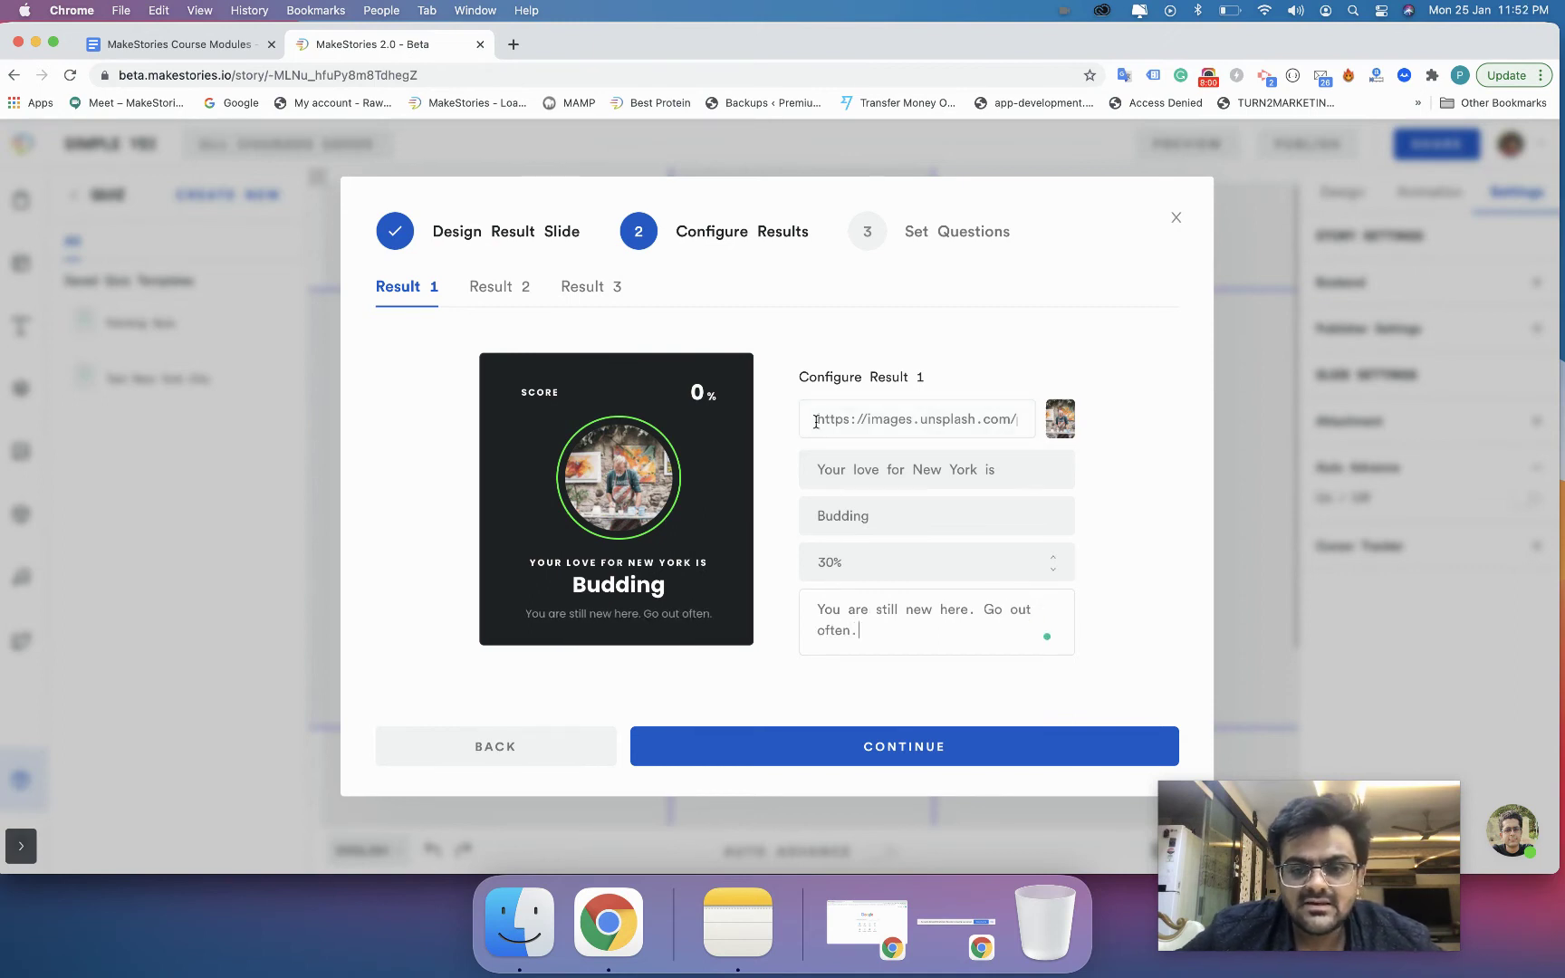
shift+click(945, 422)
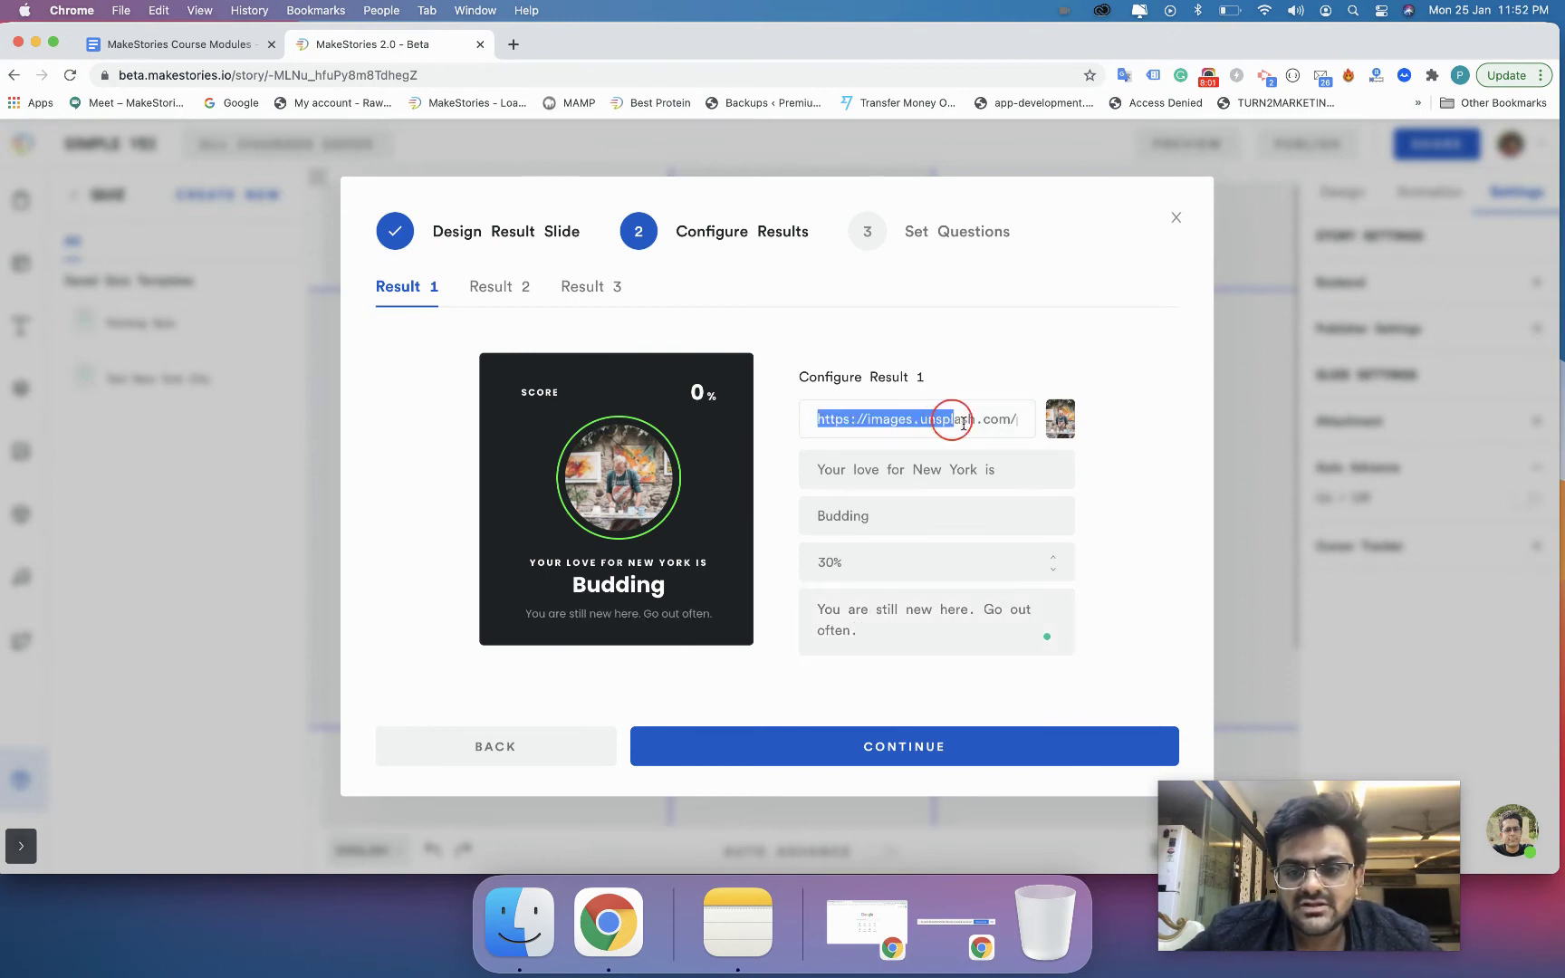
click(1061, 422)
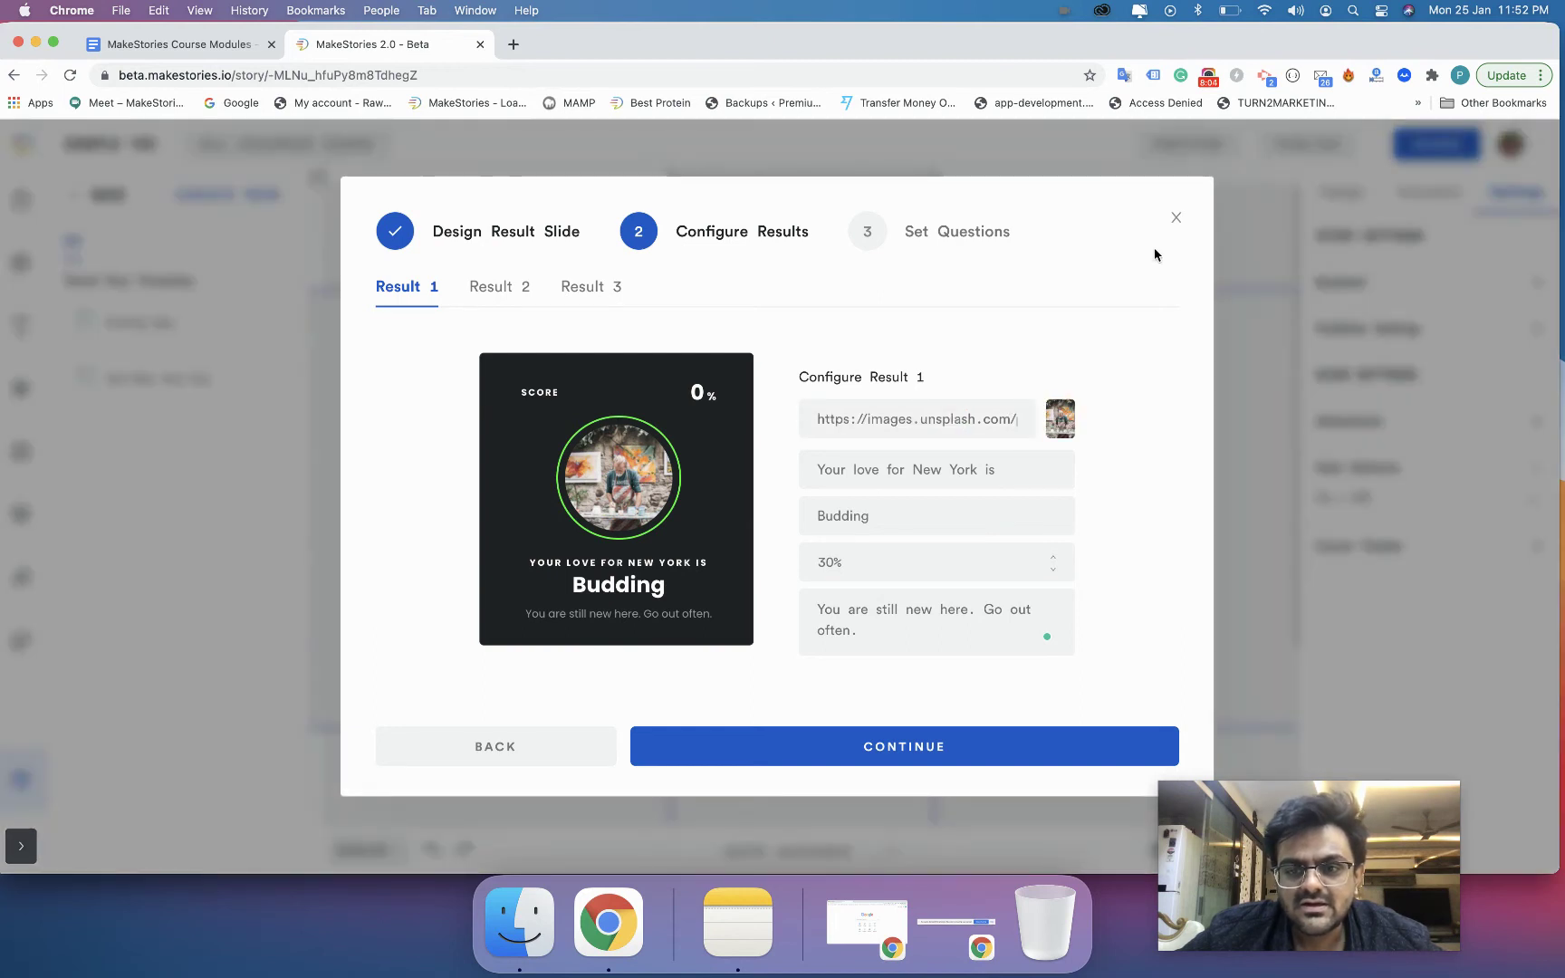
click(1010, 413)
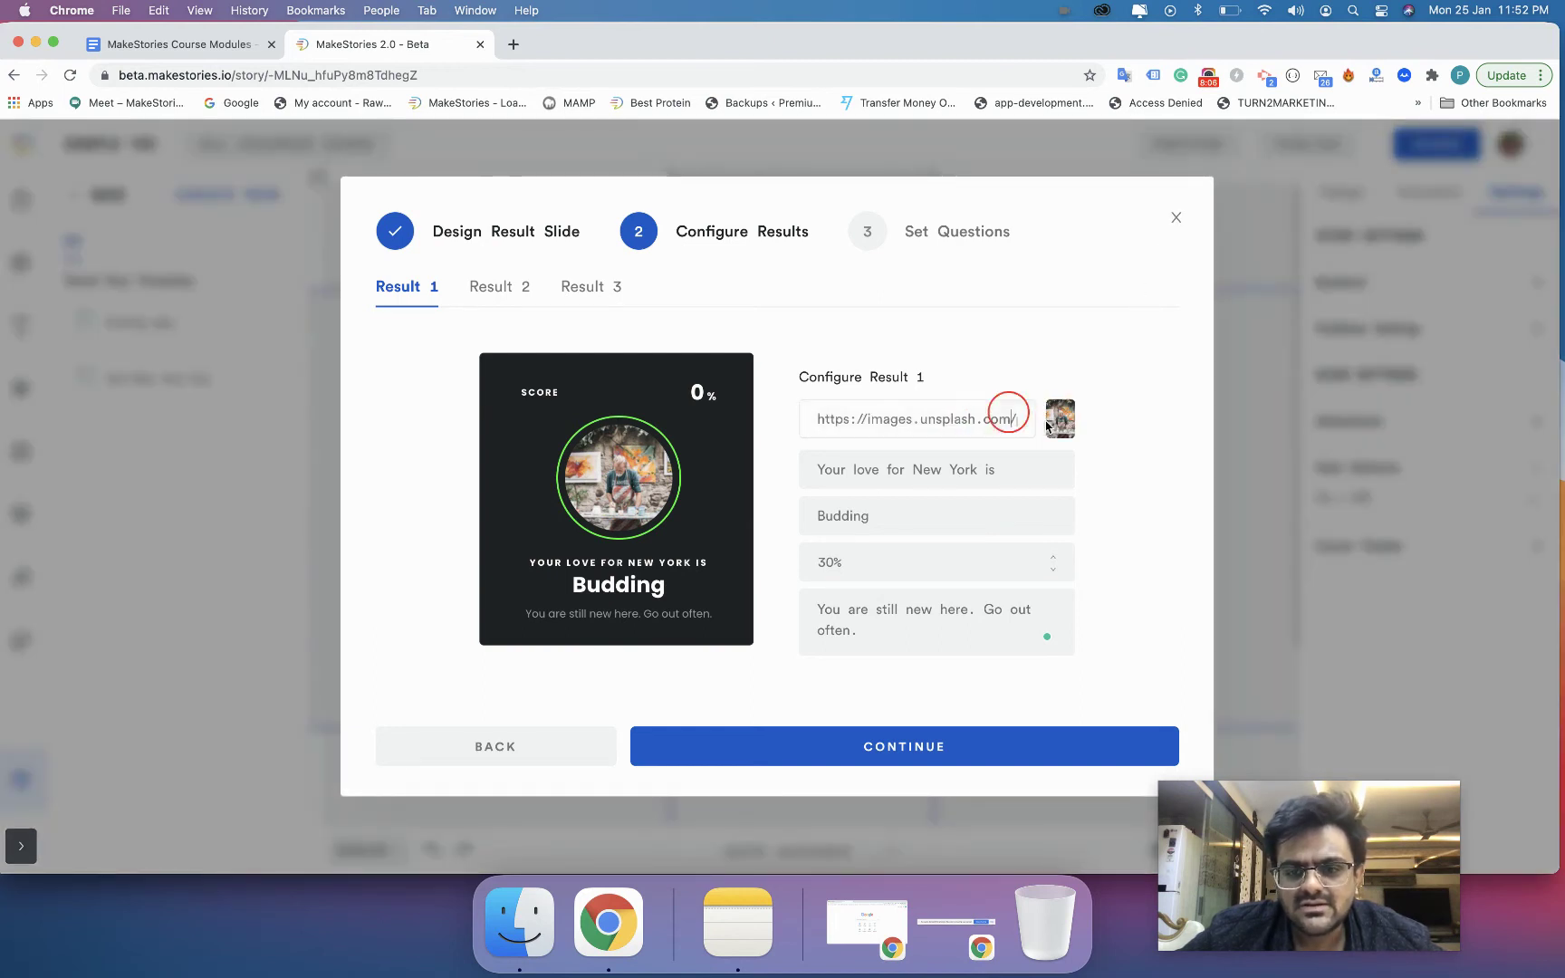
click(1059, 421)
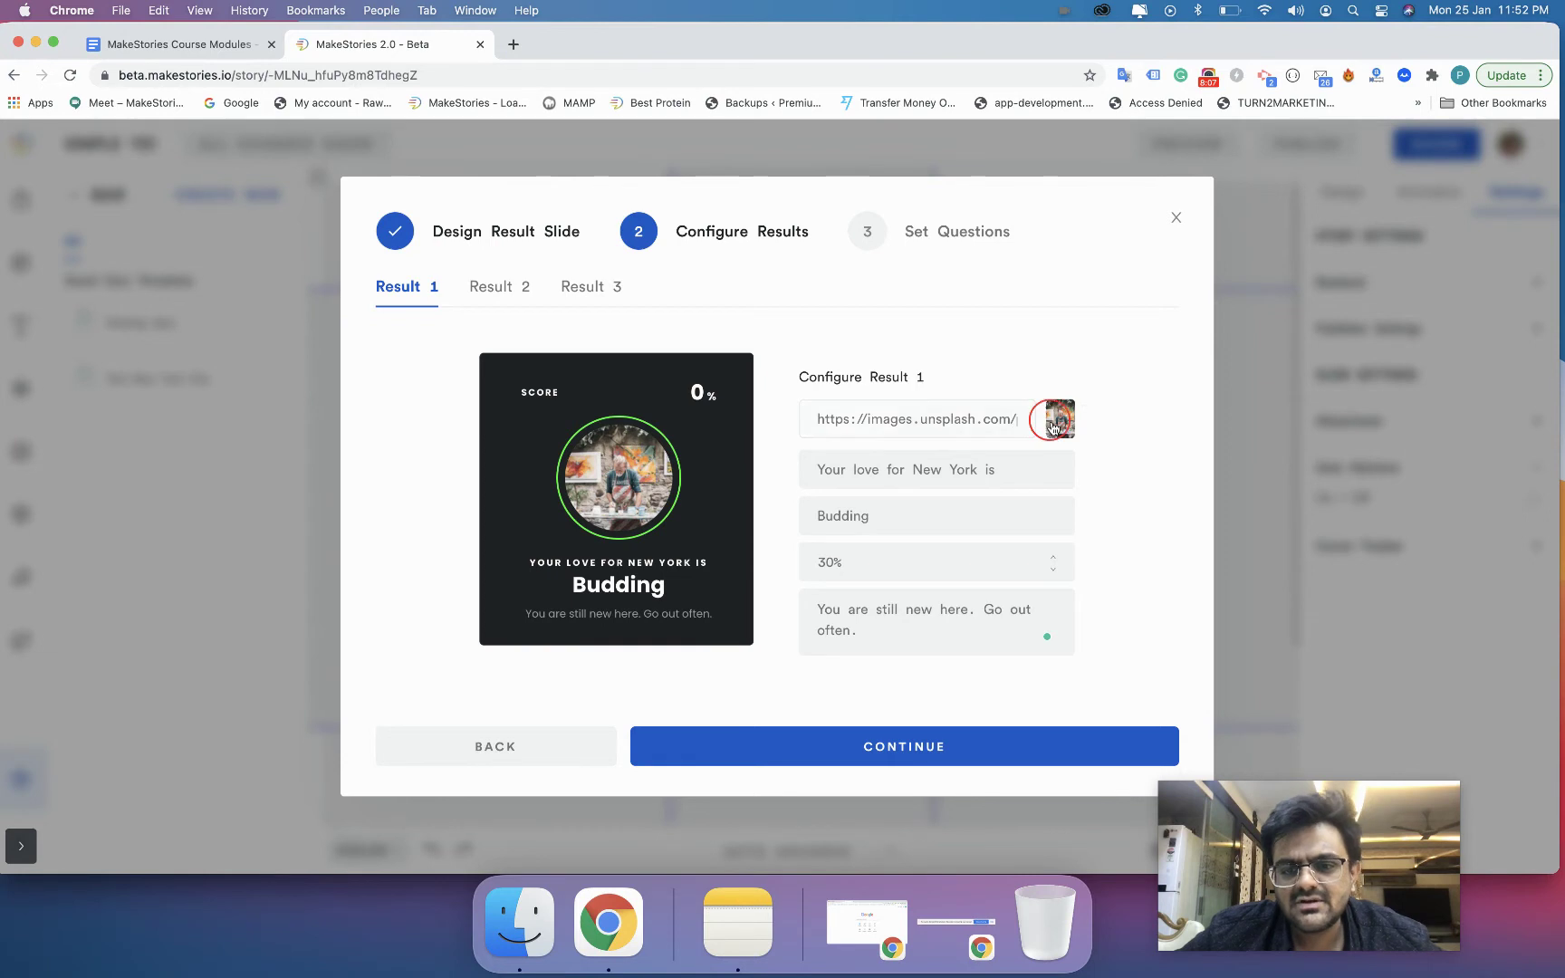
click(987, 418)
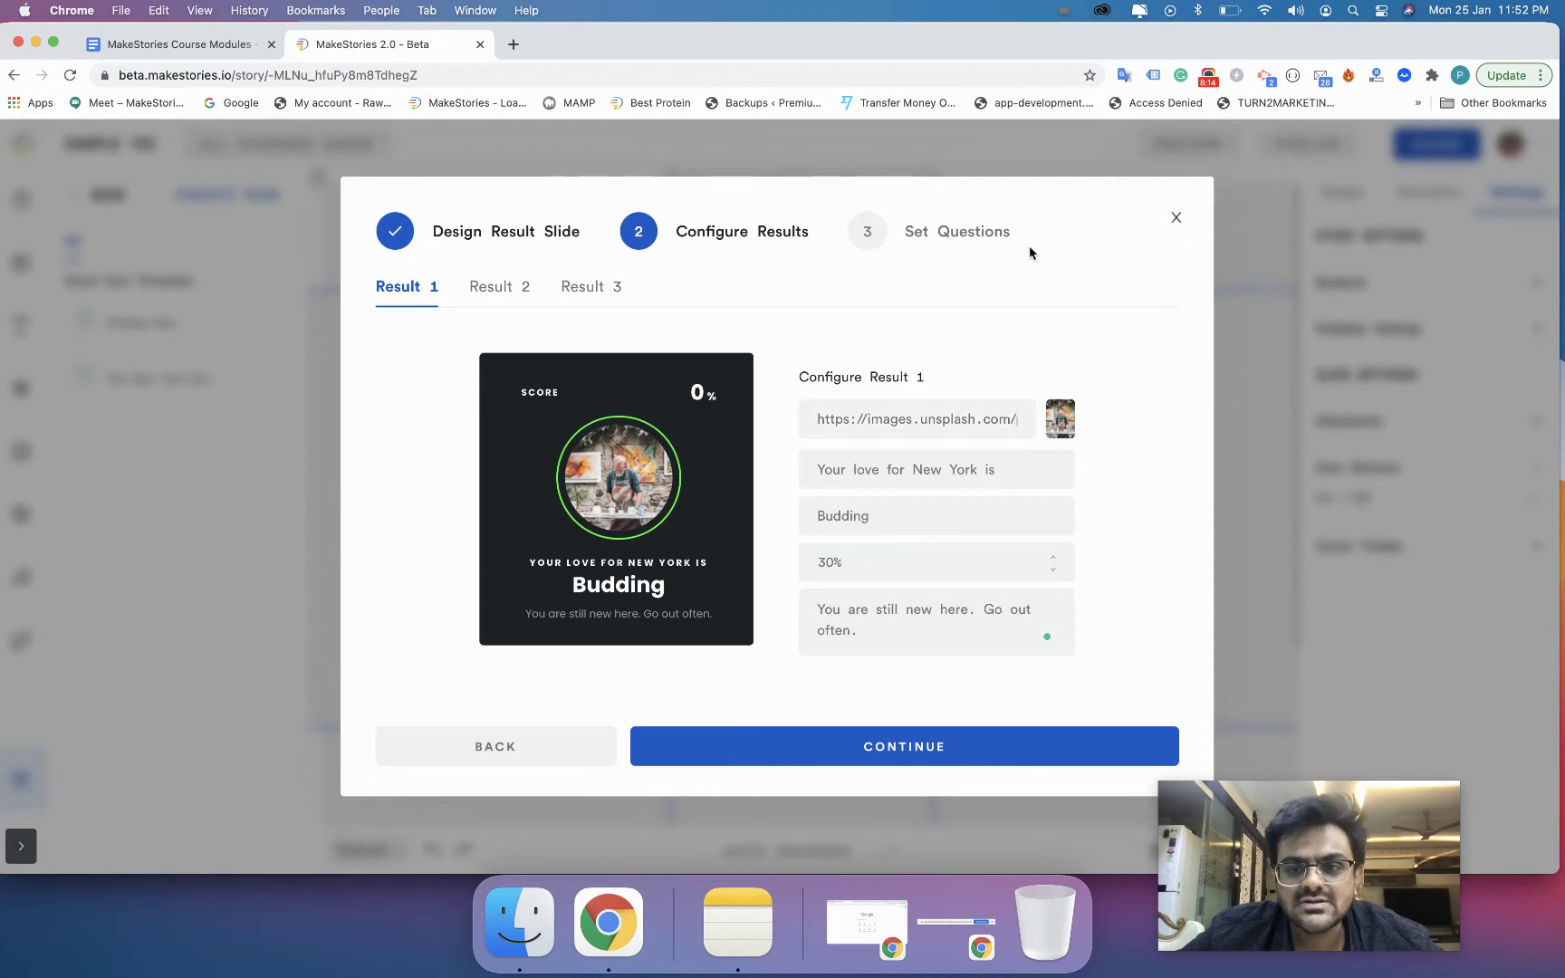
Open Unsplash in a new browser tab and search for "empire state building" photos.
click(514, 44)
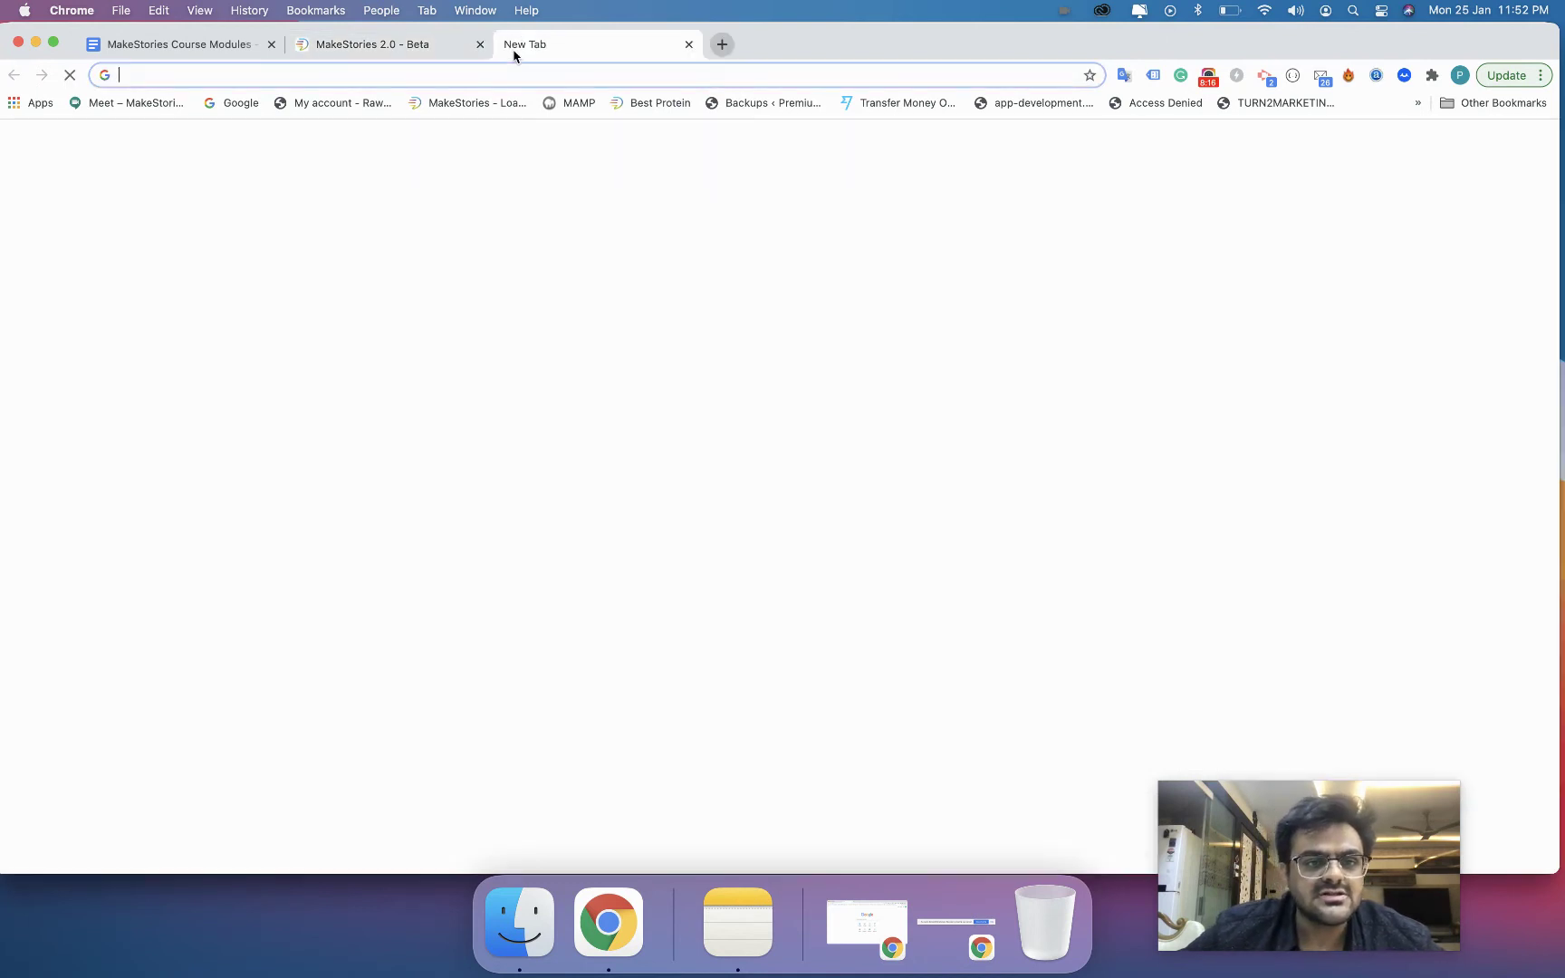
text(unsplash)
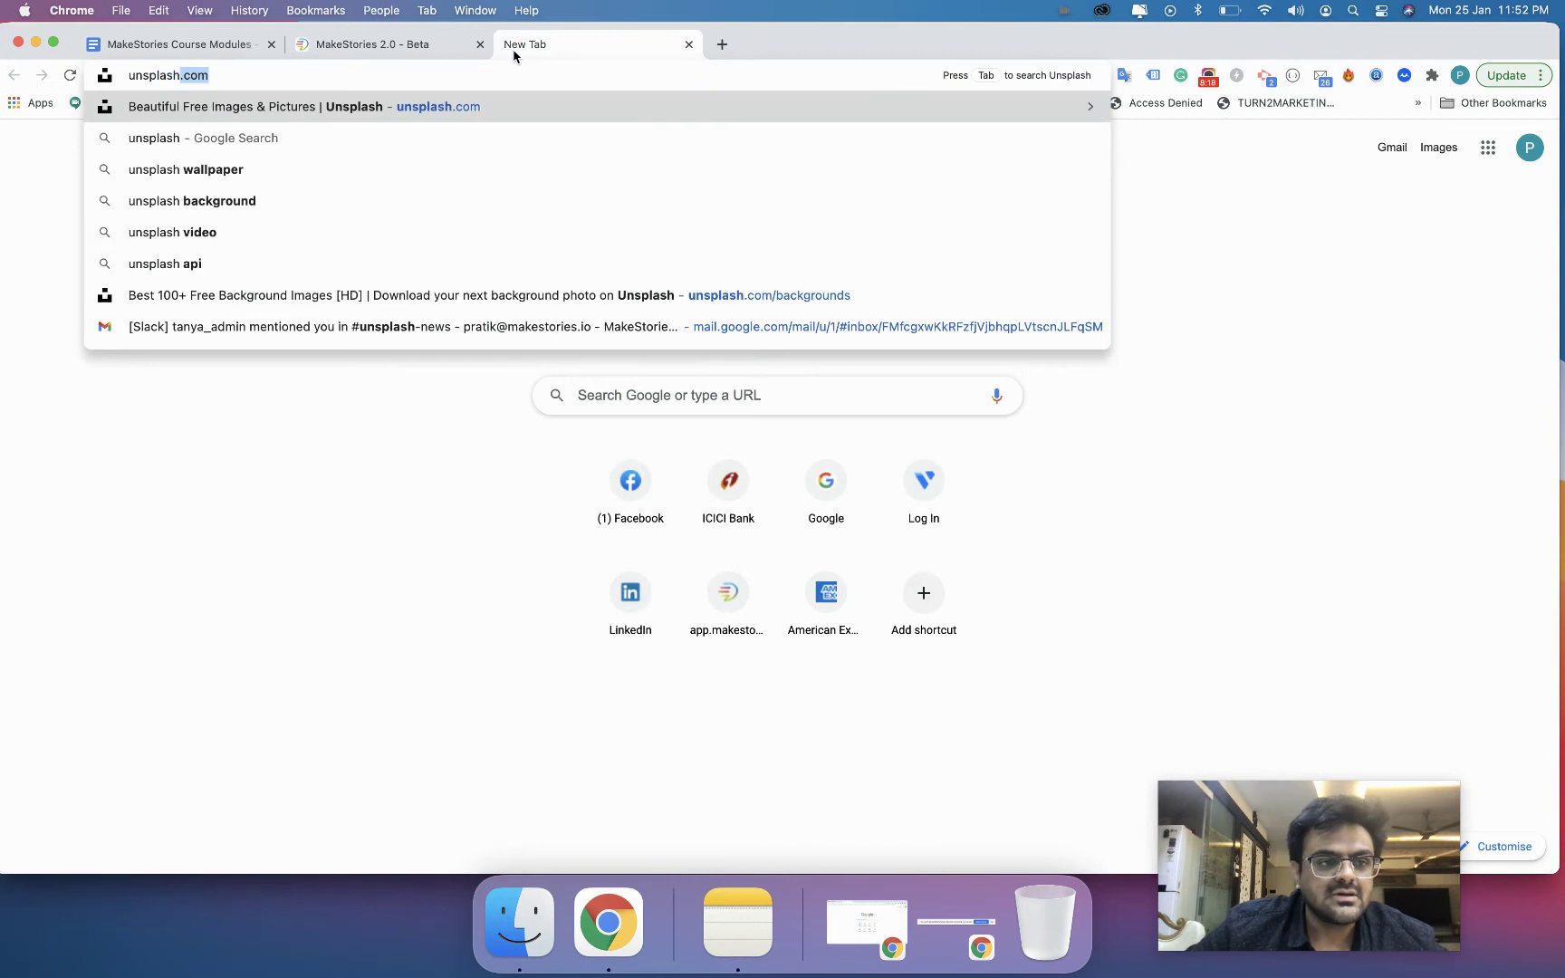
key(Return)
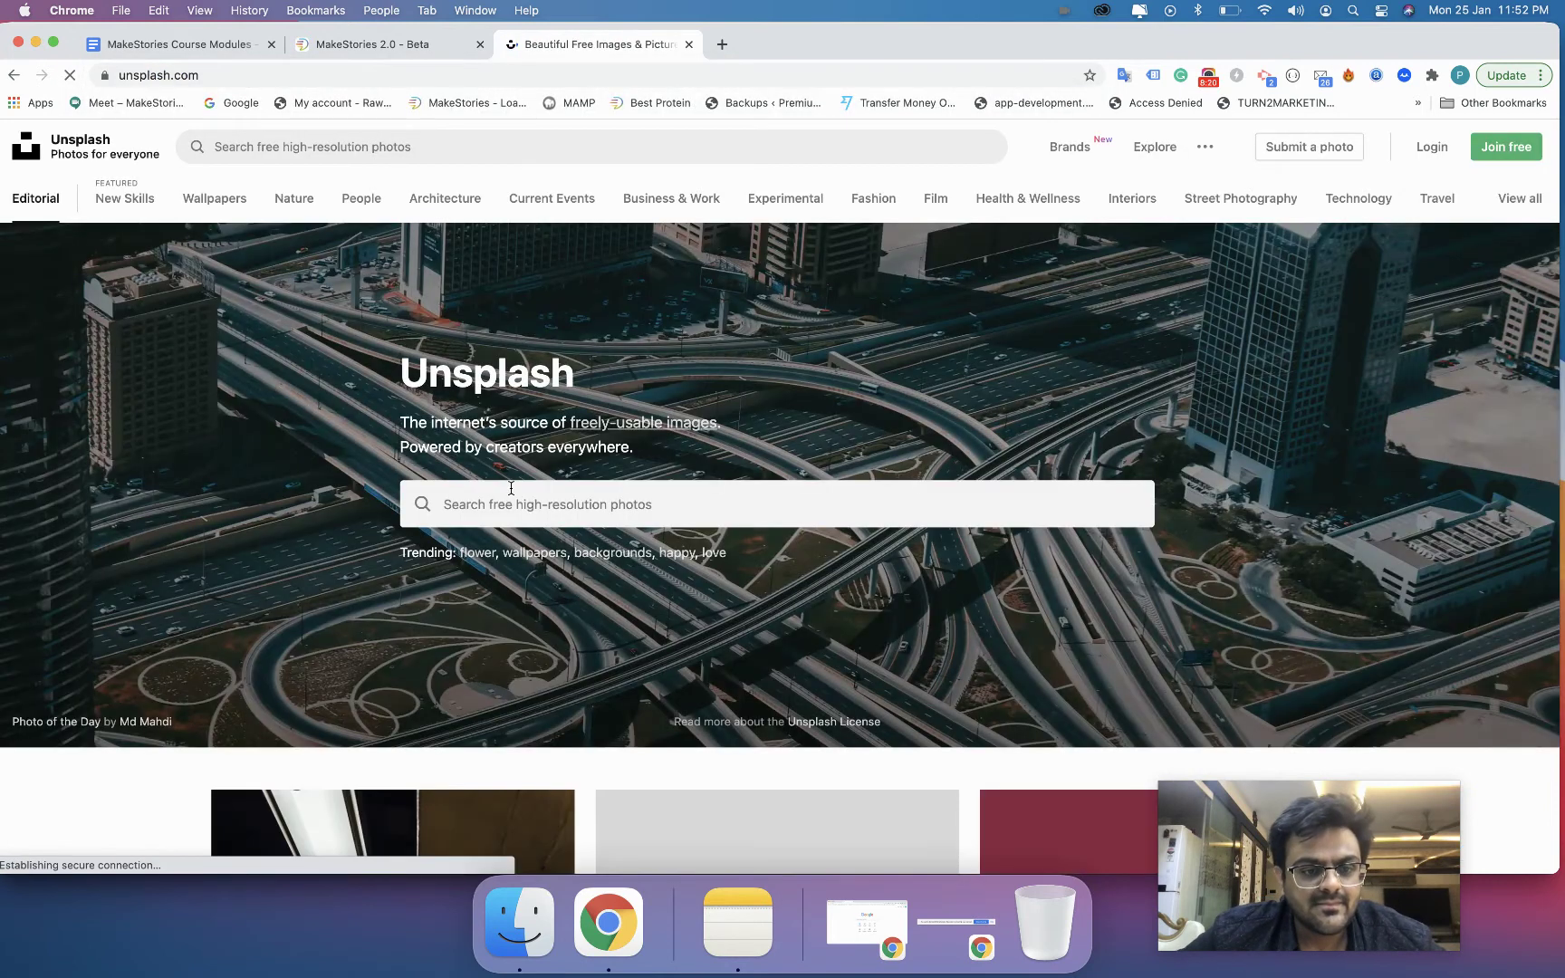
click(507, 505)
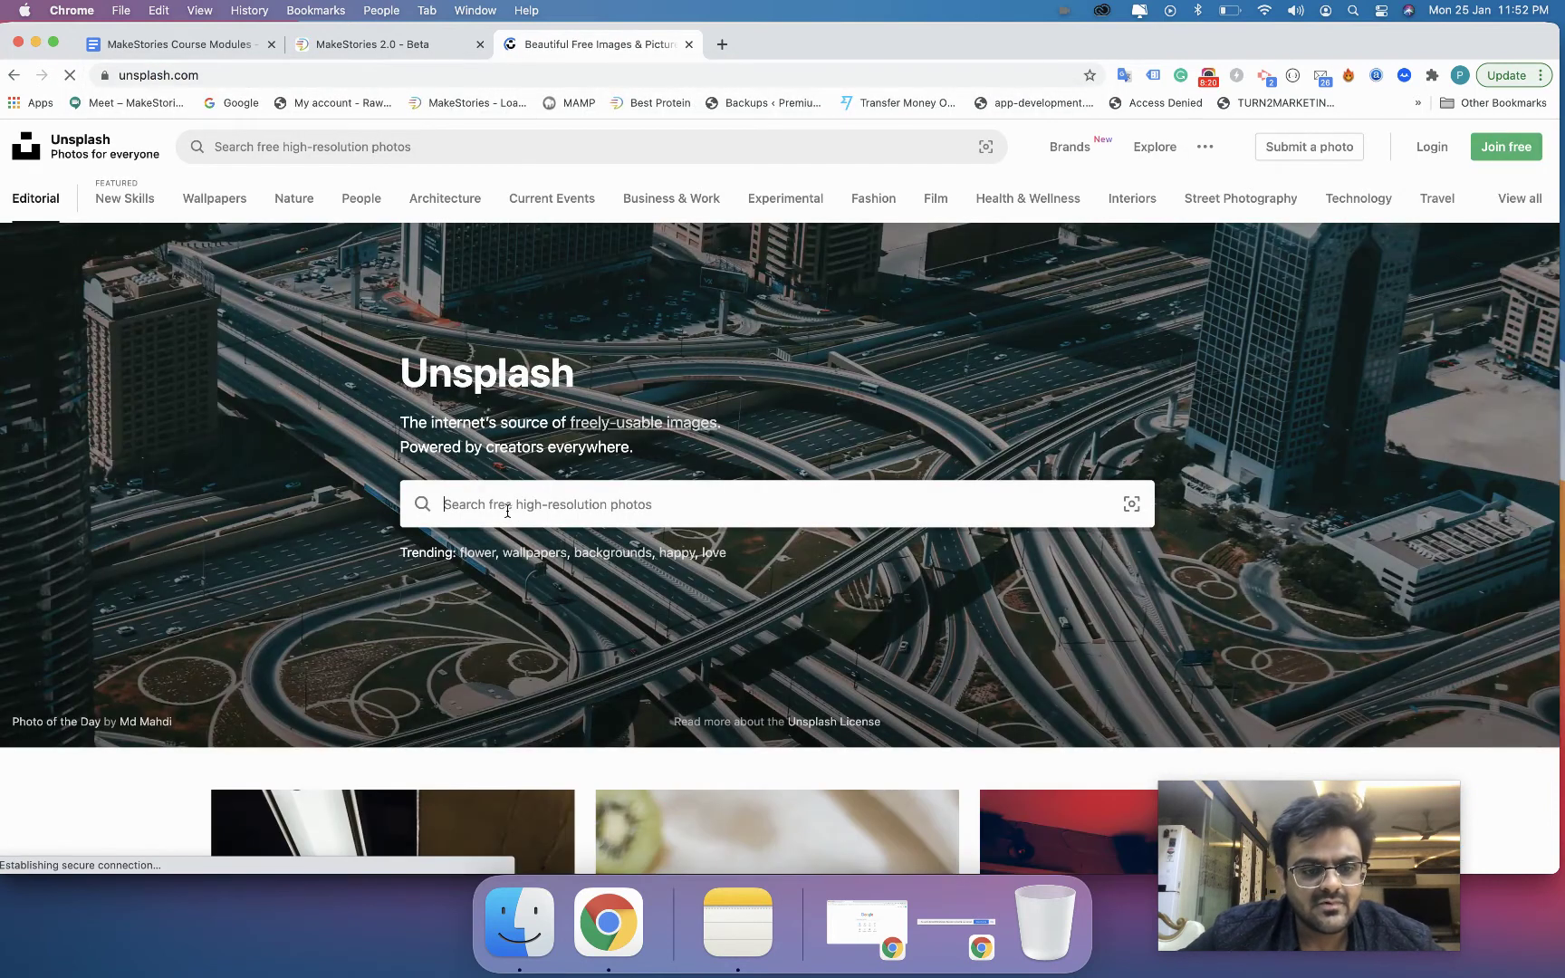
text(empire sta)
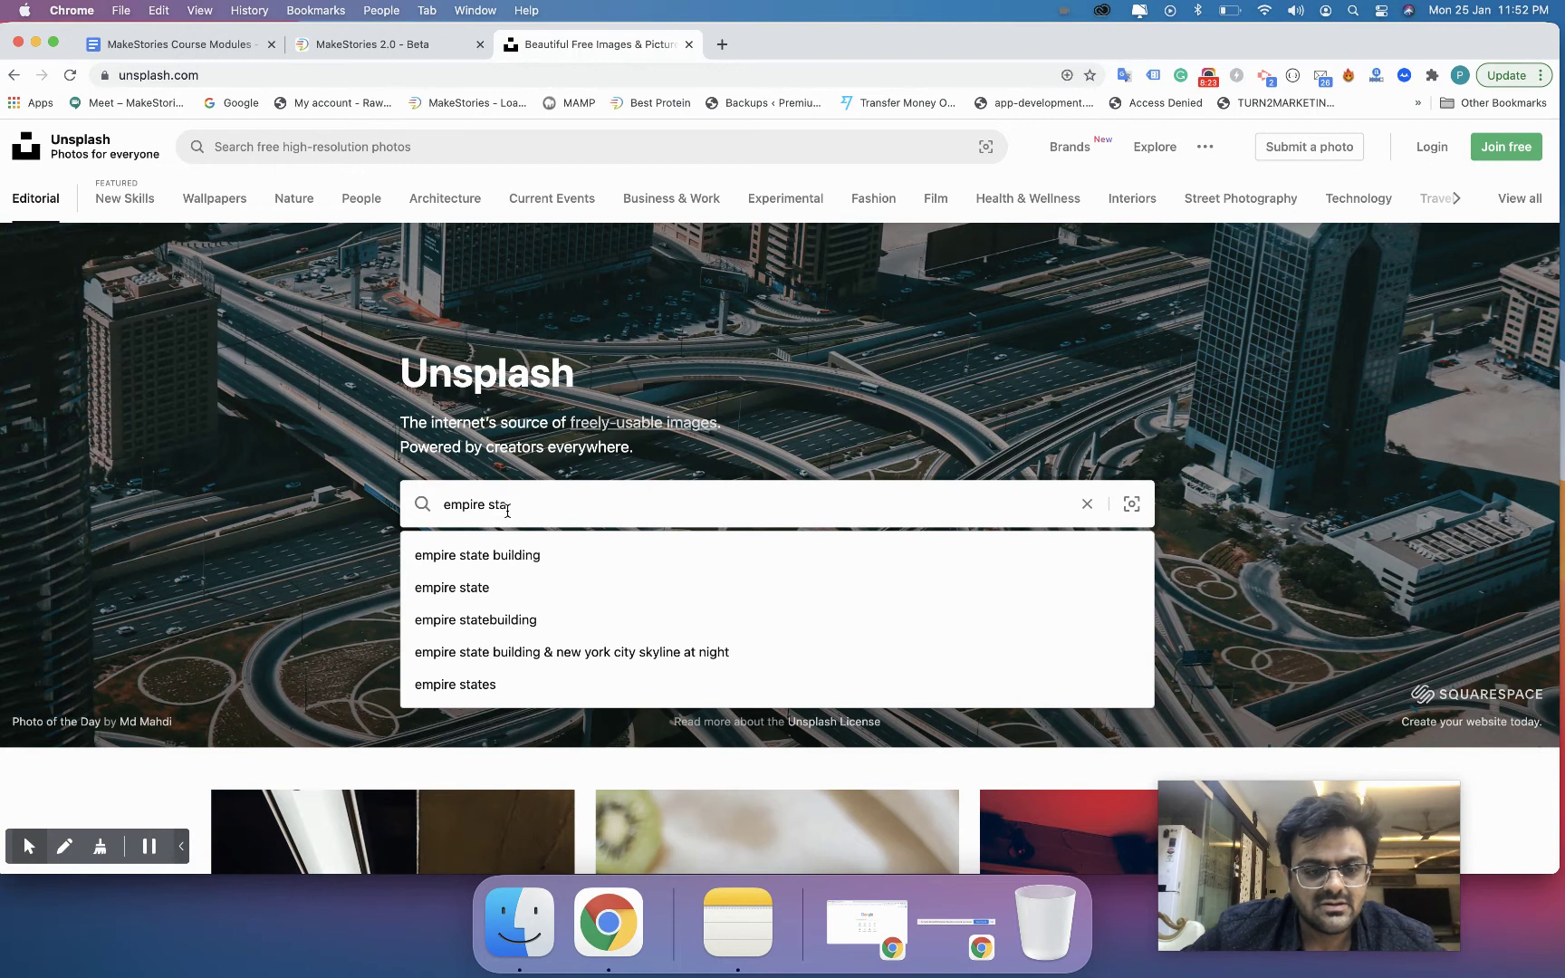
key(Down)
key(Return)
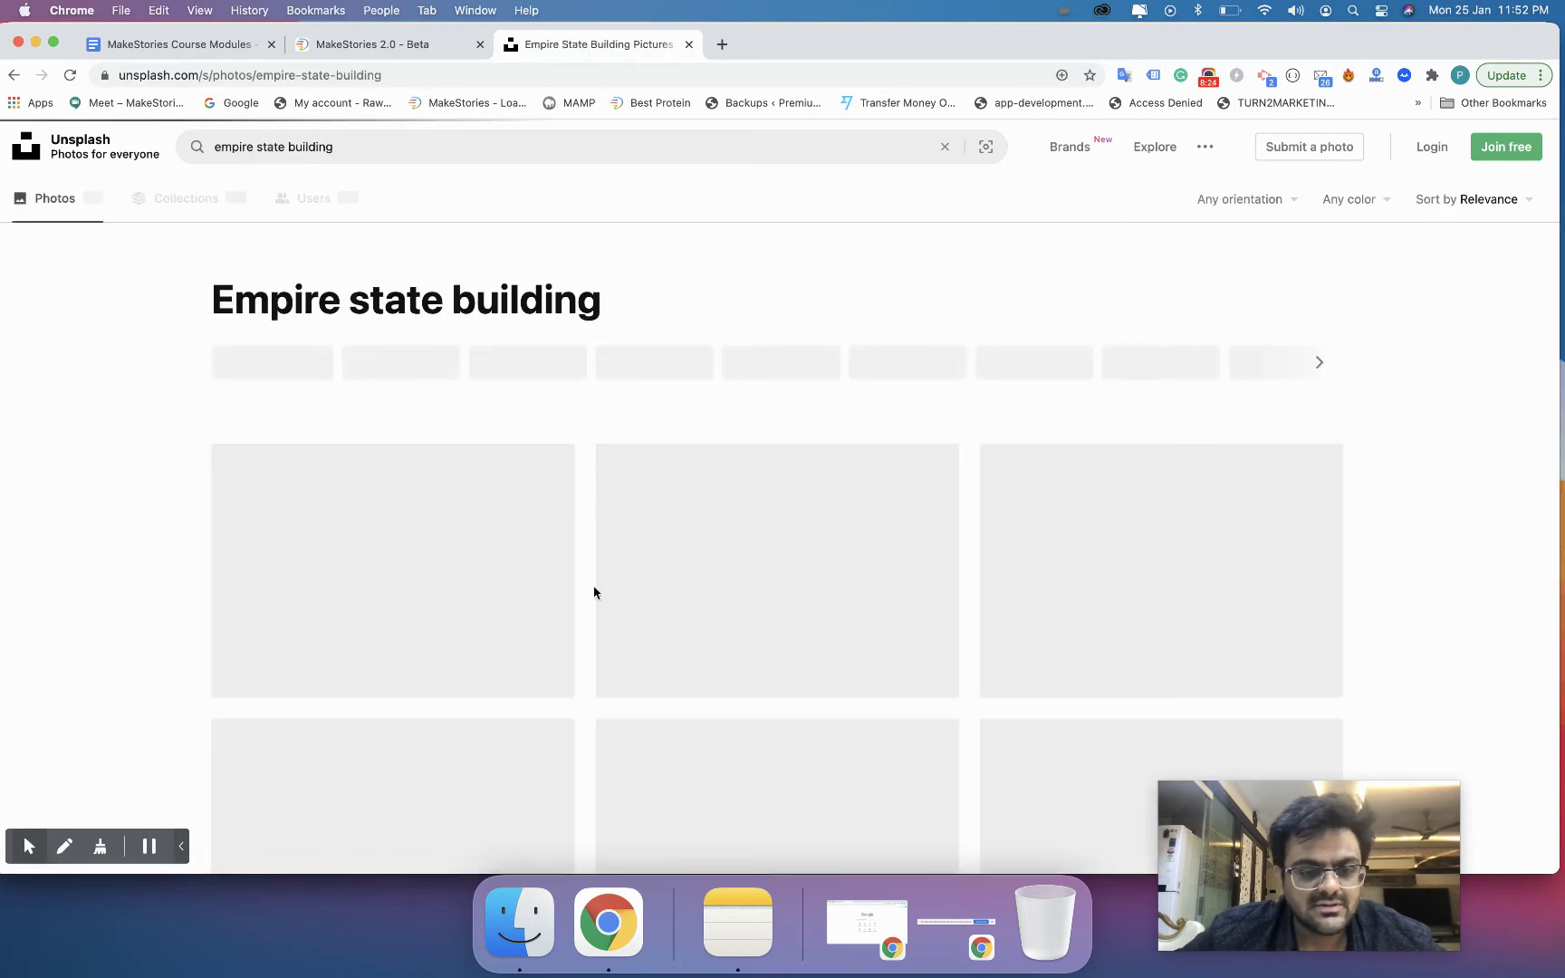
Open the first Empire State Building skyline photo and download it in the Small (640x426) size.
click(506, 622)
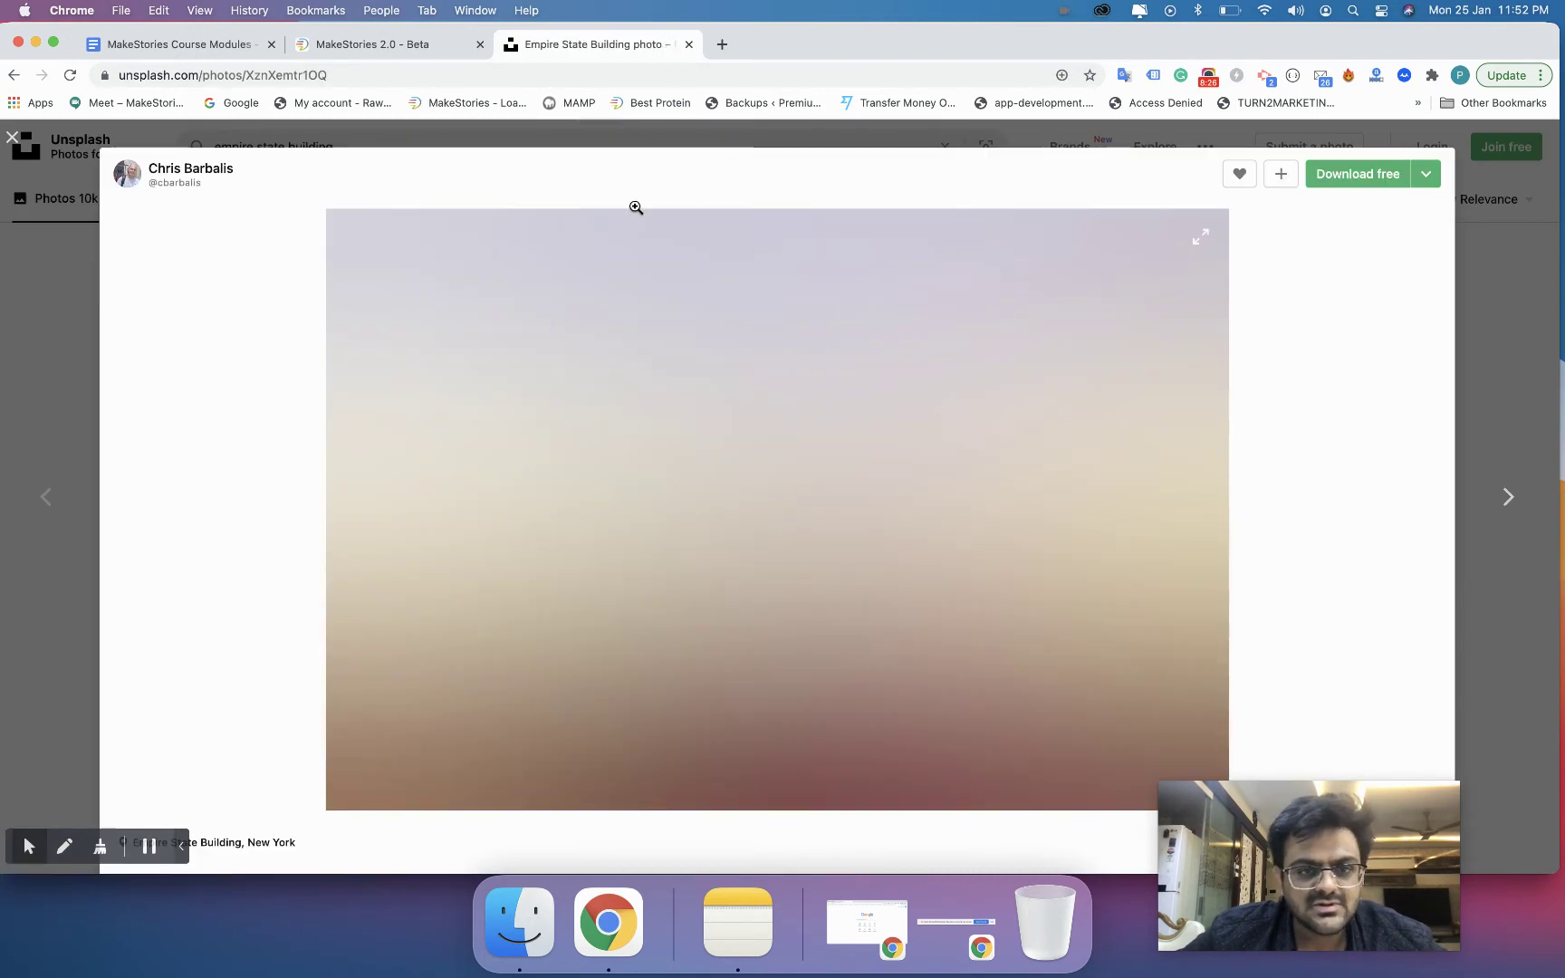
scroll(940, 276, down, 10)
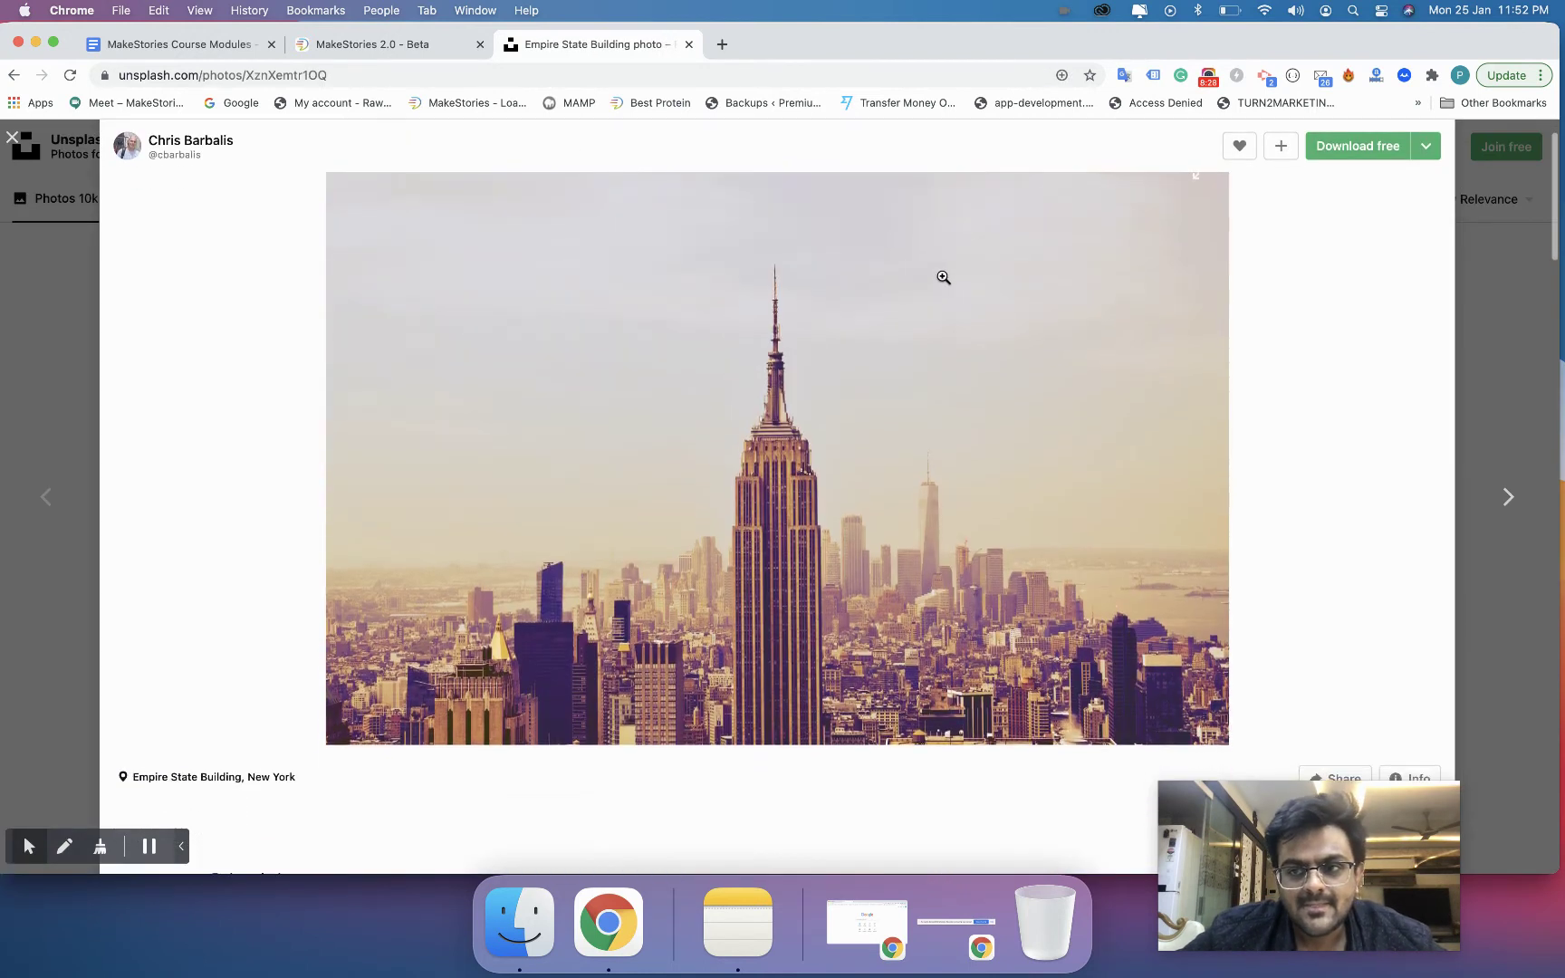
scroll(942, 276, up, 3)
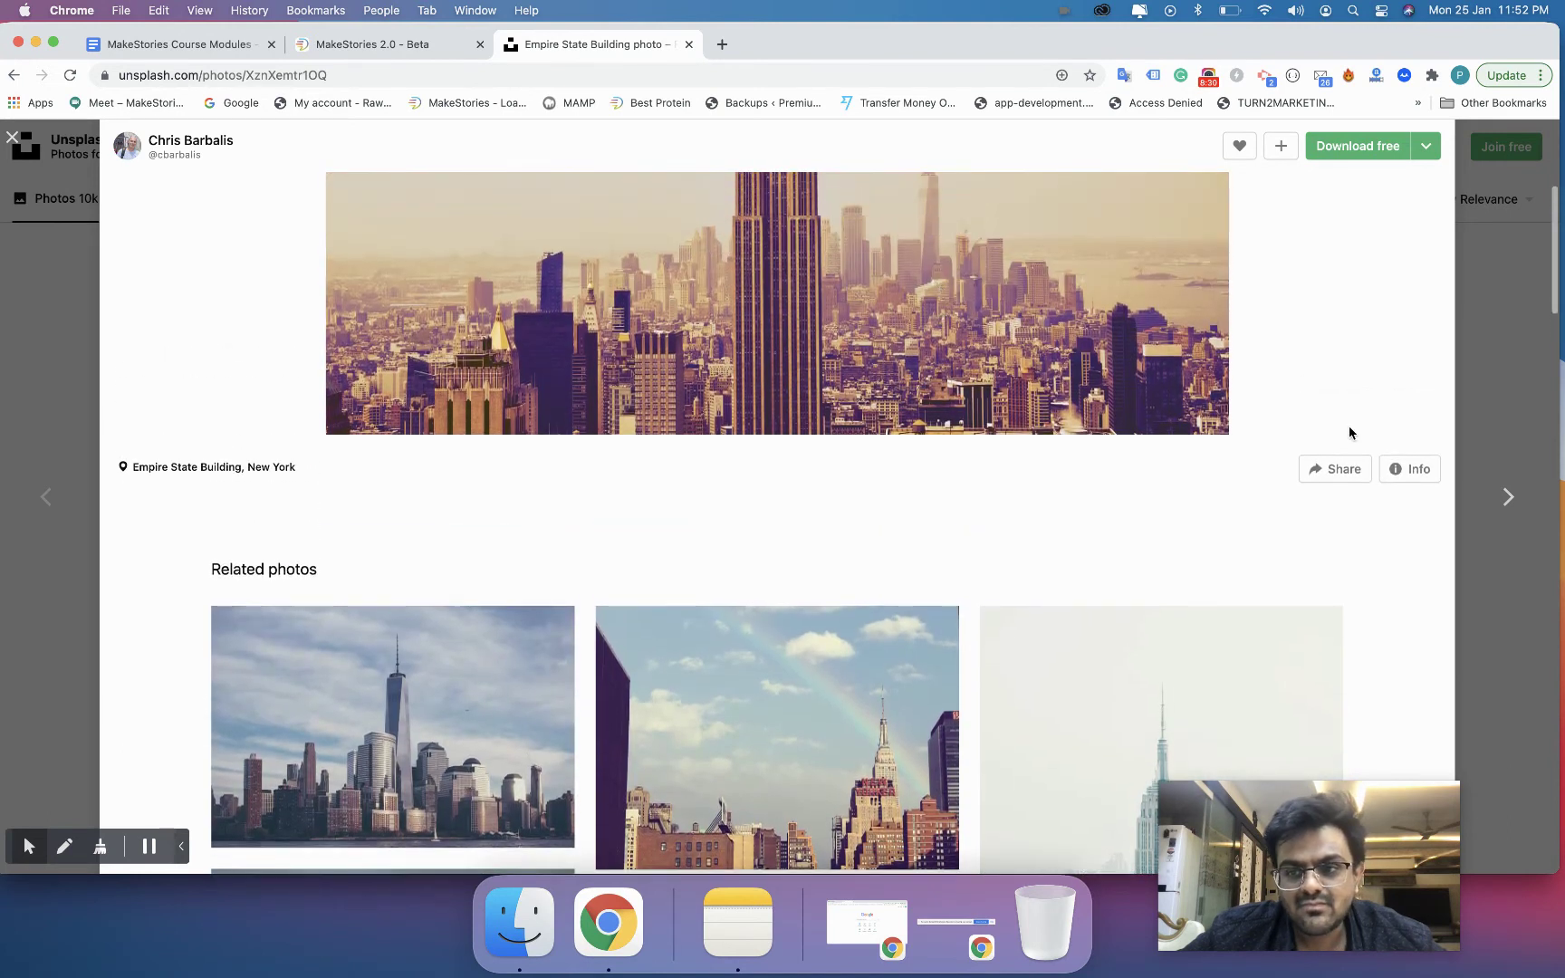
click(1413, 470)
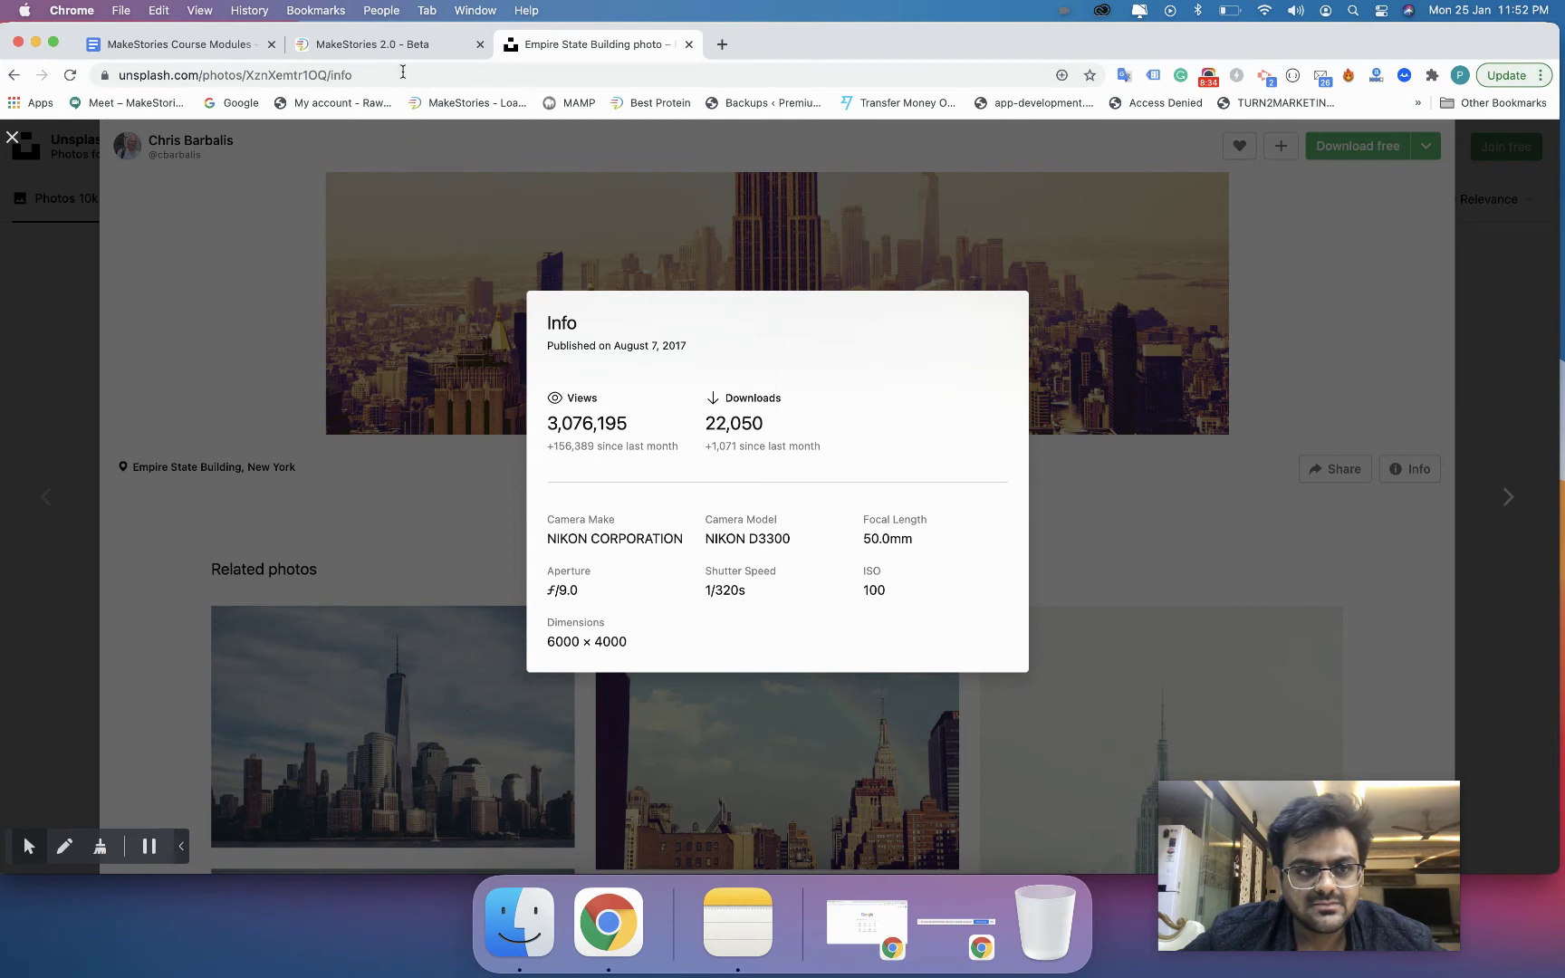
click(308, 213)
scroll(471, 402, up, 5)
click(1425, 174)
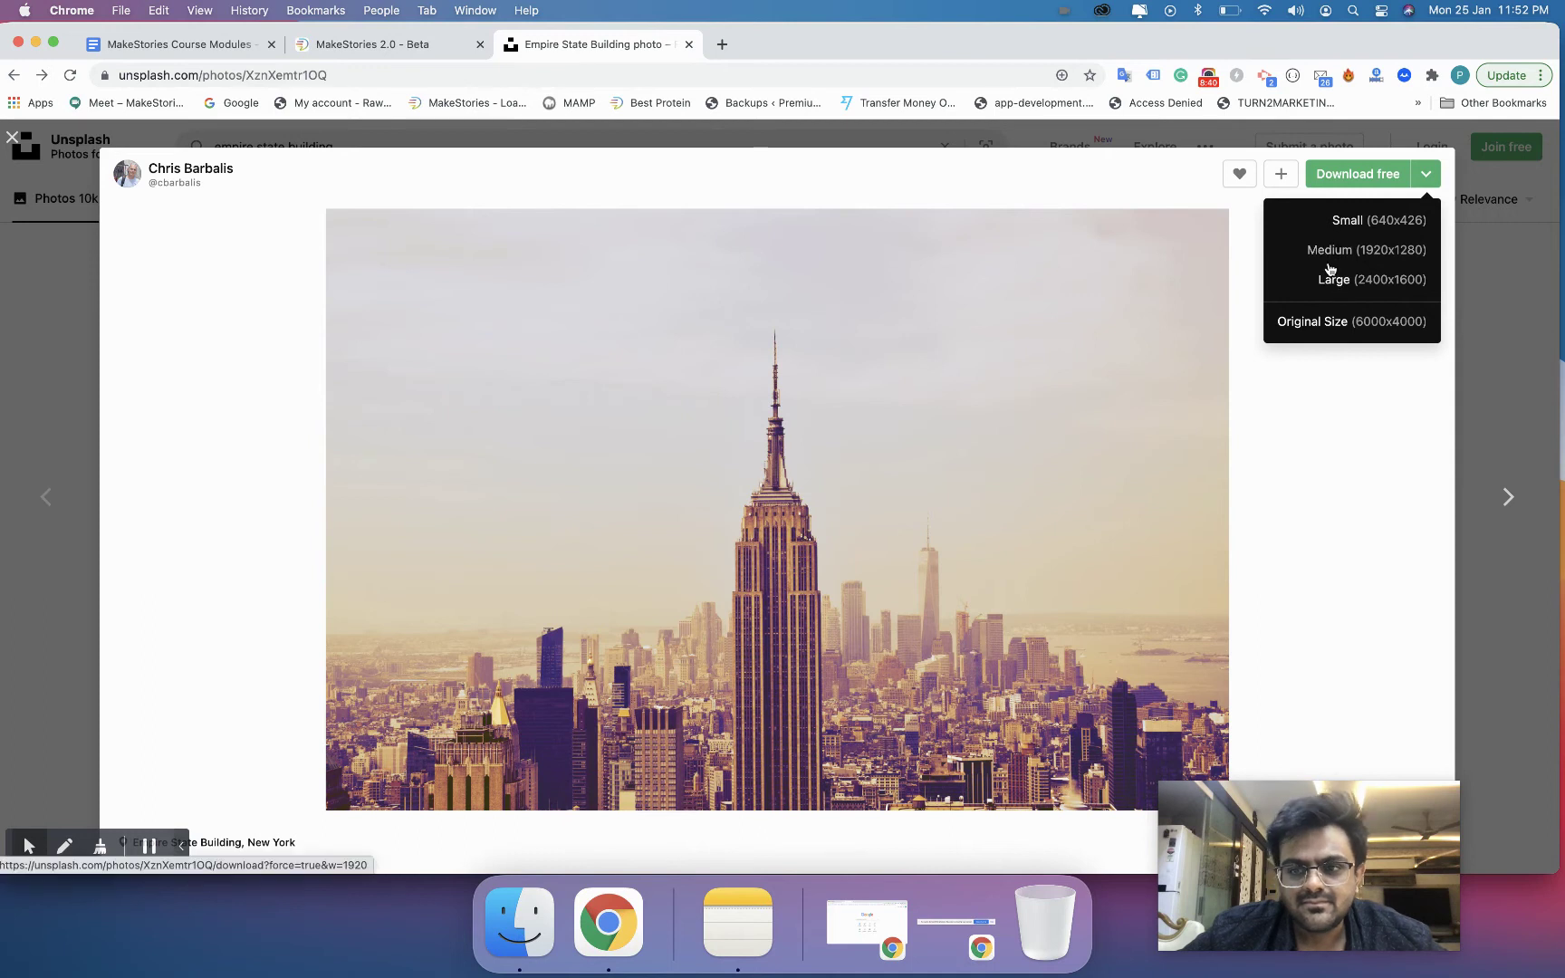
click(1348, 219)
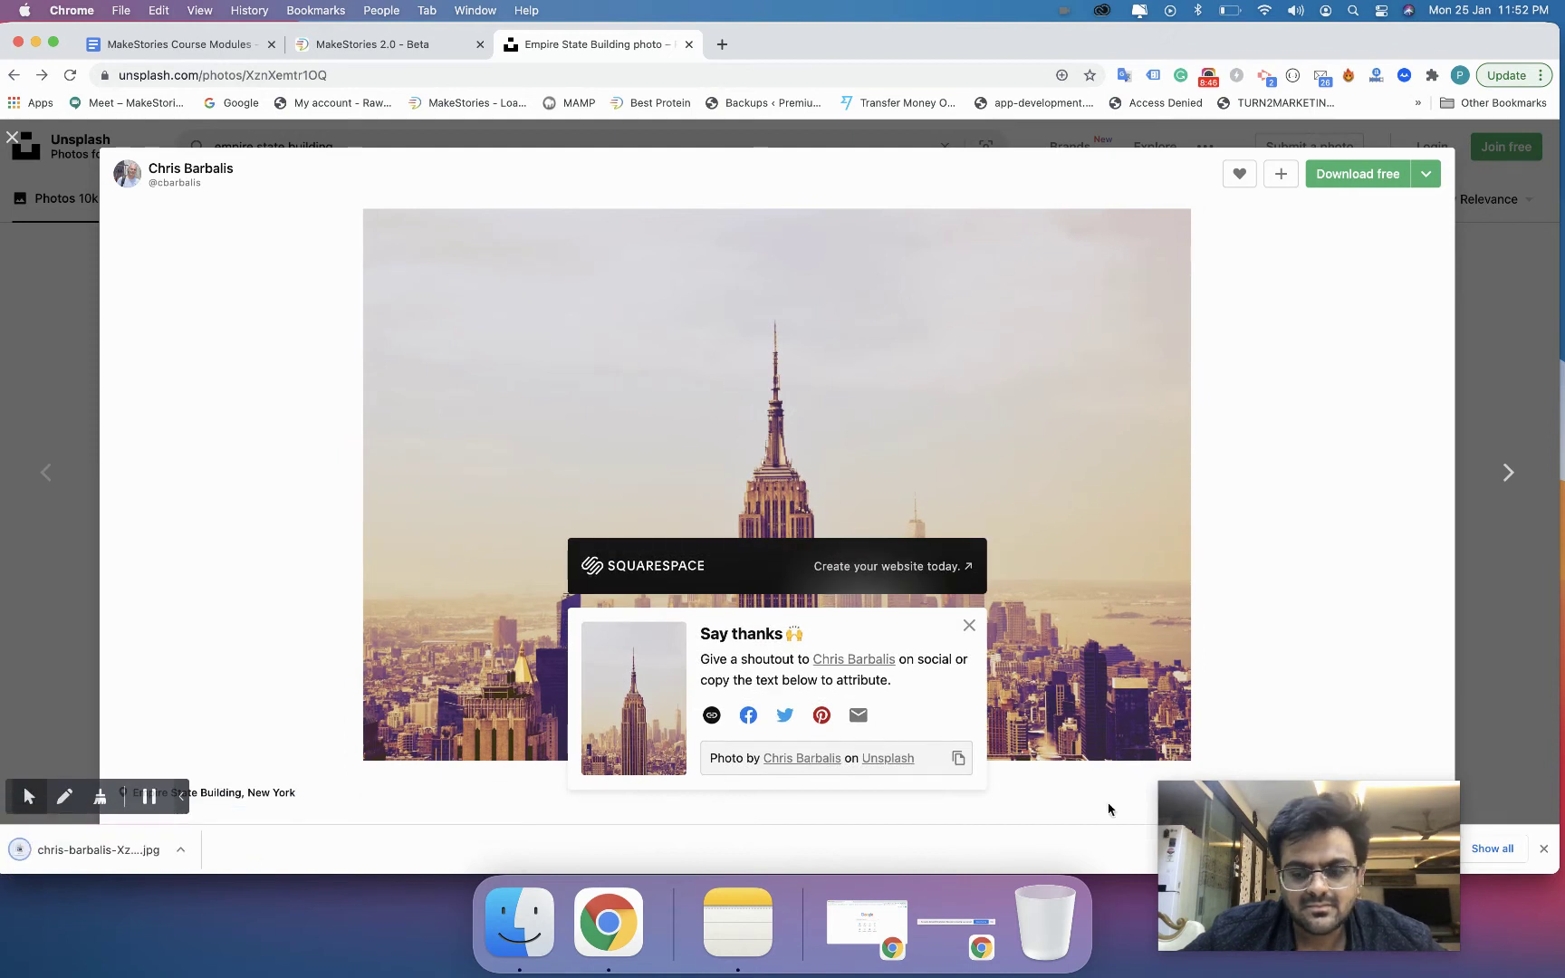
Open the downloaded photo's source address without its query parameters in a new tab, then return to the MakeStories quiz setup.
click(1491, 849)
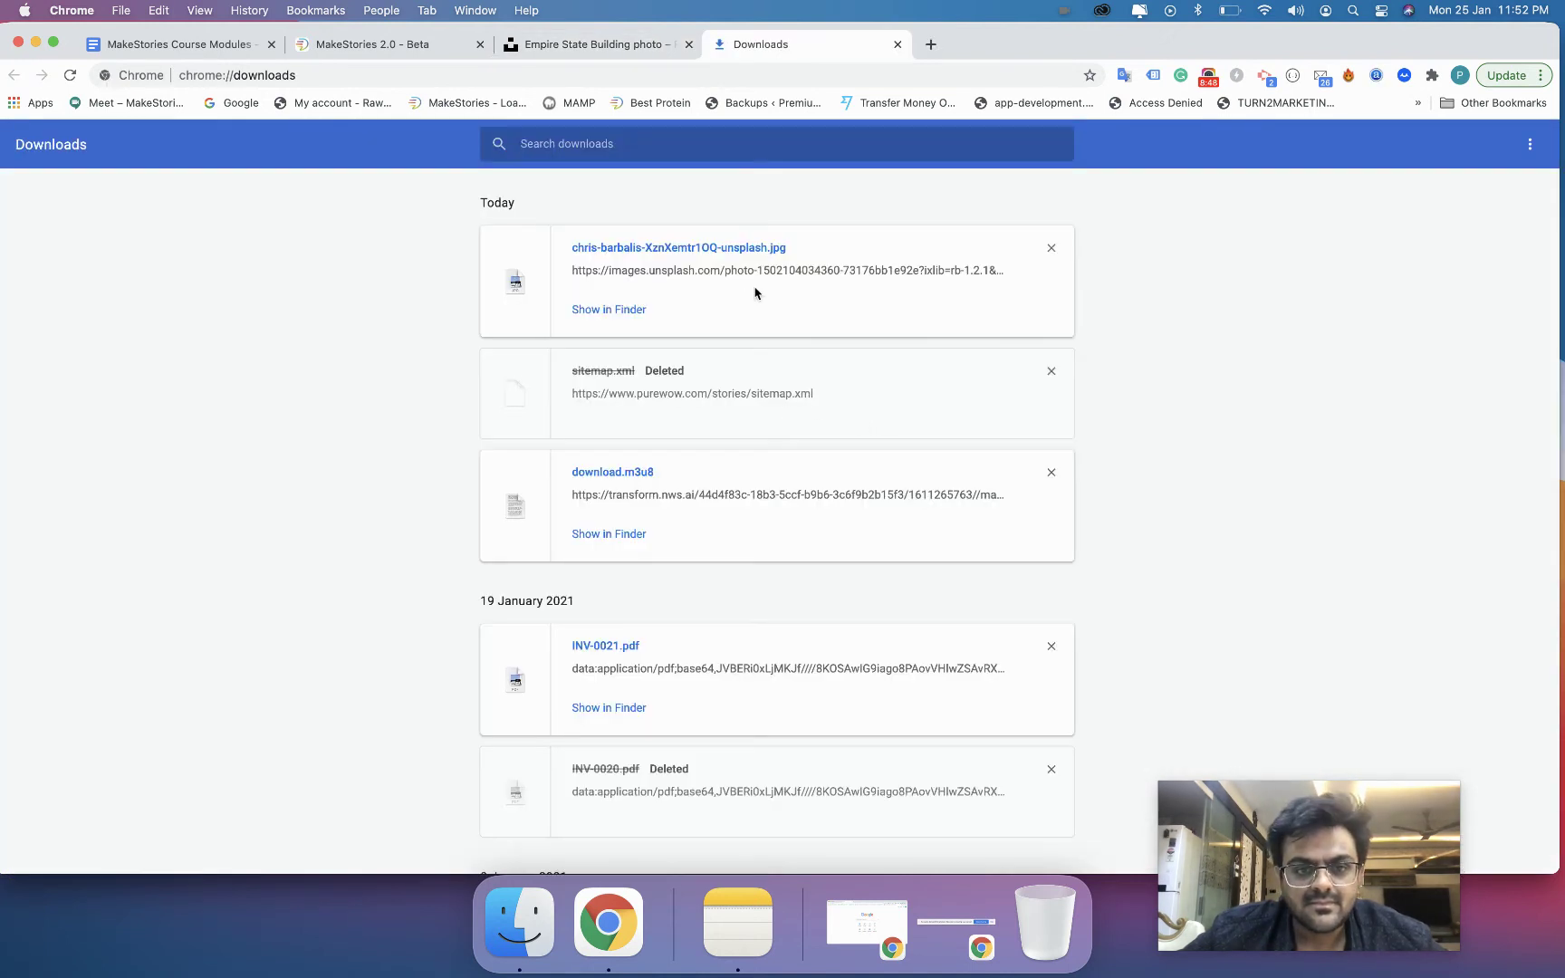
drag(570, 272, 910, 272)
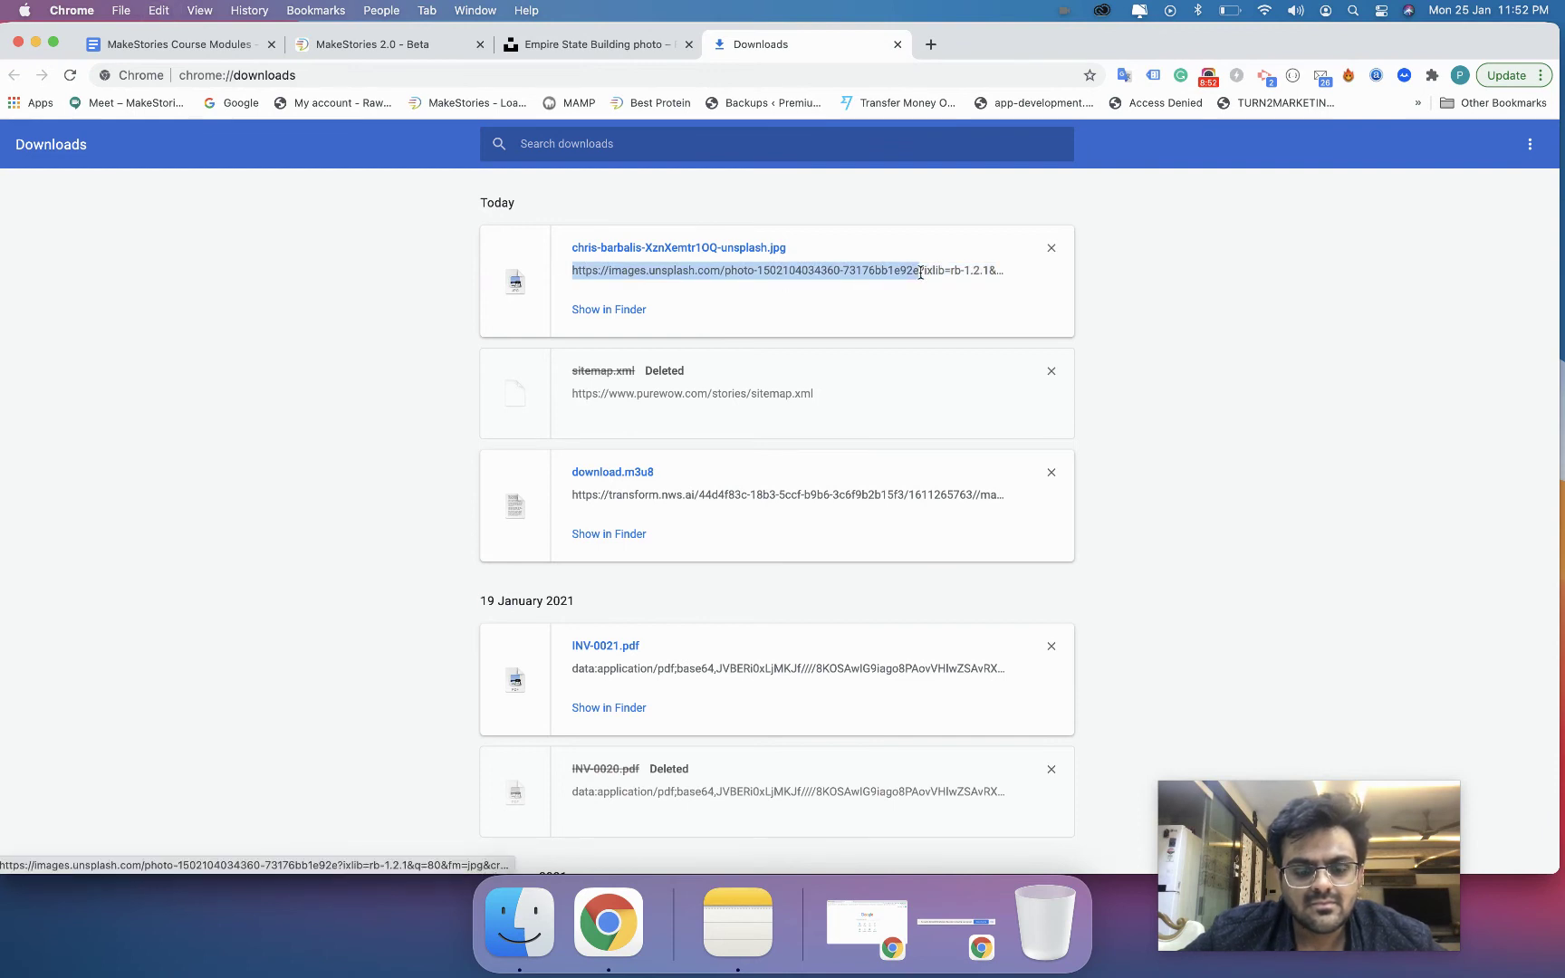
key(super+c)
key(super+t)
key(super+v)
key(Return)
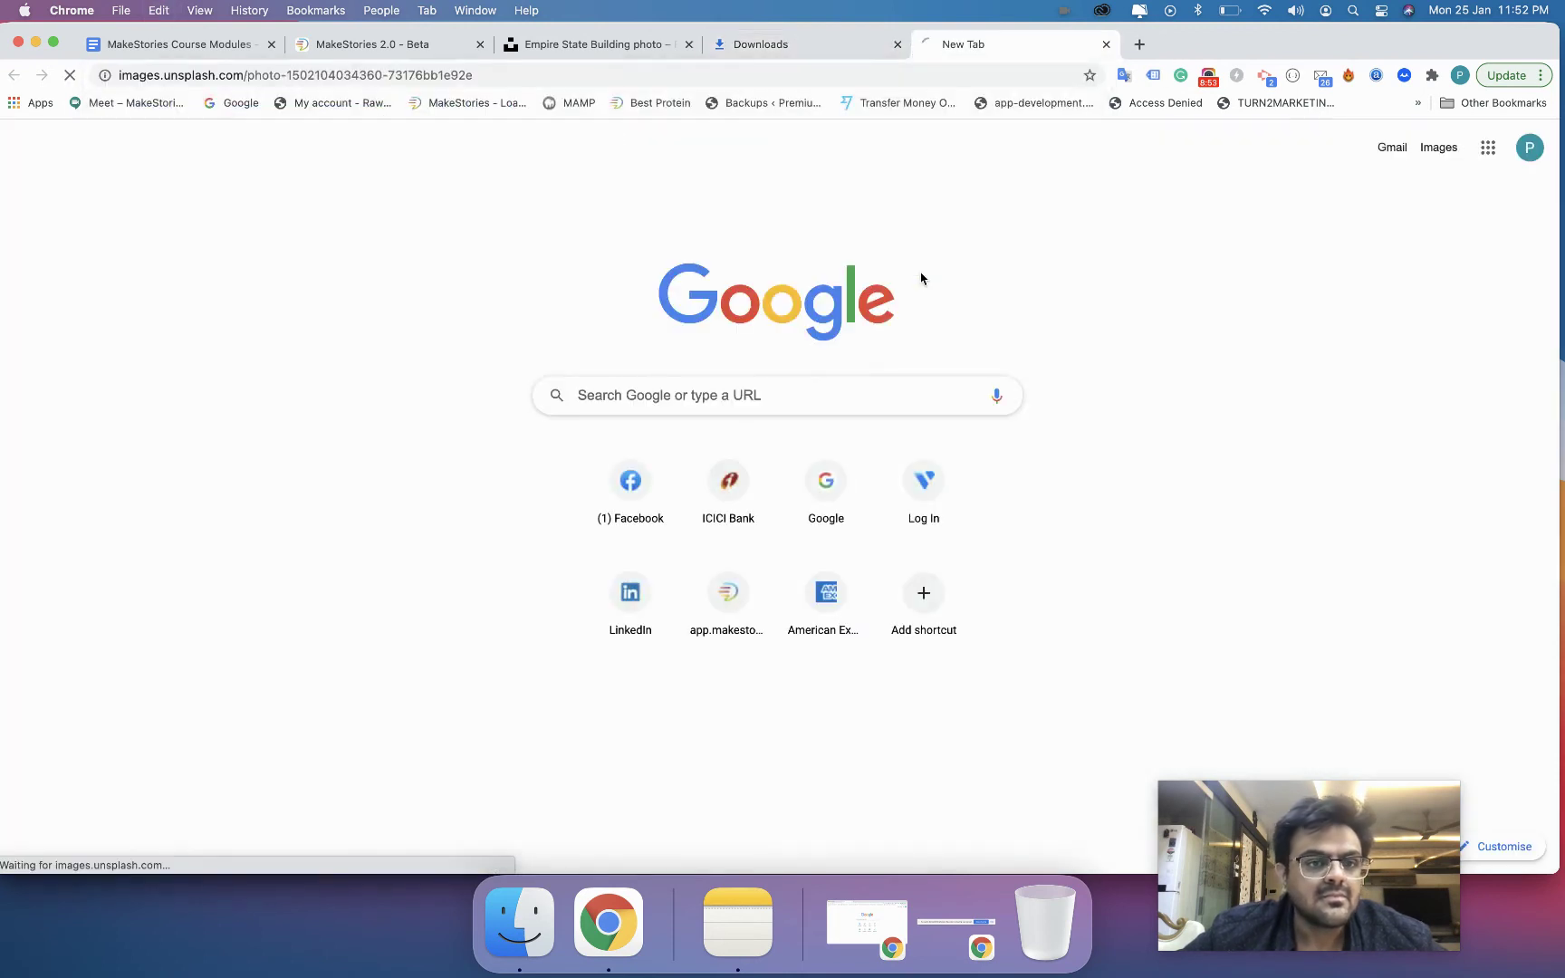
click(604, 80)
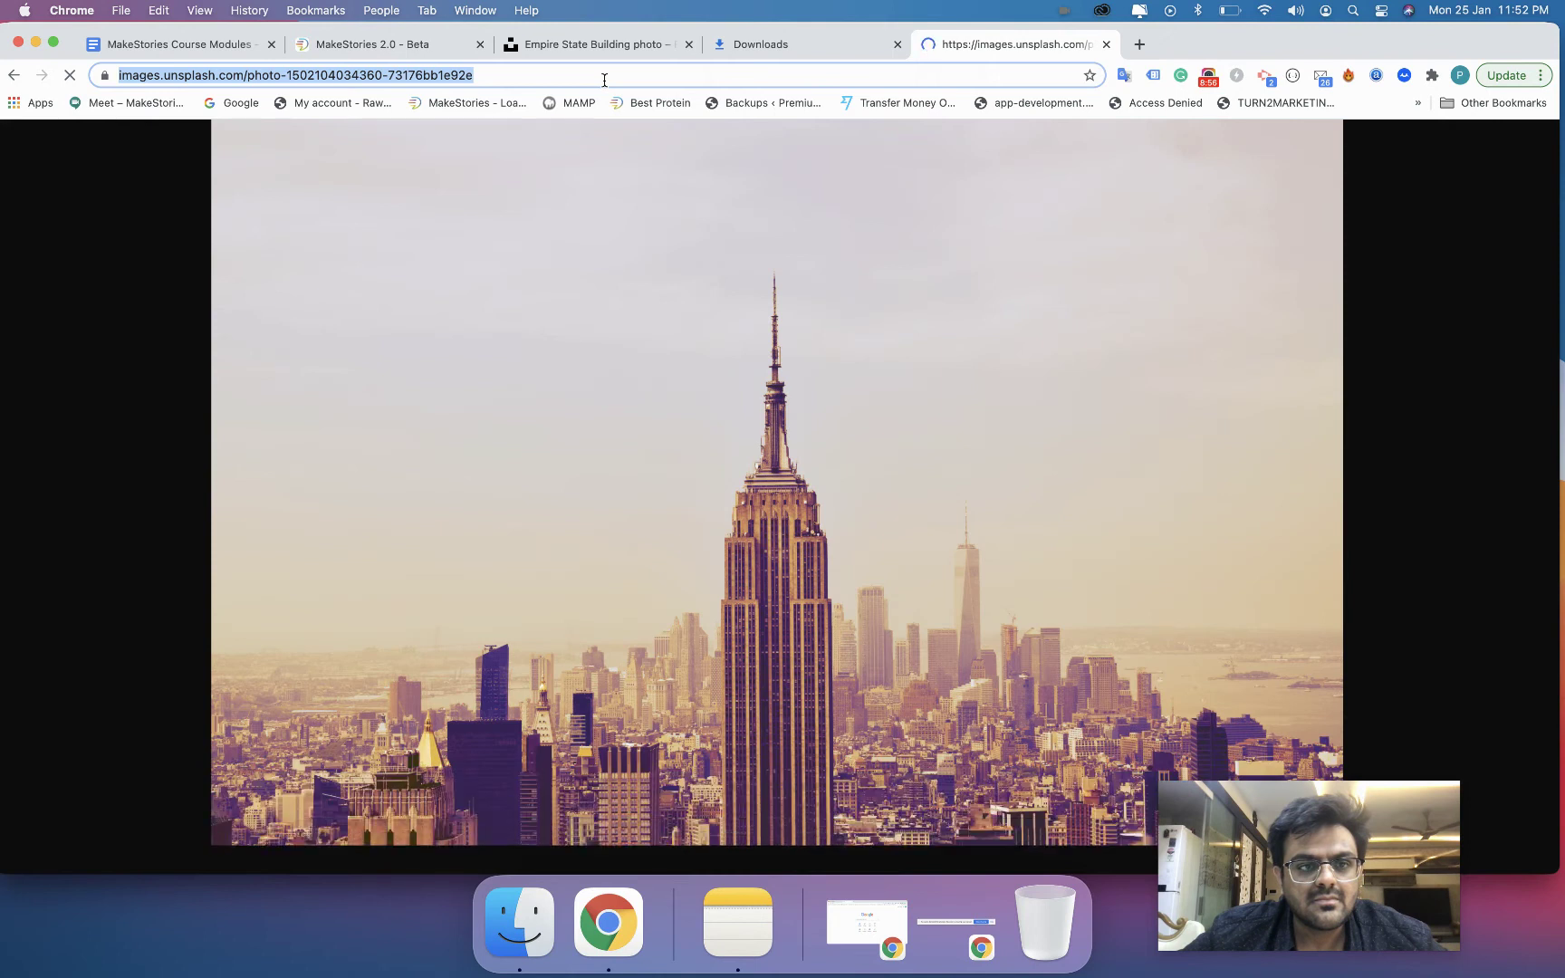
click(442, 53)
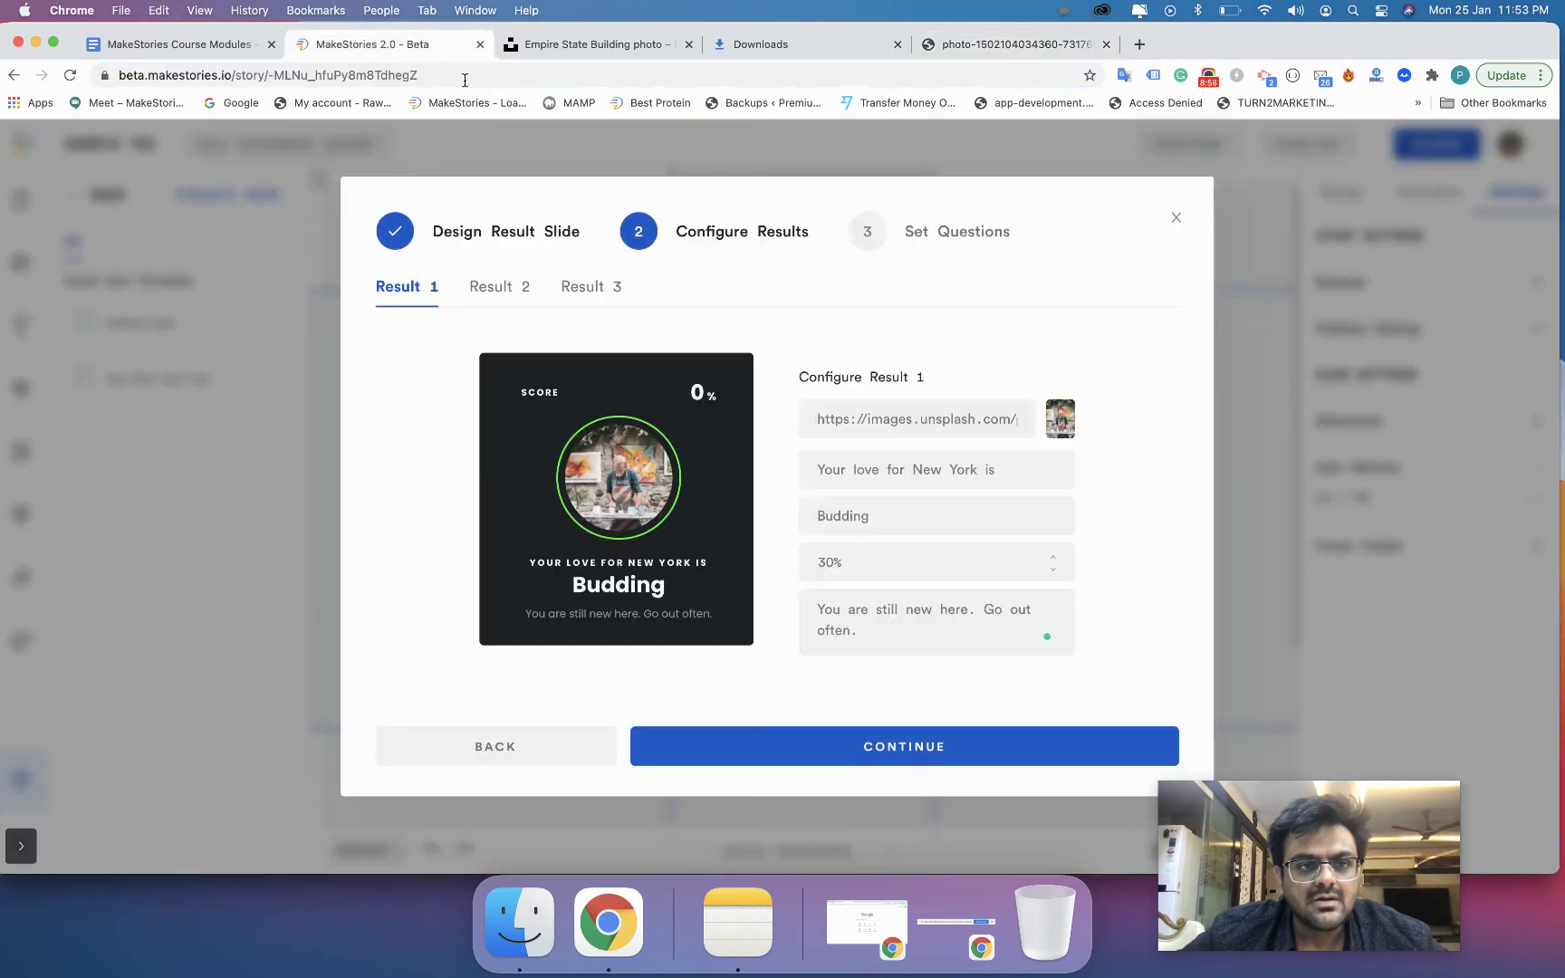
triple_click(874, 412)
key(super+v)
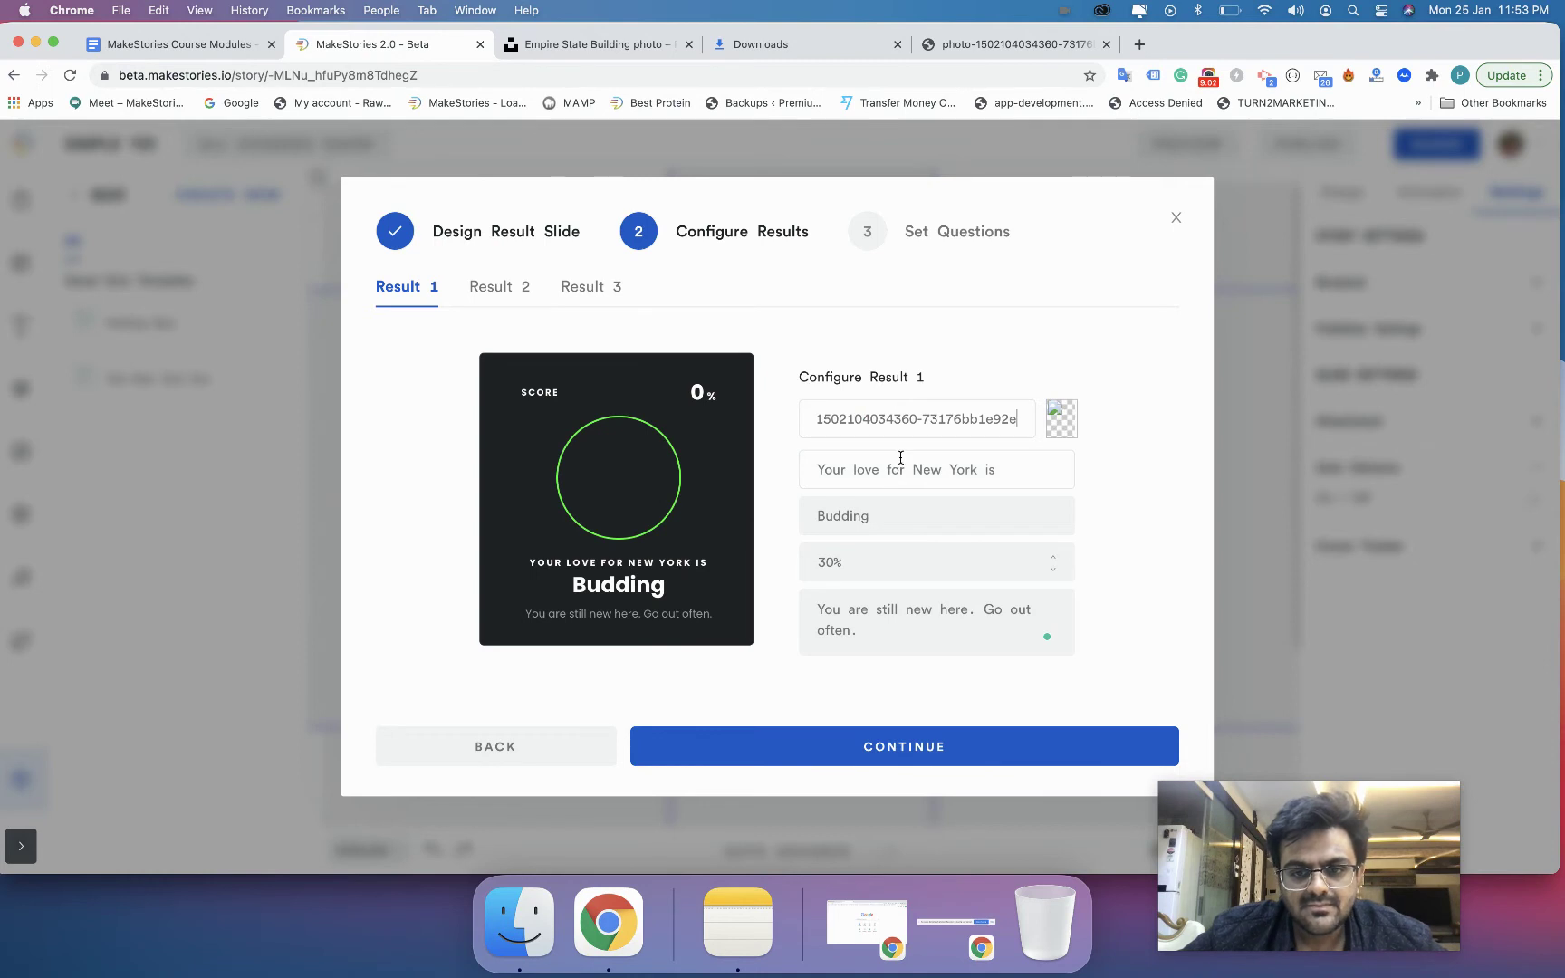
click(900, 457)
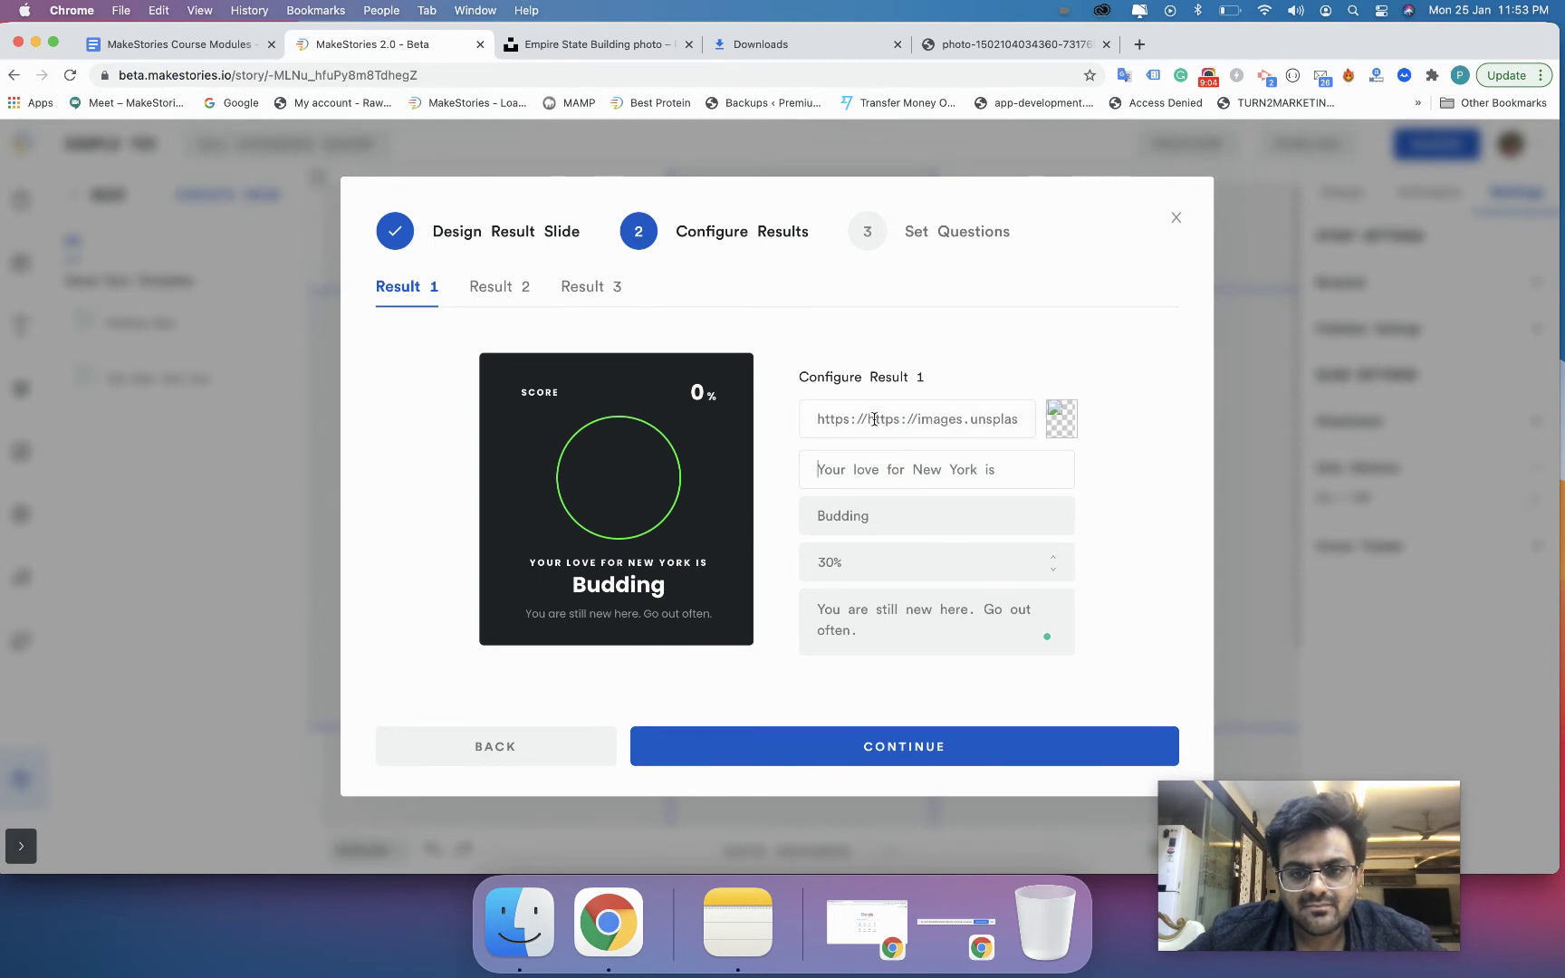
drag(860, 418, 783, 408)
key(BackSpace)
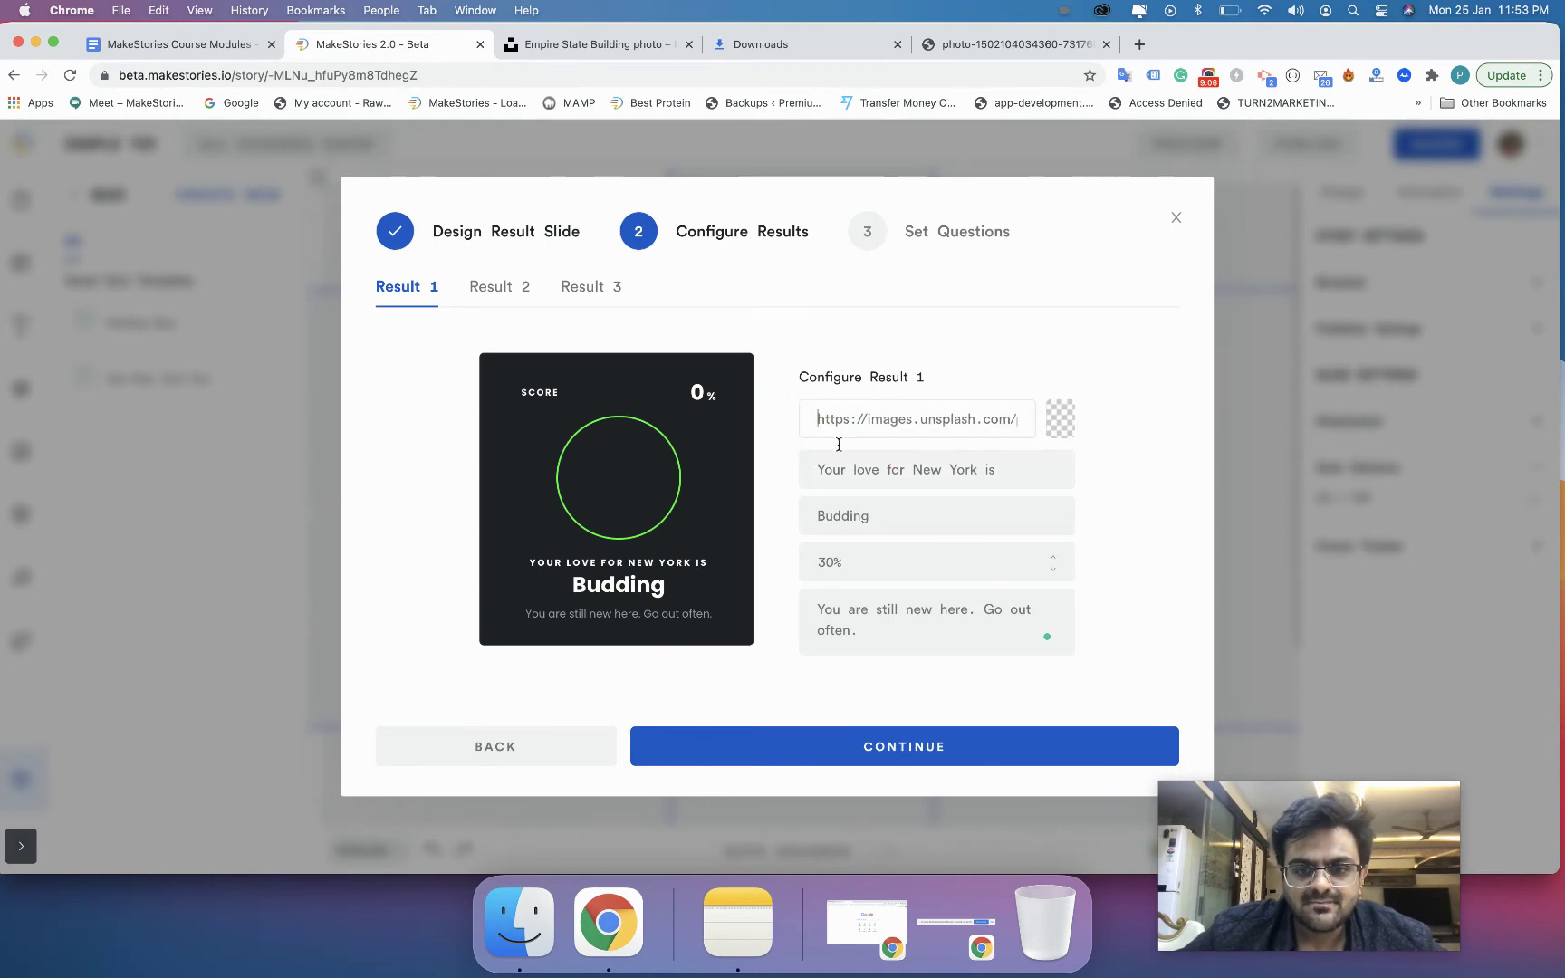
click(1010, 425)
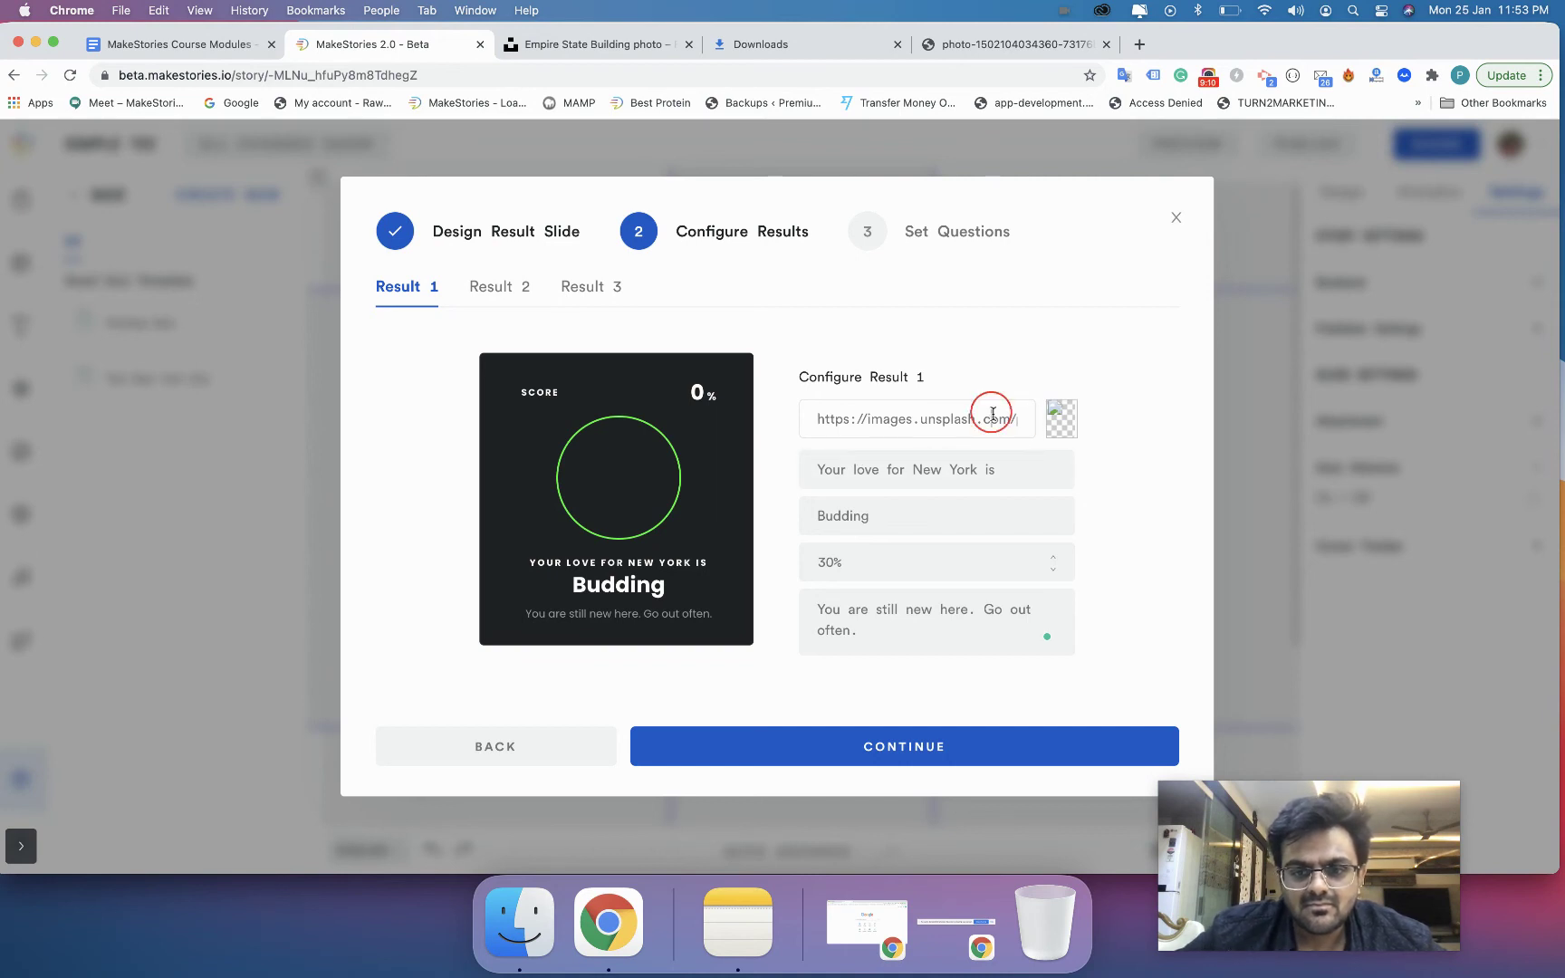
Clear Result 1's image address and replace it with the copied Empire State Building photo link.
triple_click(993, 413)
key(BackSpace)
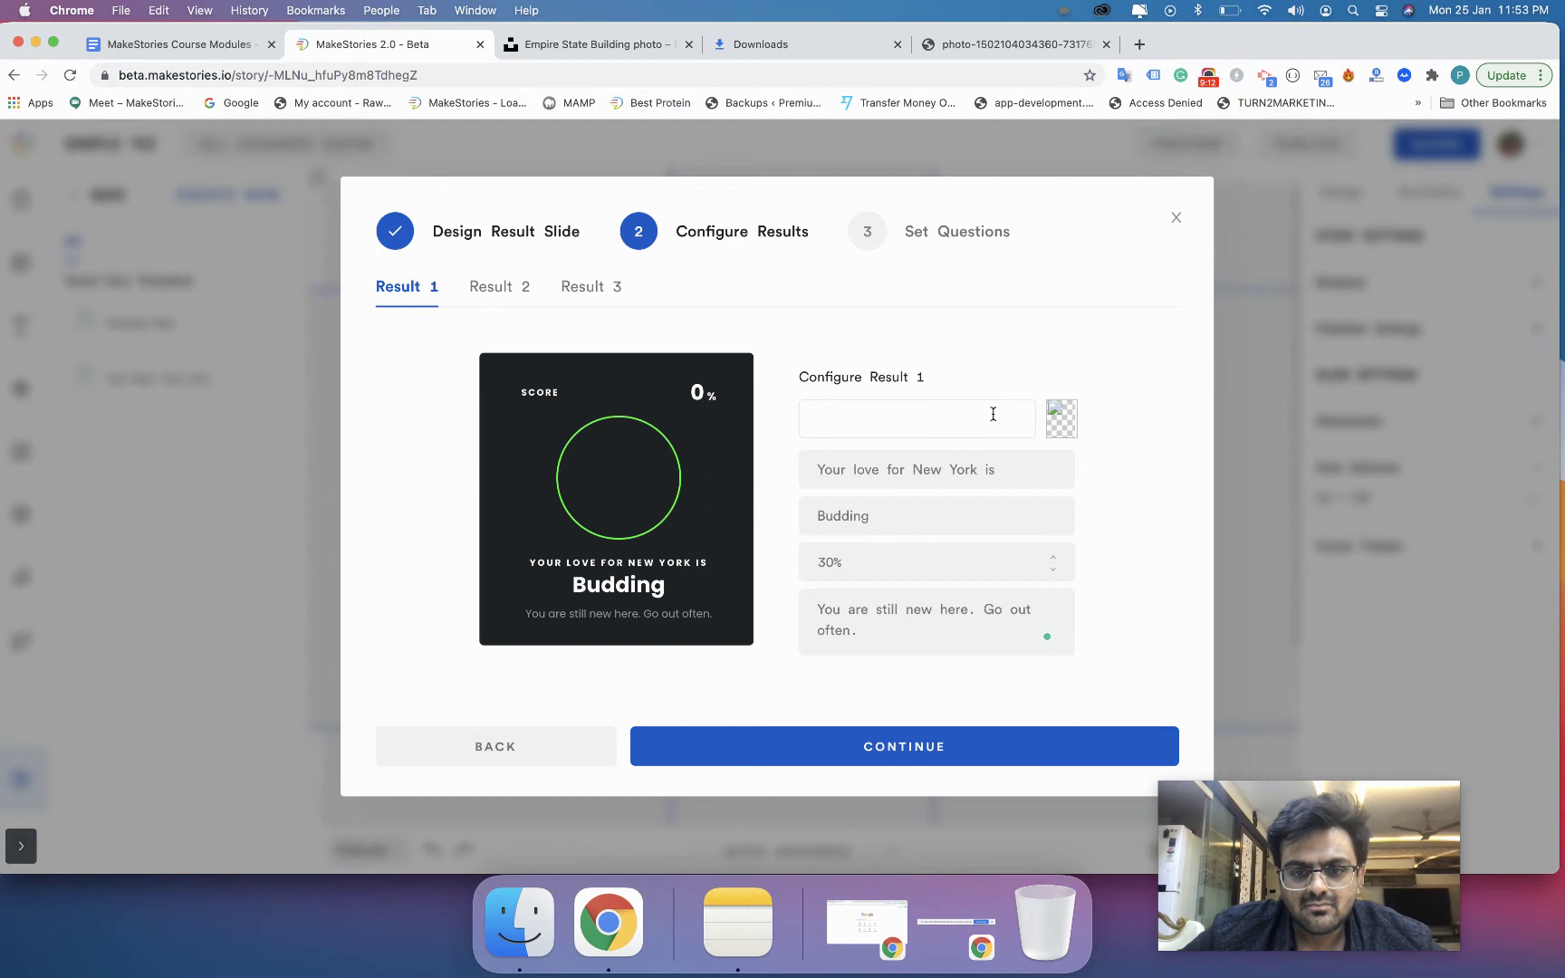
key(super+v)
key(Tab)
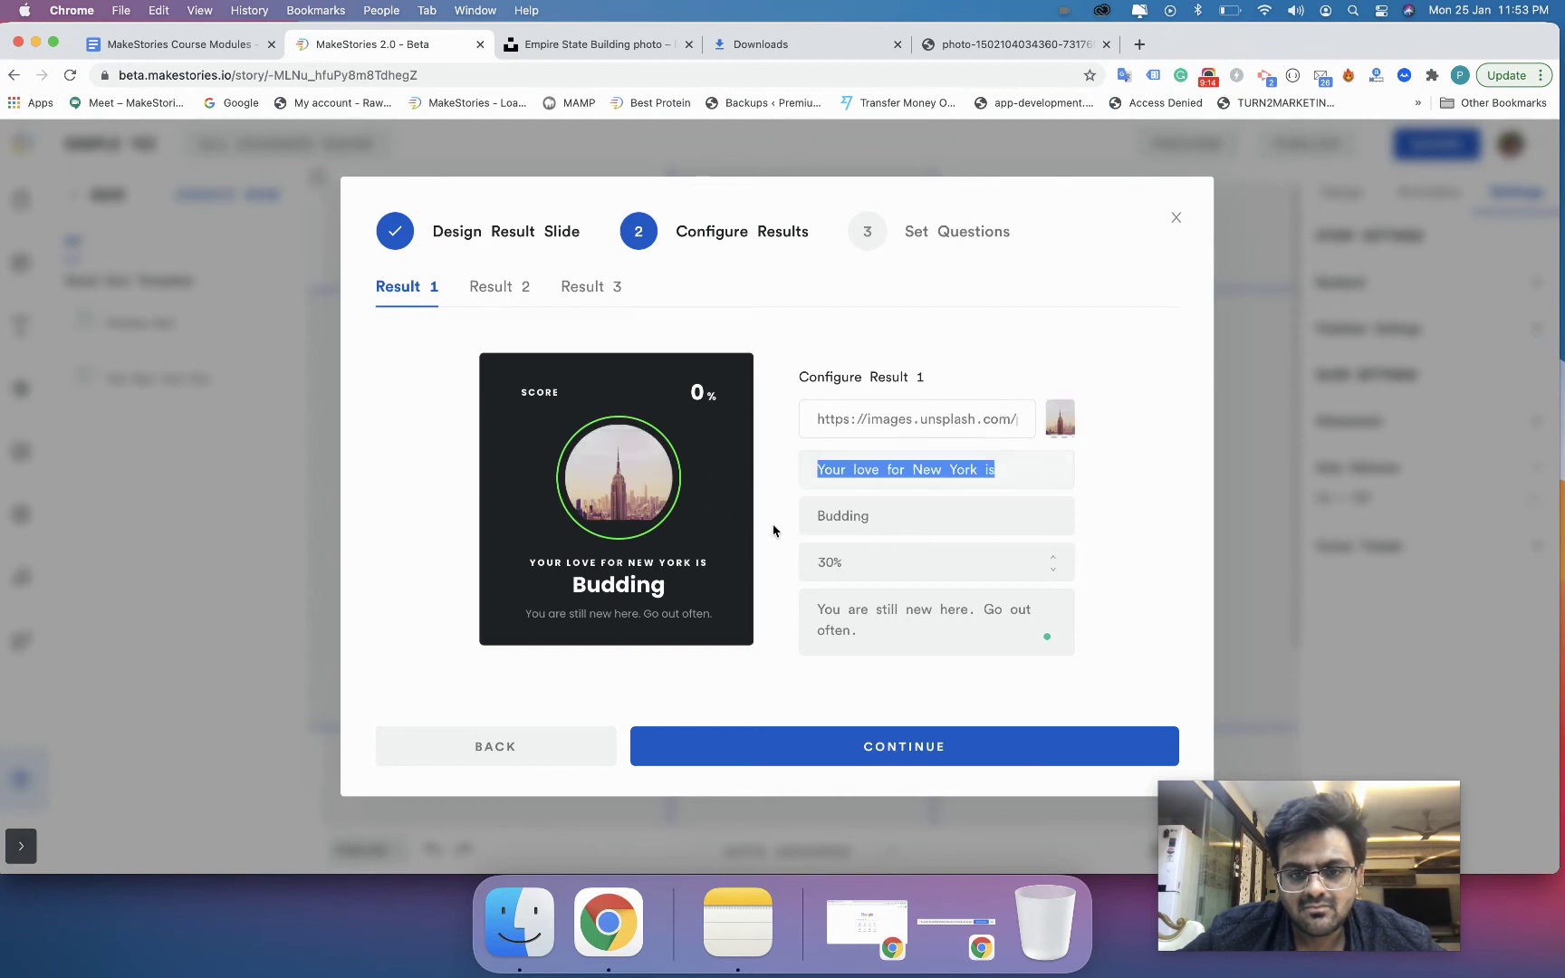
click(499, 290)
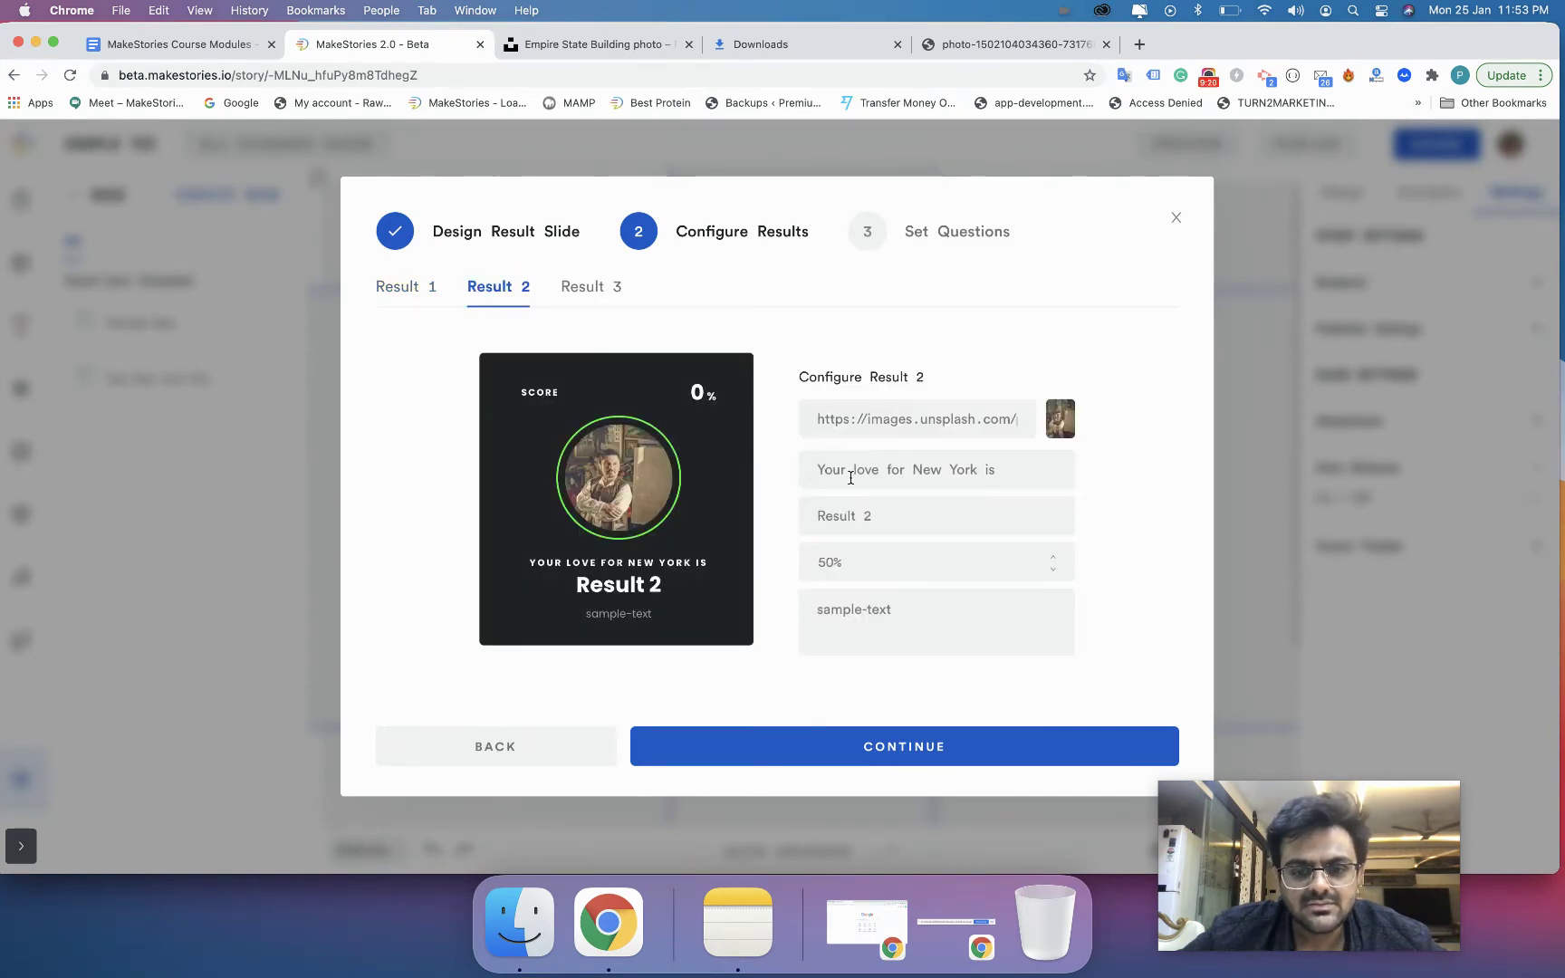
click(850, 518)
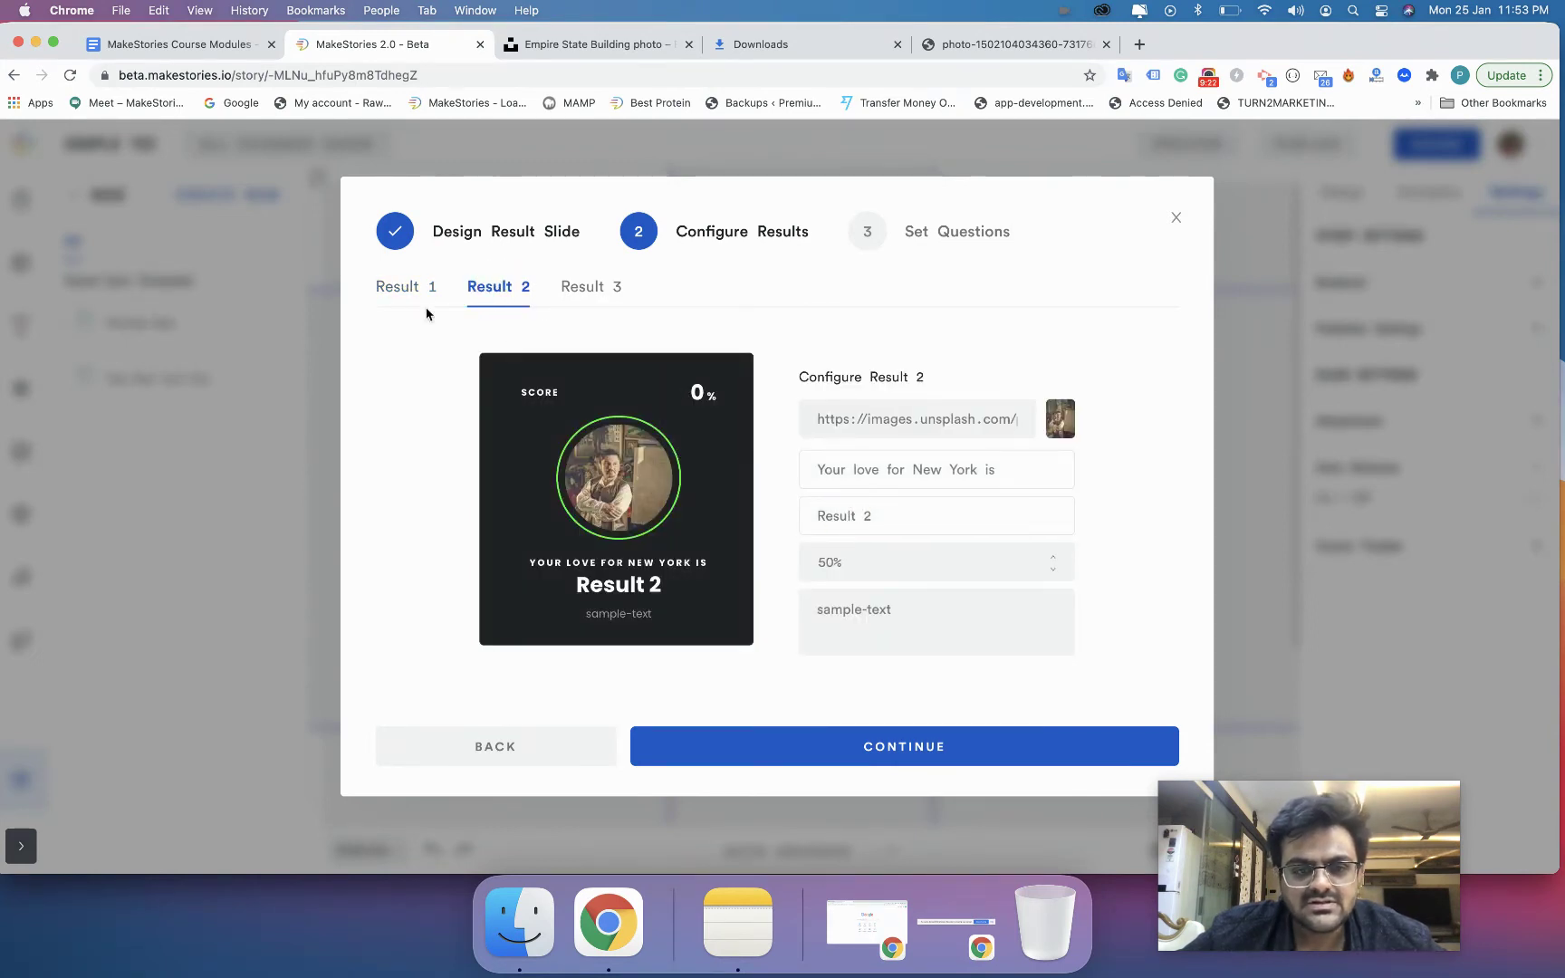
click(395, 291)
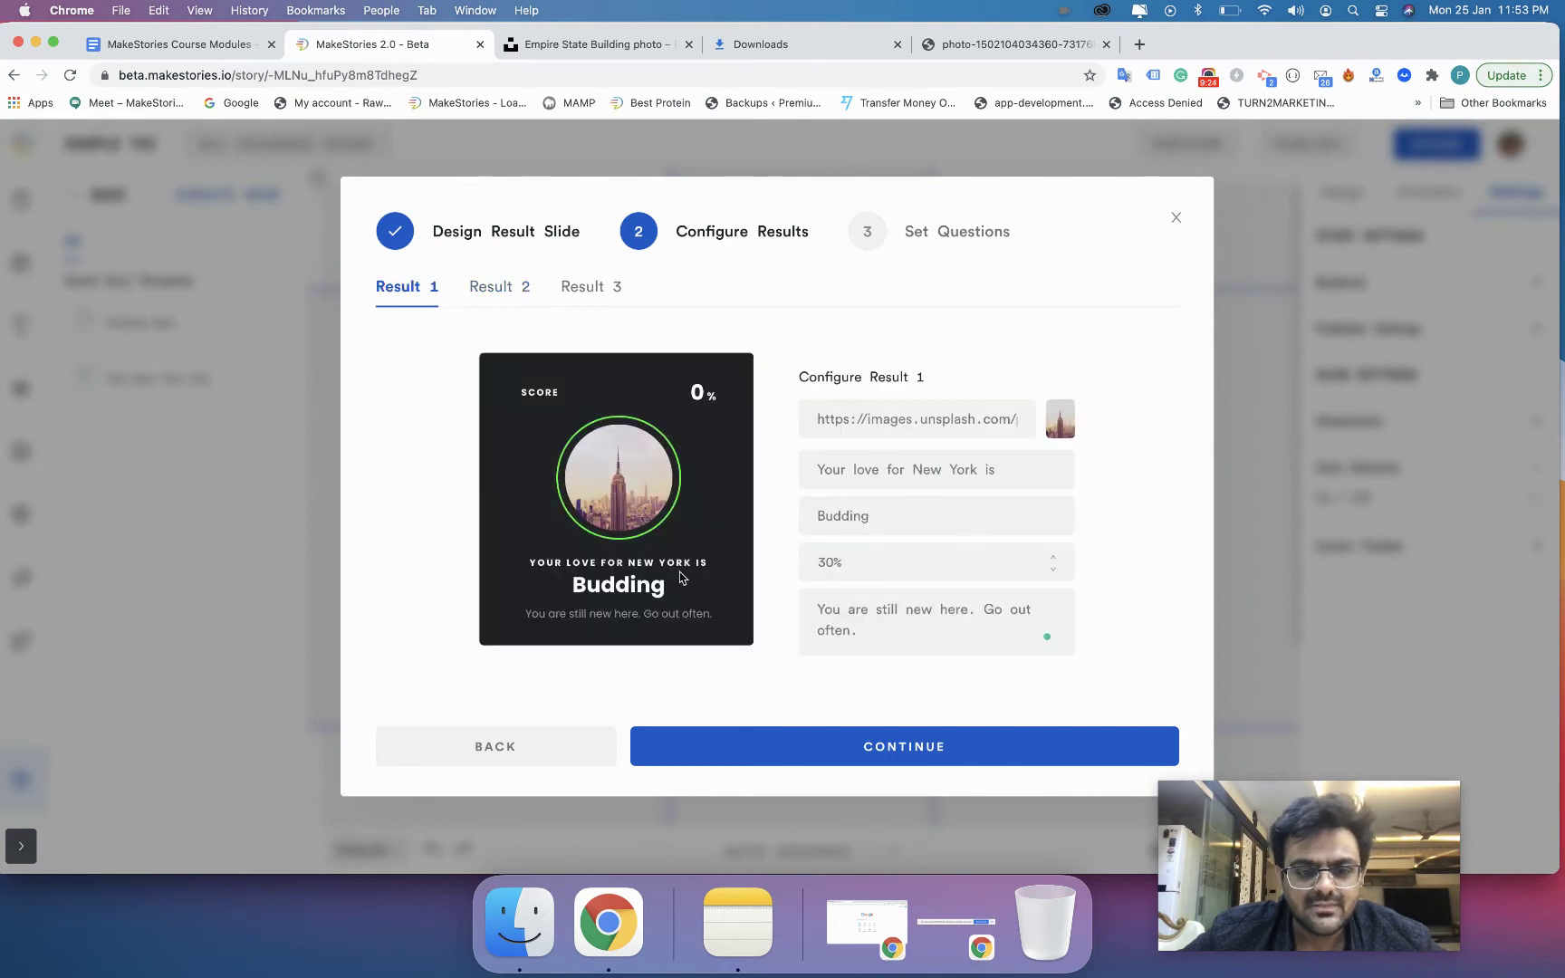
Set Result 2's title to "Showing up" and its score percentage to 70%.
click(492, 291)
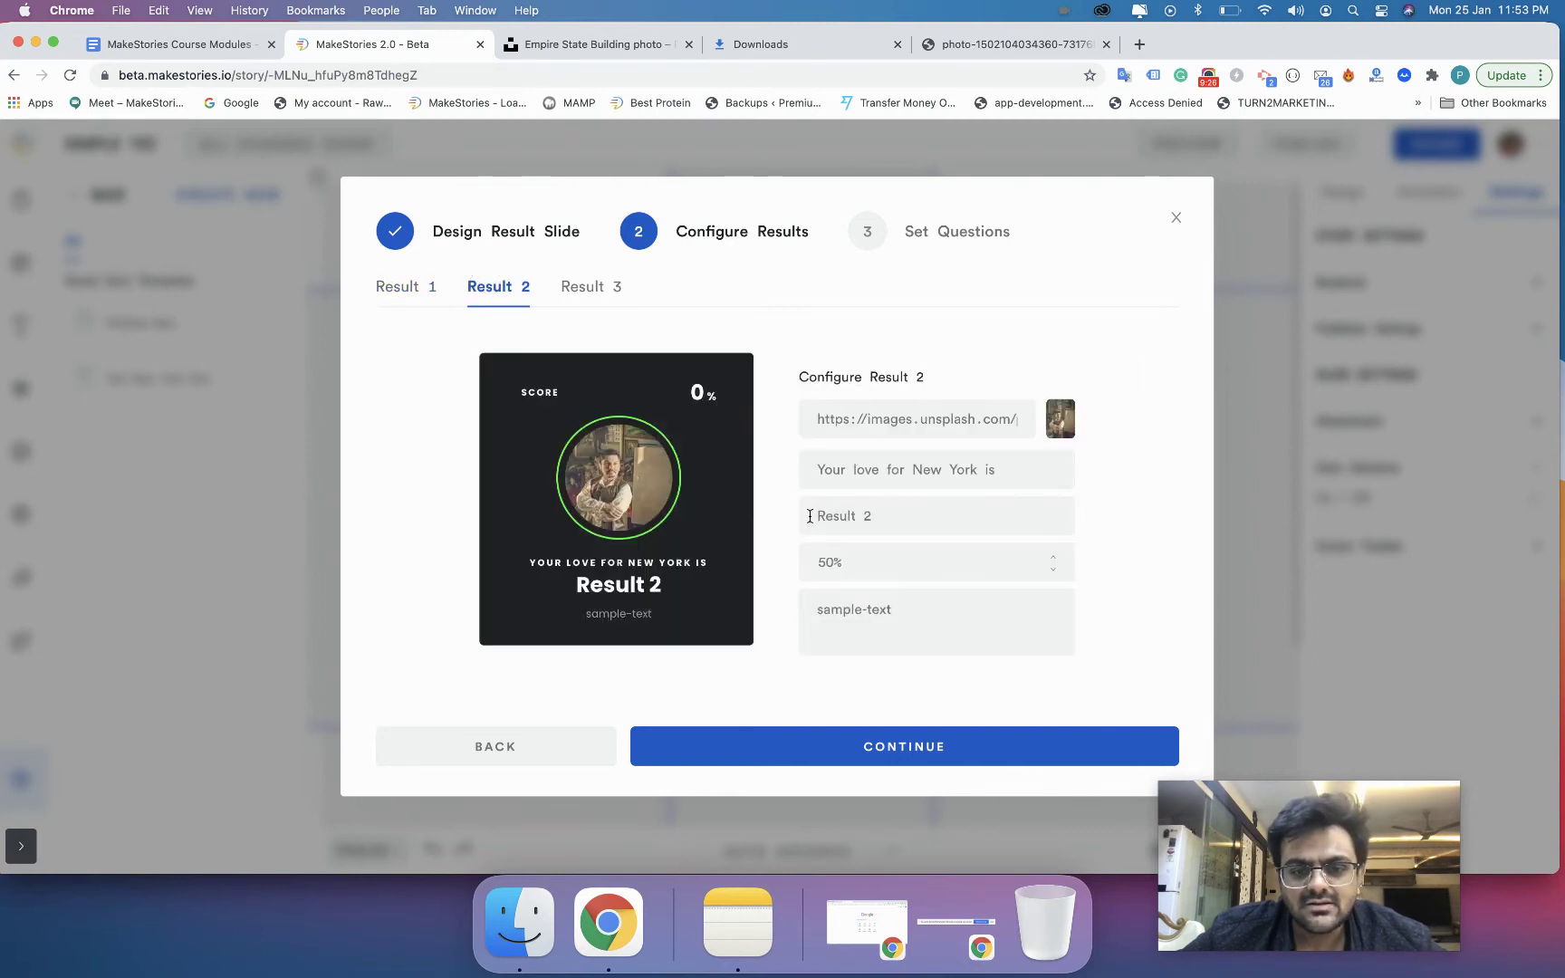
click(831, 526)
key(super+a)
key(BackSpace)
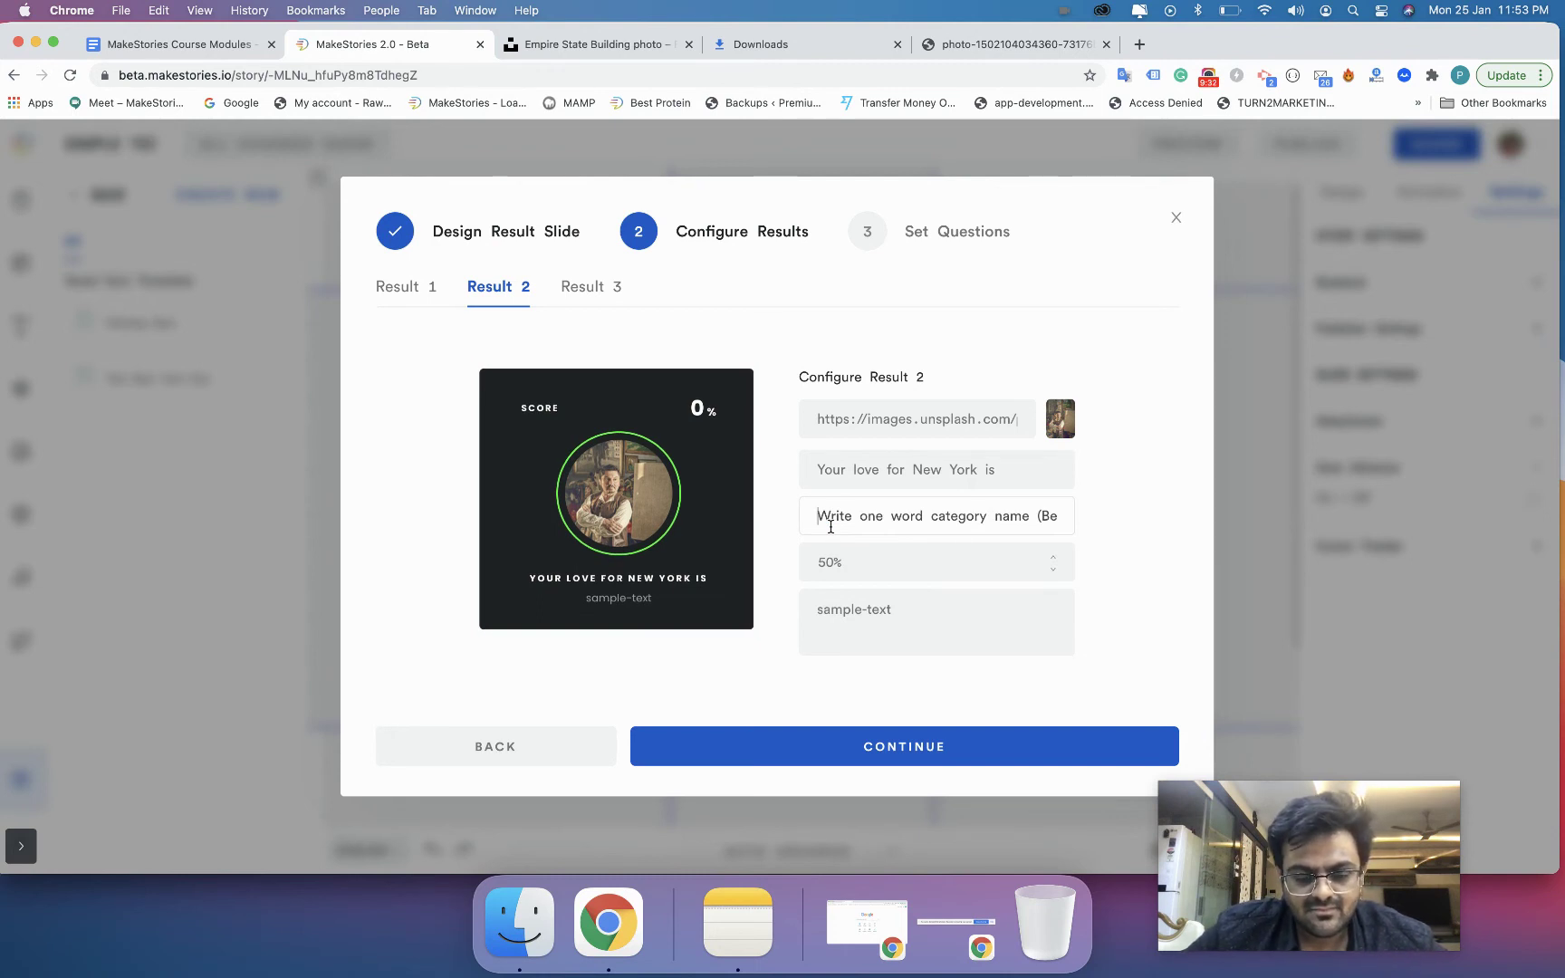
text(Gr)
key(BackSpace)
key(BackSpace)
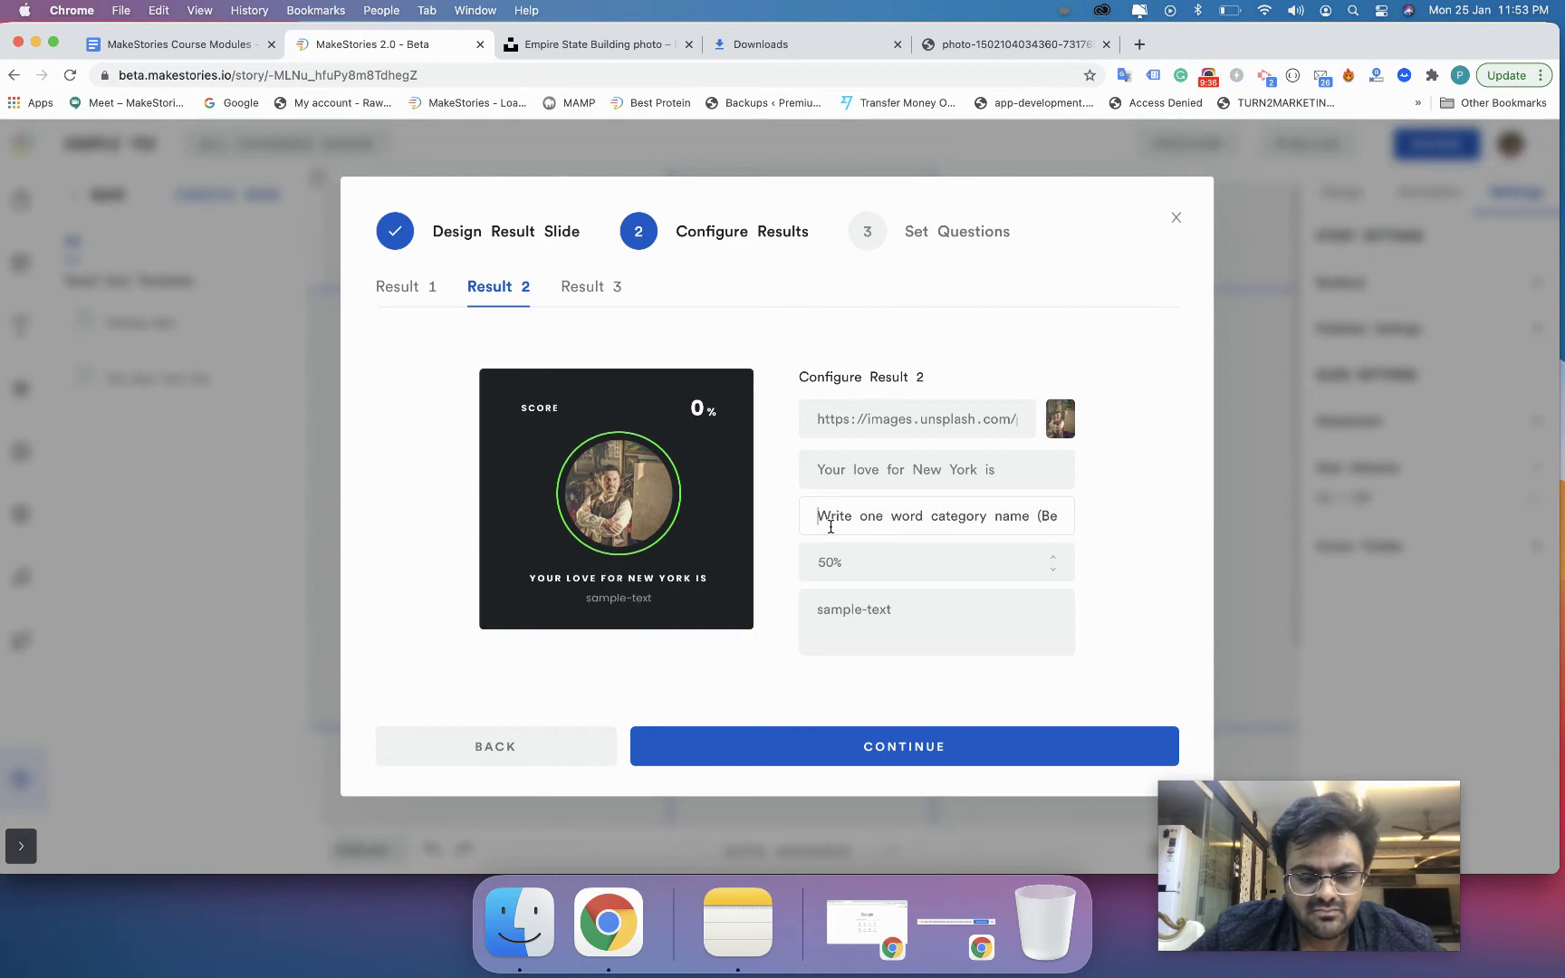
text(showingup)
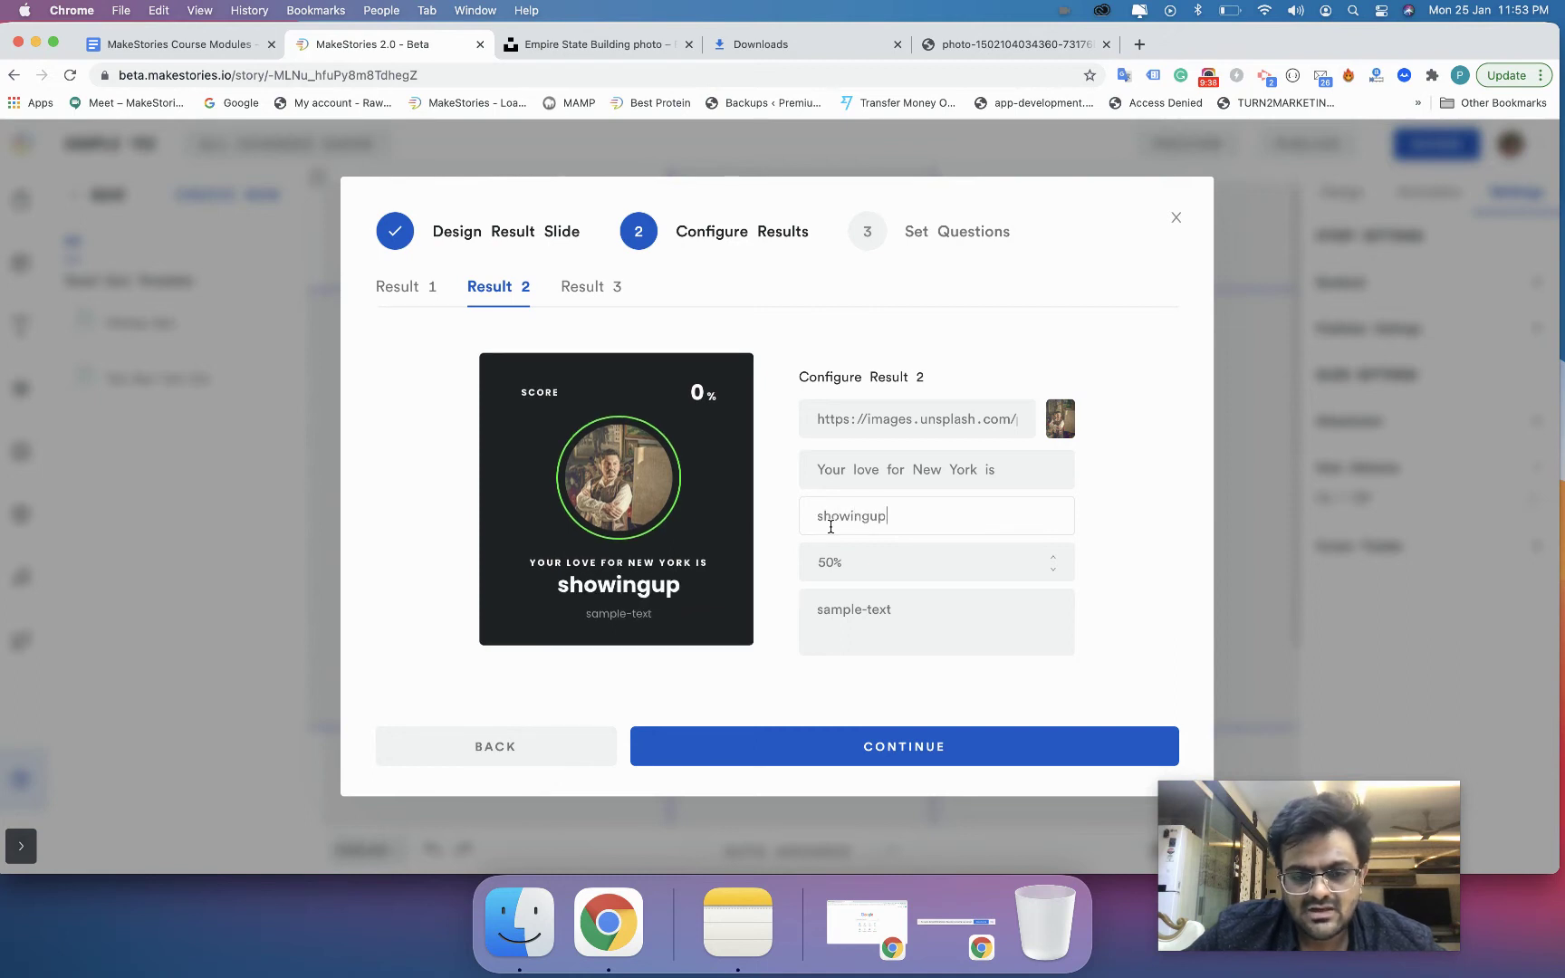
key(Delete)
text(S)
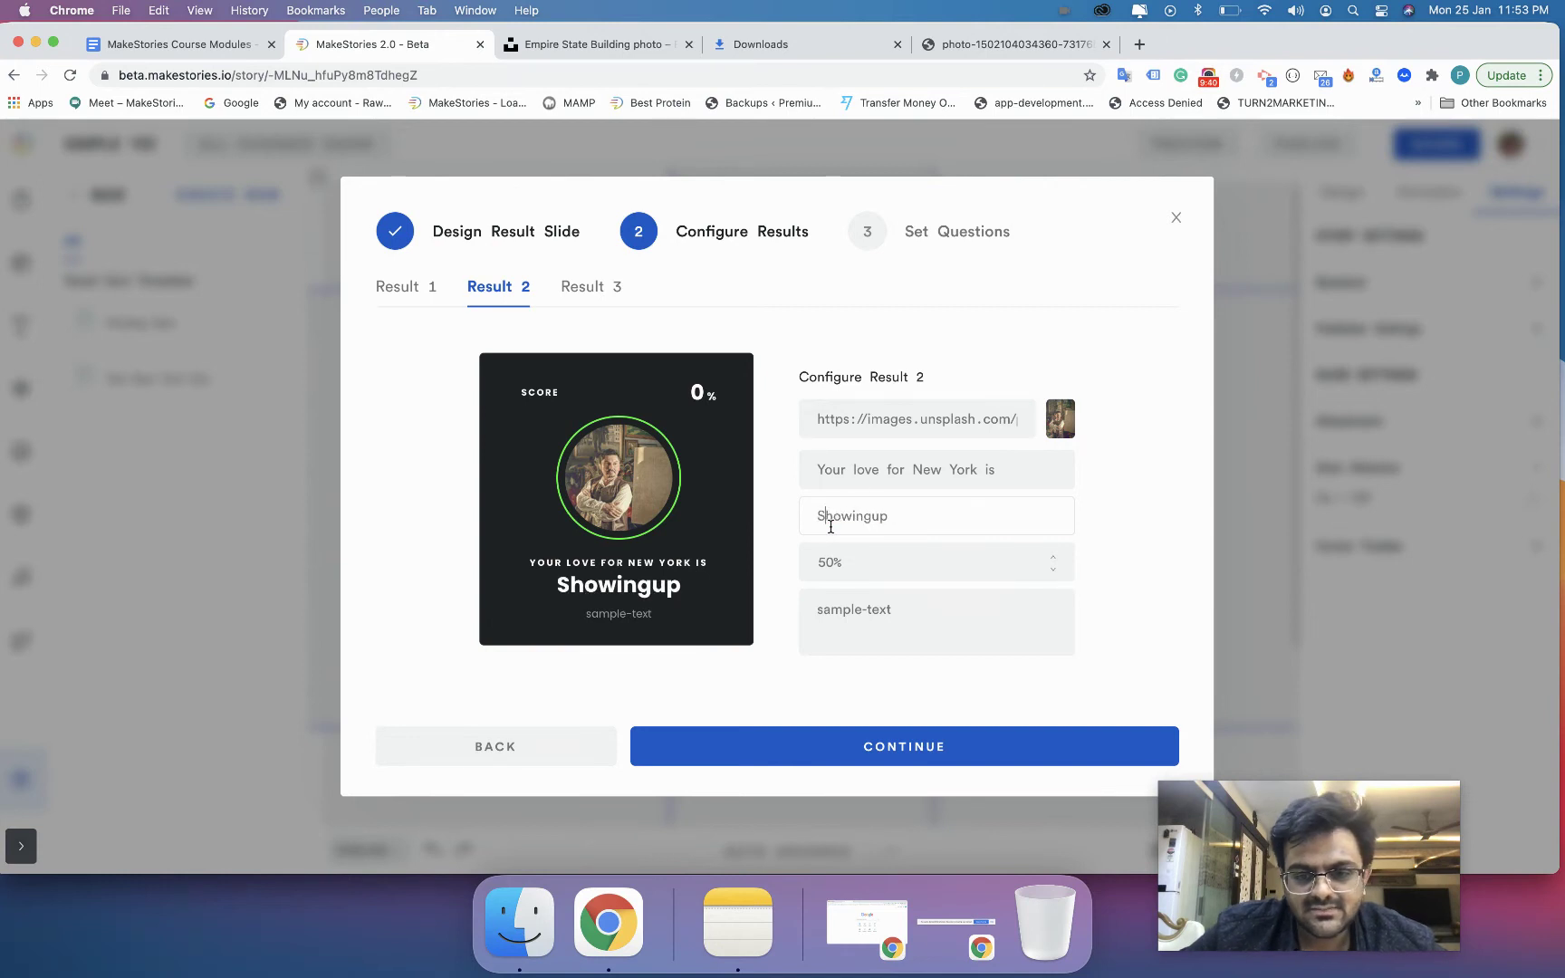
key(Left)
key(Left)
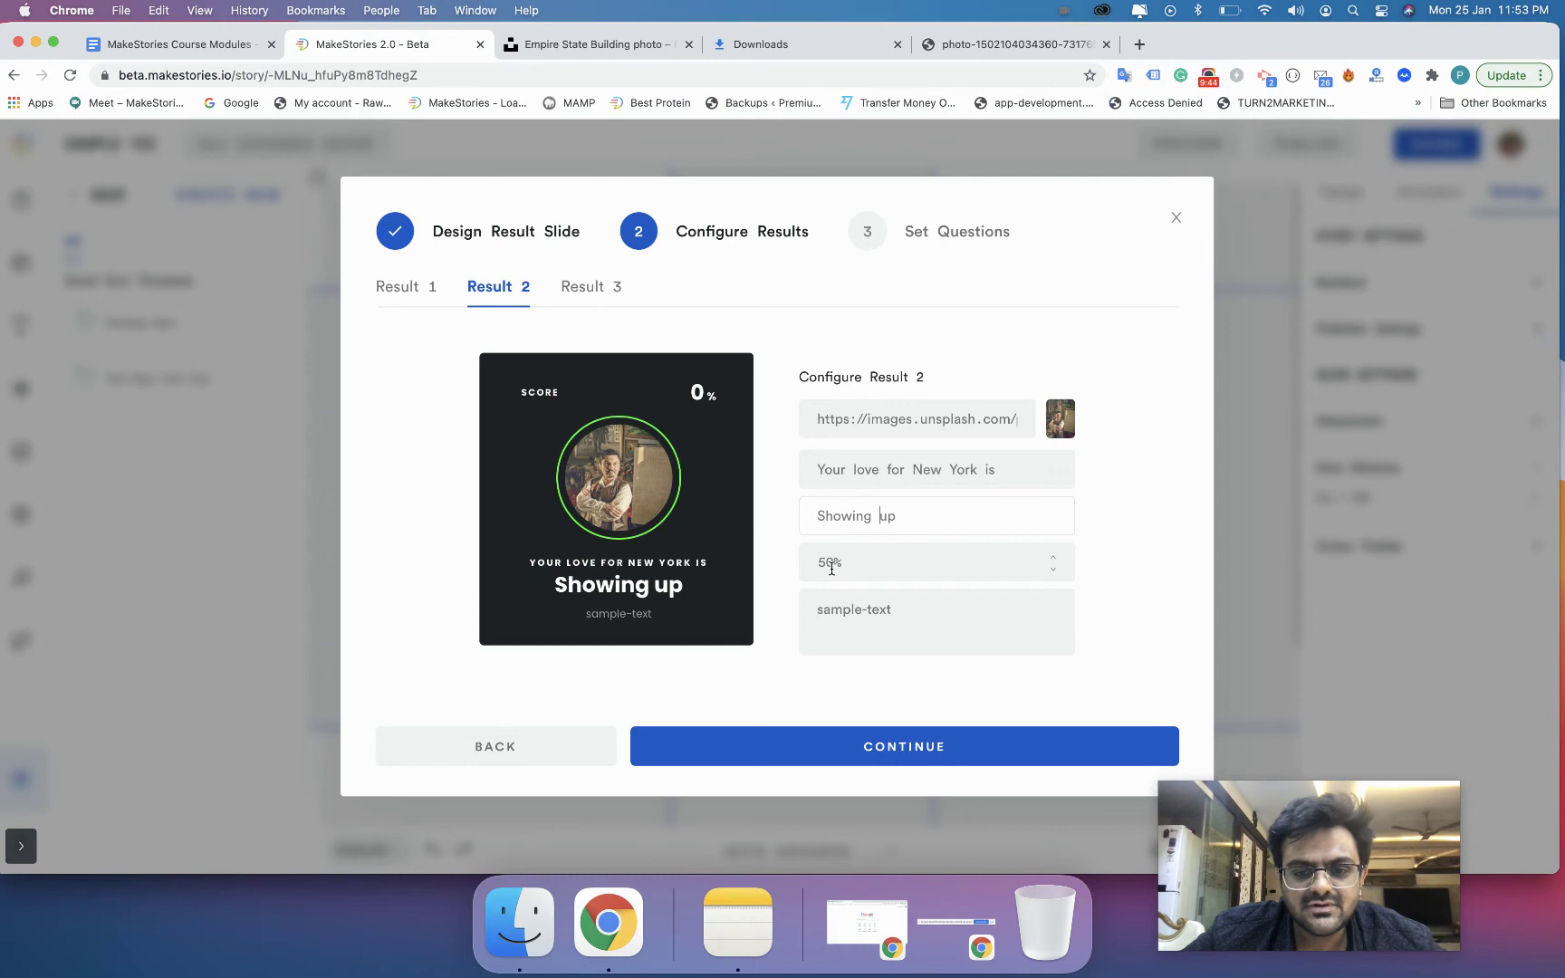
double_click(818, 564)
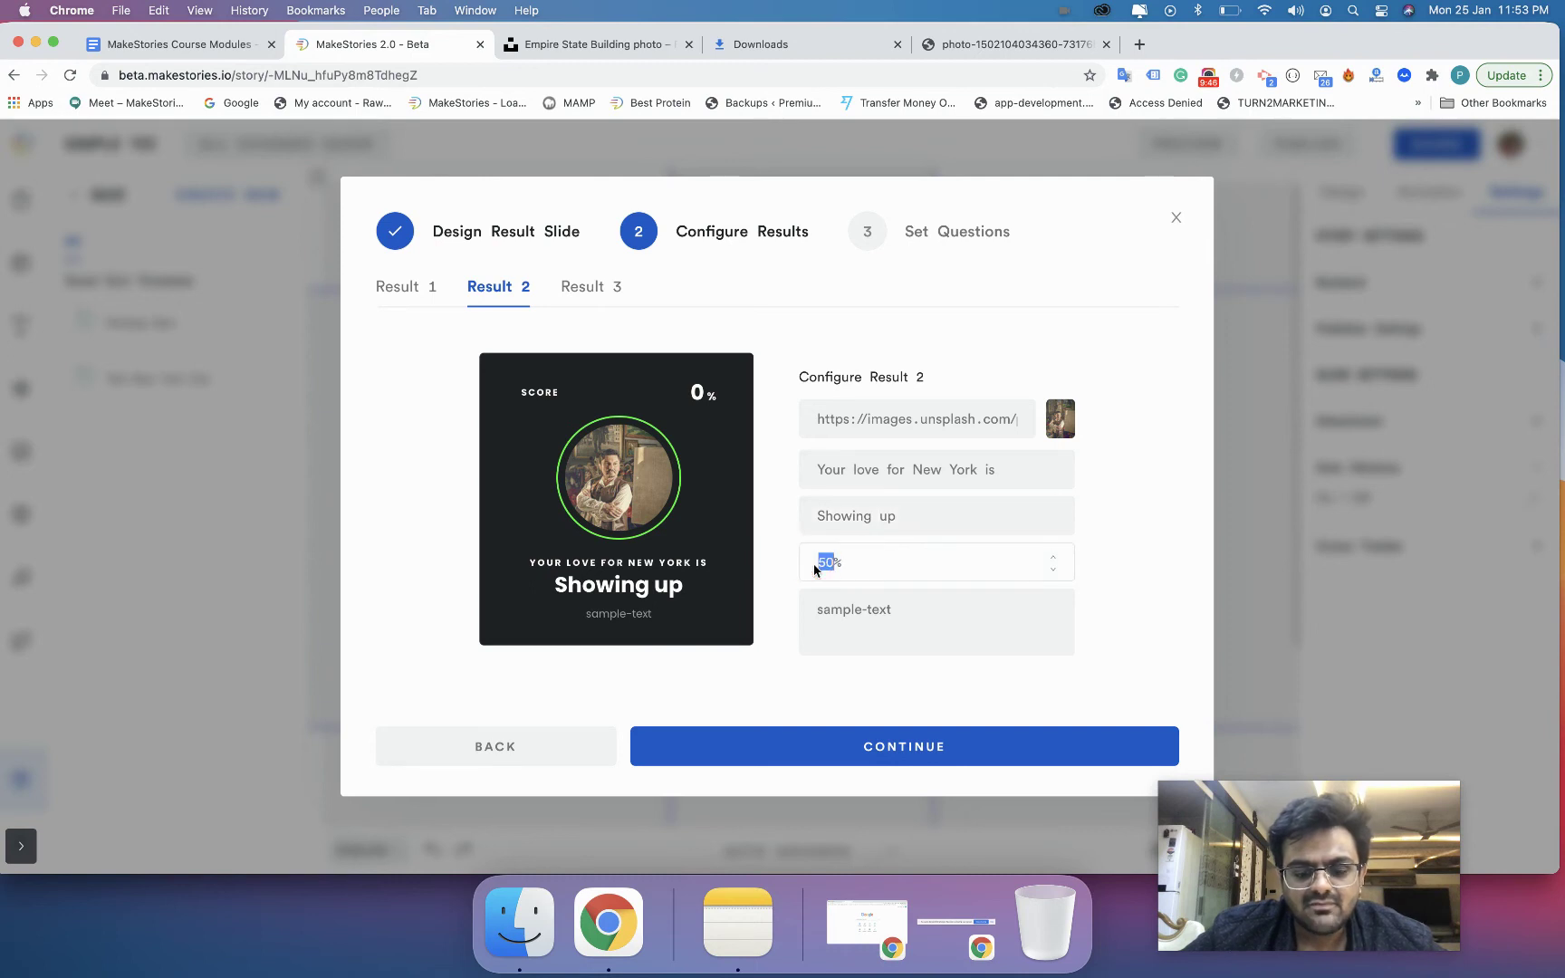
text(70)
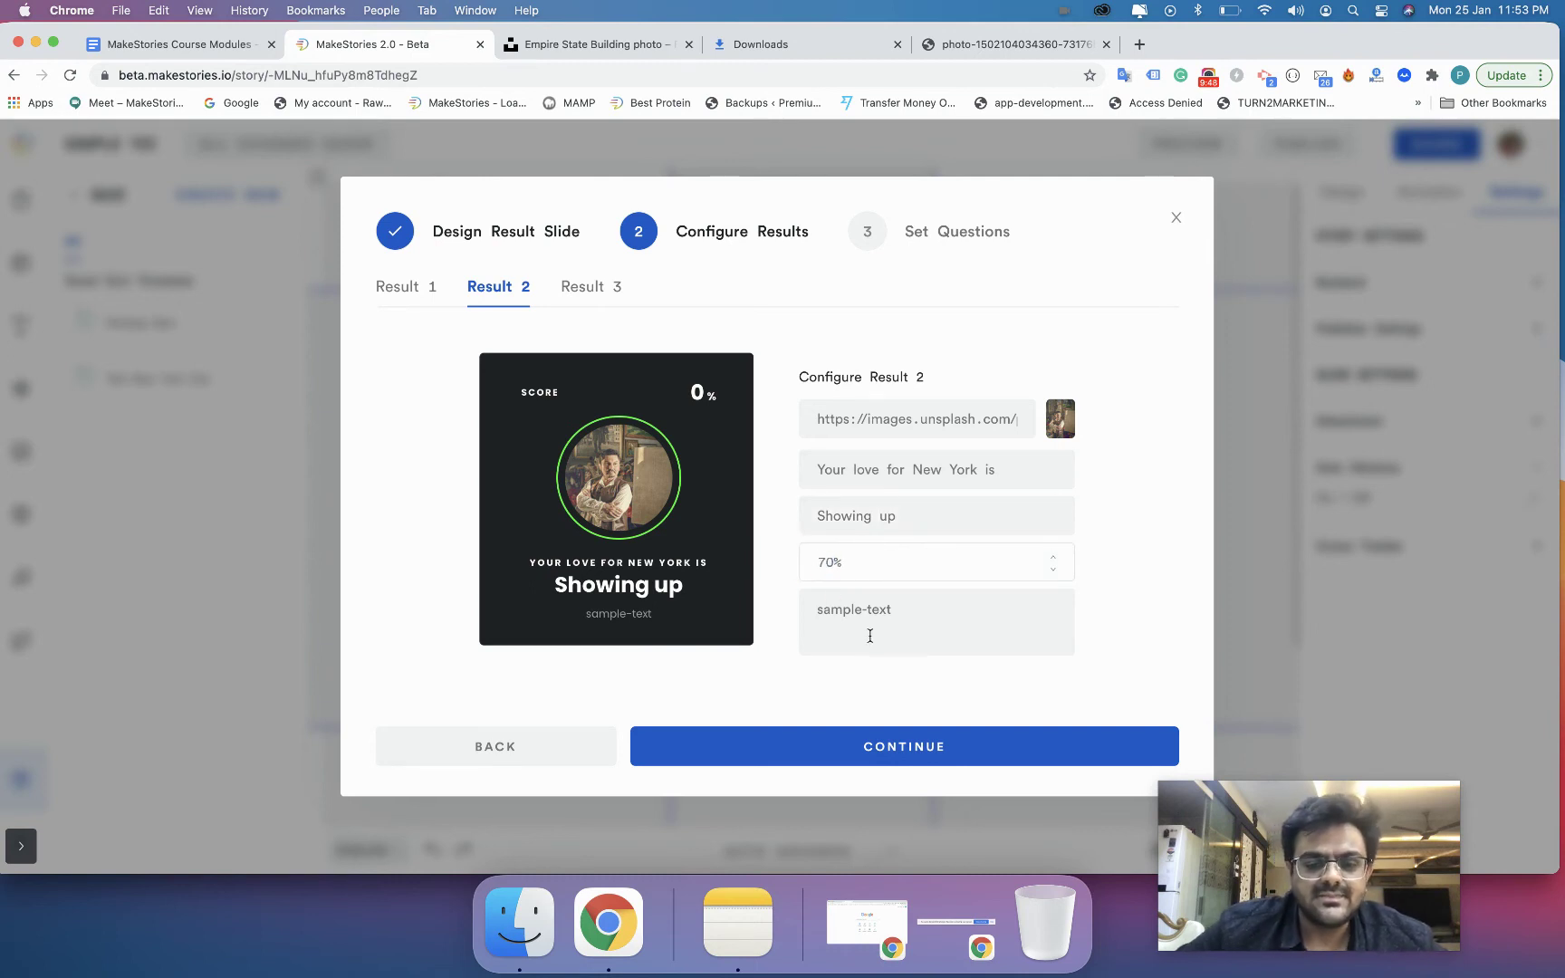
Replace Result 2's sample description with "You really know a lot about New York".
click(865, 616)
triple_click(865, 616)
key(BackSpace)
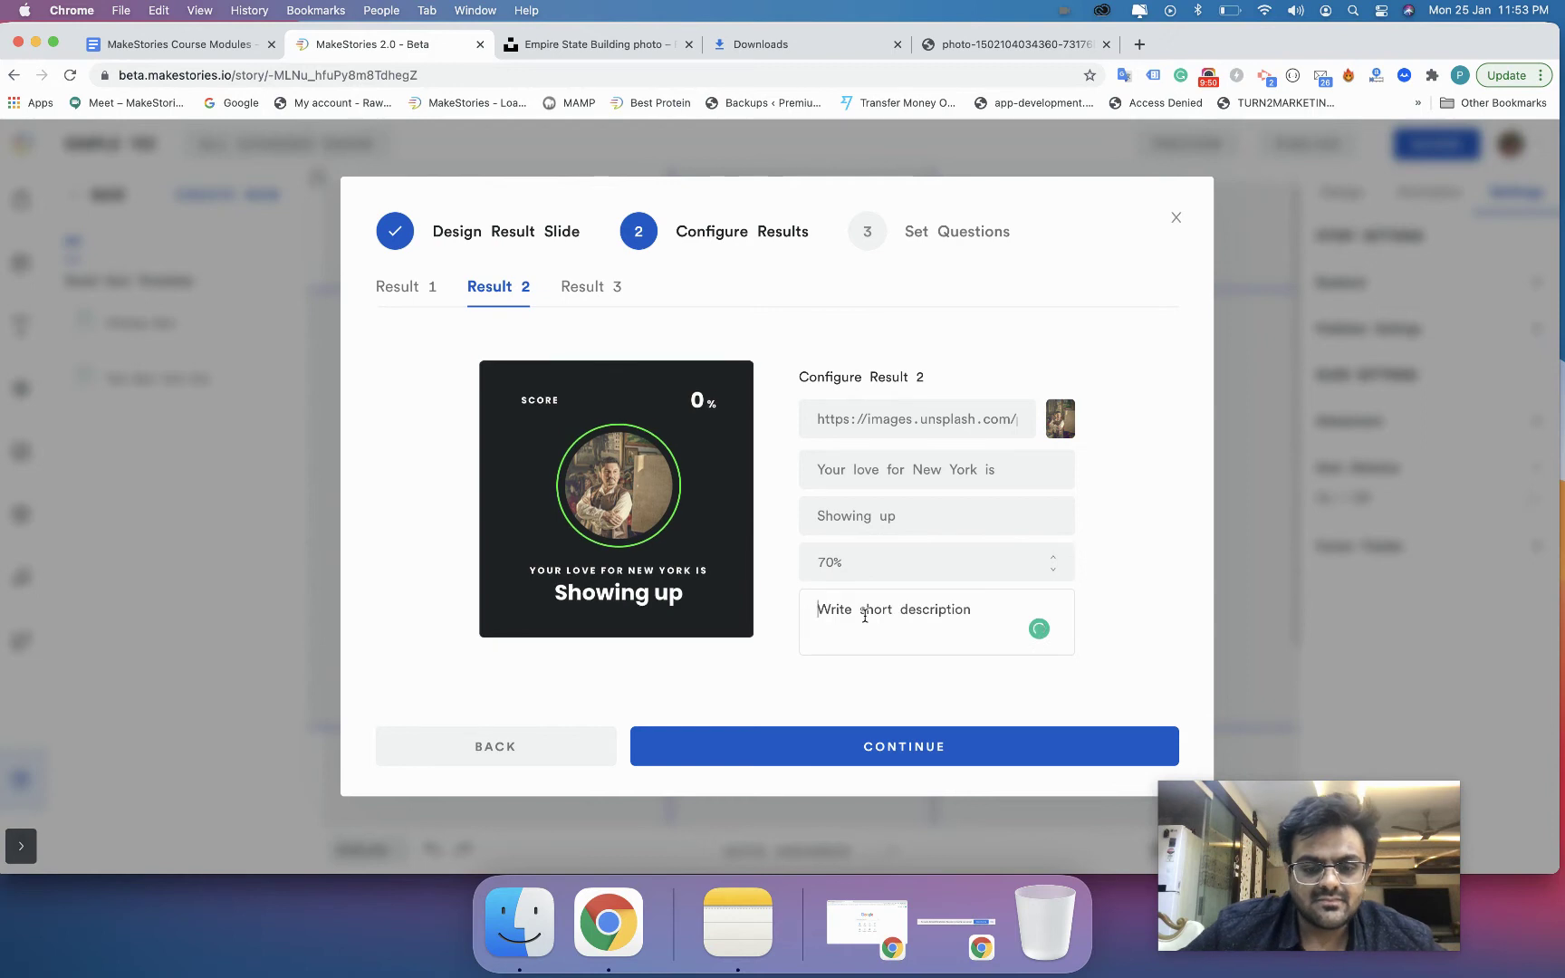
text(You relly)
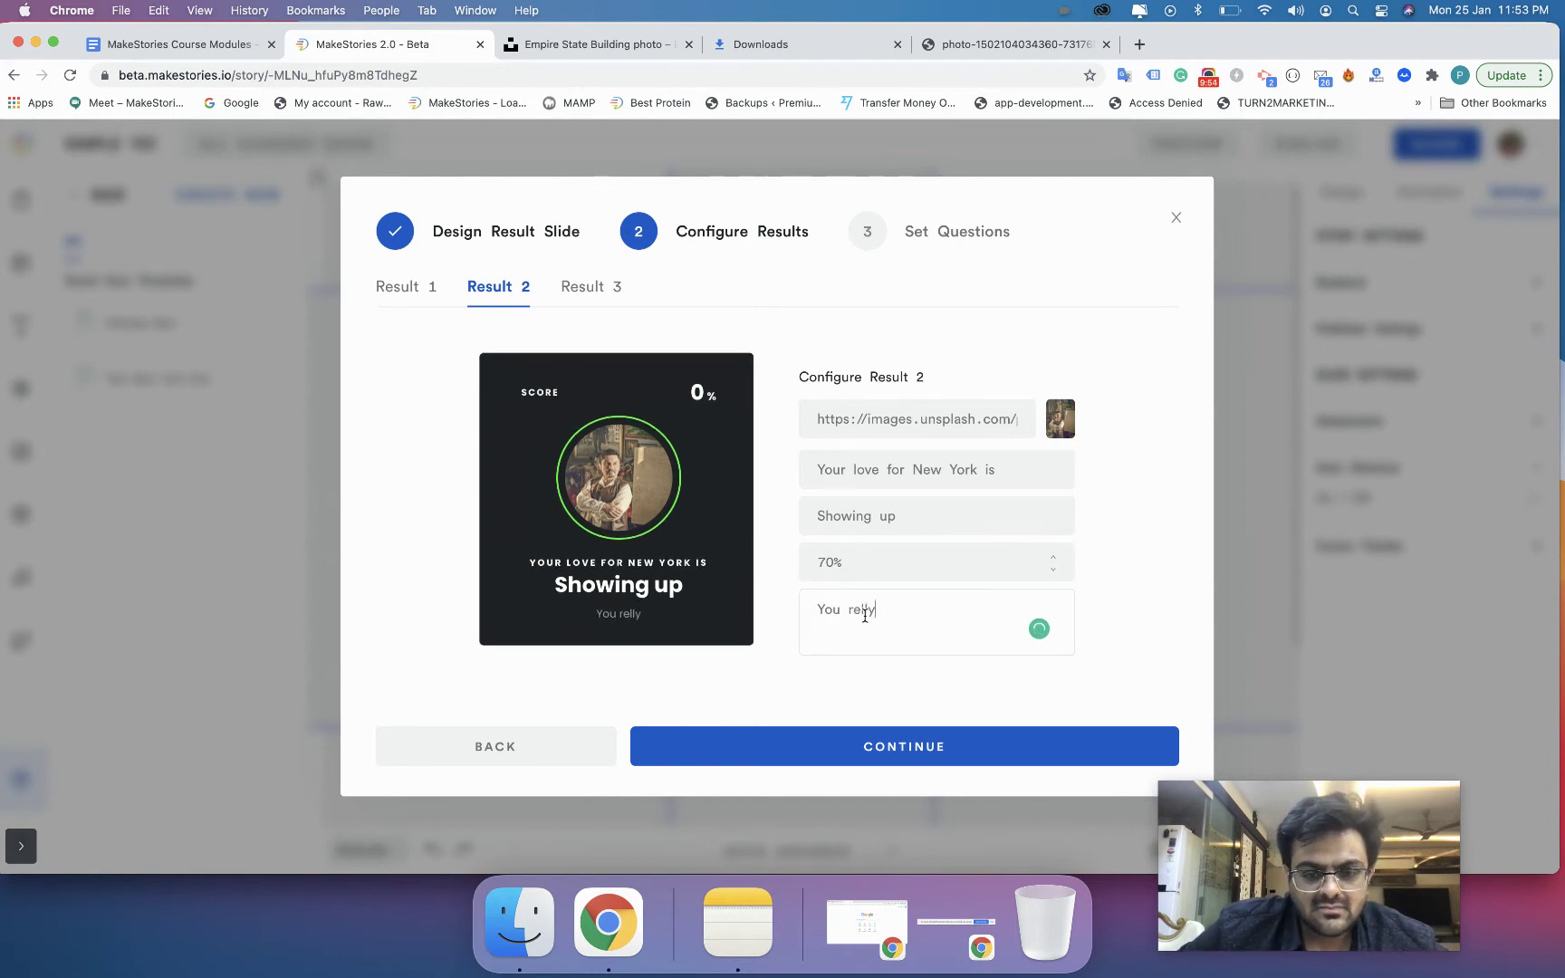
click(865, 616)
text(ally )
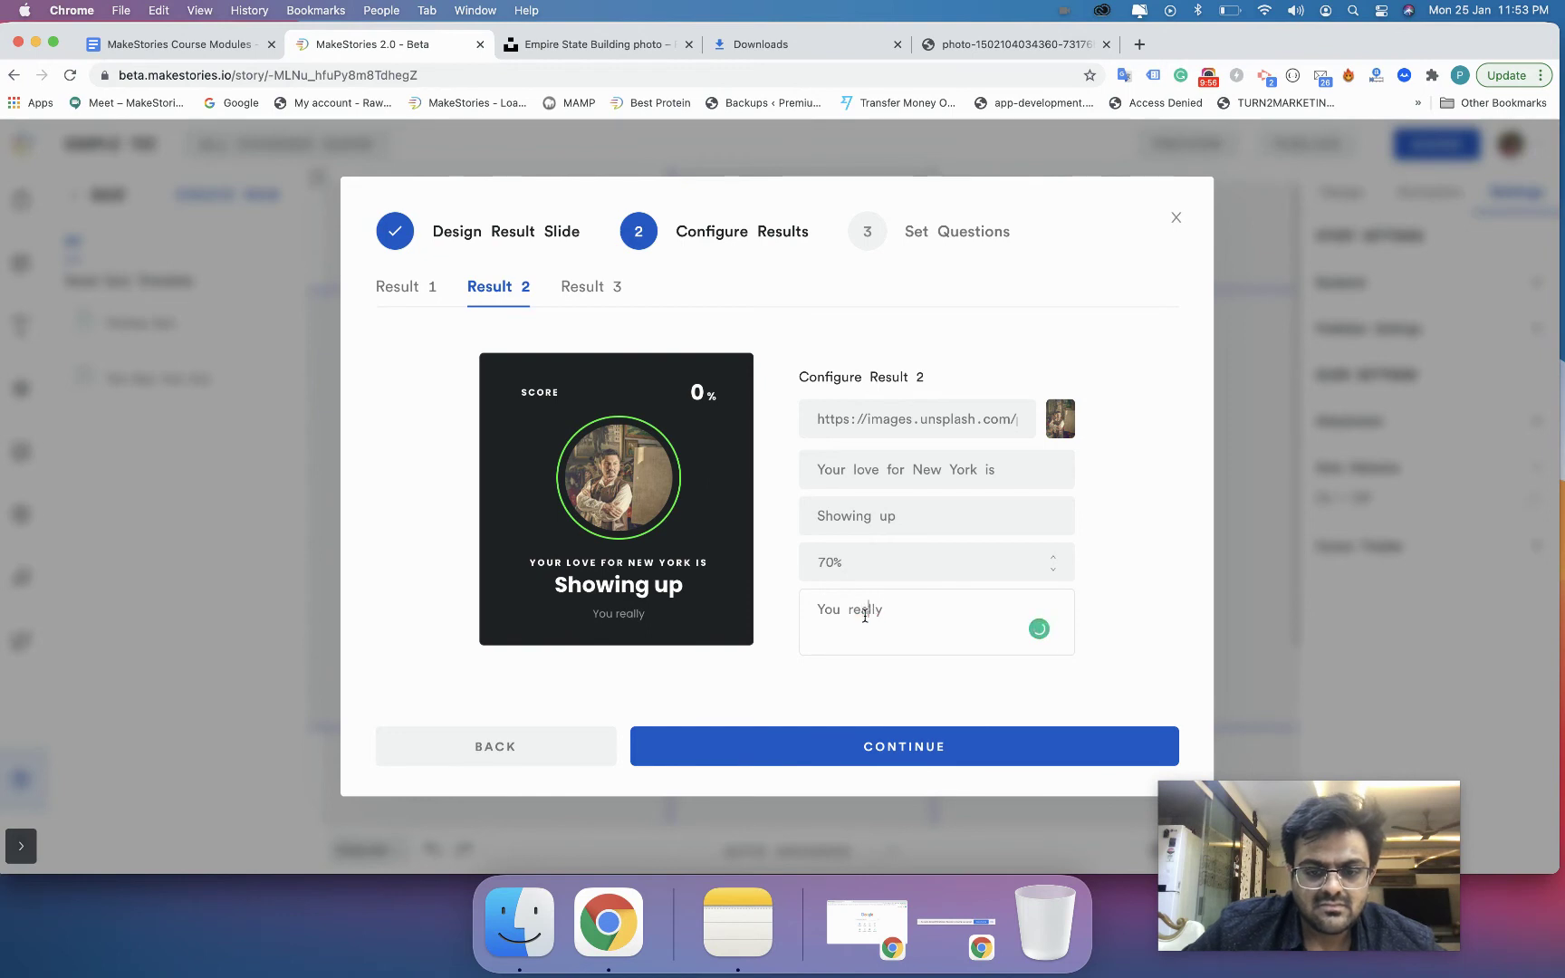
text(know a)
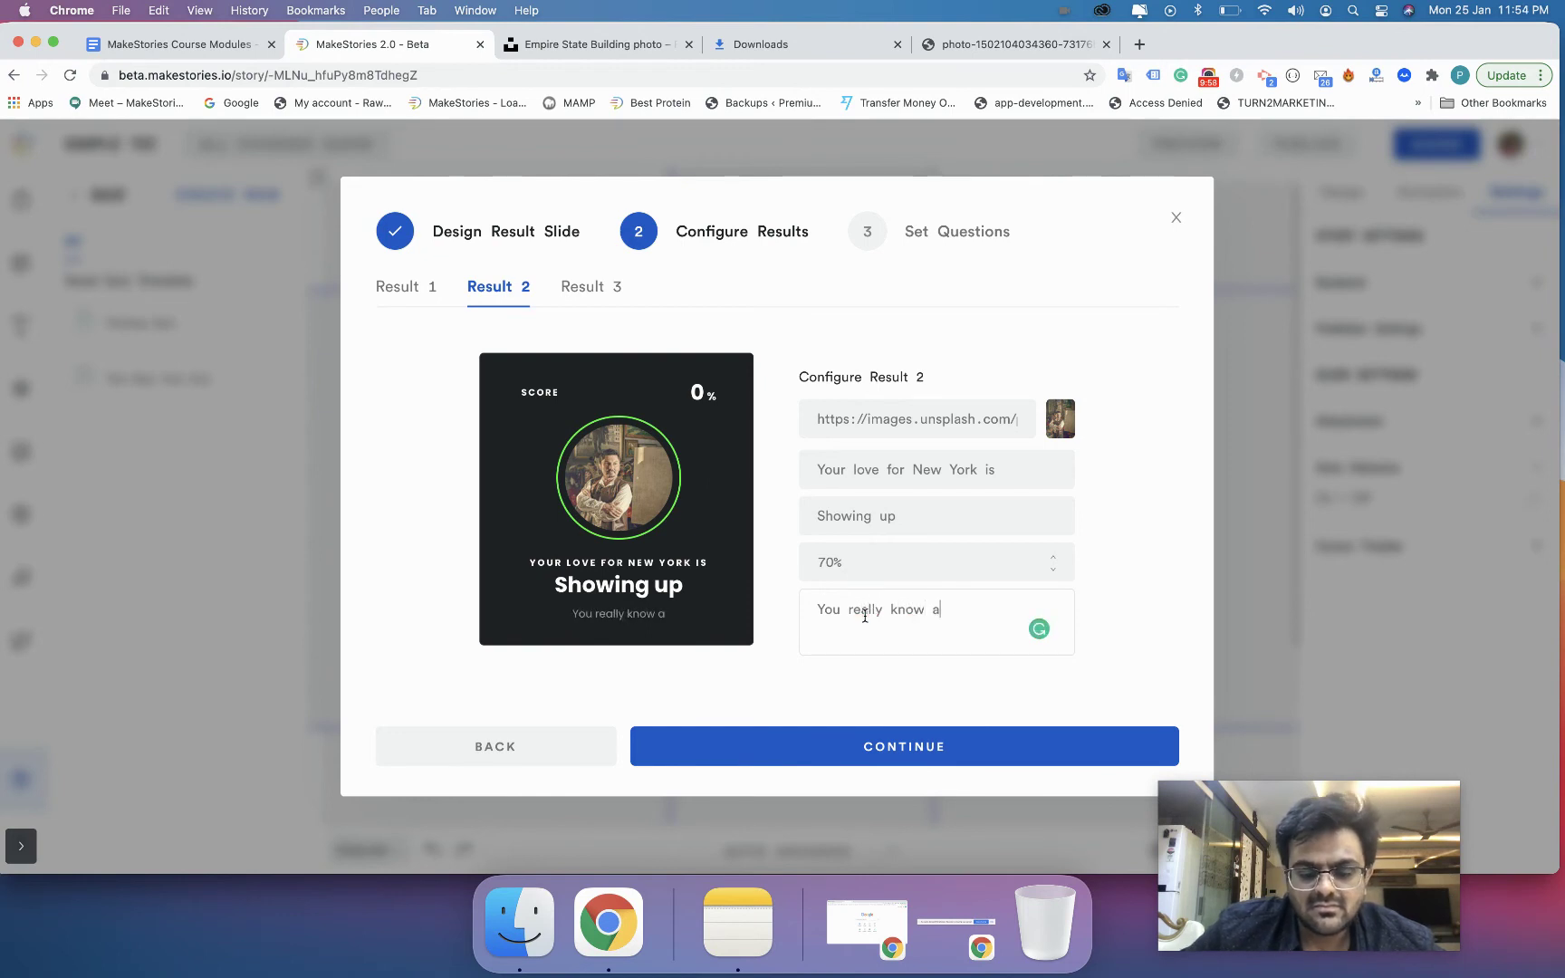
text( lot about New )
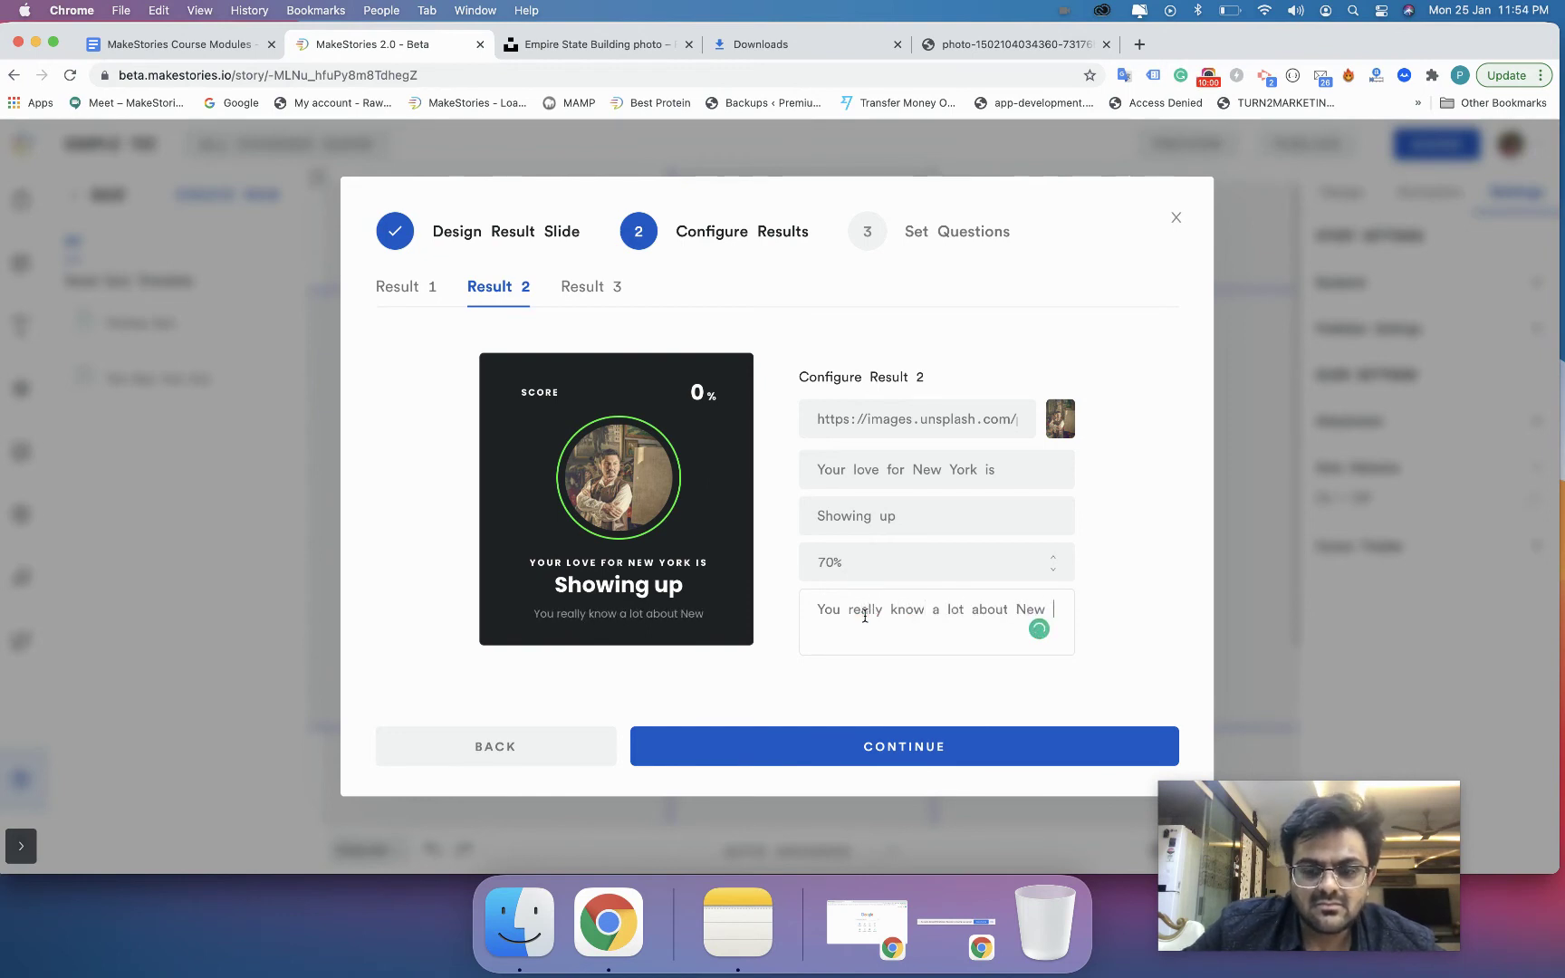
text(York)
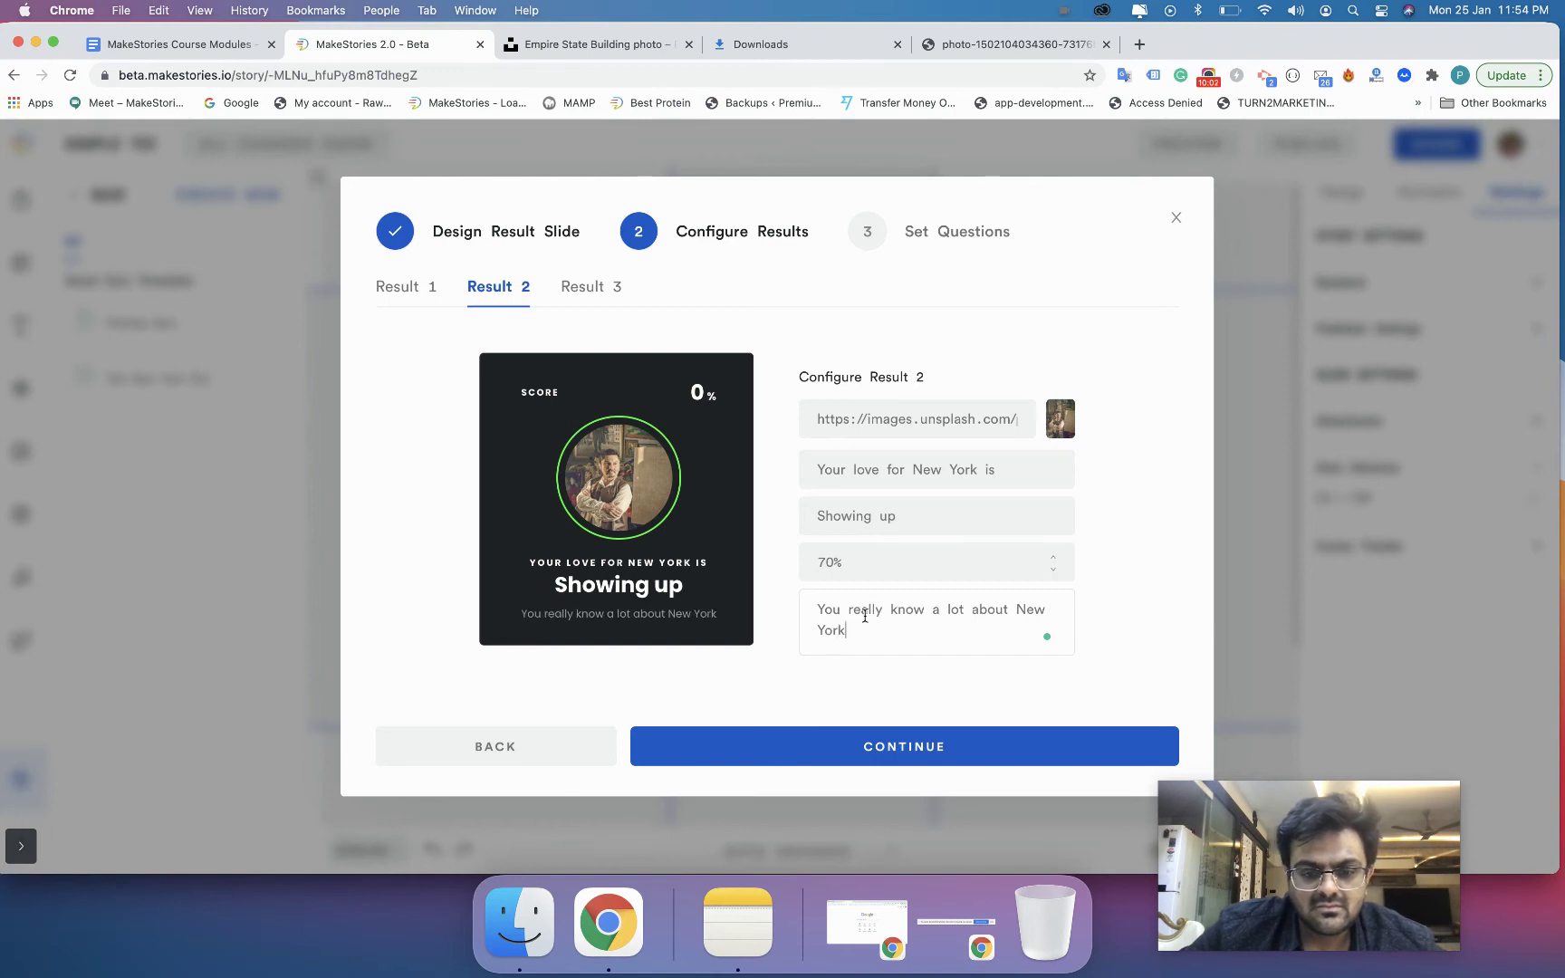
Set Result 3's title to "Visible" and its score percentage to 100%.
click(618, 291)
click(869, 515)
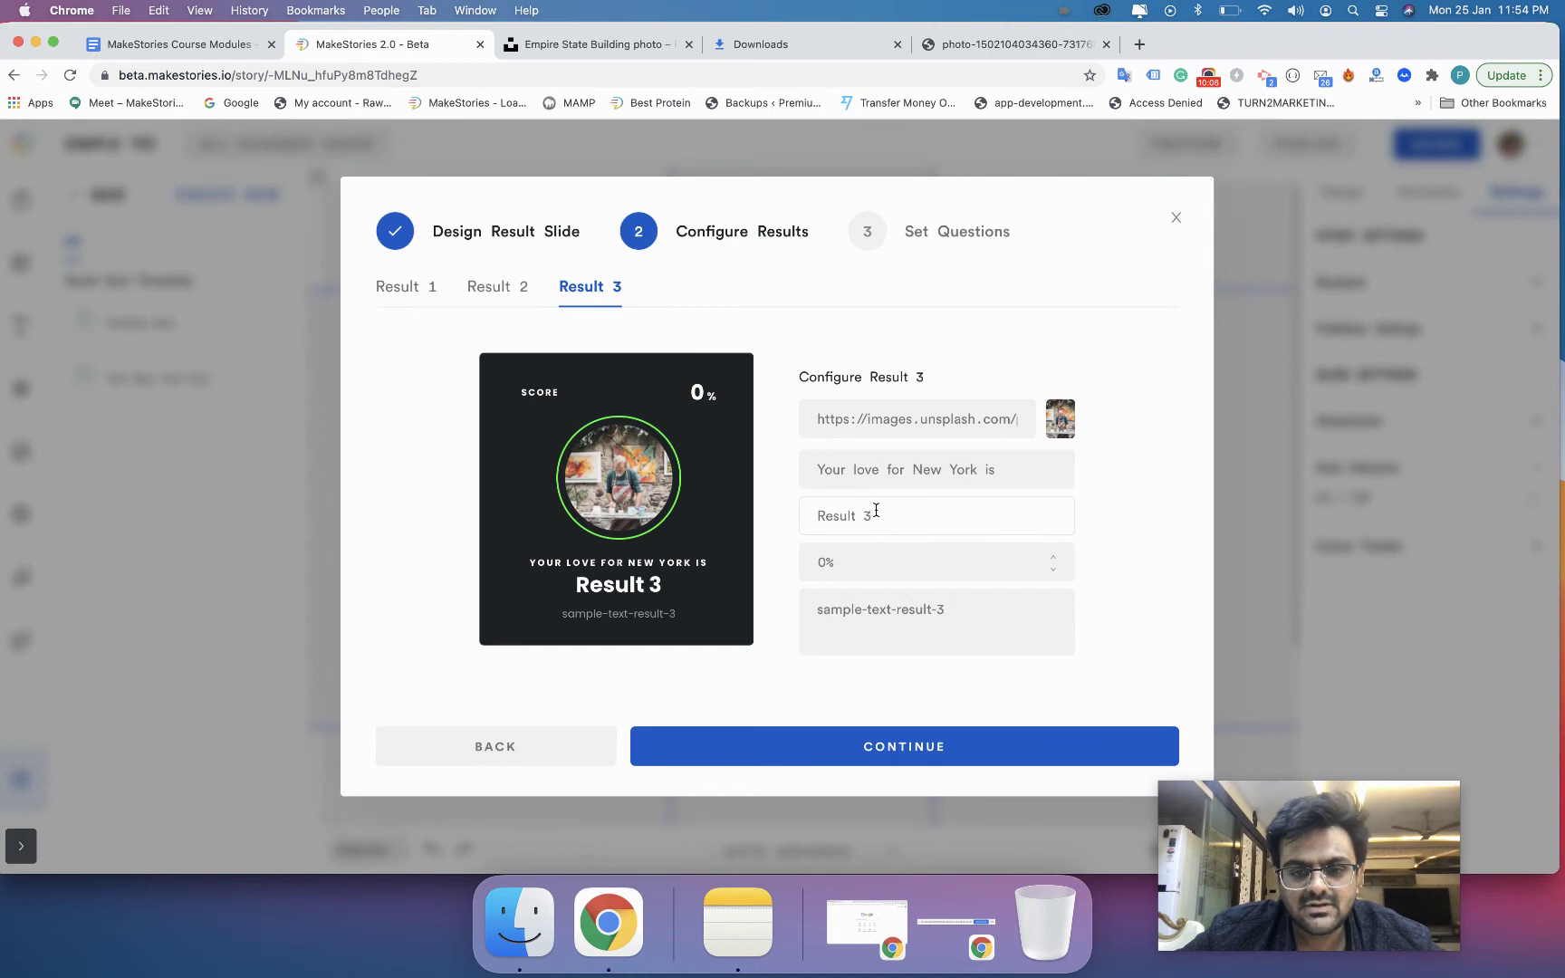
triple_click(873, 510)
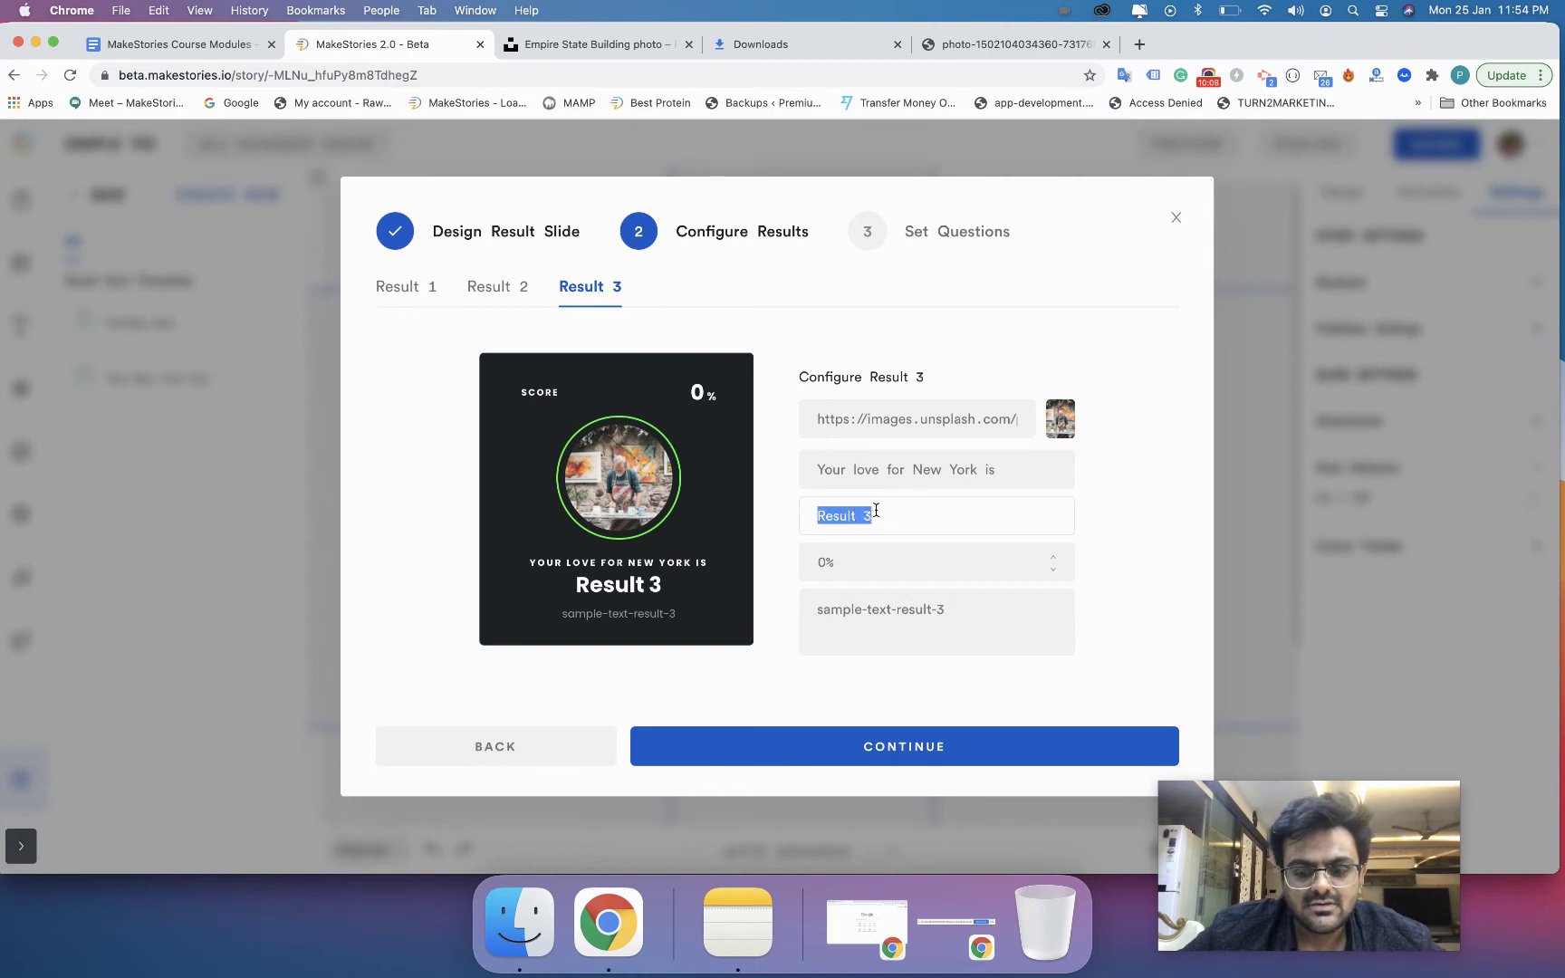
key(BackSpace)
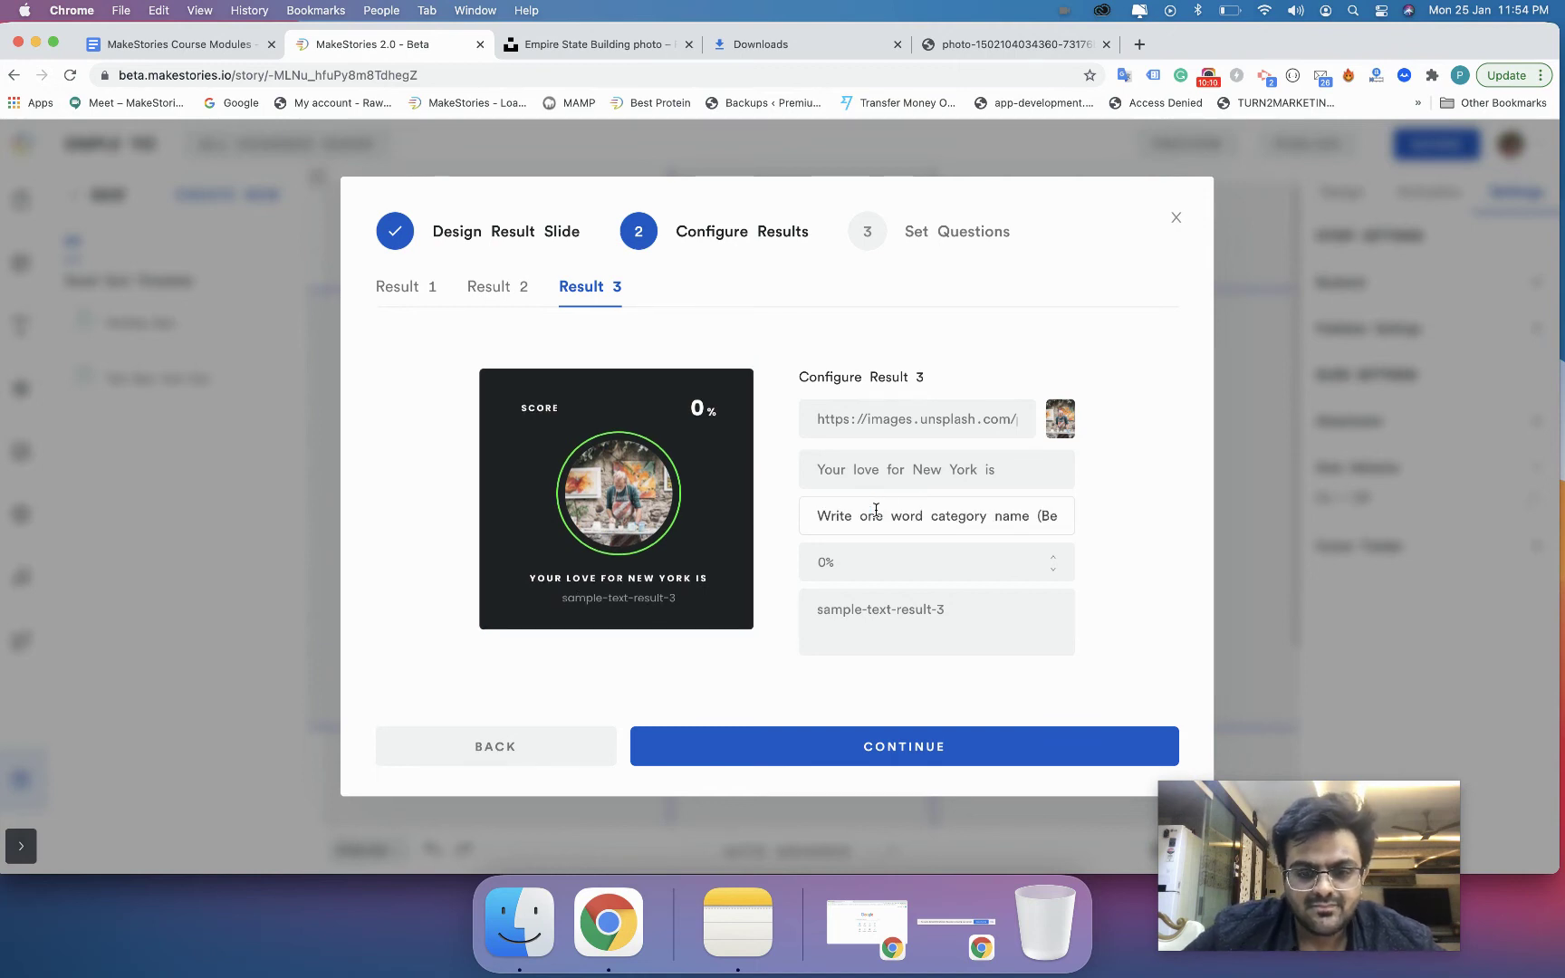
text(Visbl)
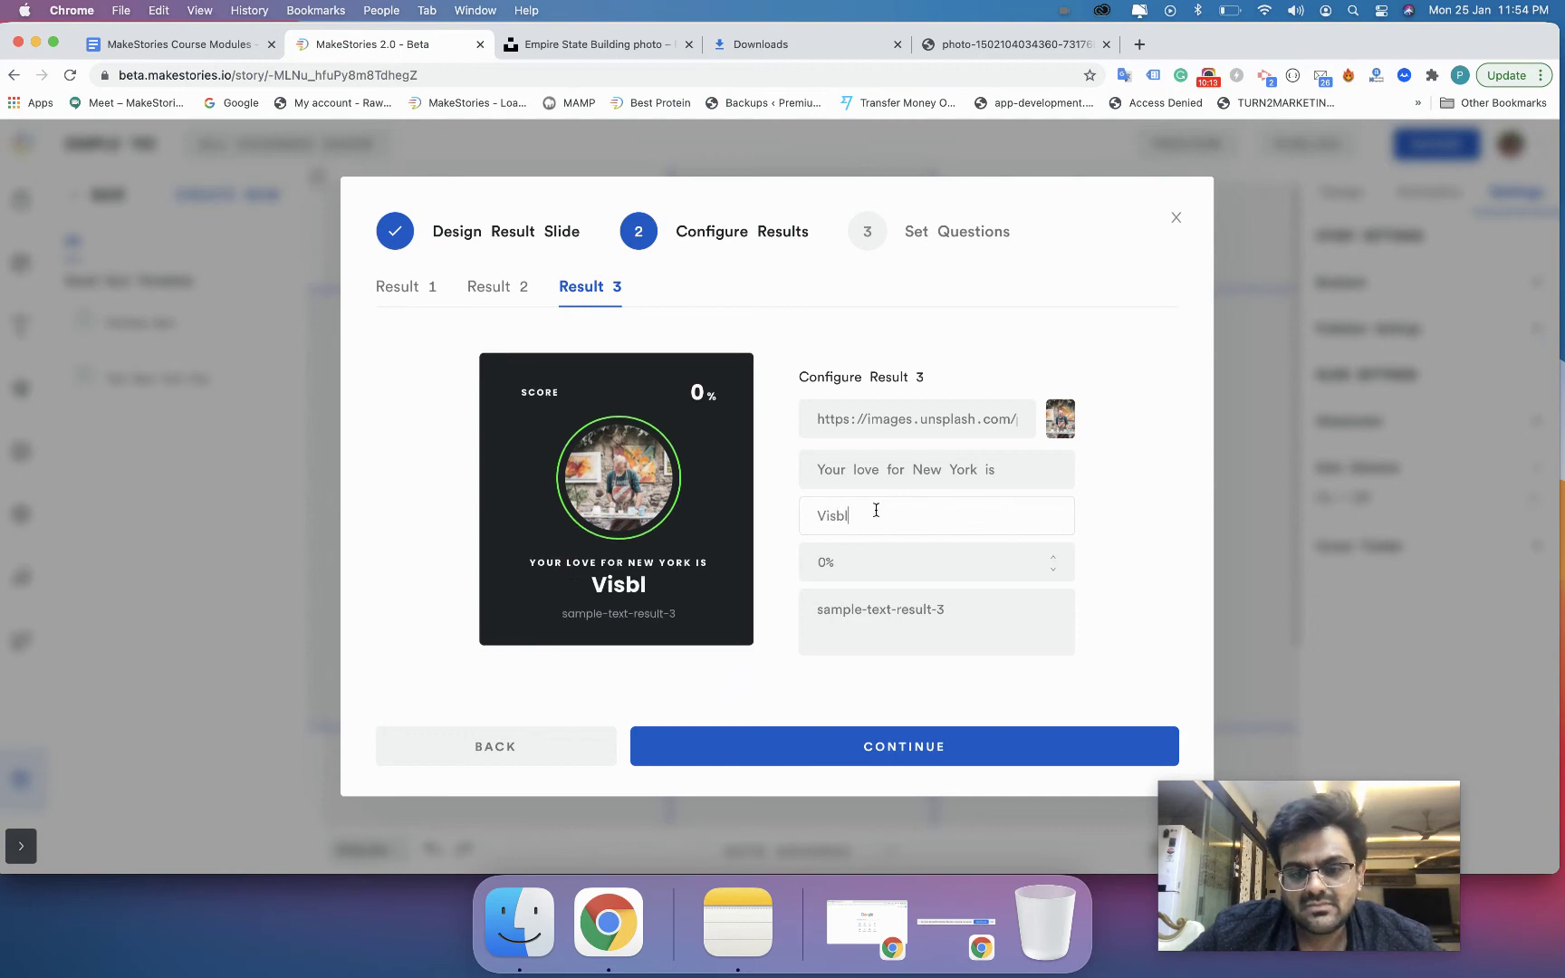
key(BackSpace)
key(BackSpace)
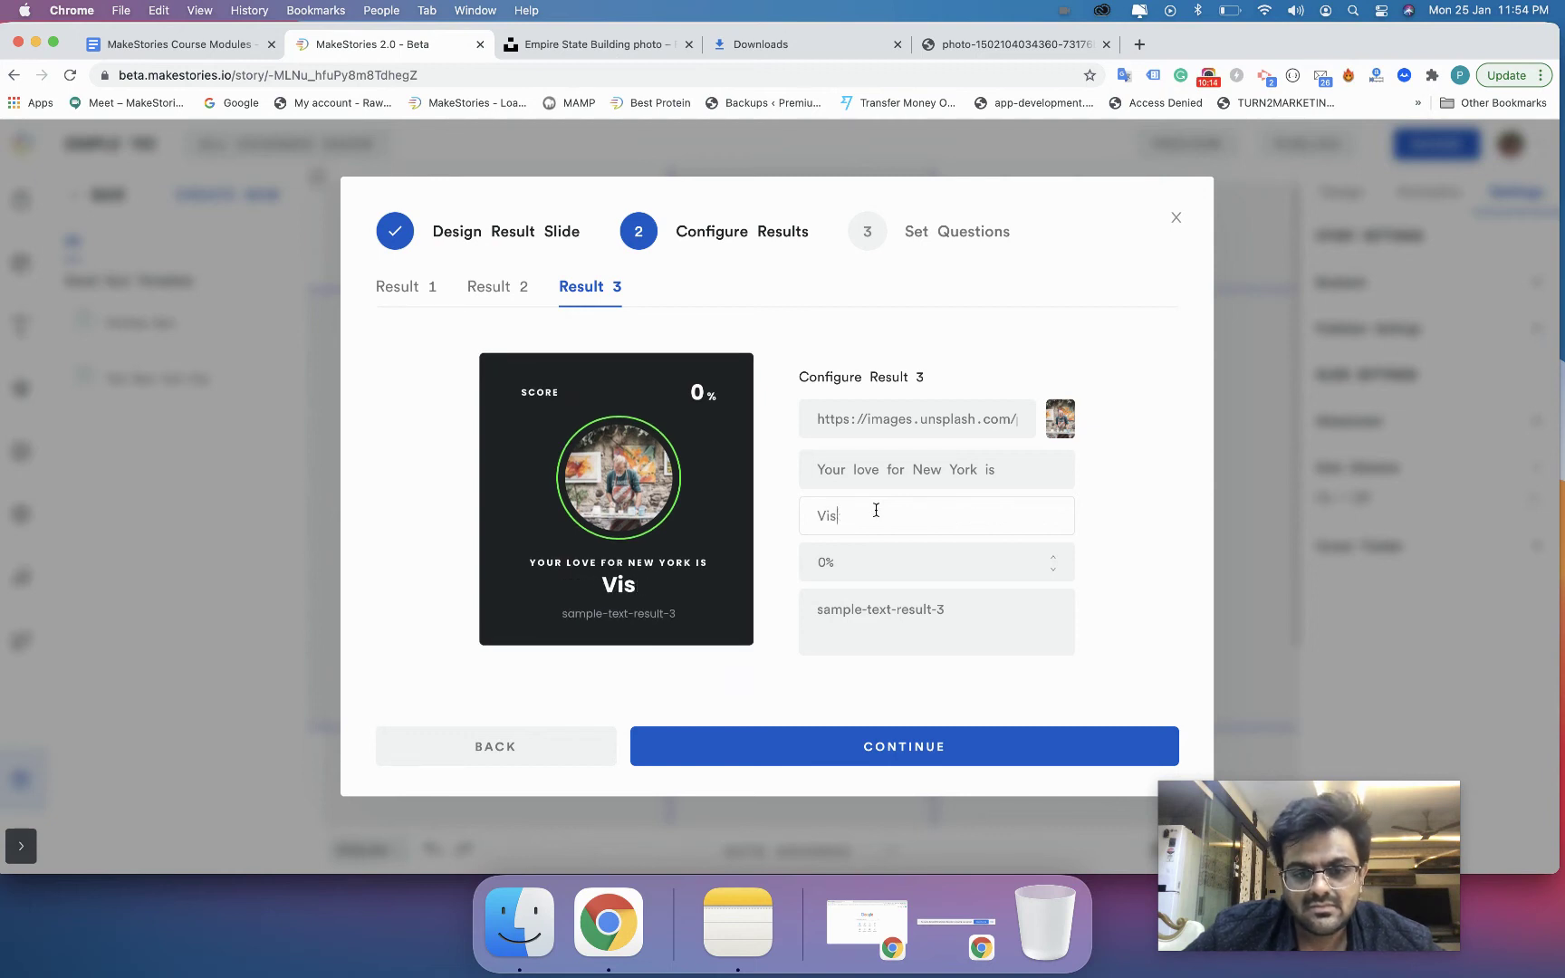
text(ible)
click(814, 568)
text(10)
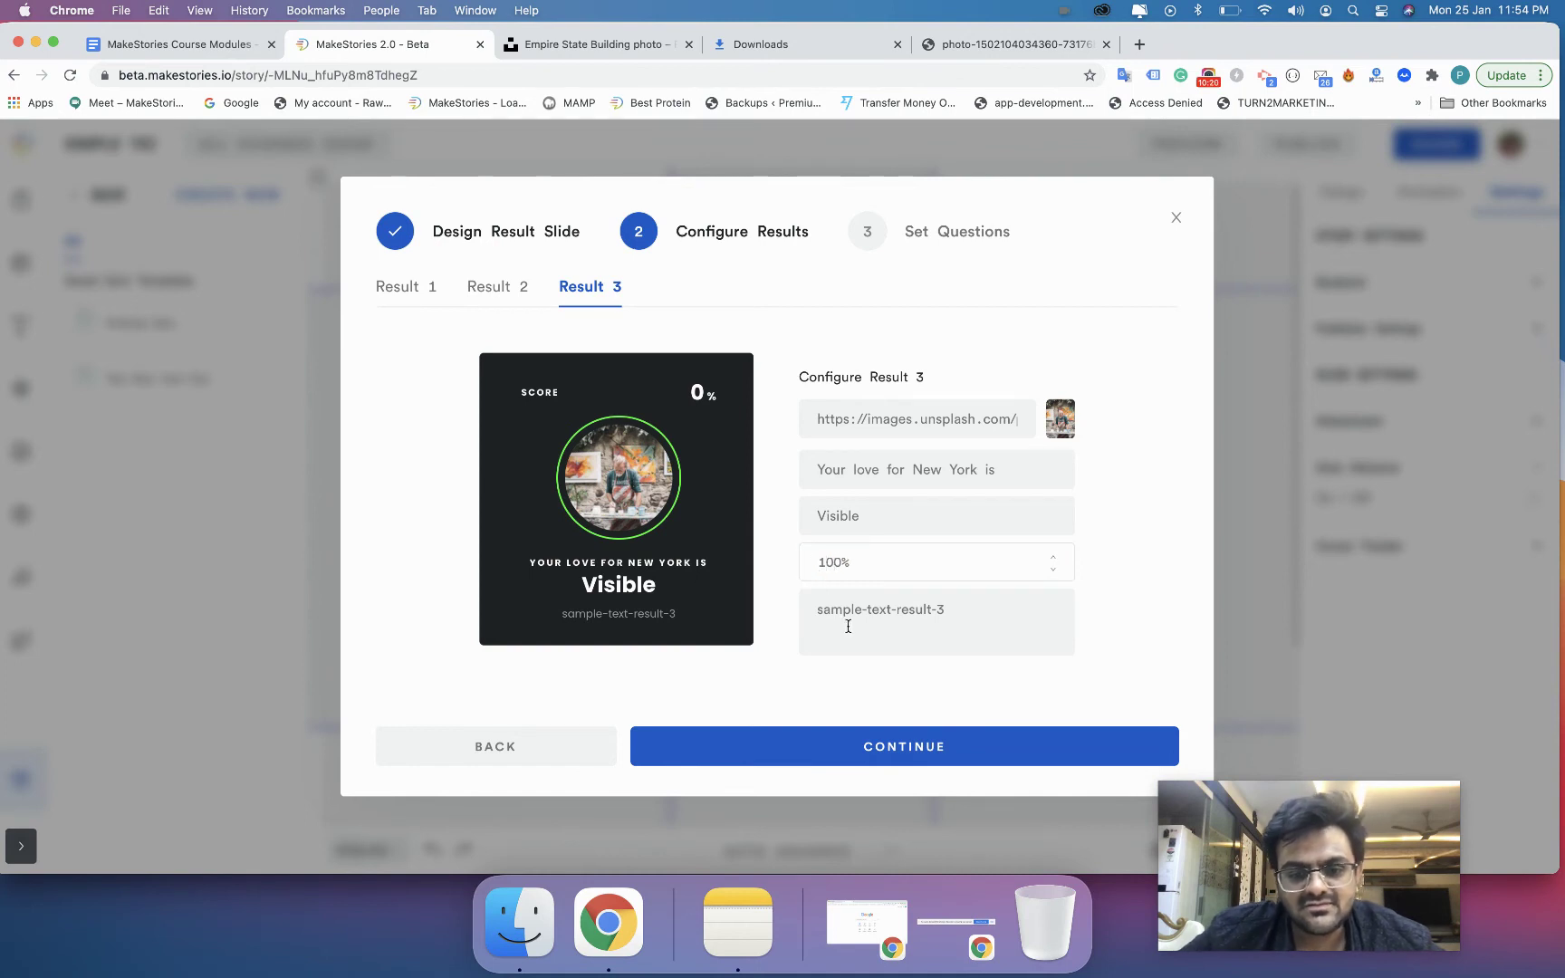
Replace Result 3's sample description with "You are in love with New York City".
click(848, 625)
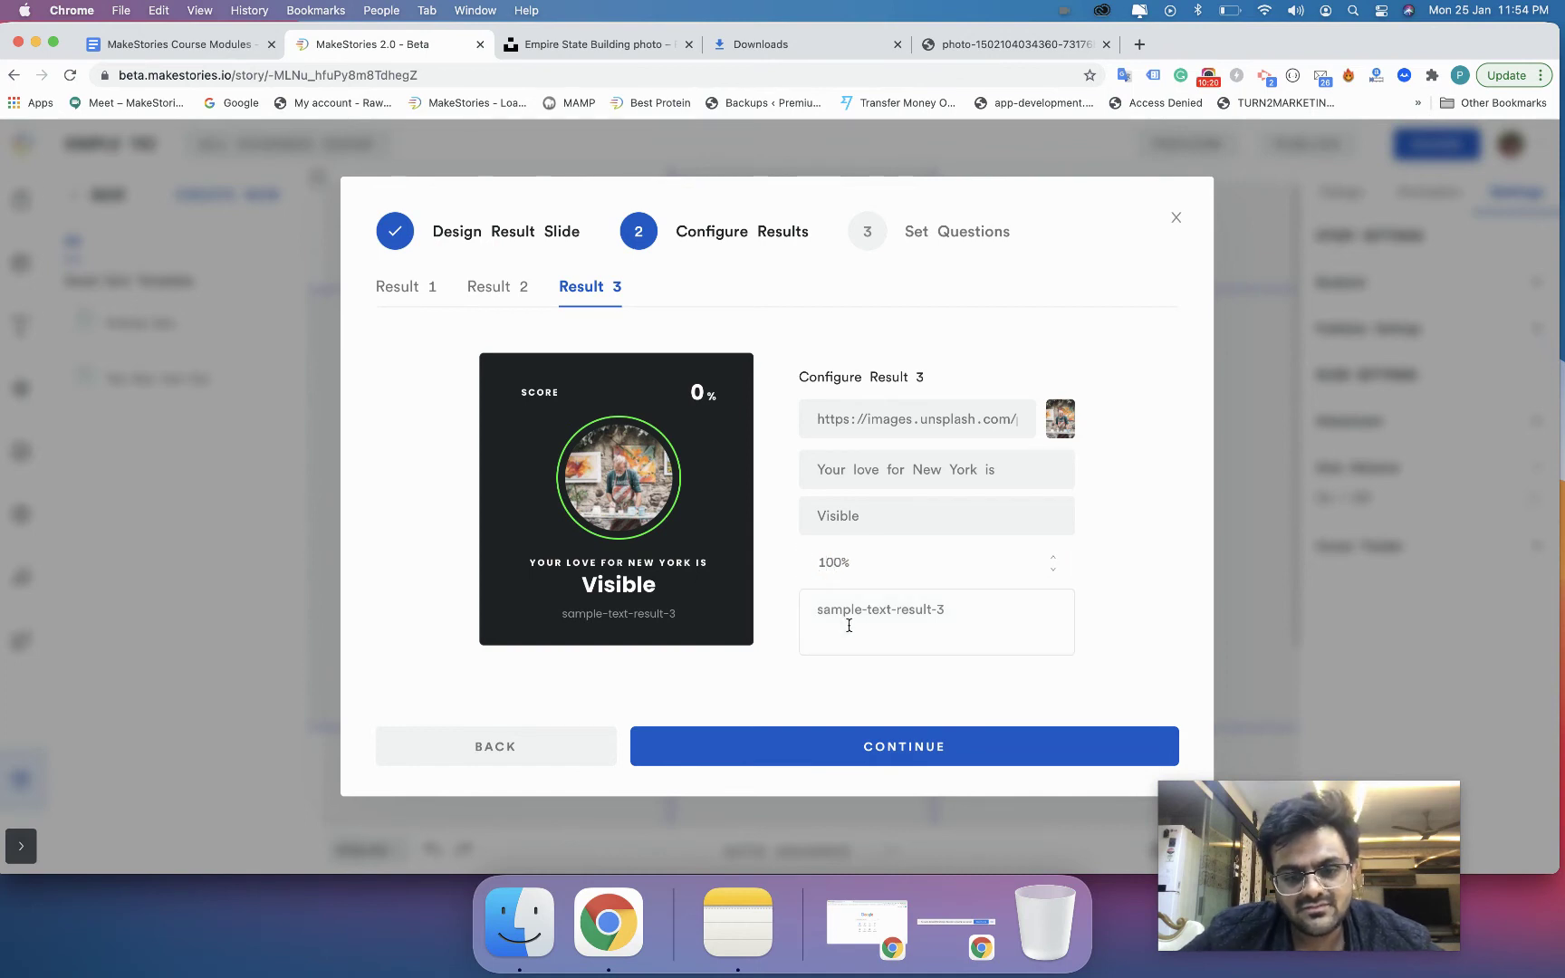
triple_click(848, 625)
key(BackSpace)
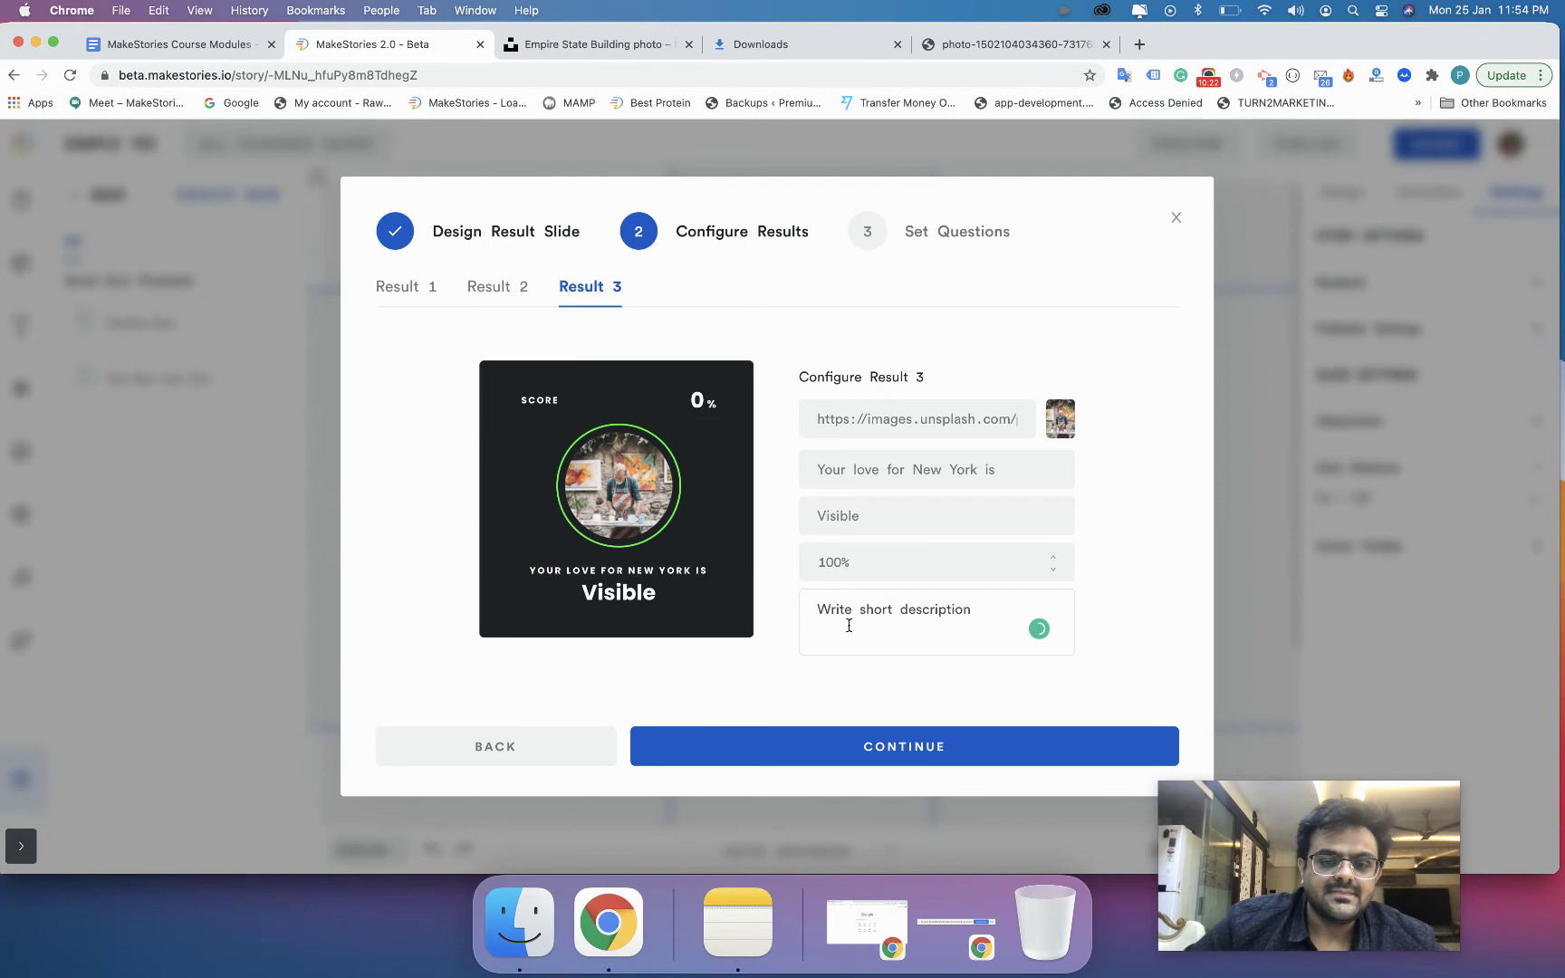
text(You arein )
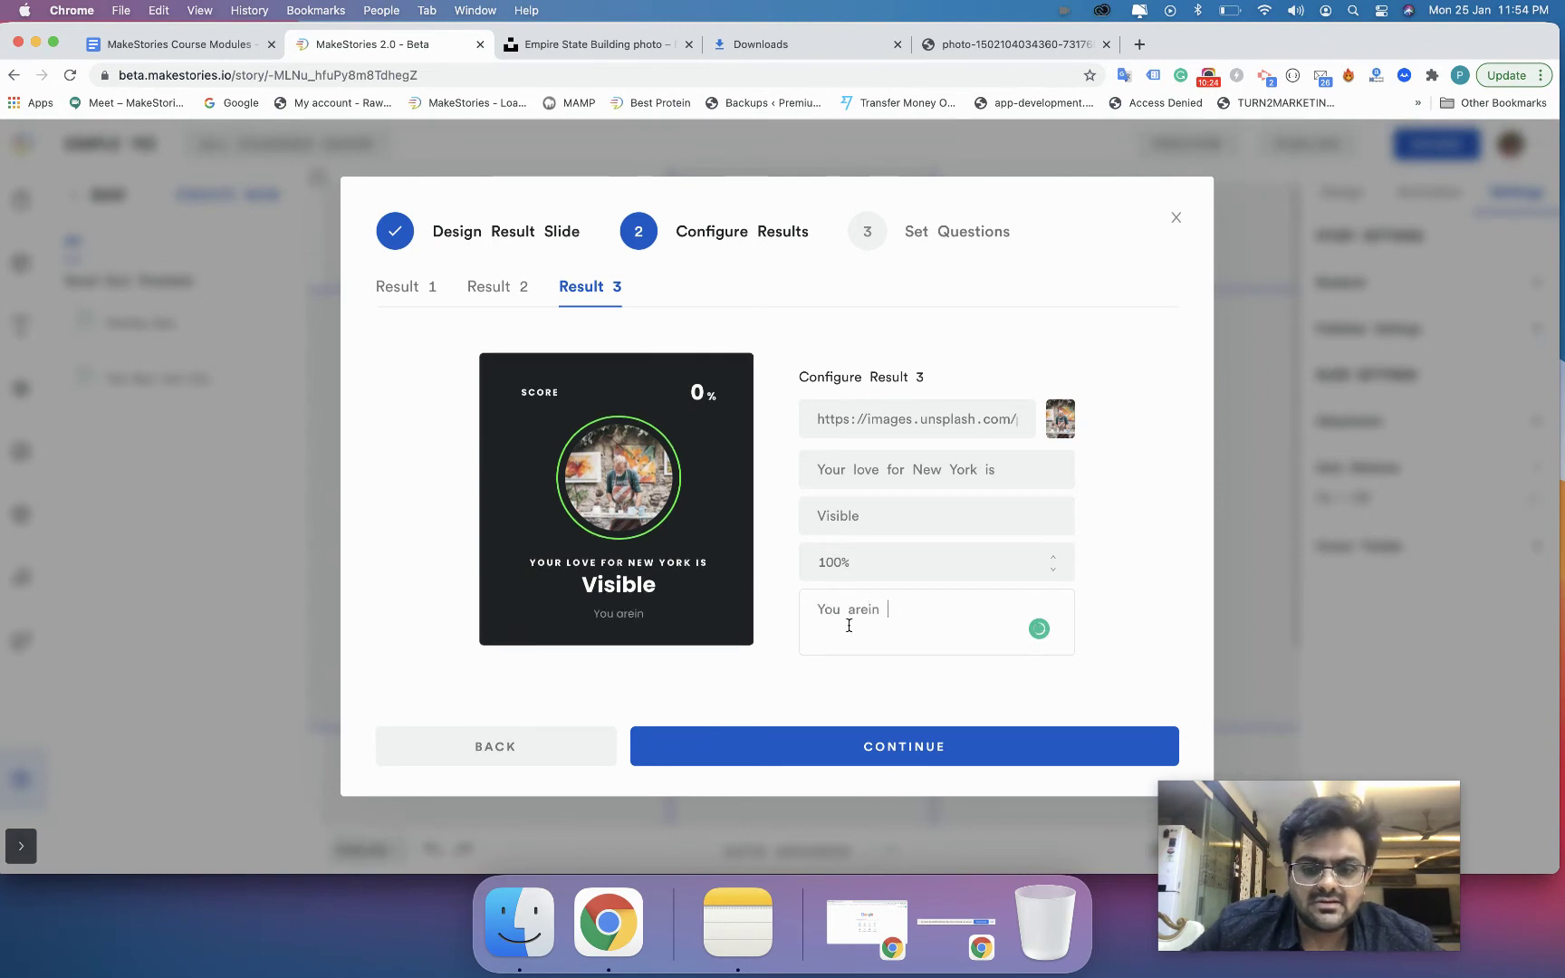
text(love with N)
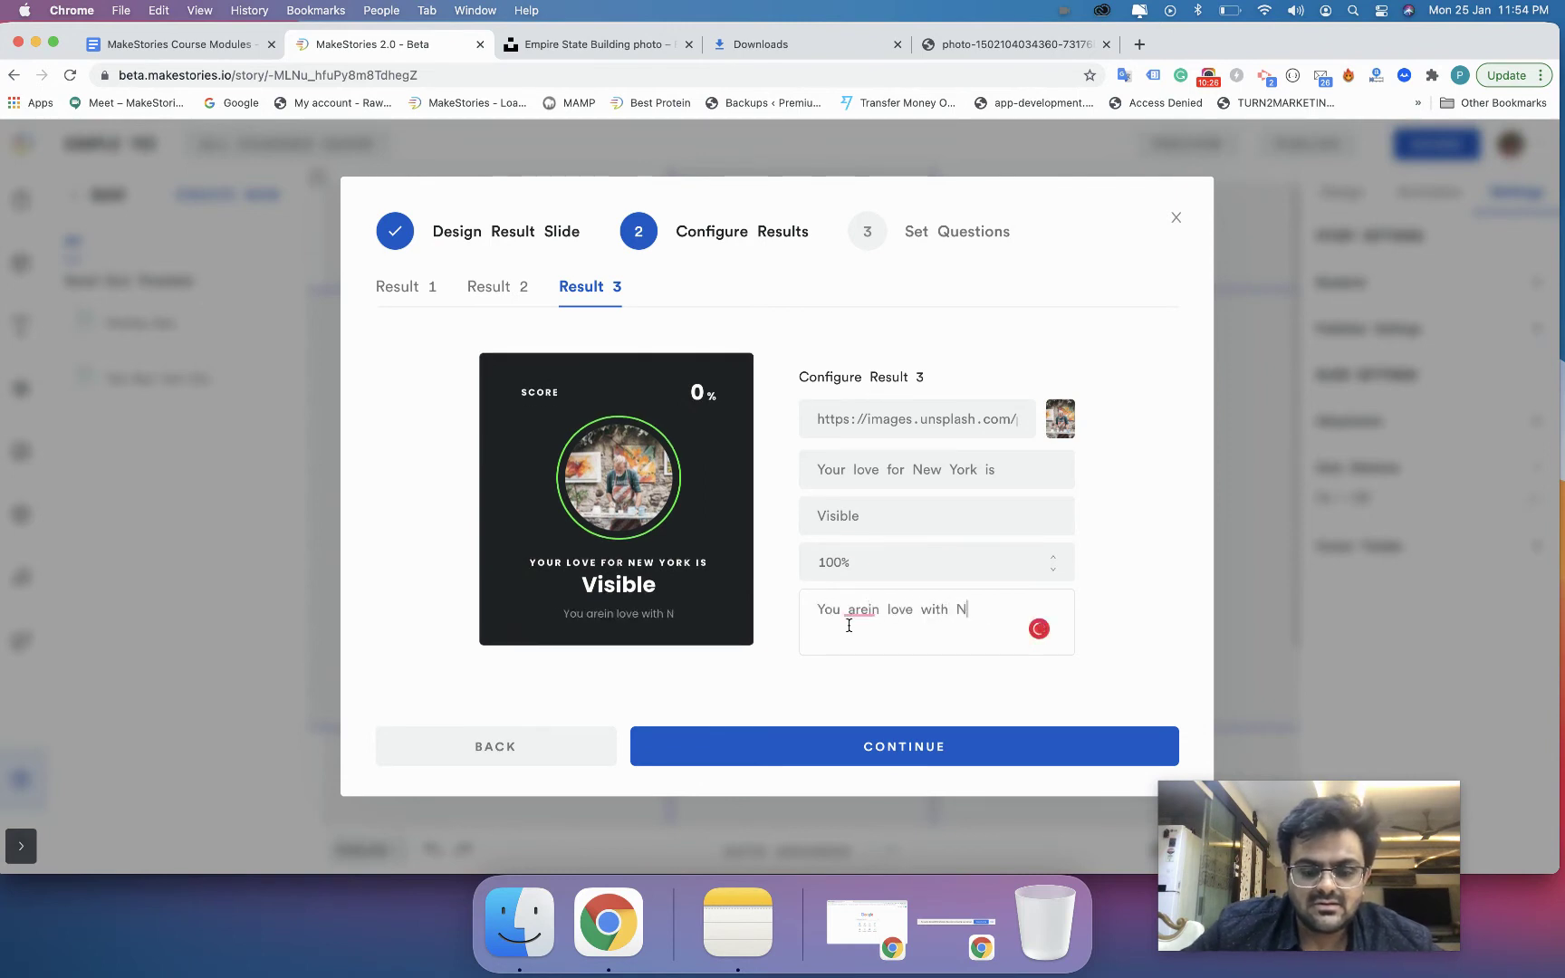
text(ew York City)
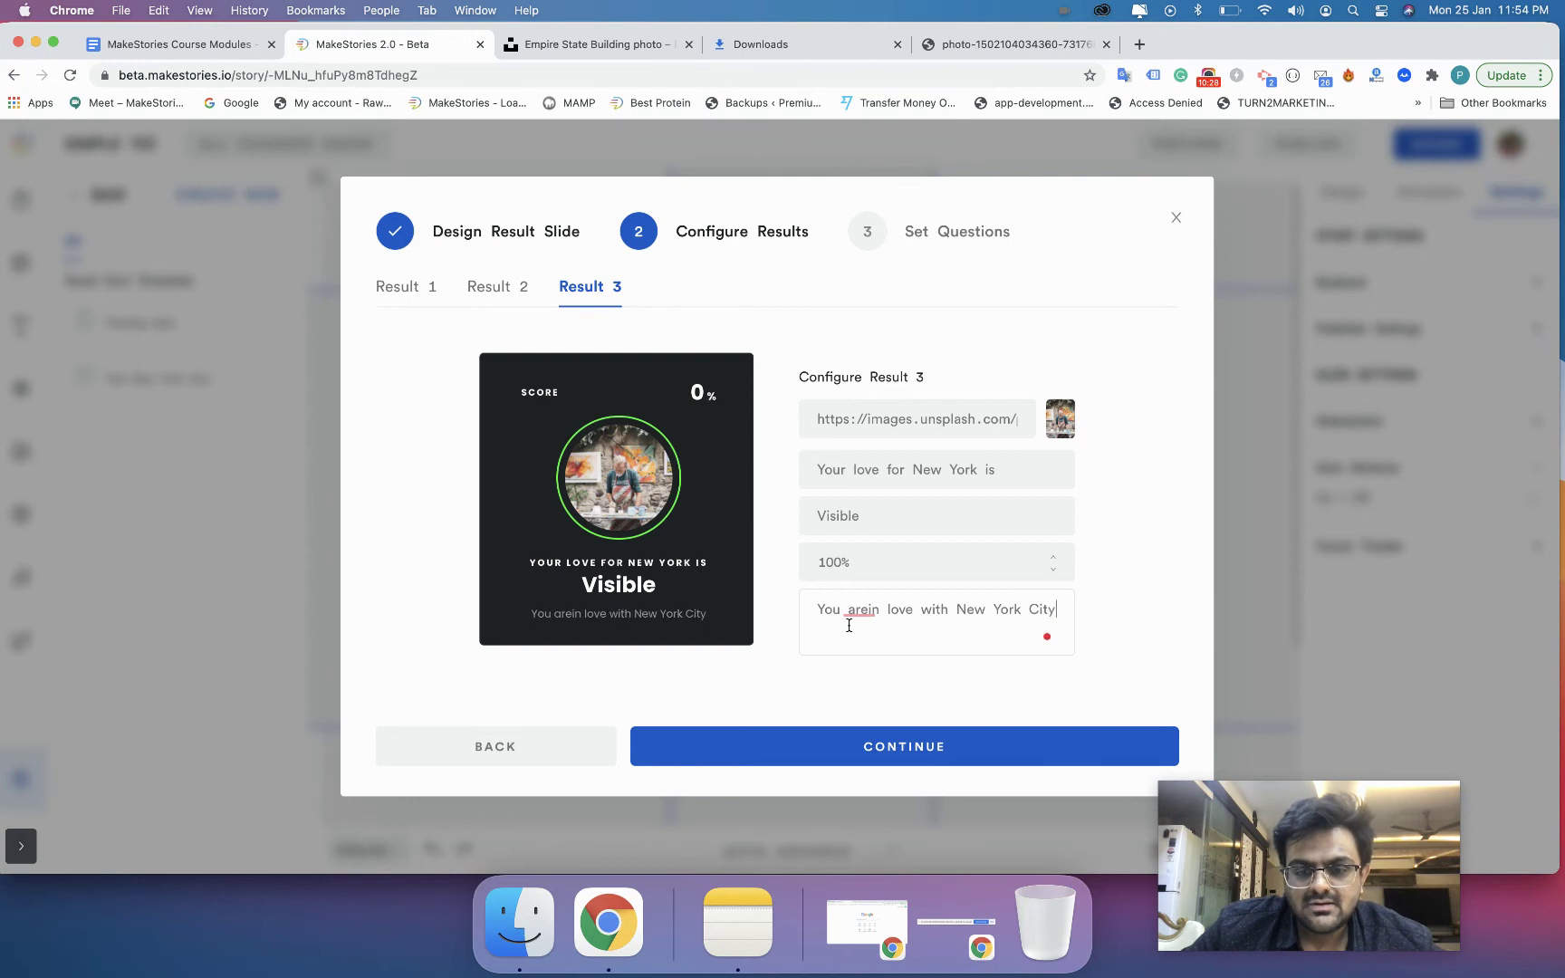
click(865, 611)
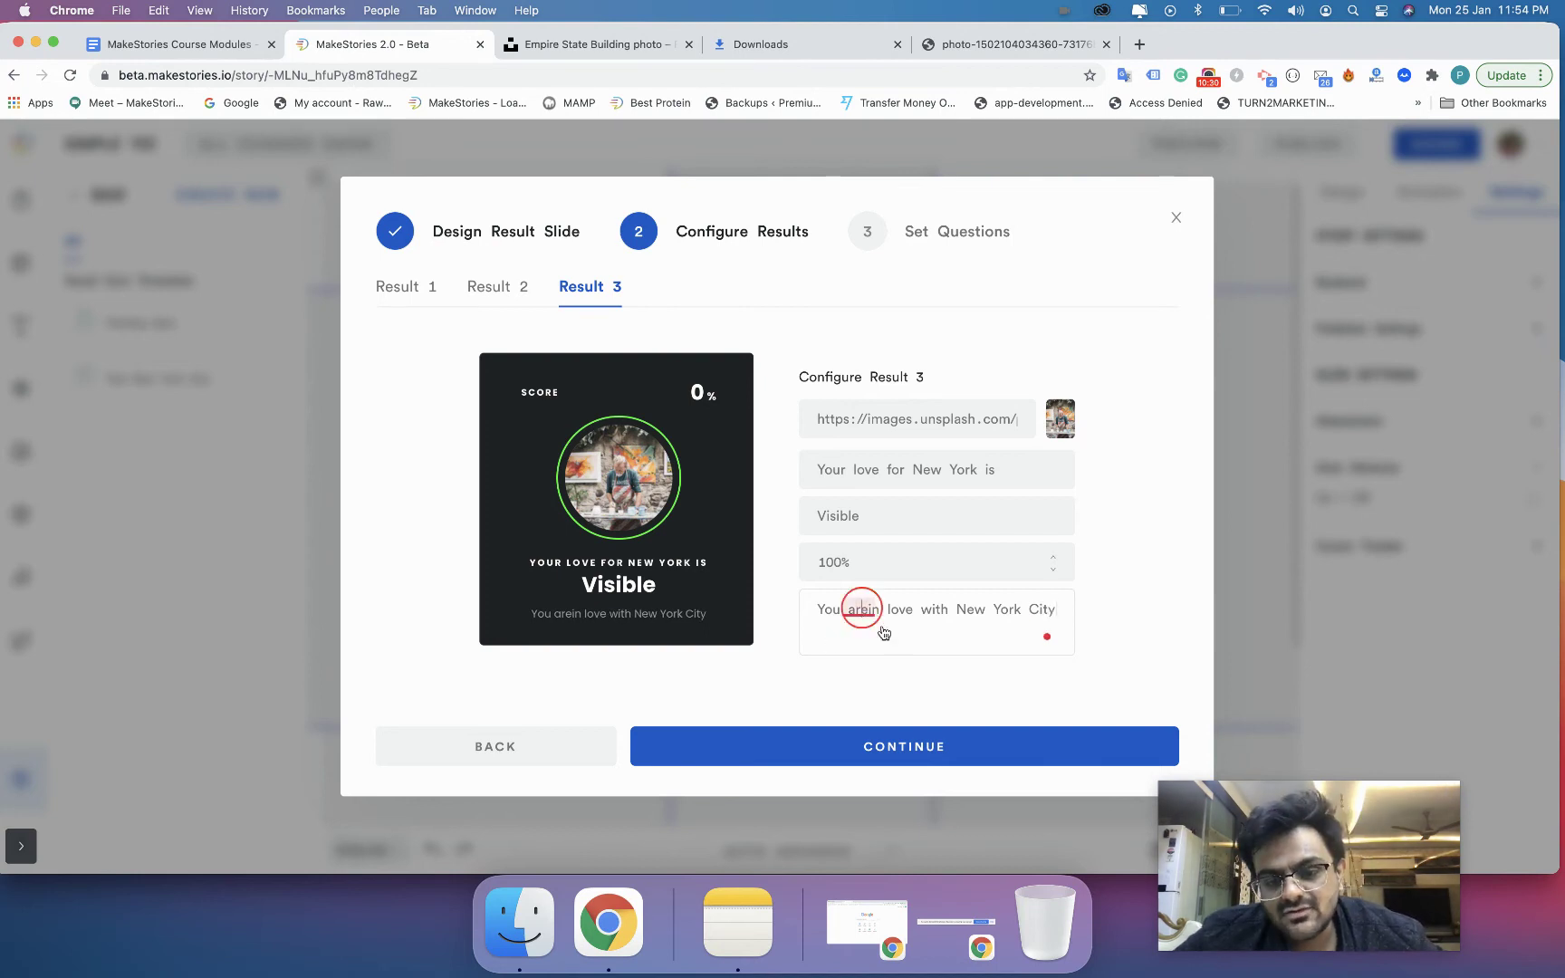
key(super+Right)
click(868, 612)
click(859, 671)
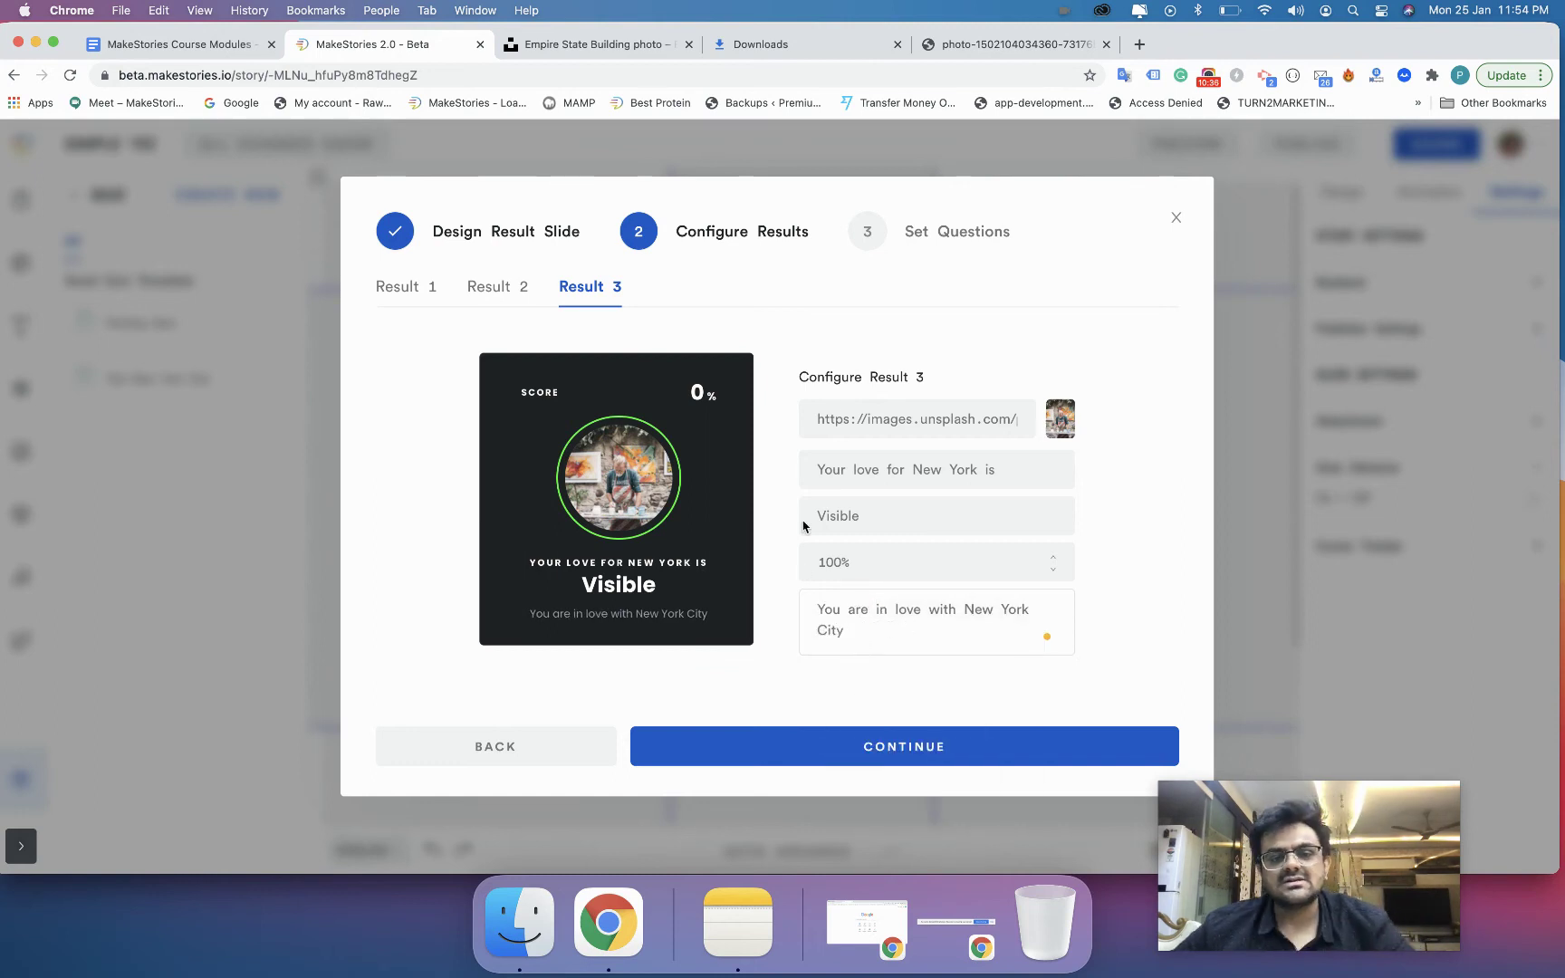
Continue to the question setup and replace Question 1's text with the New York Aquarium borough question copied from the Notes app.
click(898, 757)
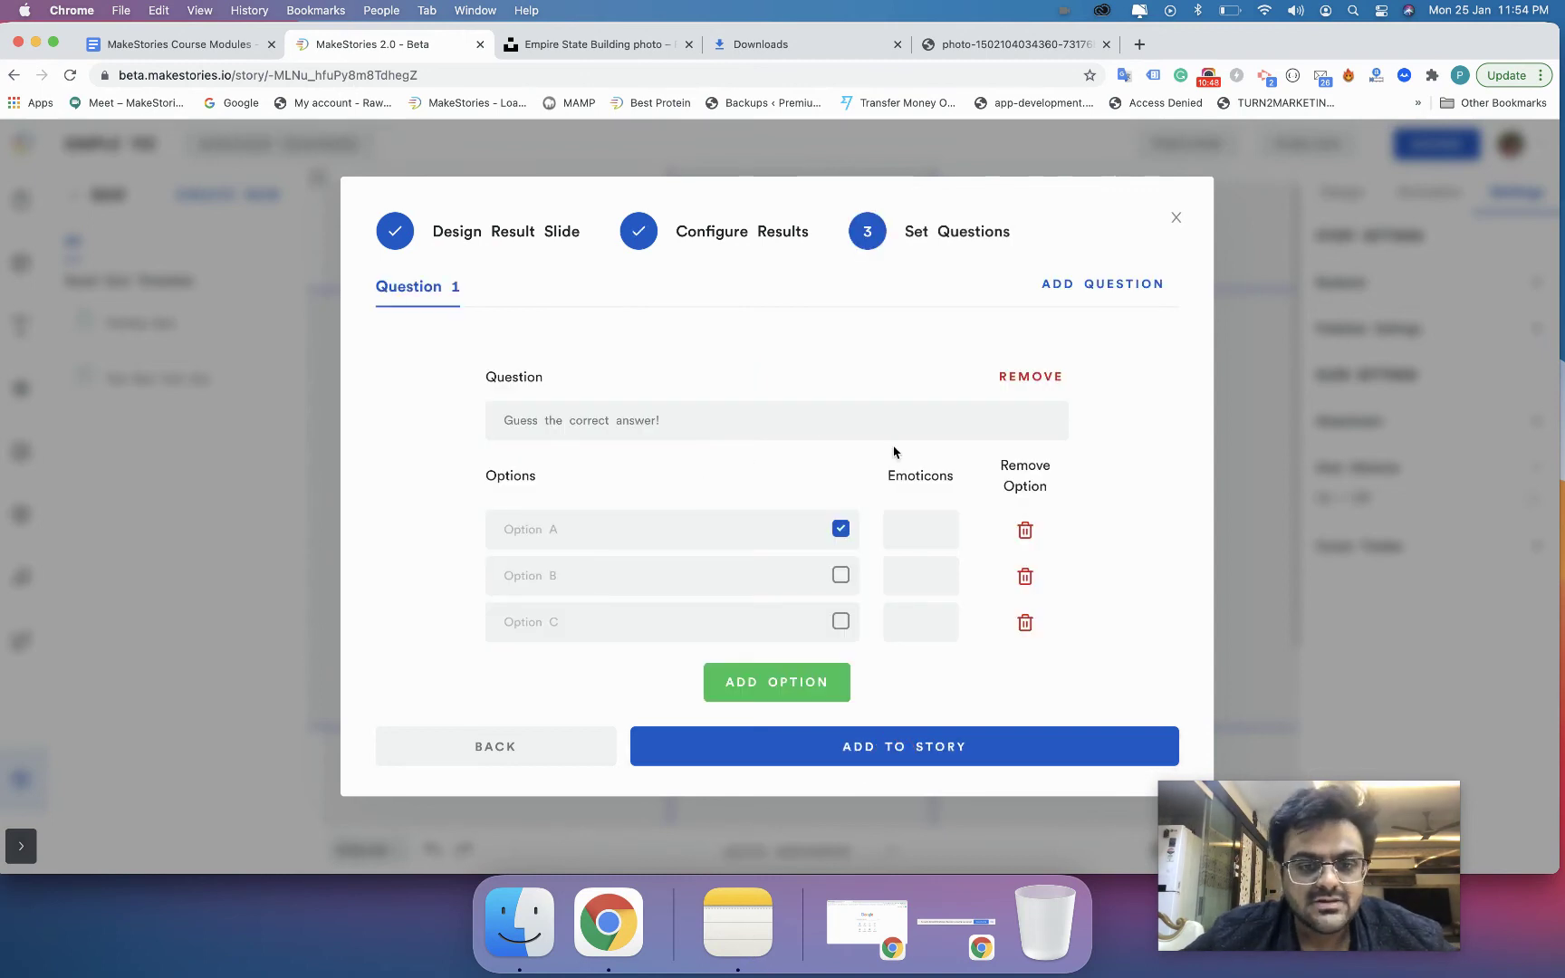
click(884, 404)
click(738, 919)
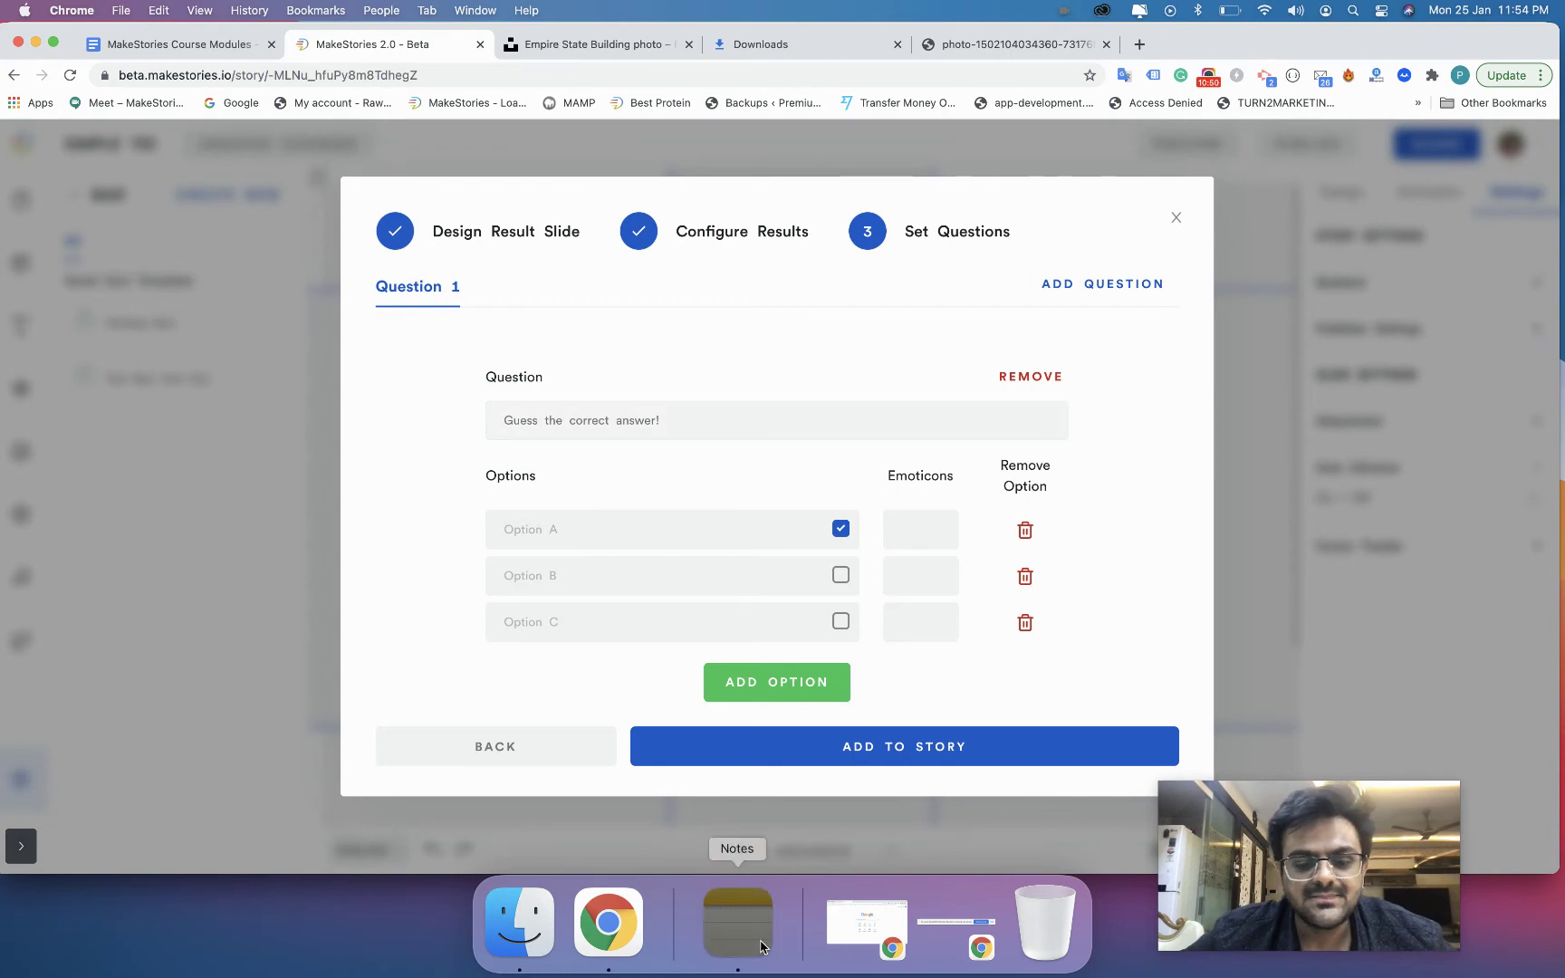
triple_click(549, 104)
key(super+c)
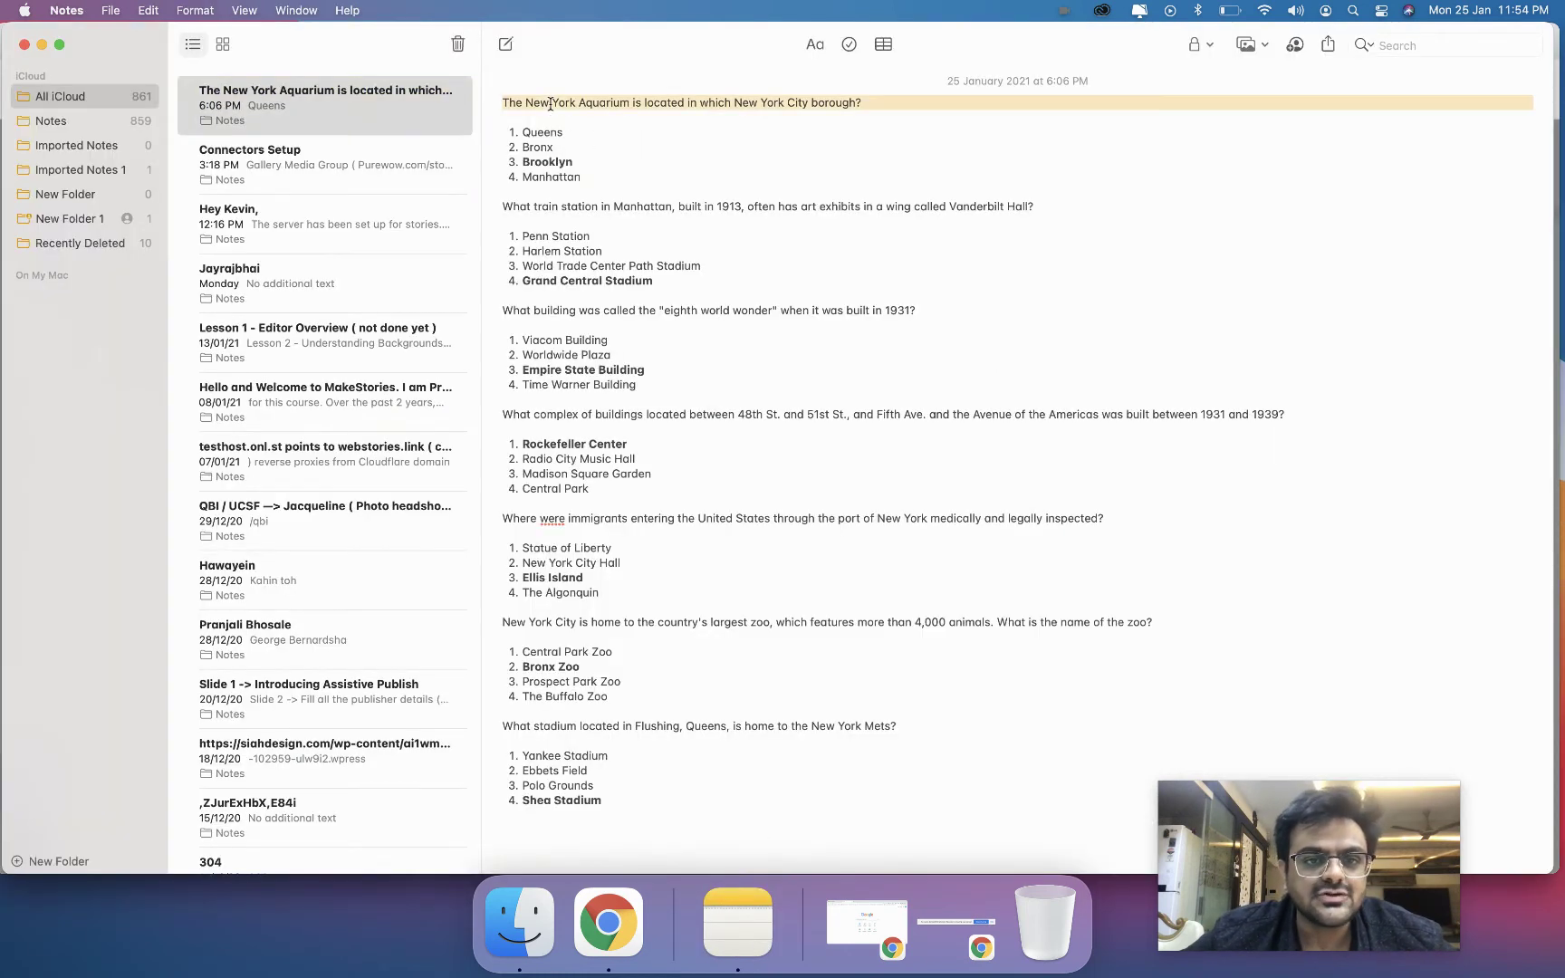
key(super+Tab)
click(586, 427)
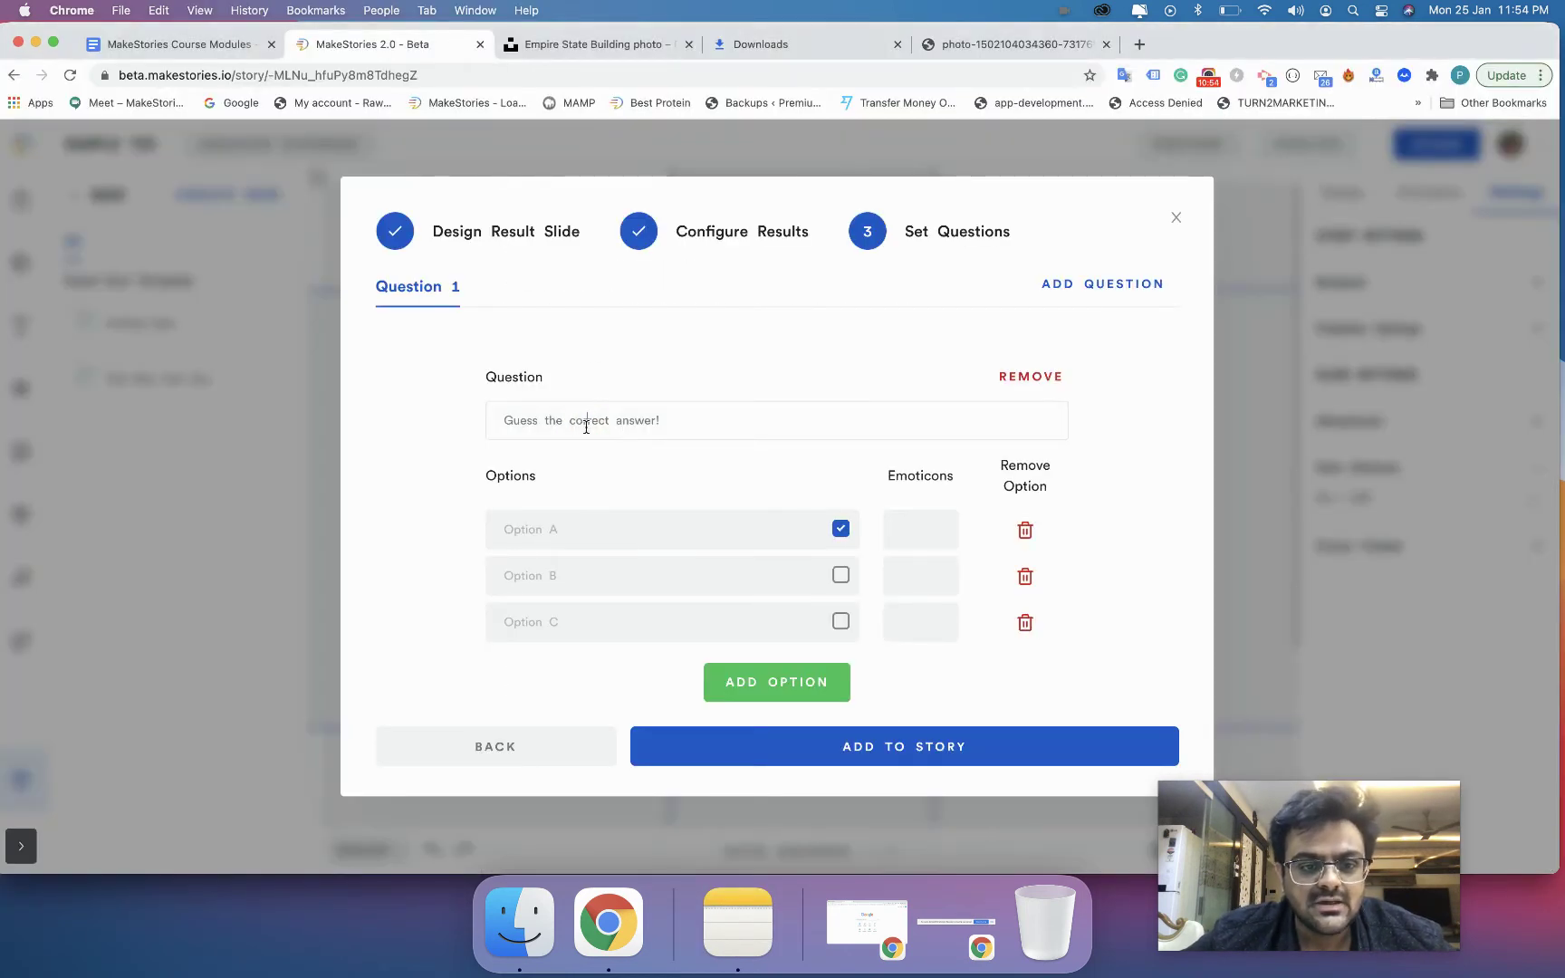
triple_click(586, 426)
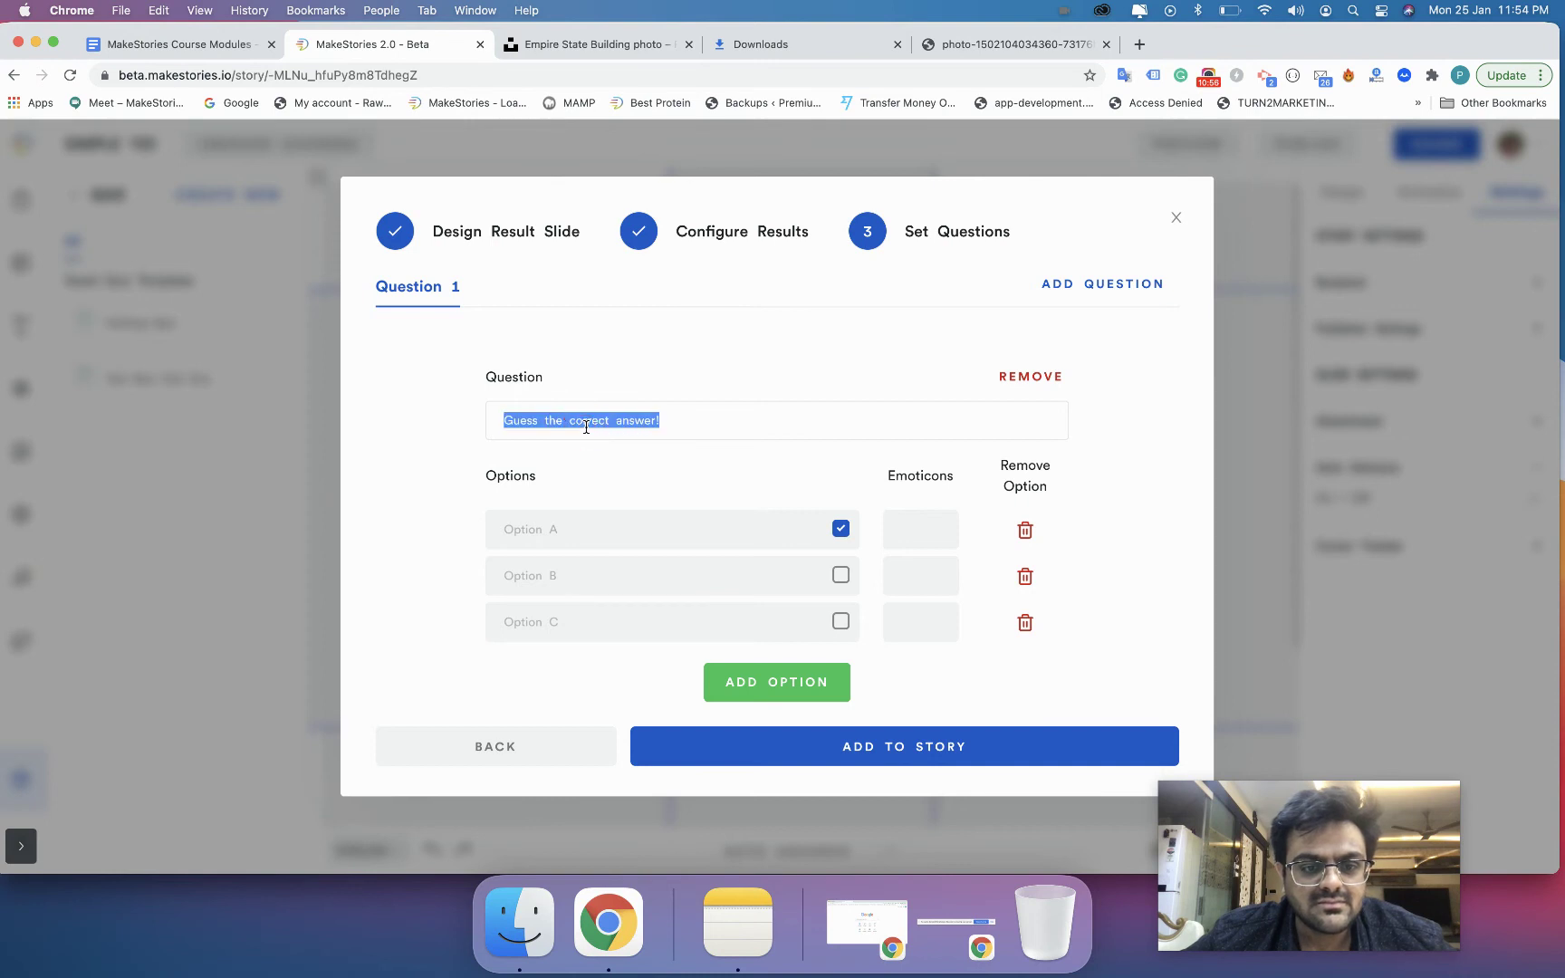
key(super+v)
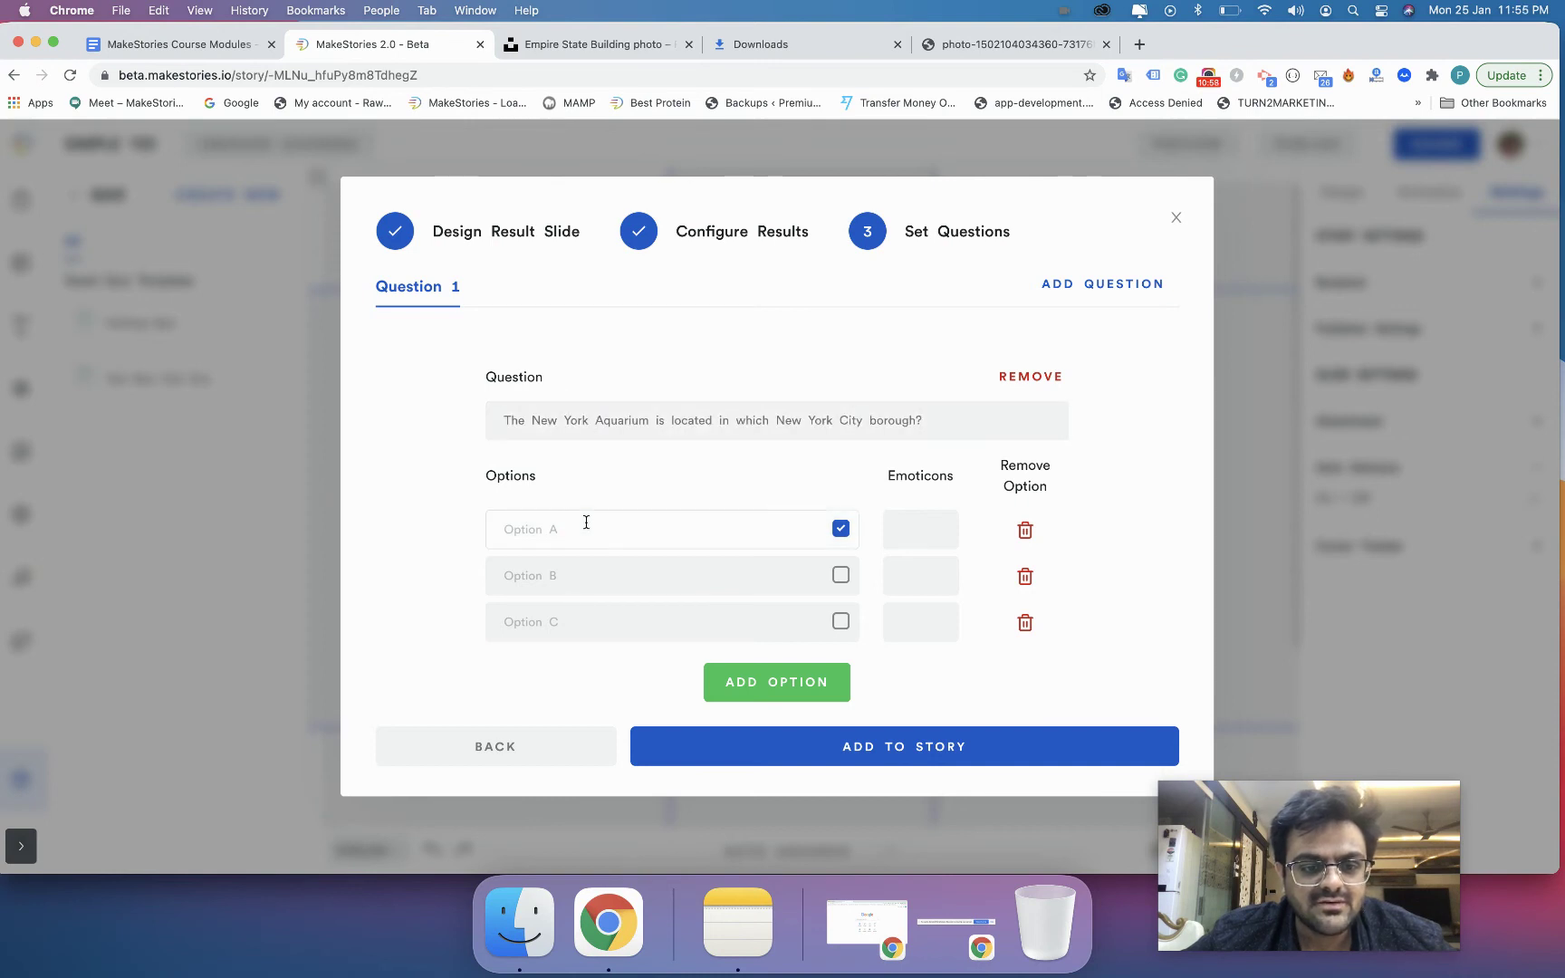
Copy "Queens" from the question list in Notes and paste it as Question 1's first option in MakeStories.
key(super+Tab)
double_click(542, 134)
key(super+c)
key(super+Tab)
click(592, 544)
key(super+v)
Fill in Question 1's second option as "Bronx" and its third option as "Brooklyn".
key(super+Tab)
key(super+Tab)
click(545, 573)
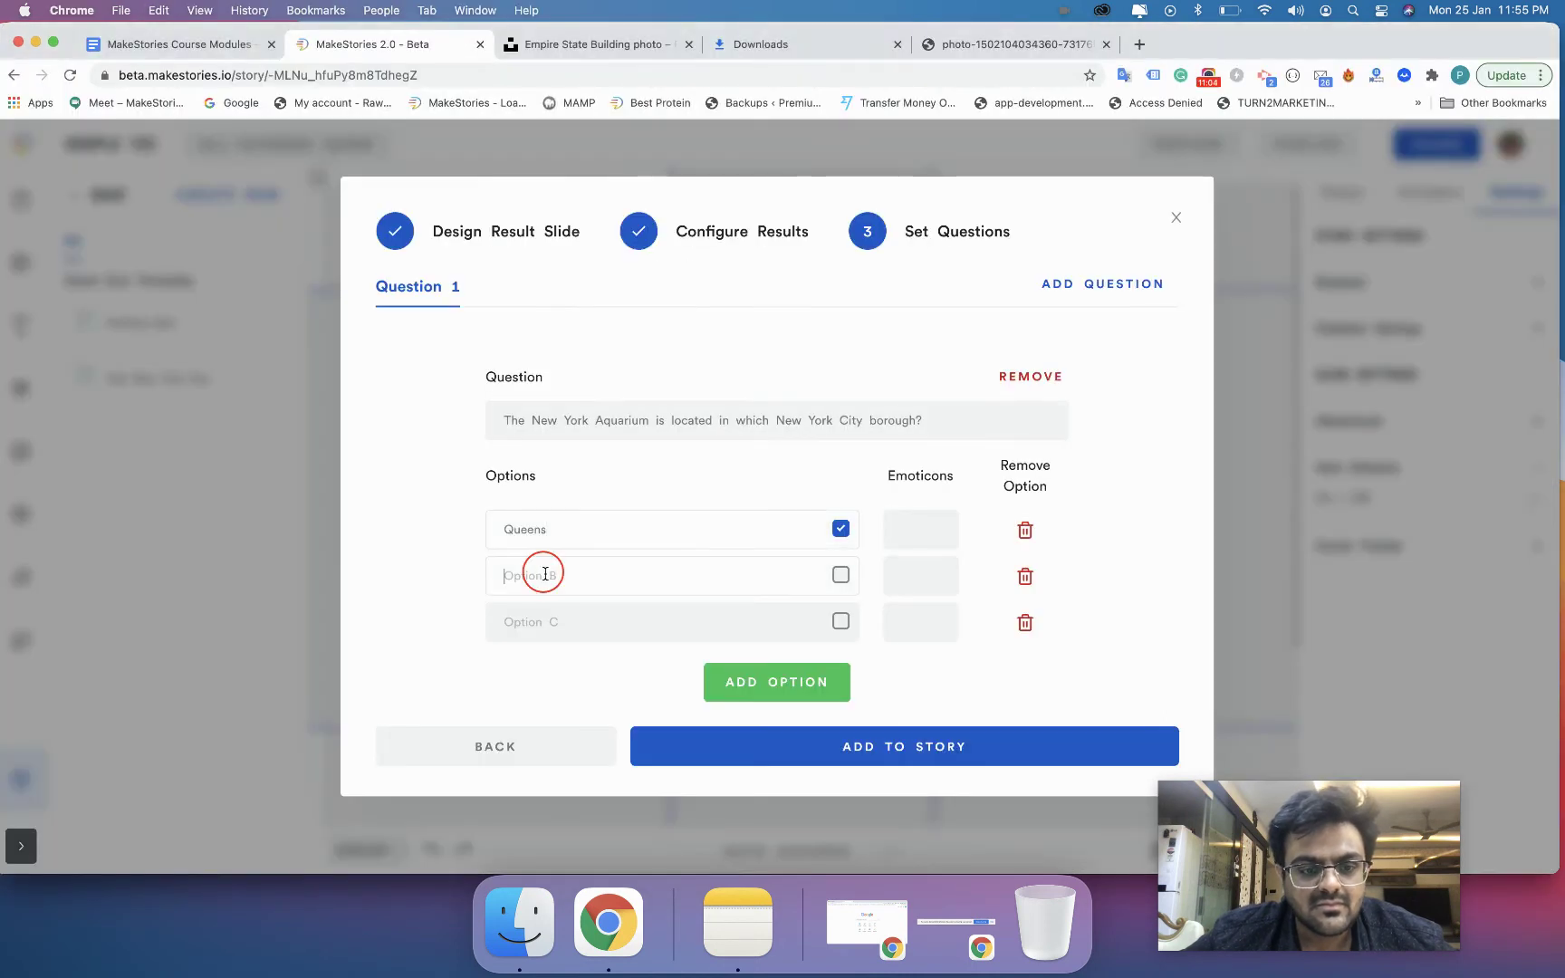
text(Bro)
click(534, 614)
text(Brooklyn)
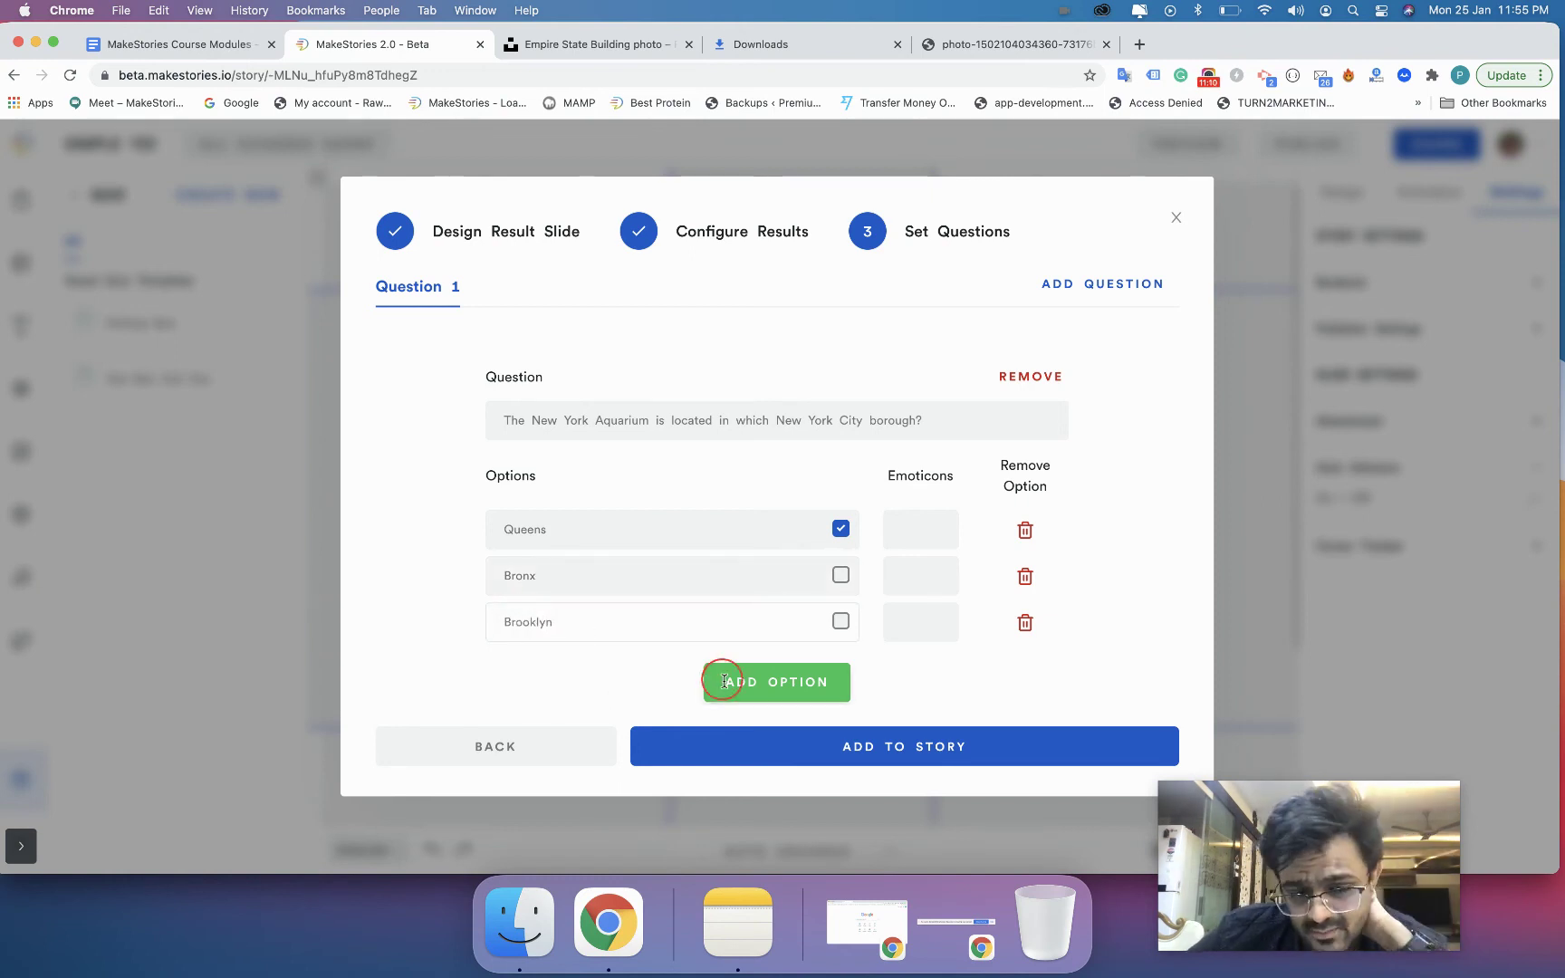
Add a fourth option "Manhattan" to Question 1 and mark Brooklyn as the correct answer.
click(724, 681)
click(641, 677)
text(M)
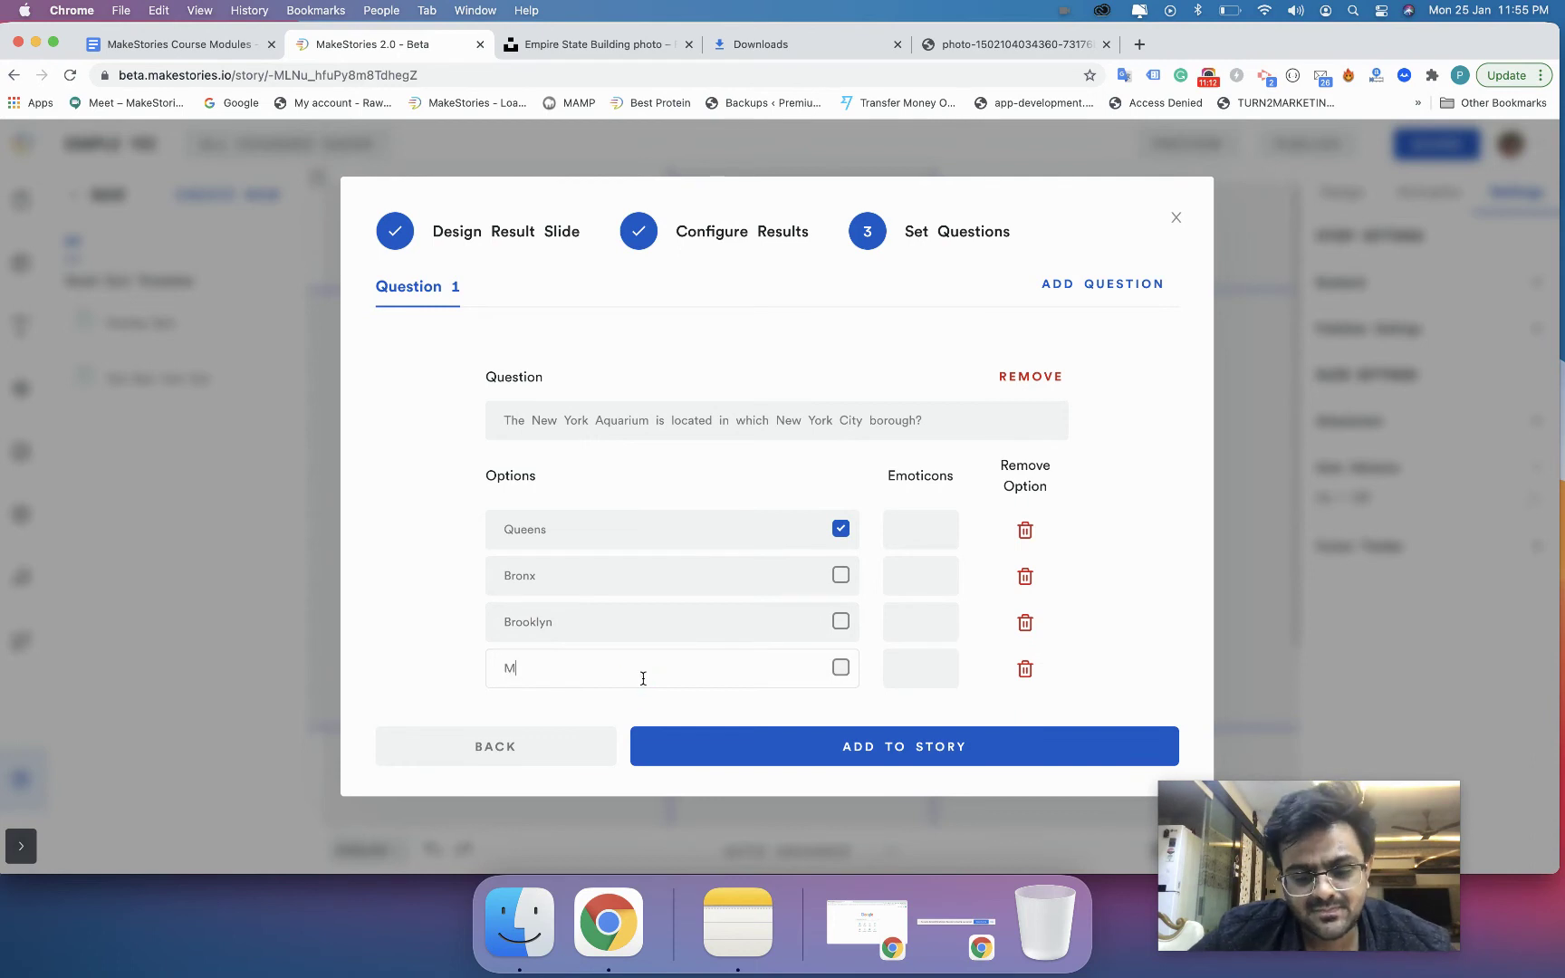
text(anhattan)
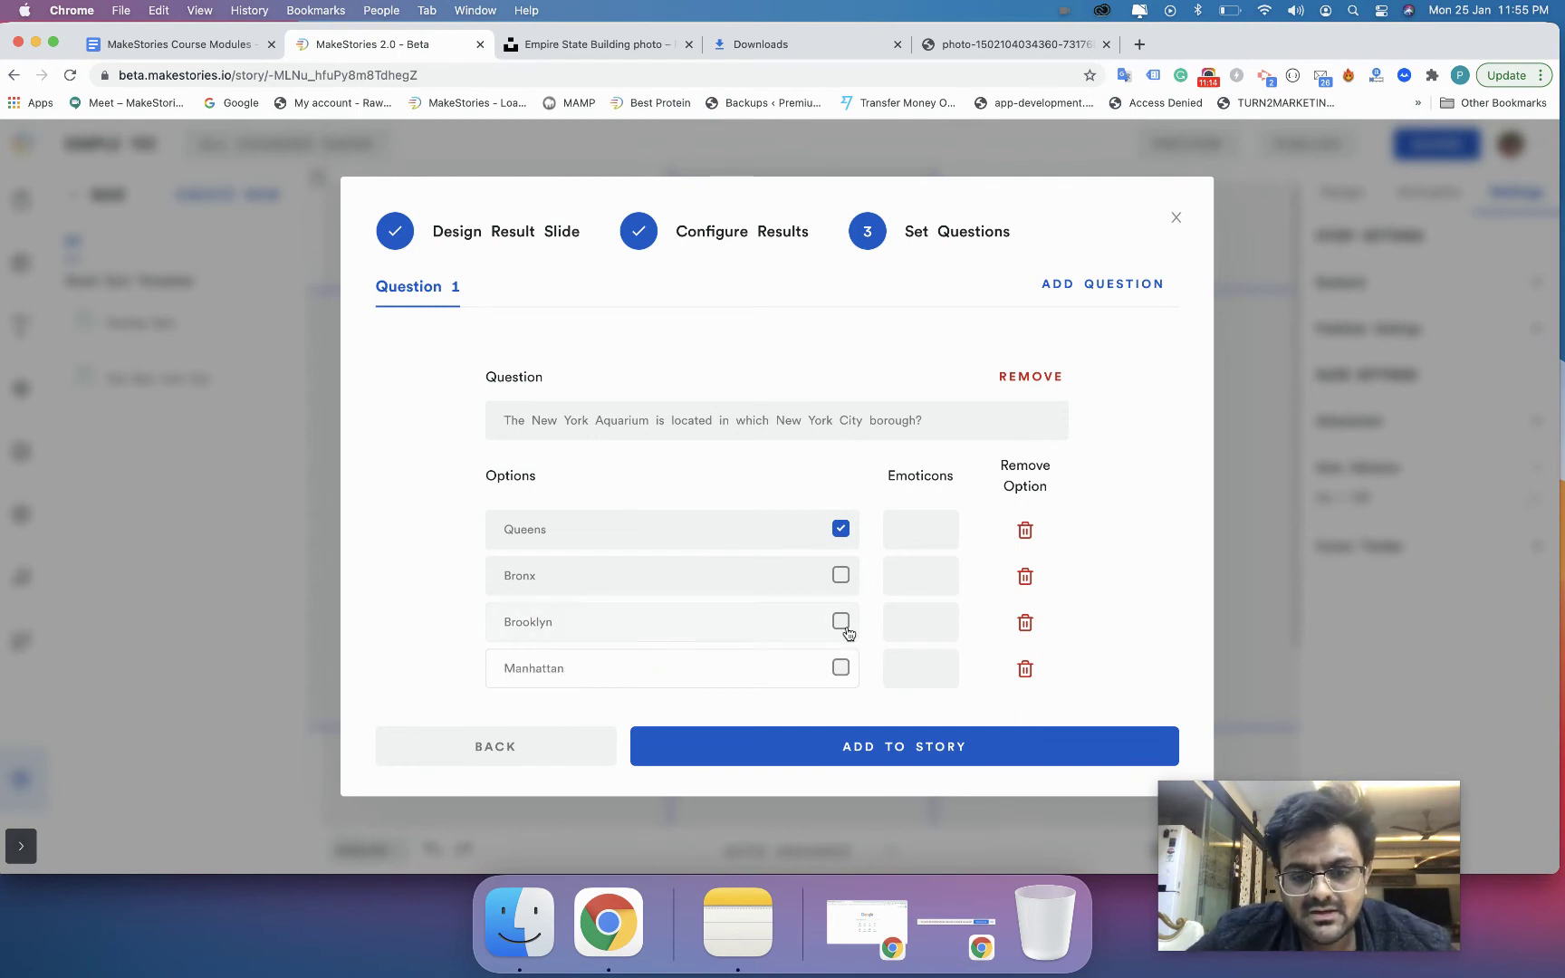
click(841, 622)
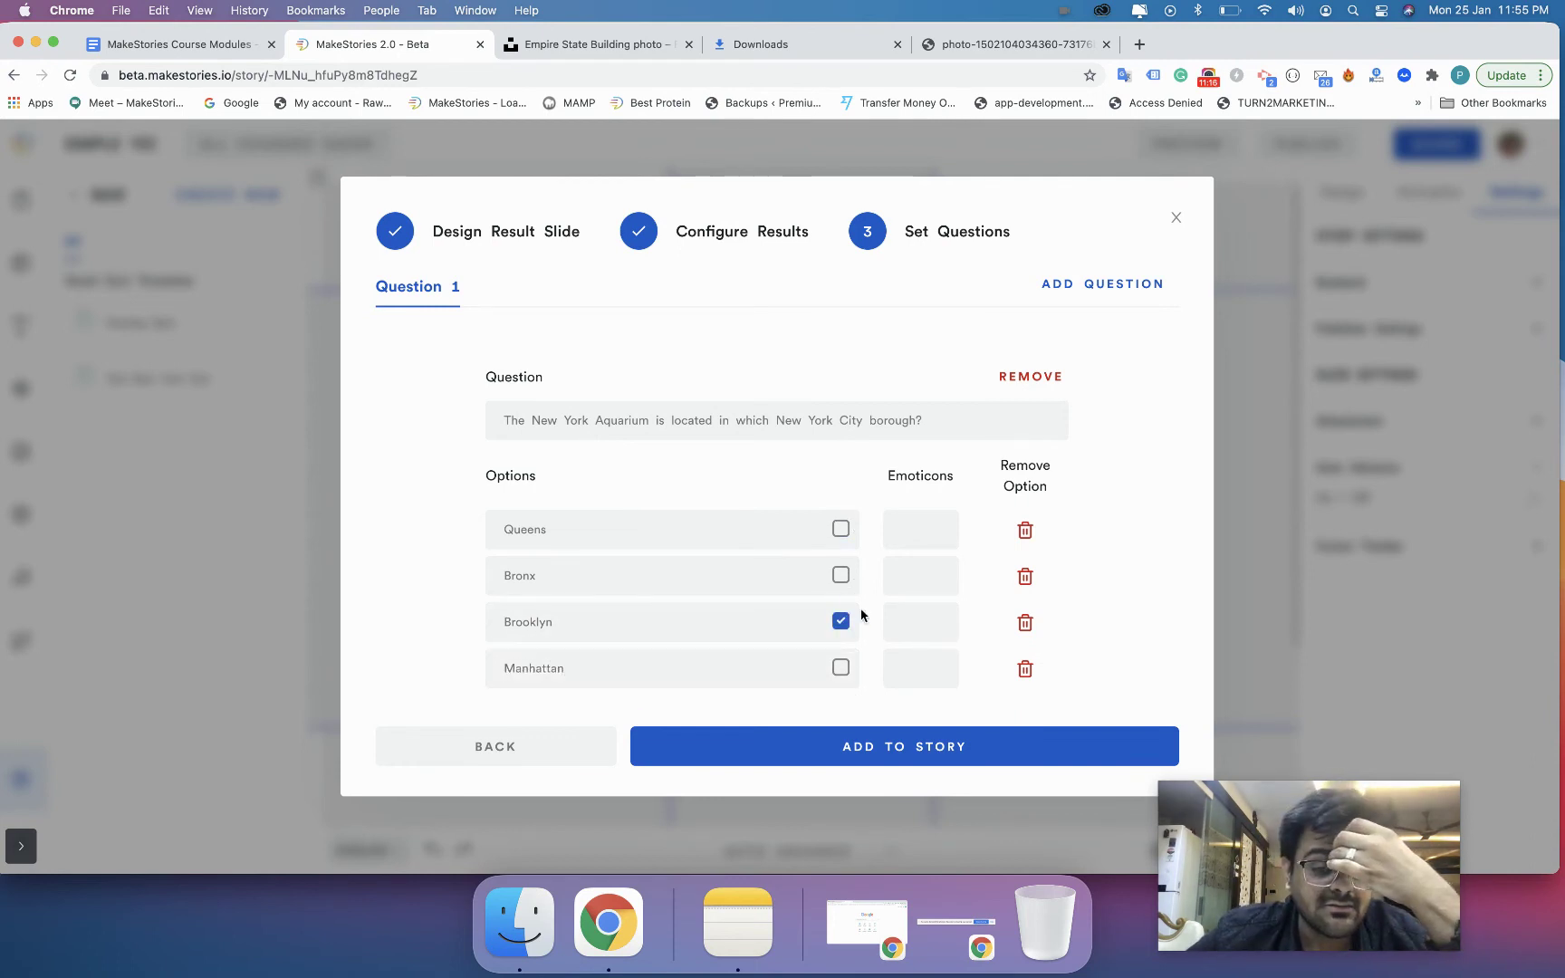
Assign Question 1's emoticons: heart-eyes for Queens, smiling with hearts for Bronx, star-struck for Brooklyn and screaming face for Manhattan.
click(919, 532)
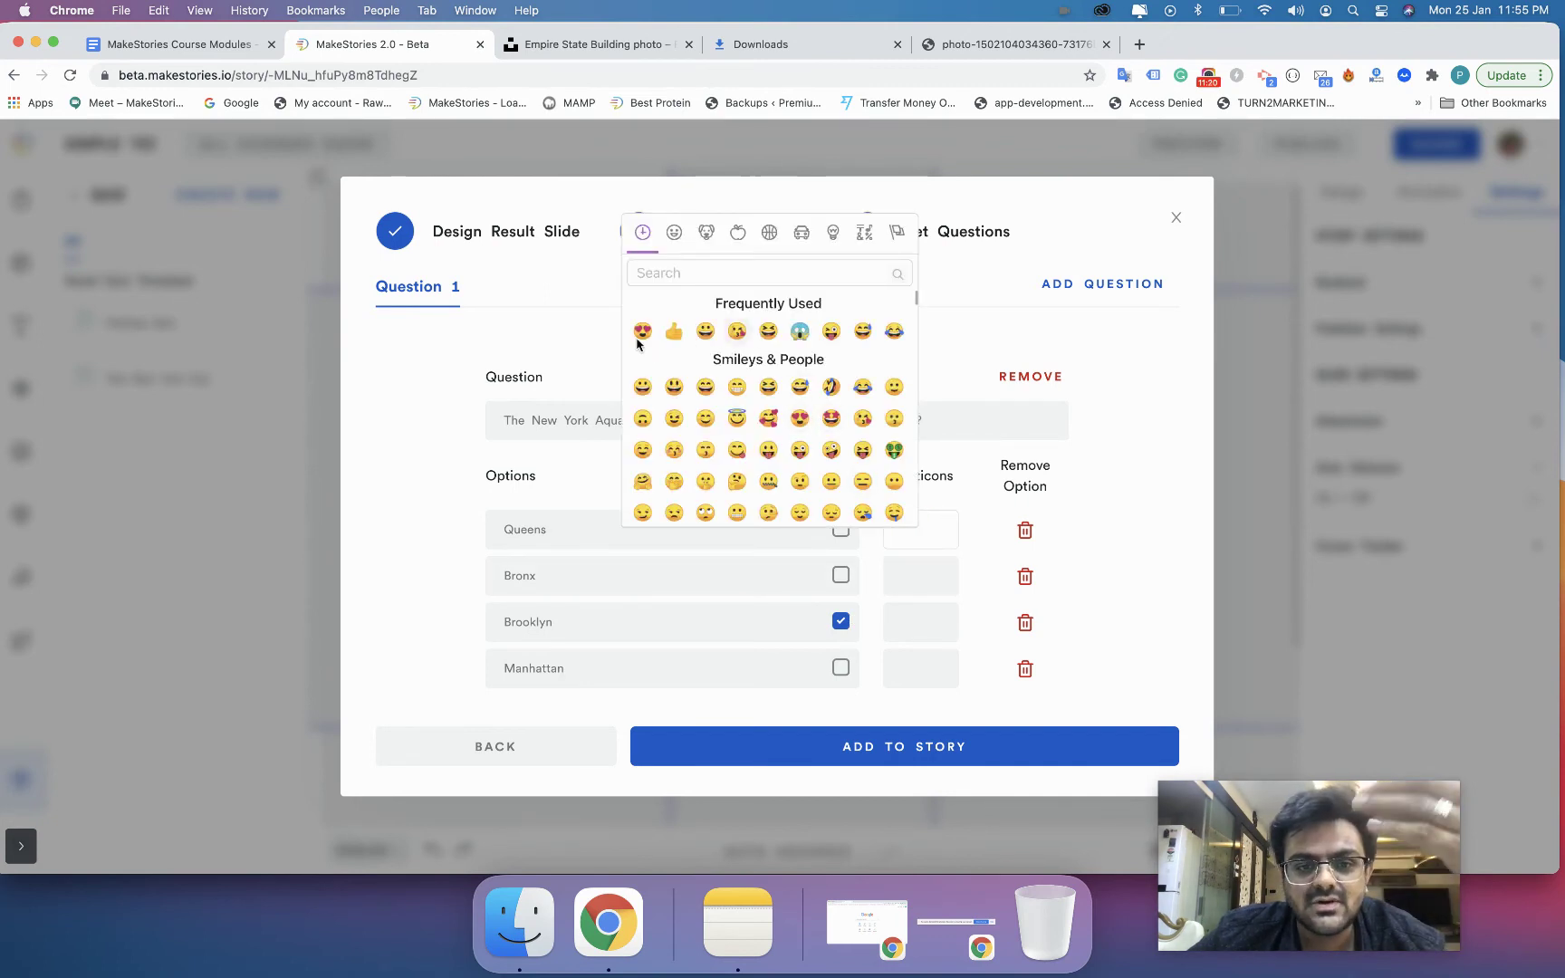
click(641, 331)
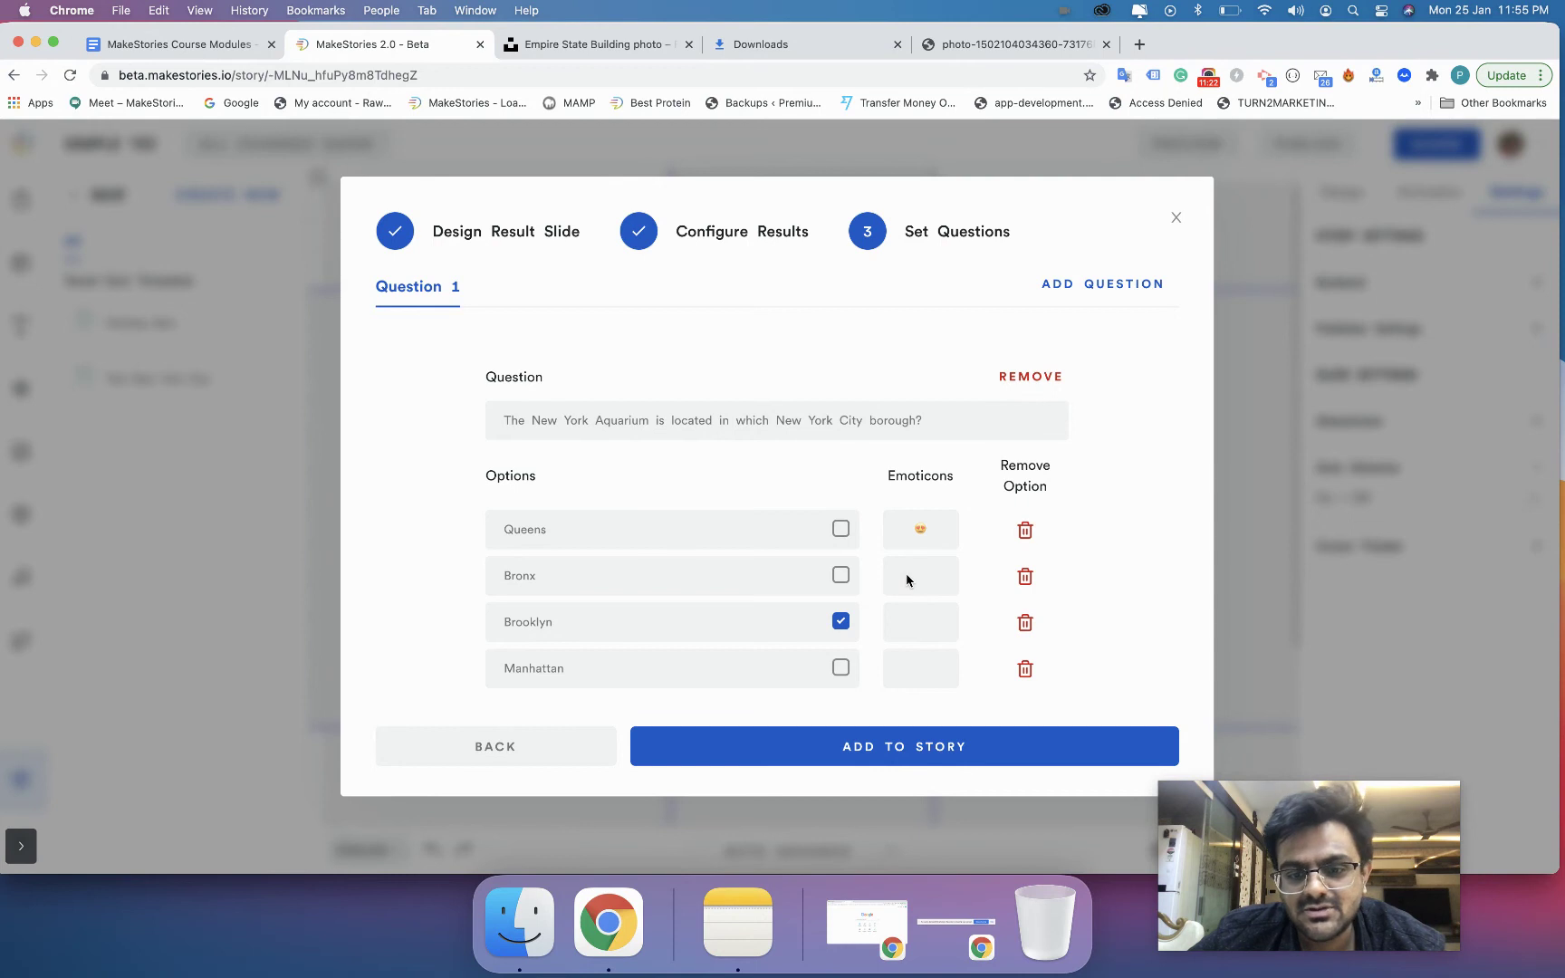
click(904, 576)
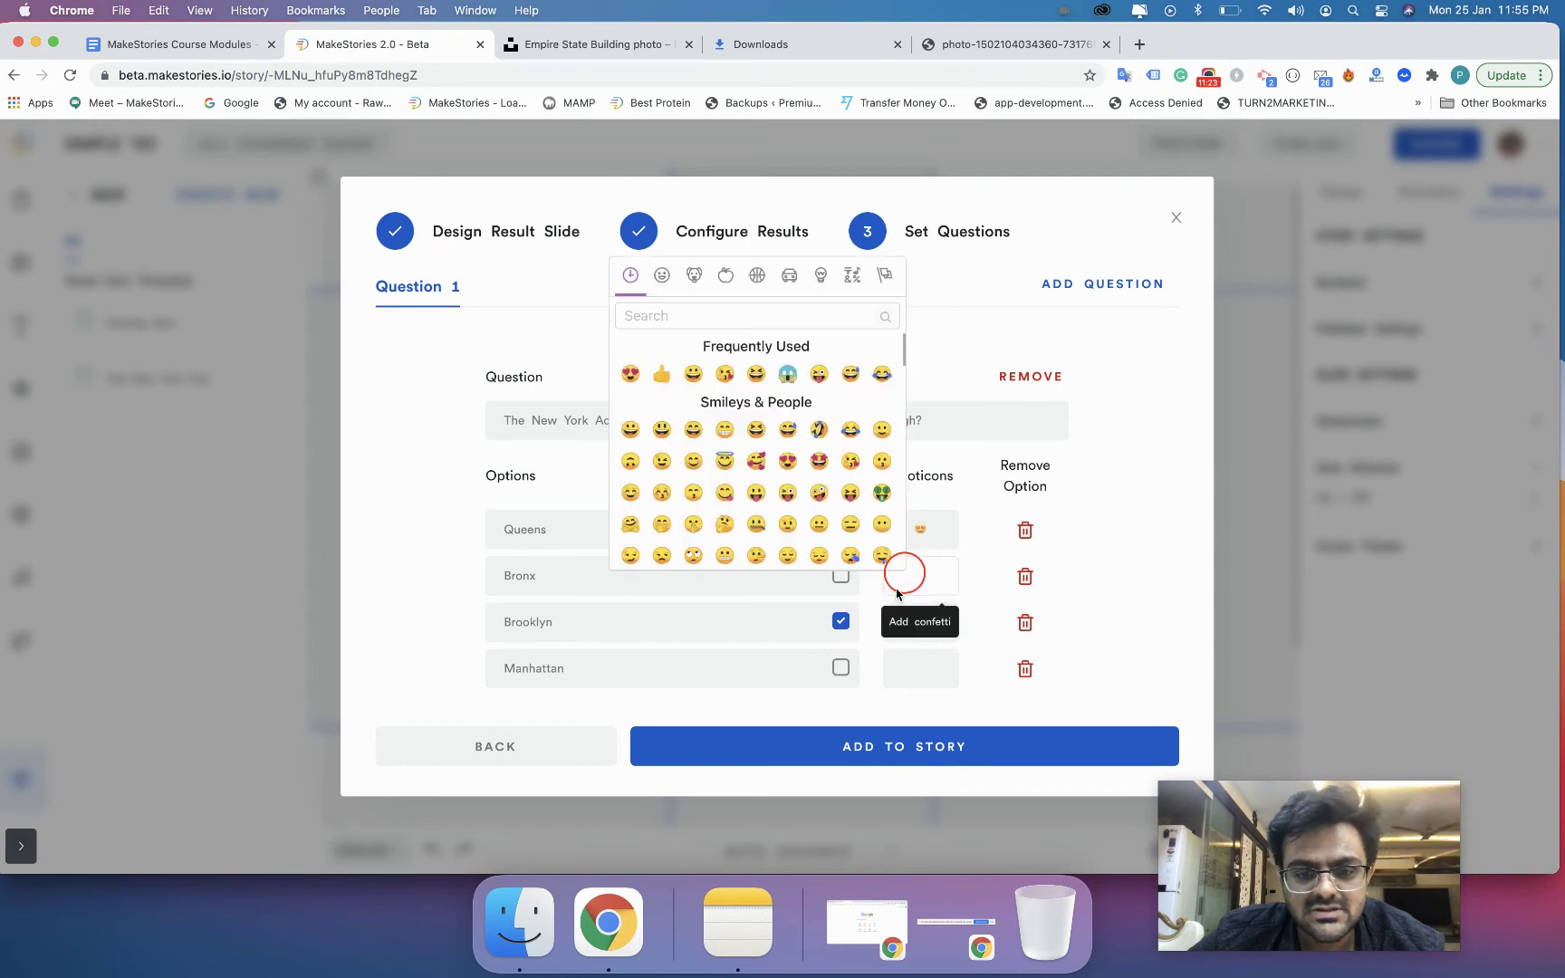
click(757, 464)
click(910, 631)
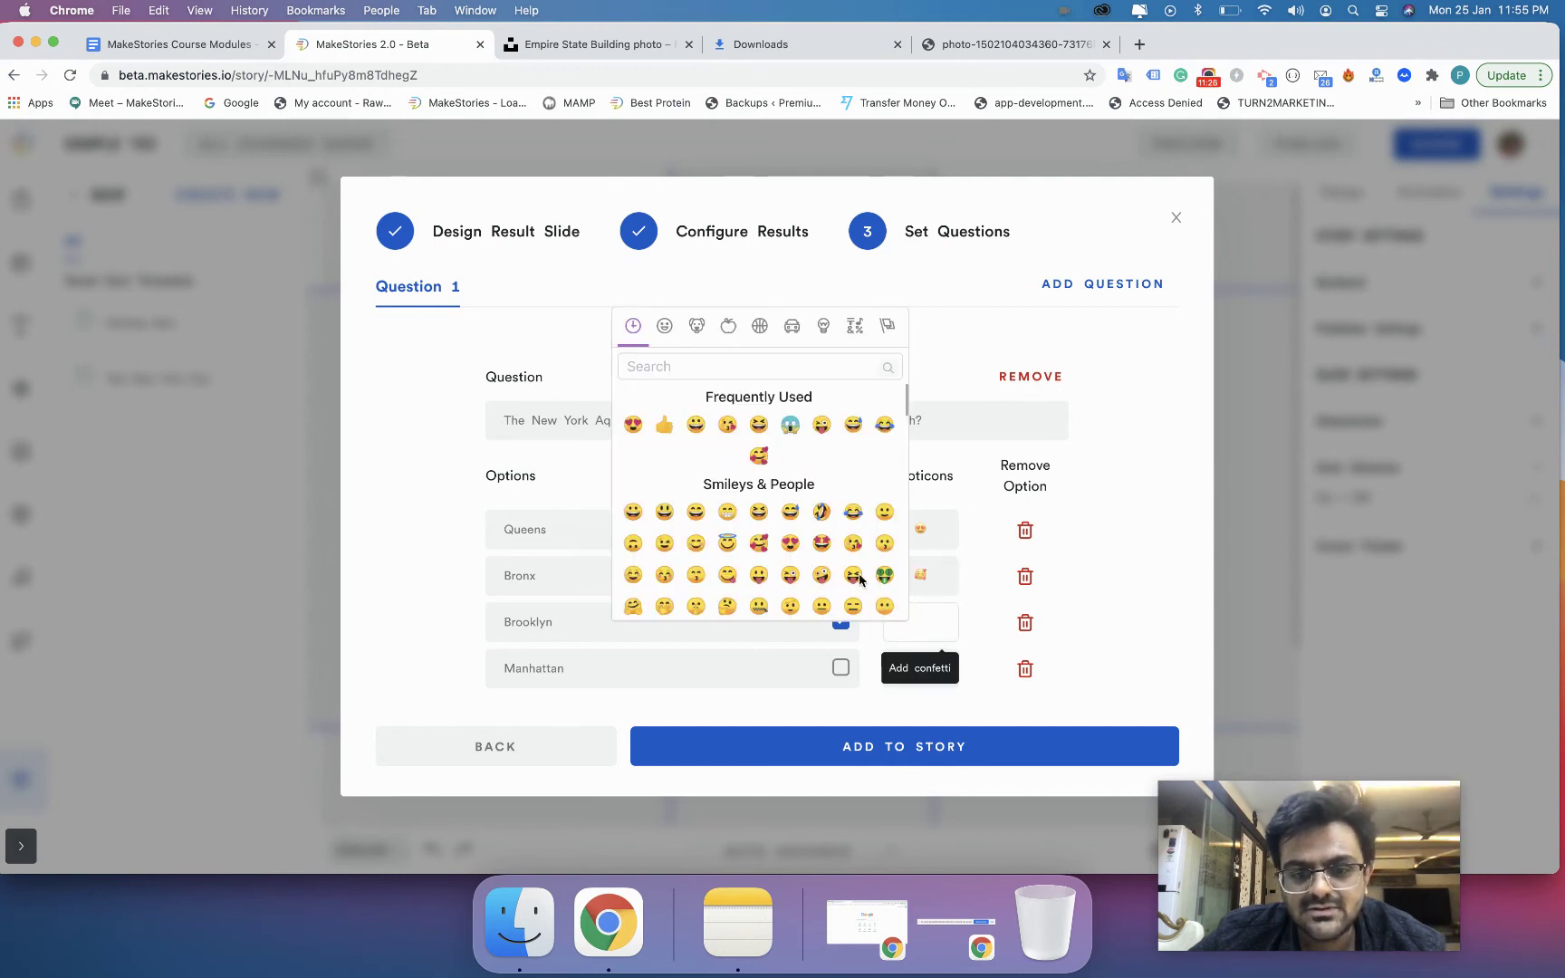
click(826, 542)
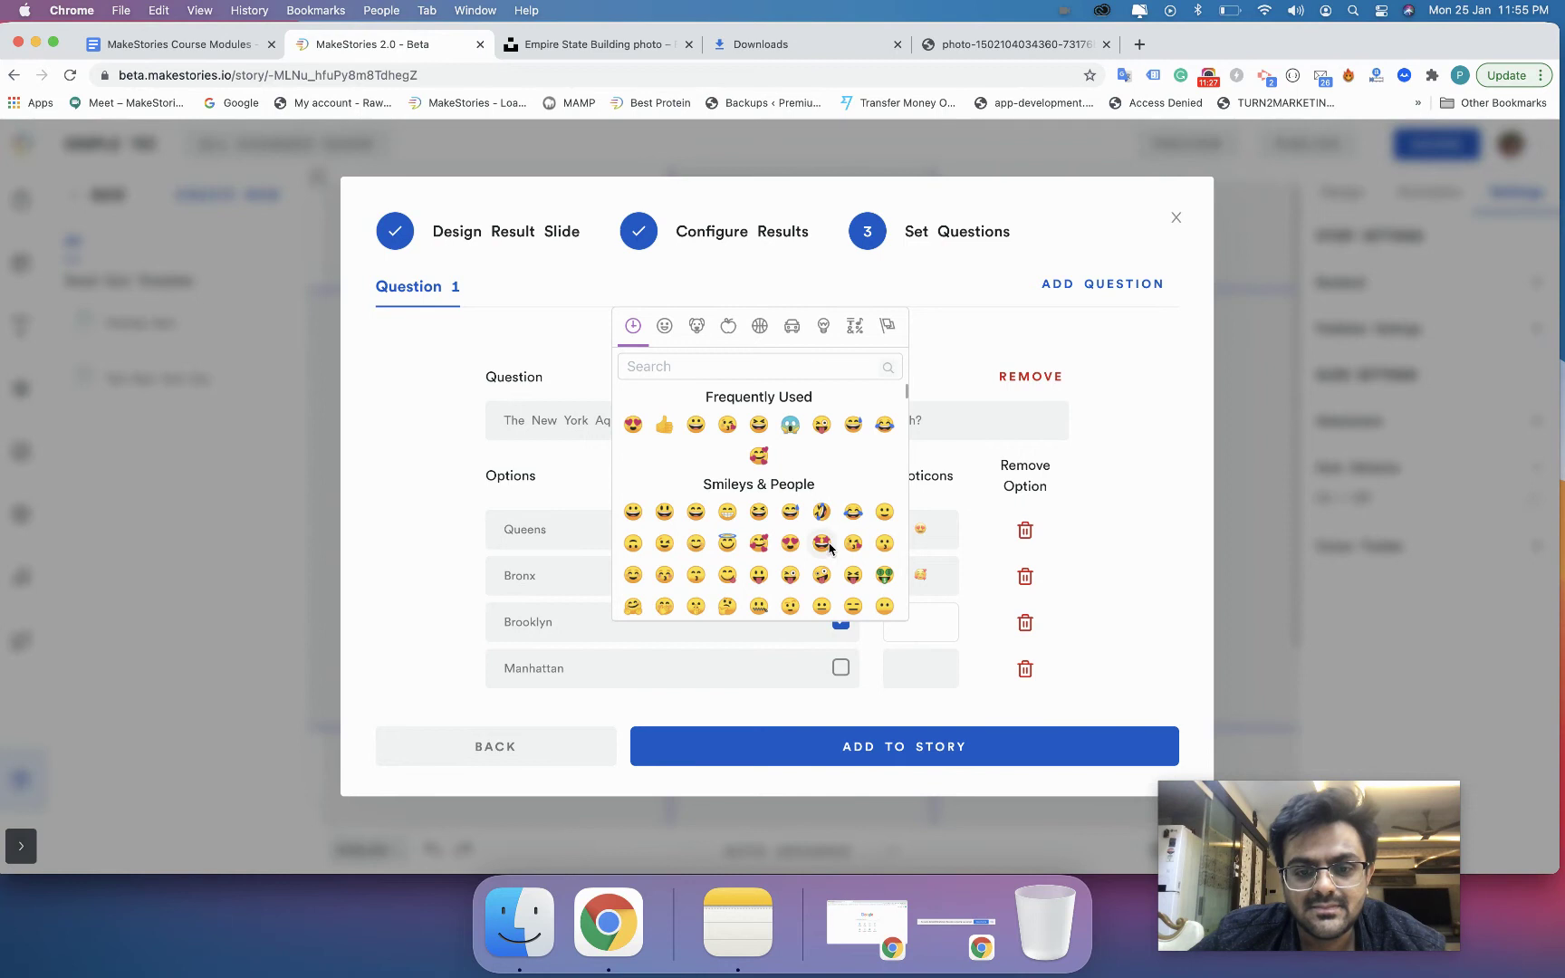
click(911, 662)
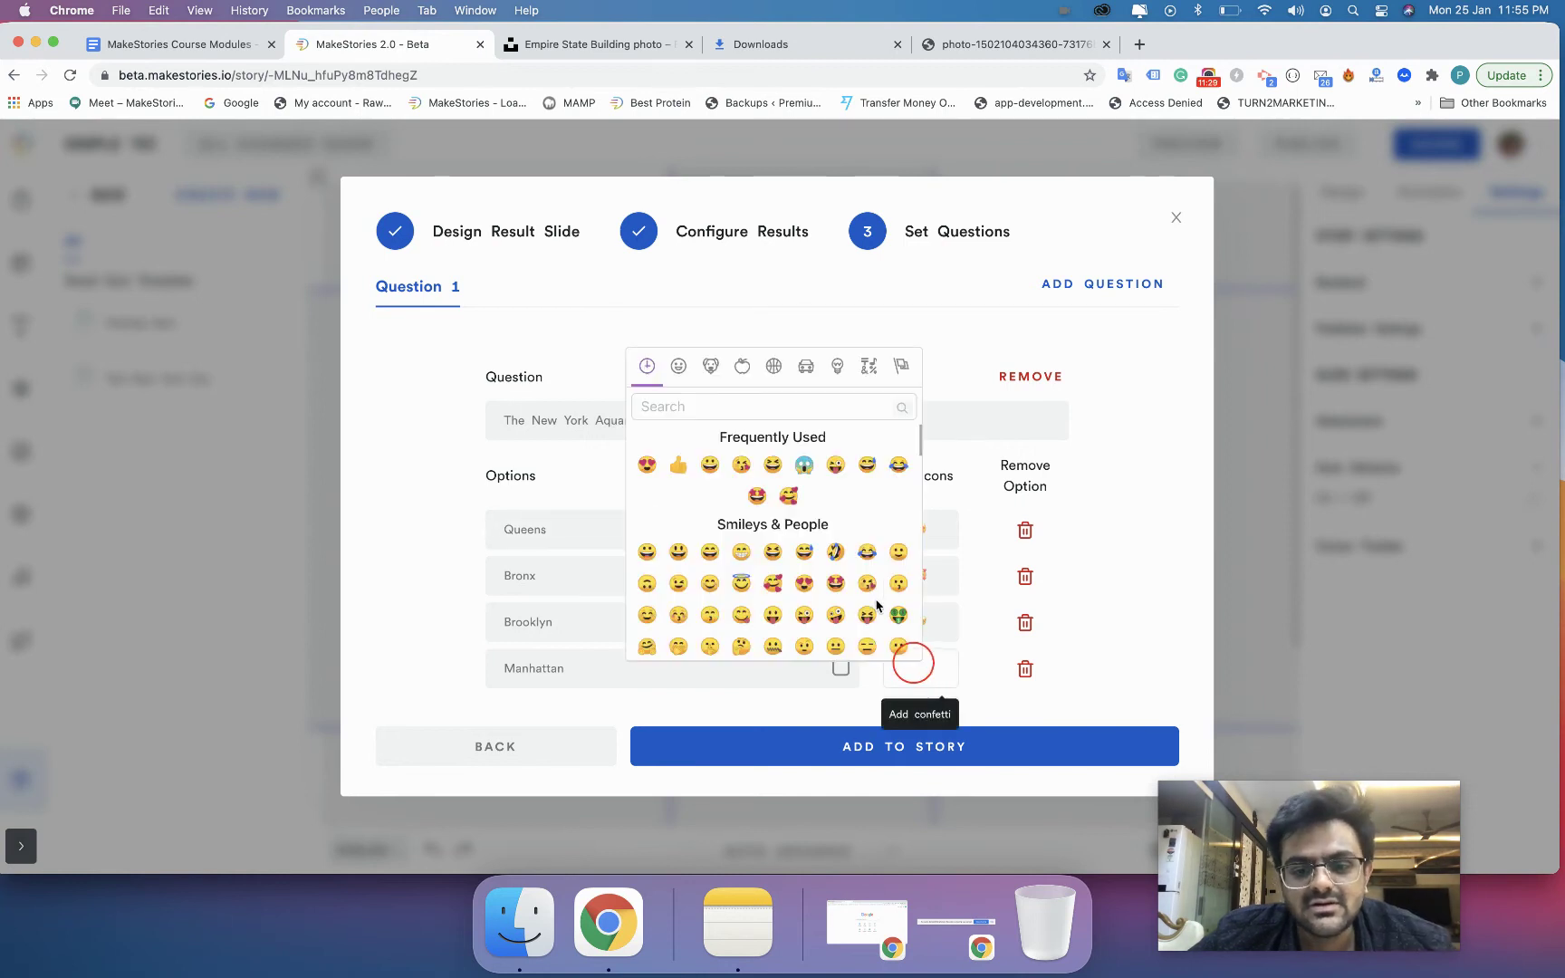
click(804, 464)
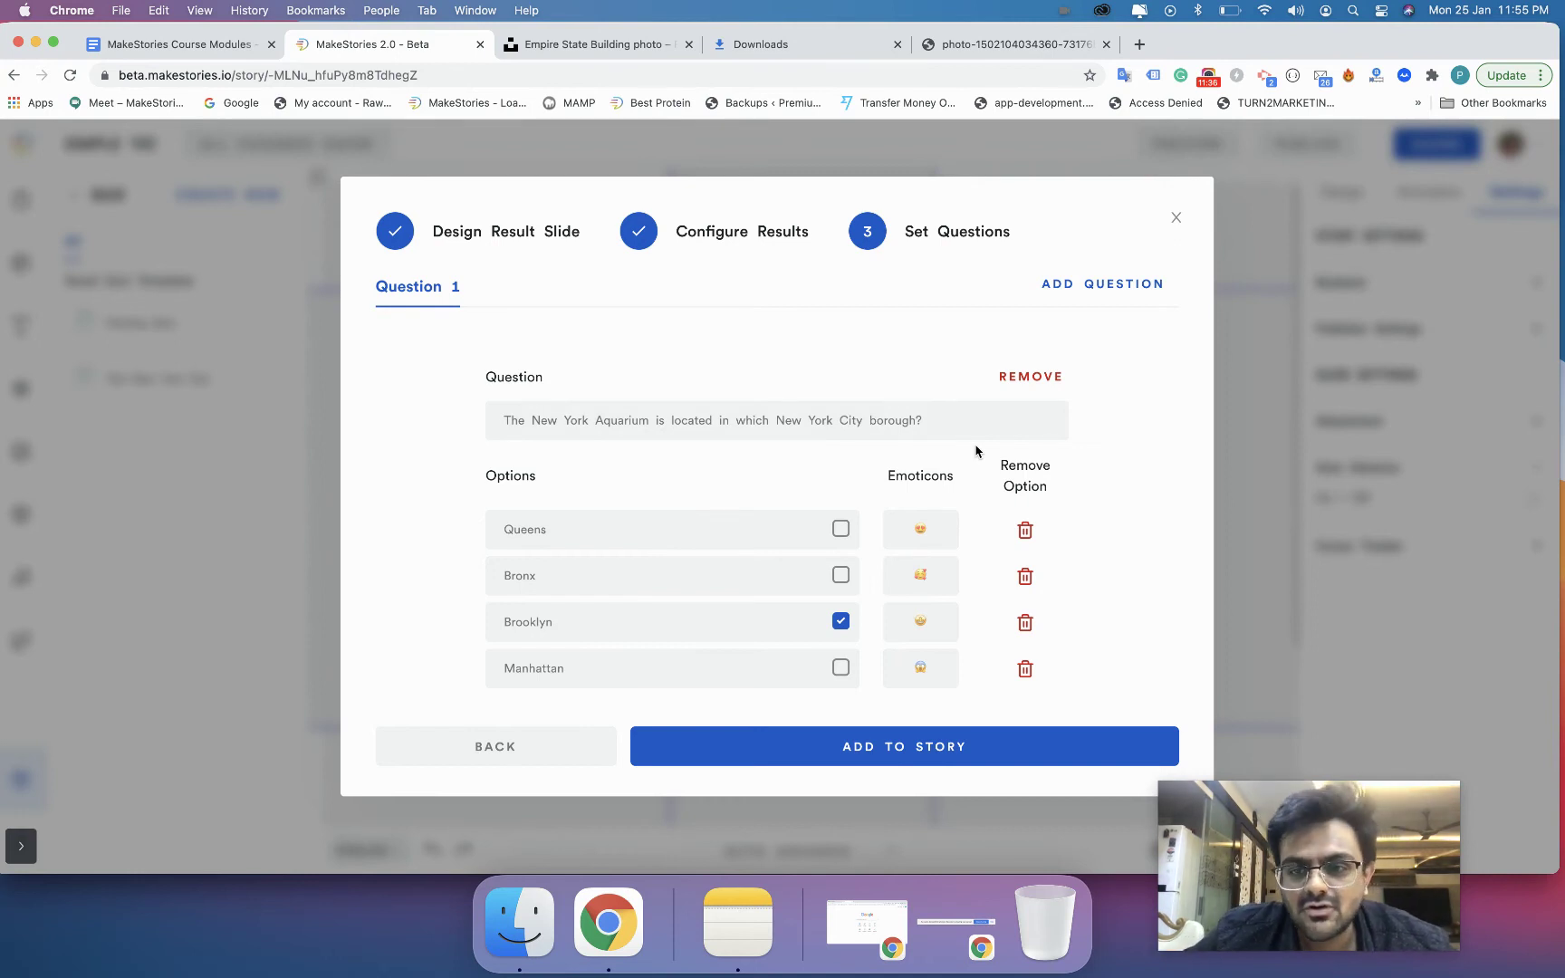
click(1208, 76)
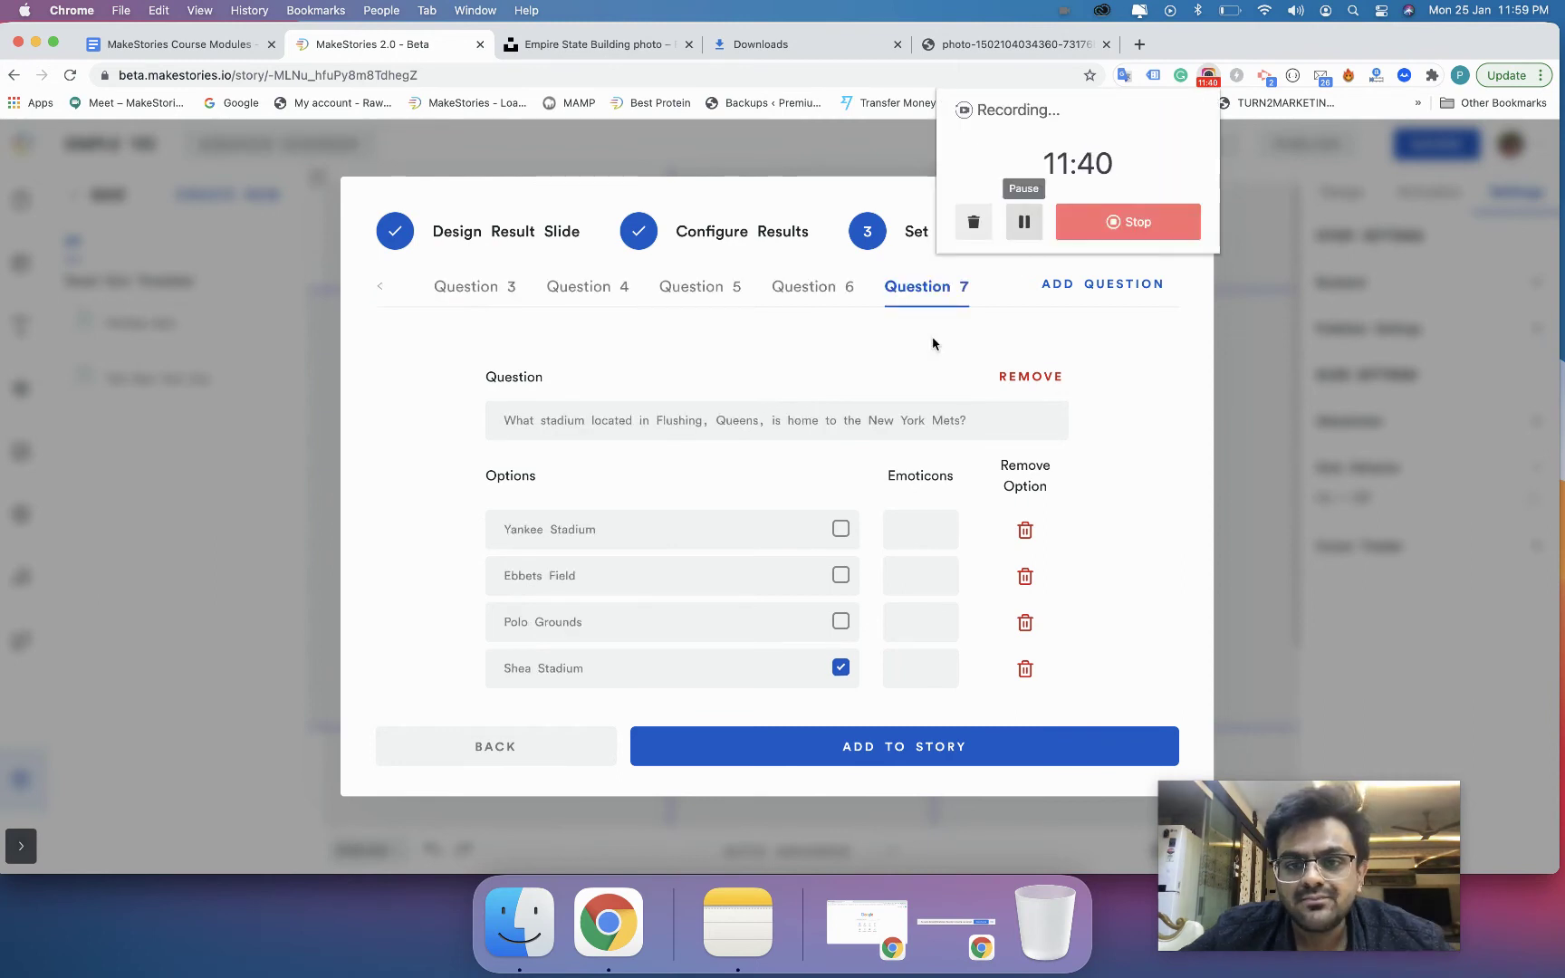
click(929, 343)
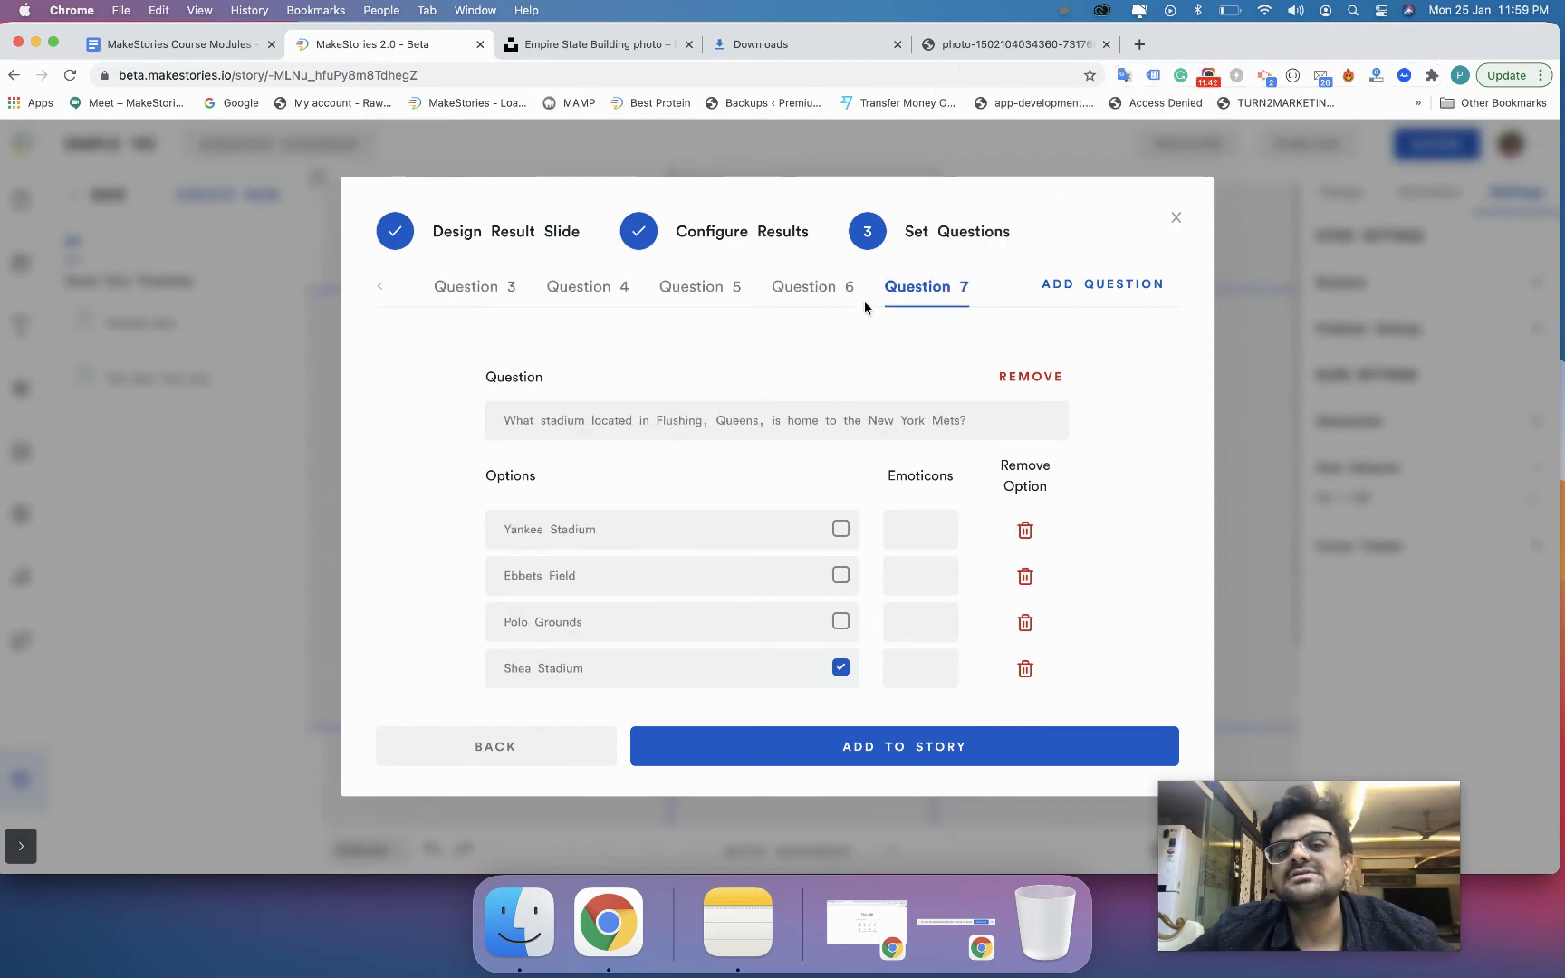
Review the wording, options and marked answers of the quiz questions, going from Question 6 back to Question 1.
click(794, 299)
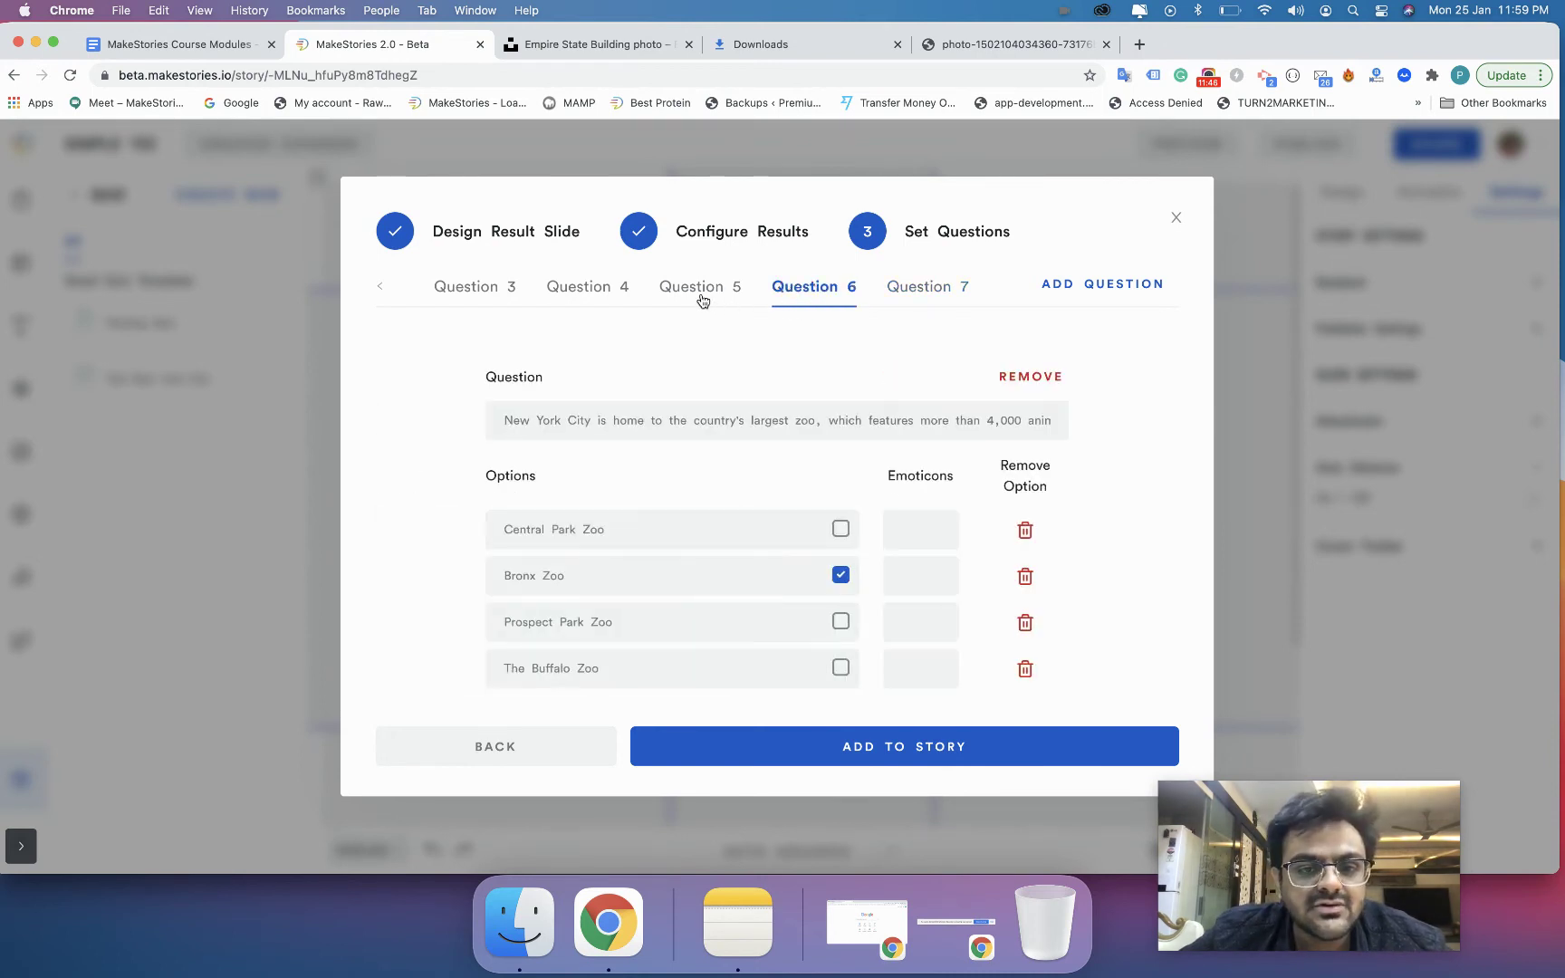
click(702, 290)
click(600, 293)
click(487, 300)
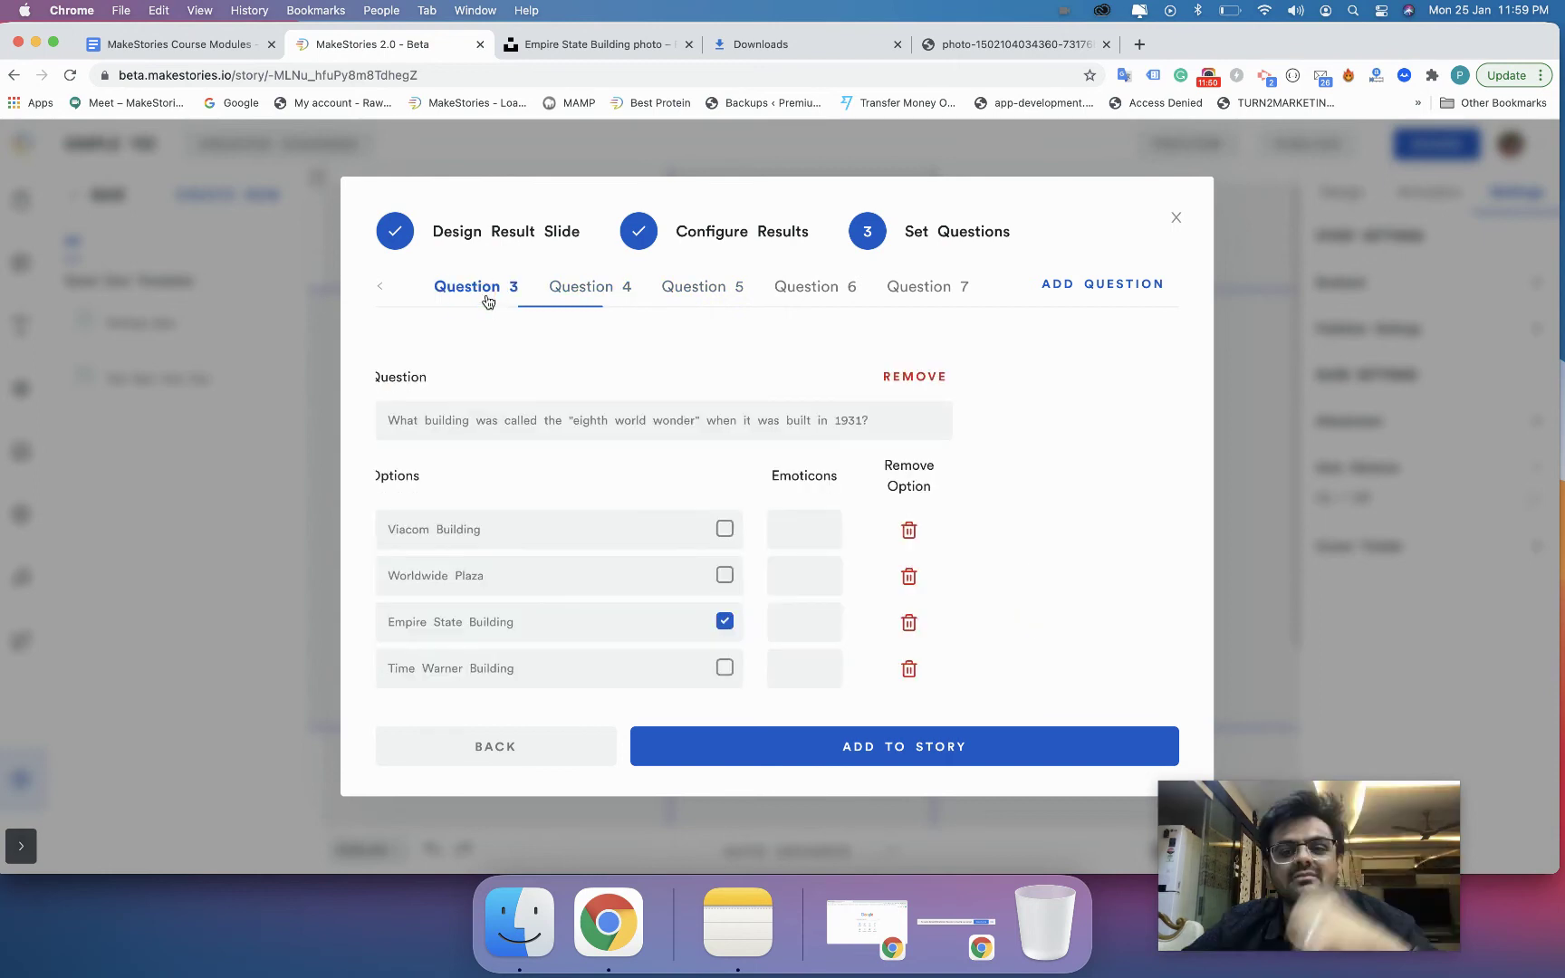
click(380, 288)
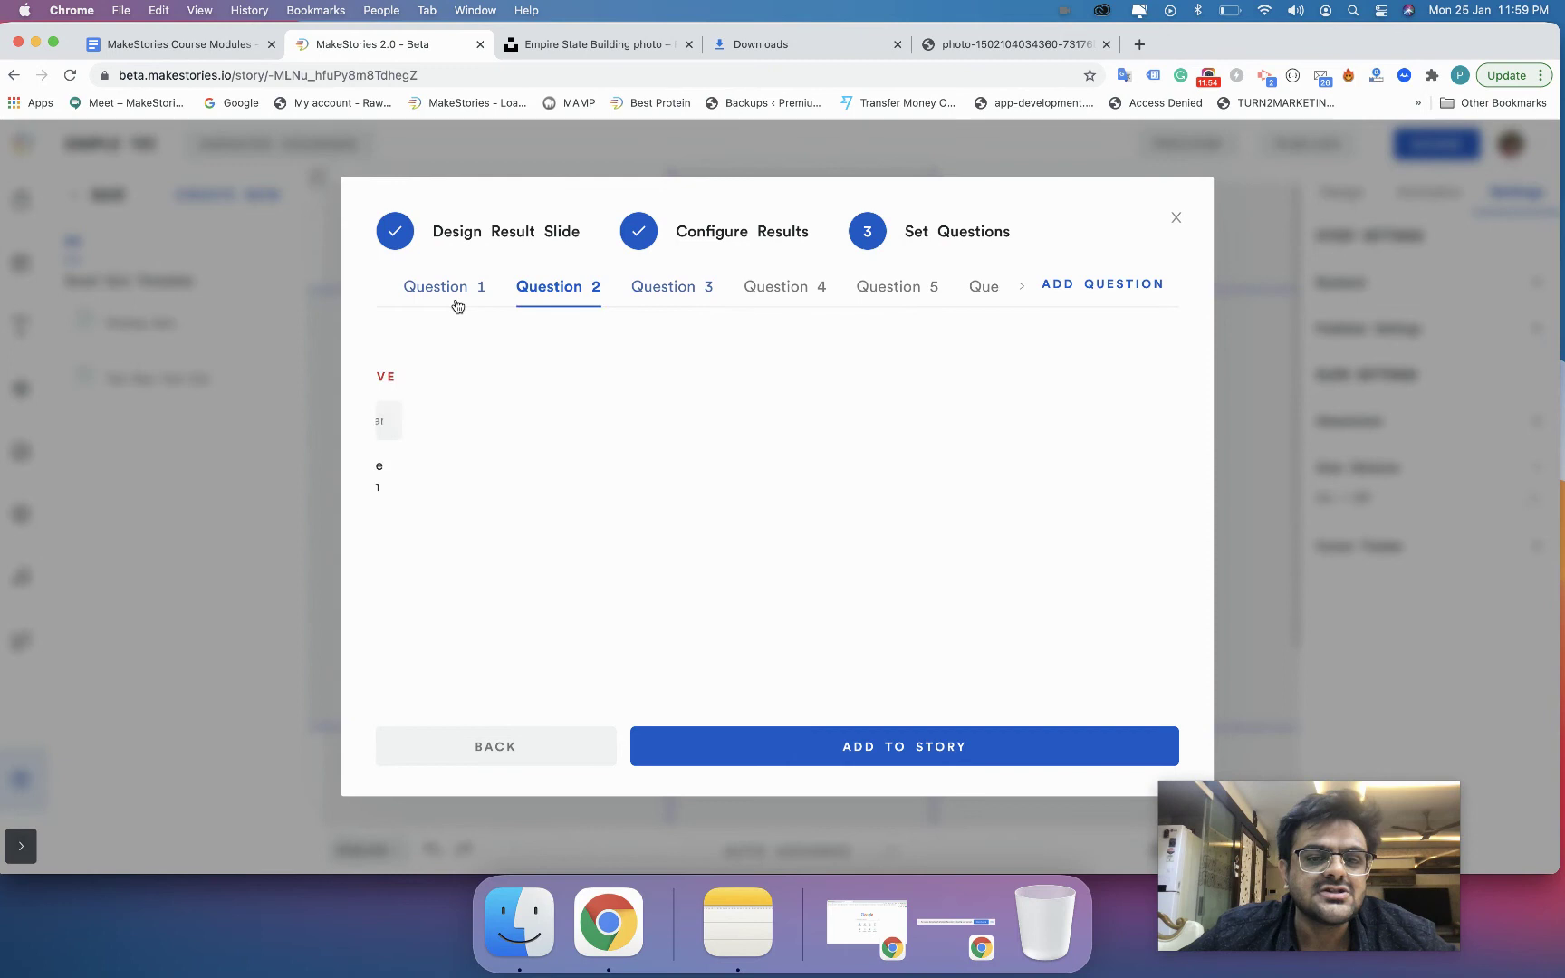
click(456, 303)
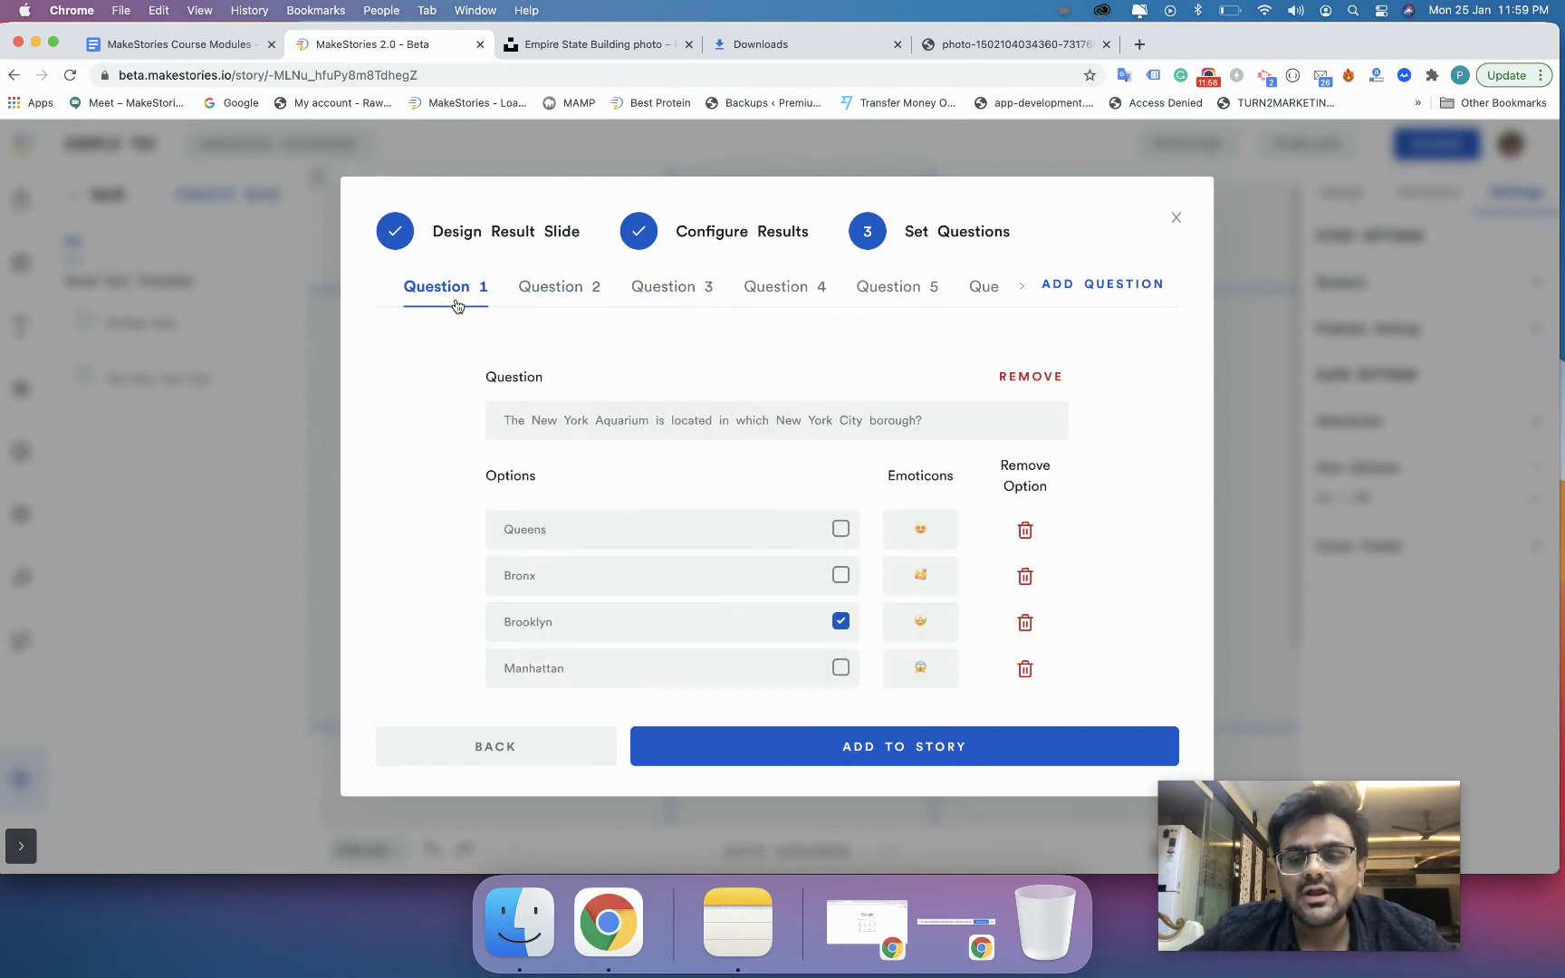
Add the finished quiz set to the story and dismiss the media manager.
click(867, 755)
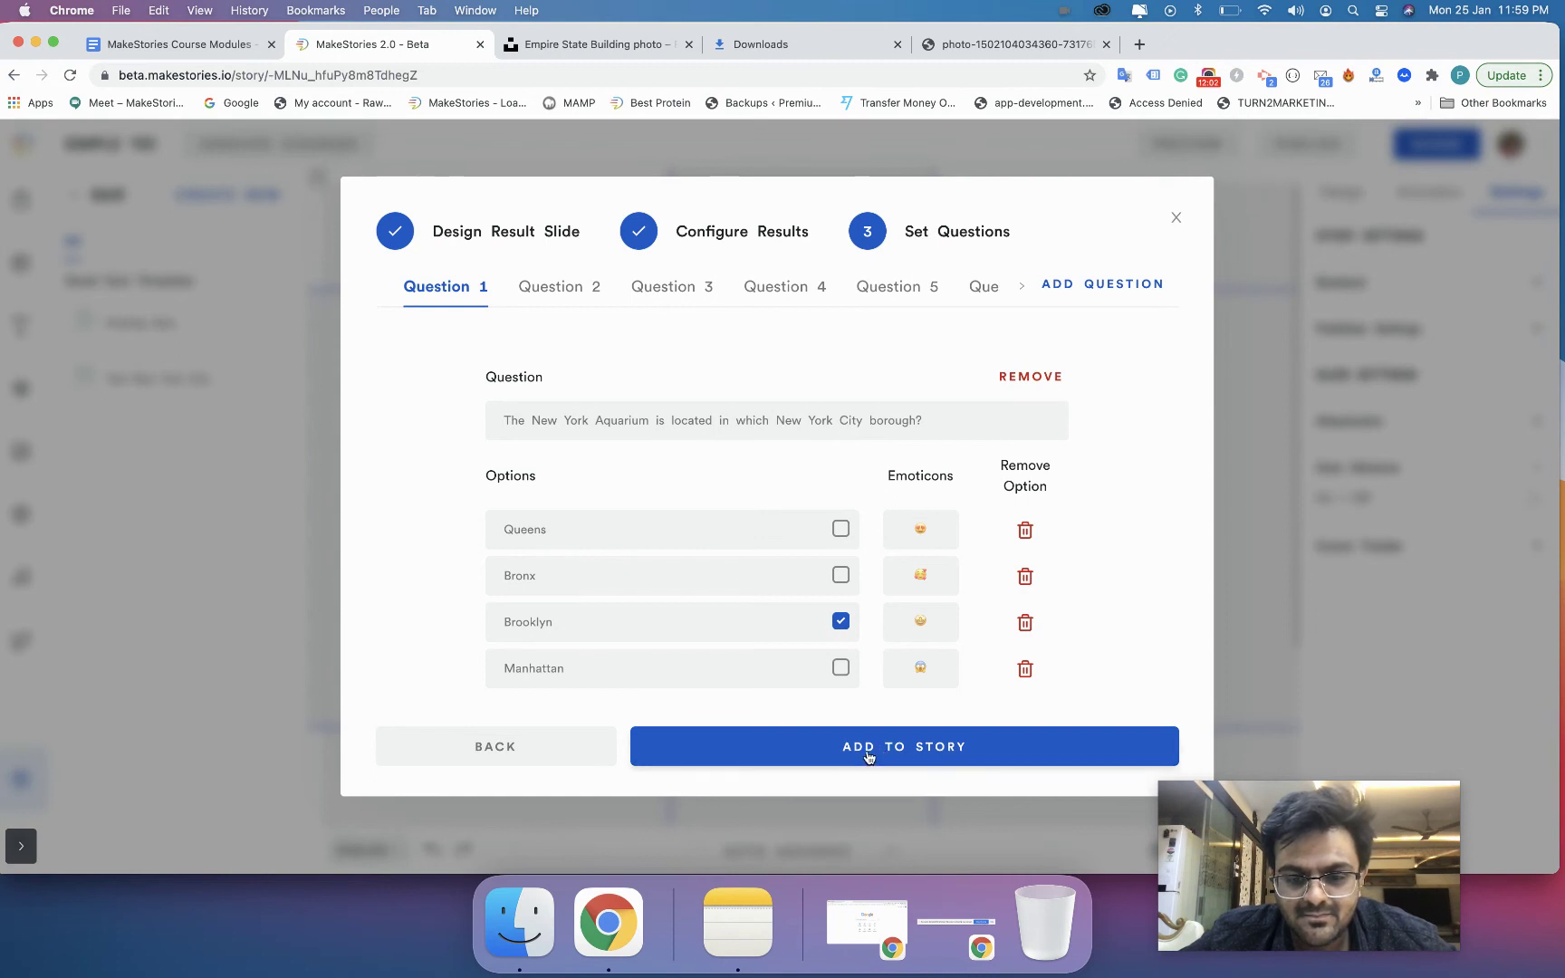
click(867, 756)
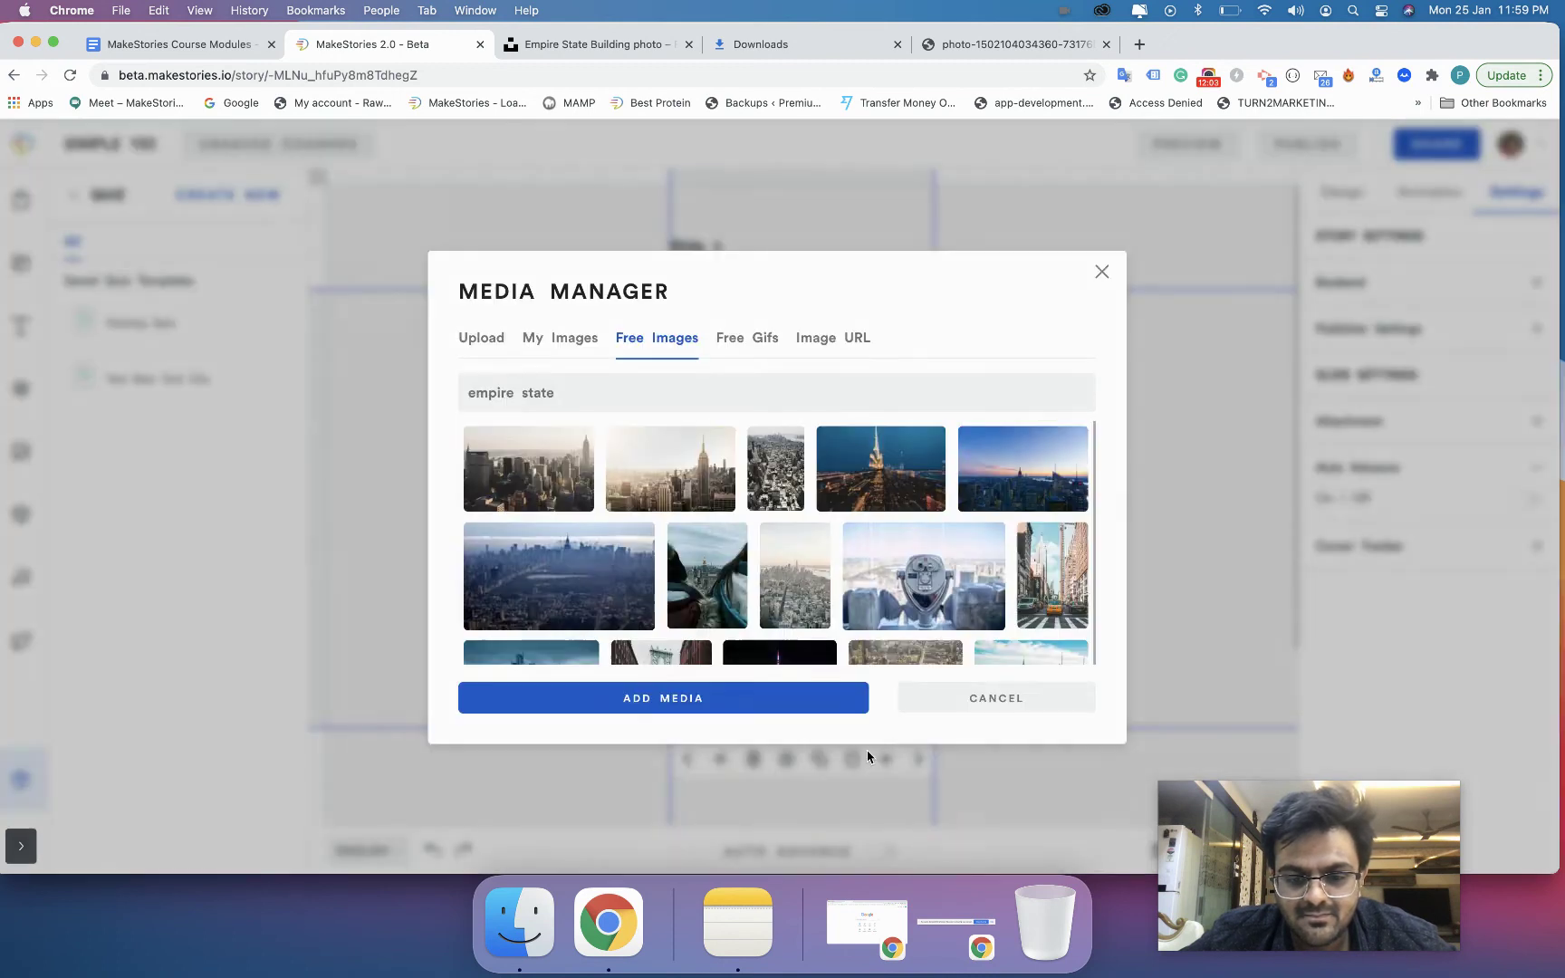
click(1104, 276)
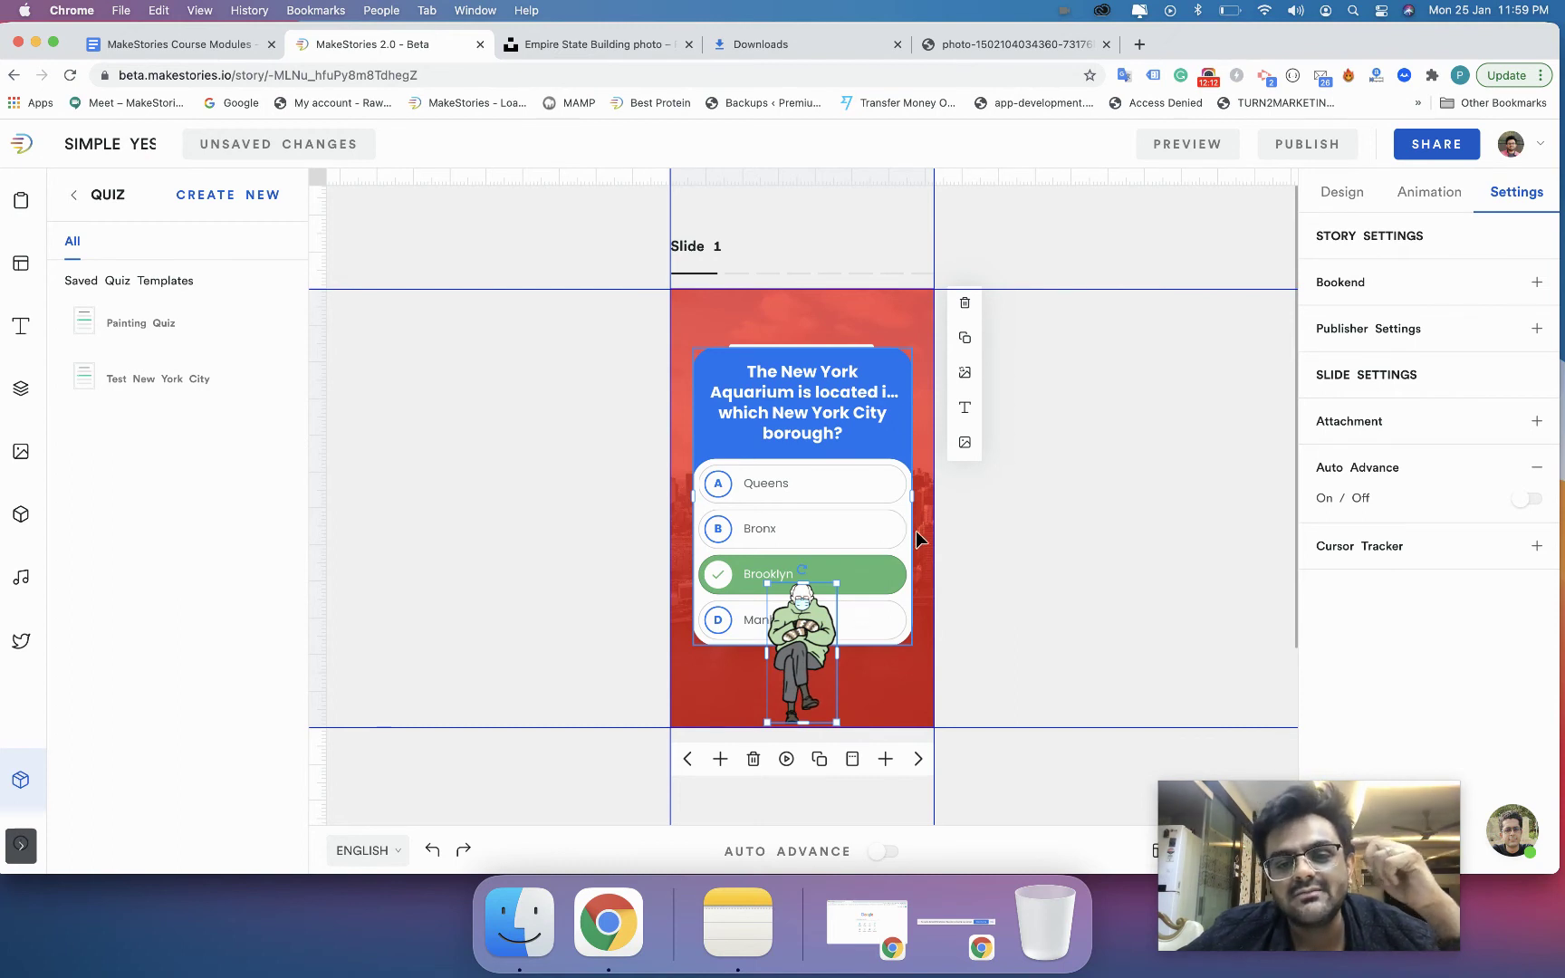
Add a new page after slide 1 and delete its placeholder text.
click(885, 760)
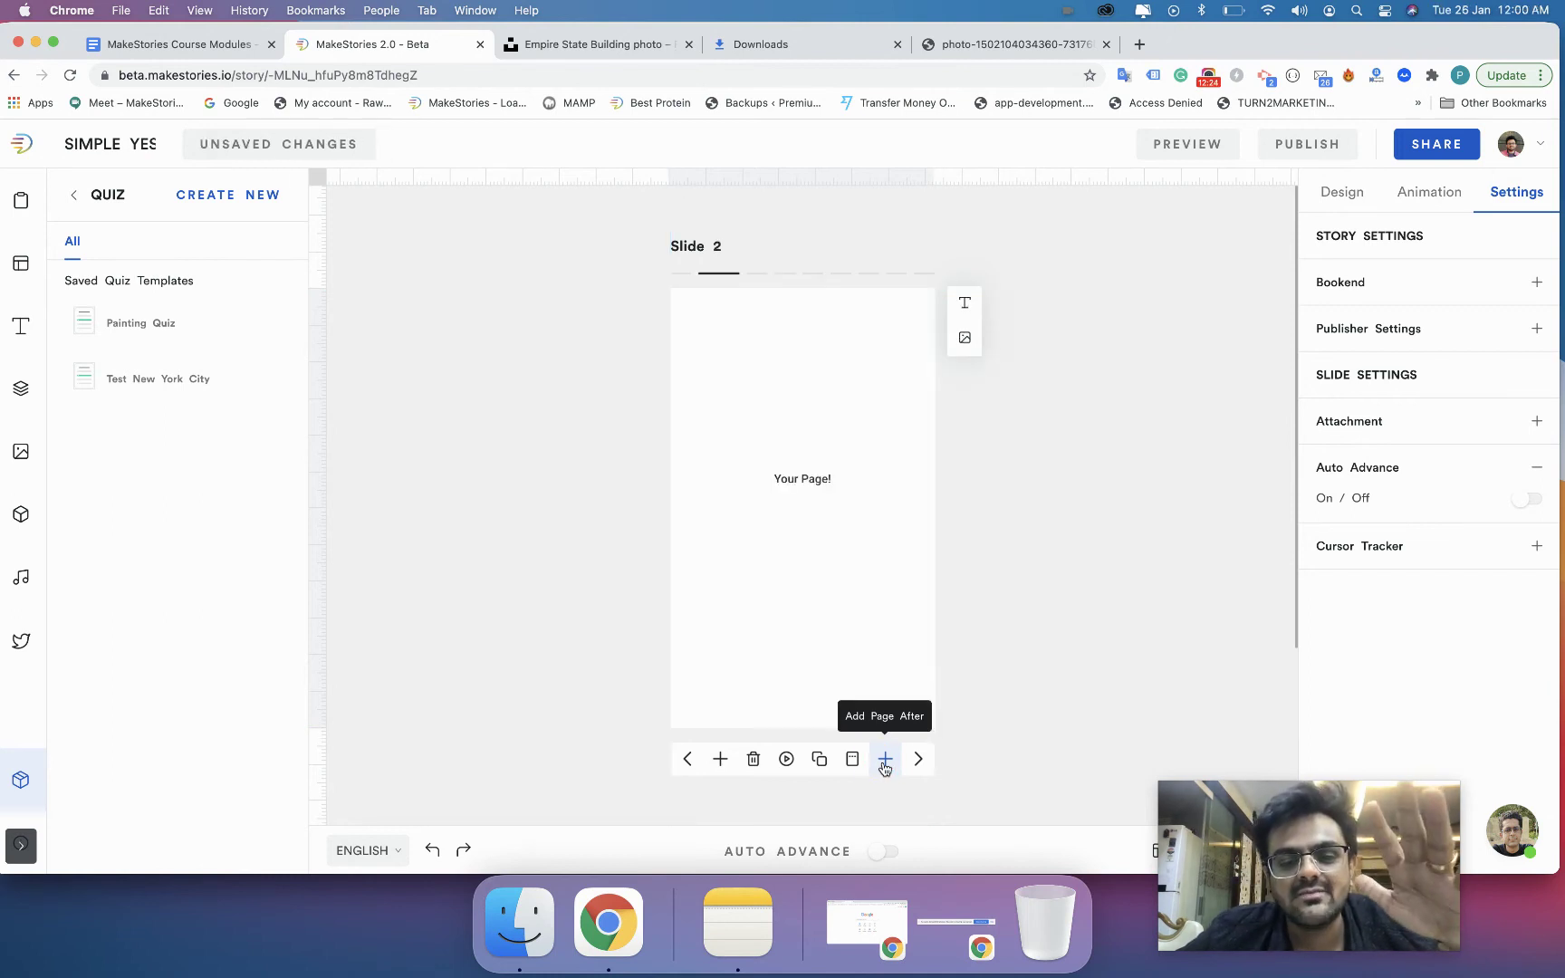
click(789, 479)
key(BackSpace)
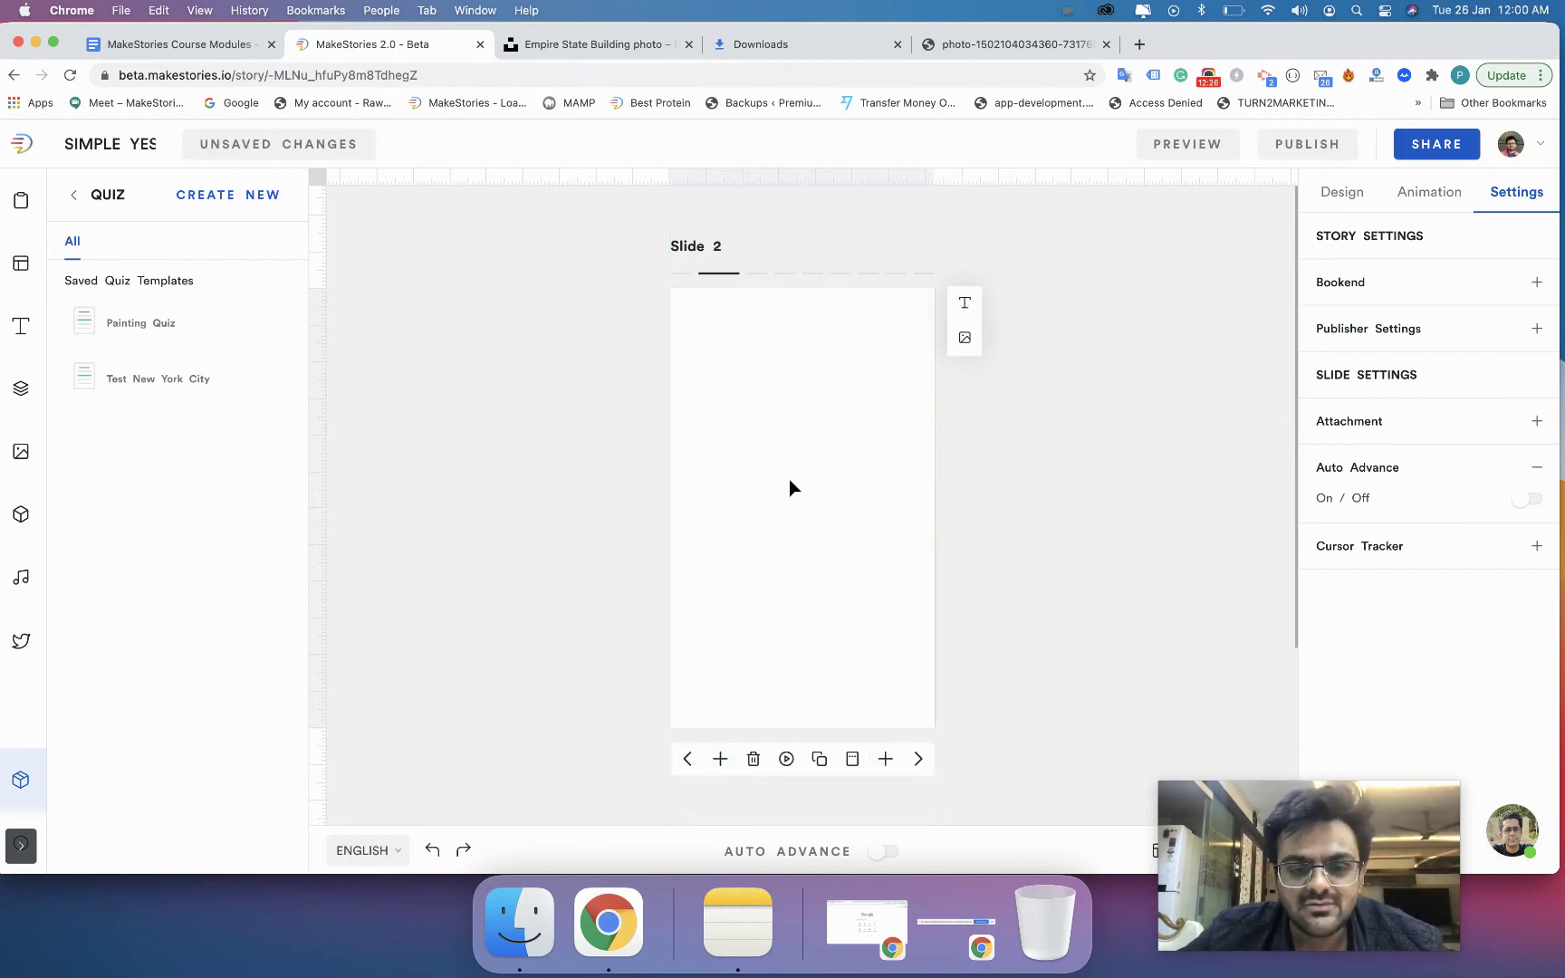
Move the New York Aquarium quiz question from slide 1 onto the blank slide 2.
click(686, 766)
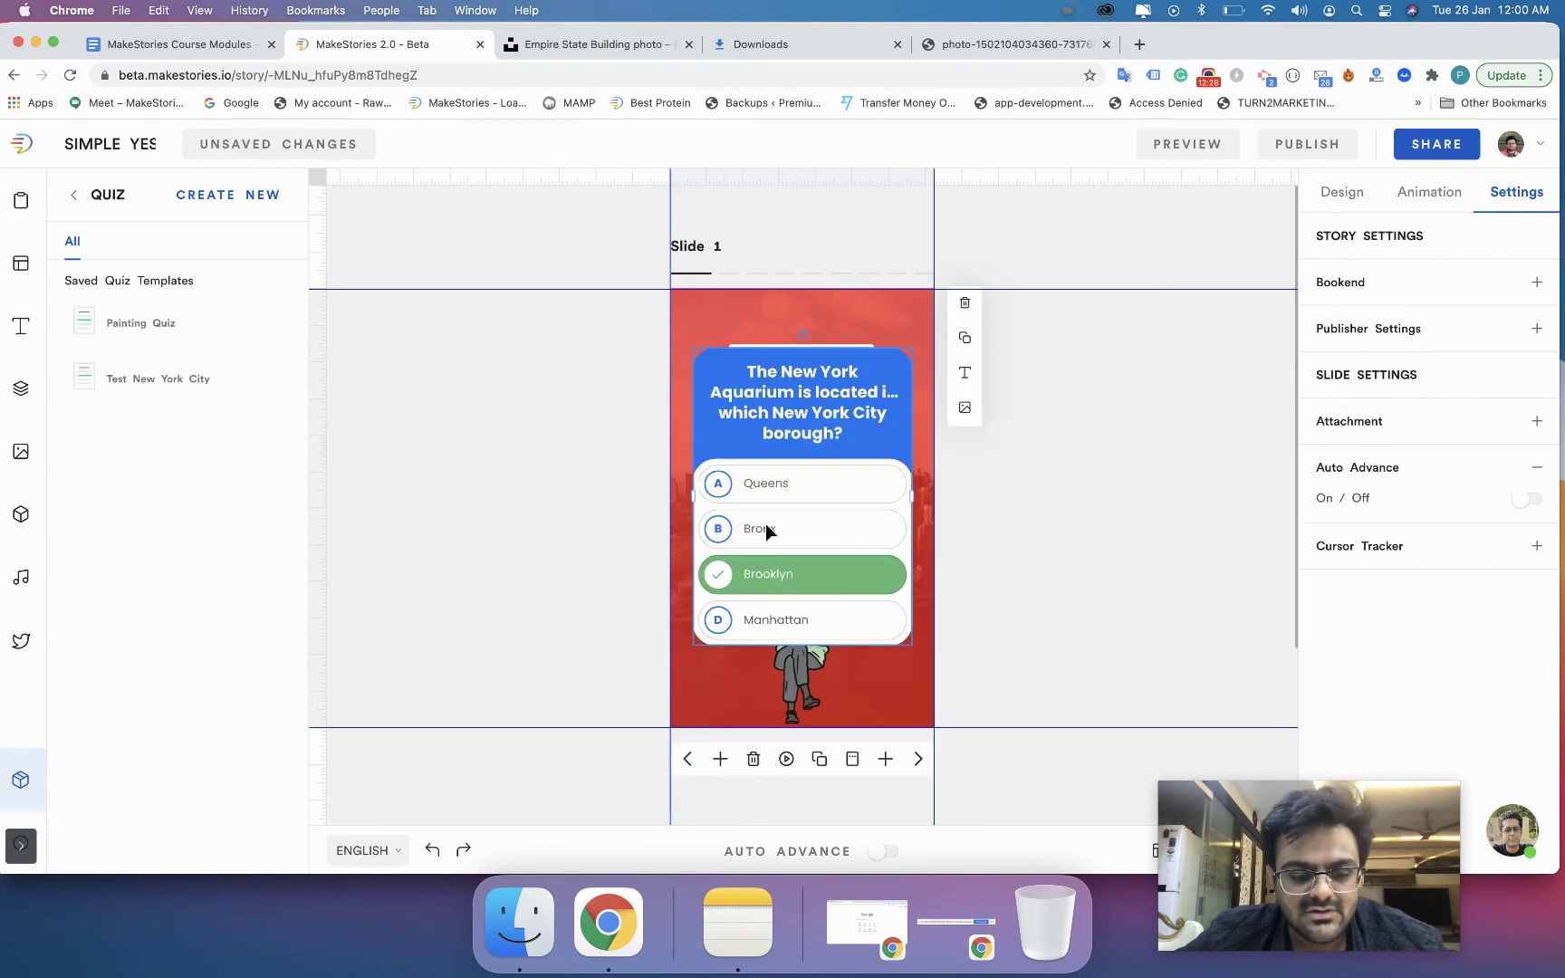
click(917, 759)
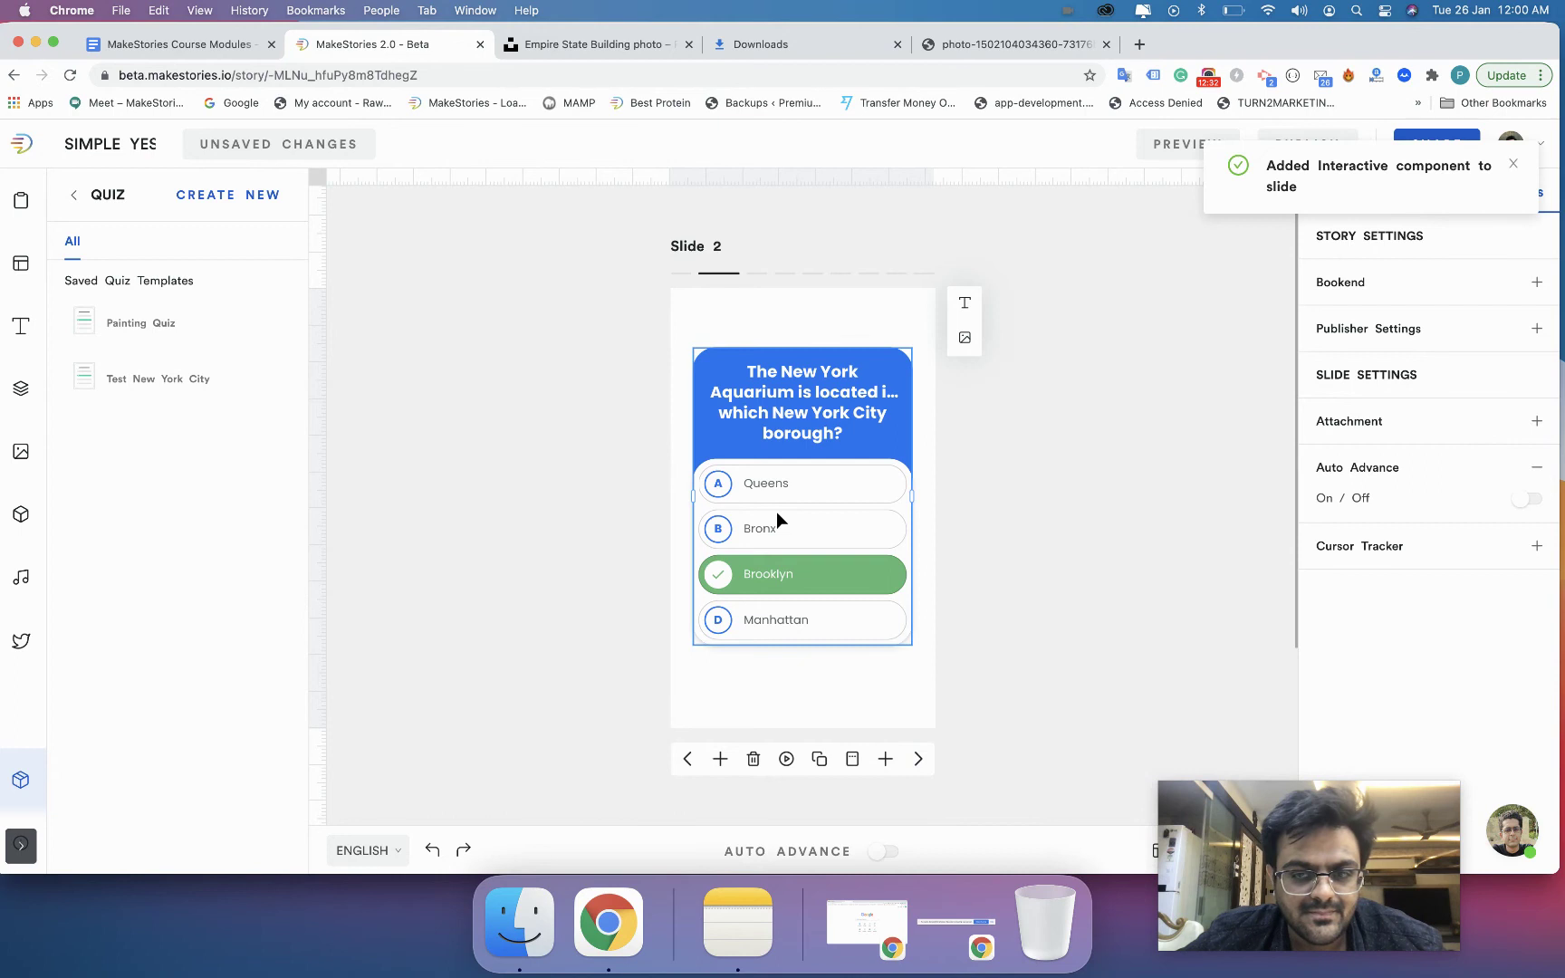
mouse_move(776, 515)
mouse_down()
mouse_move(807, 526)
mouse_move(770, 519)
mouse_up()
Duplicate slide 1's title text and change the copy to "Take this quiz to test your knowledge about New York City".
click(677, 760)
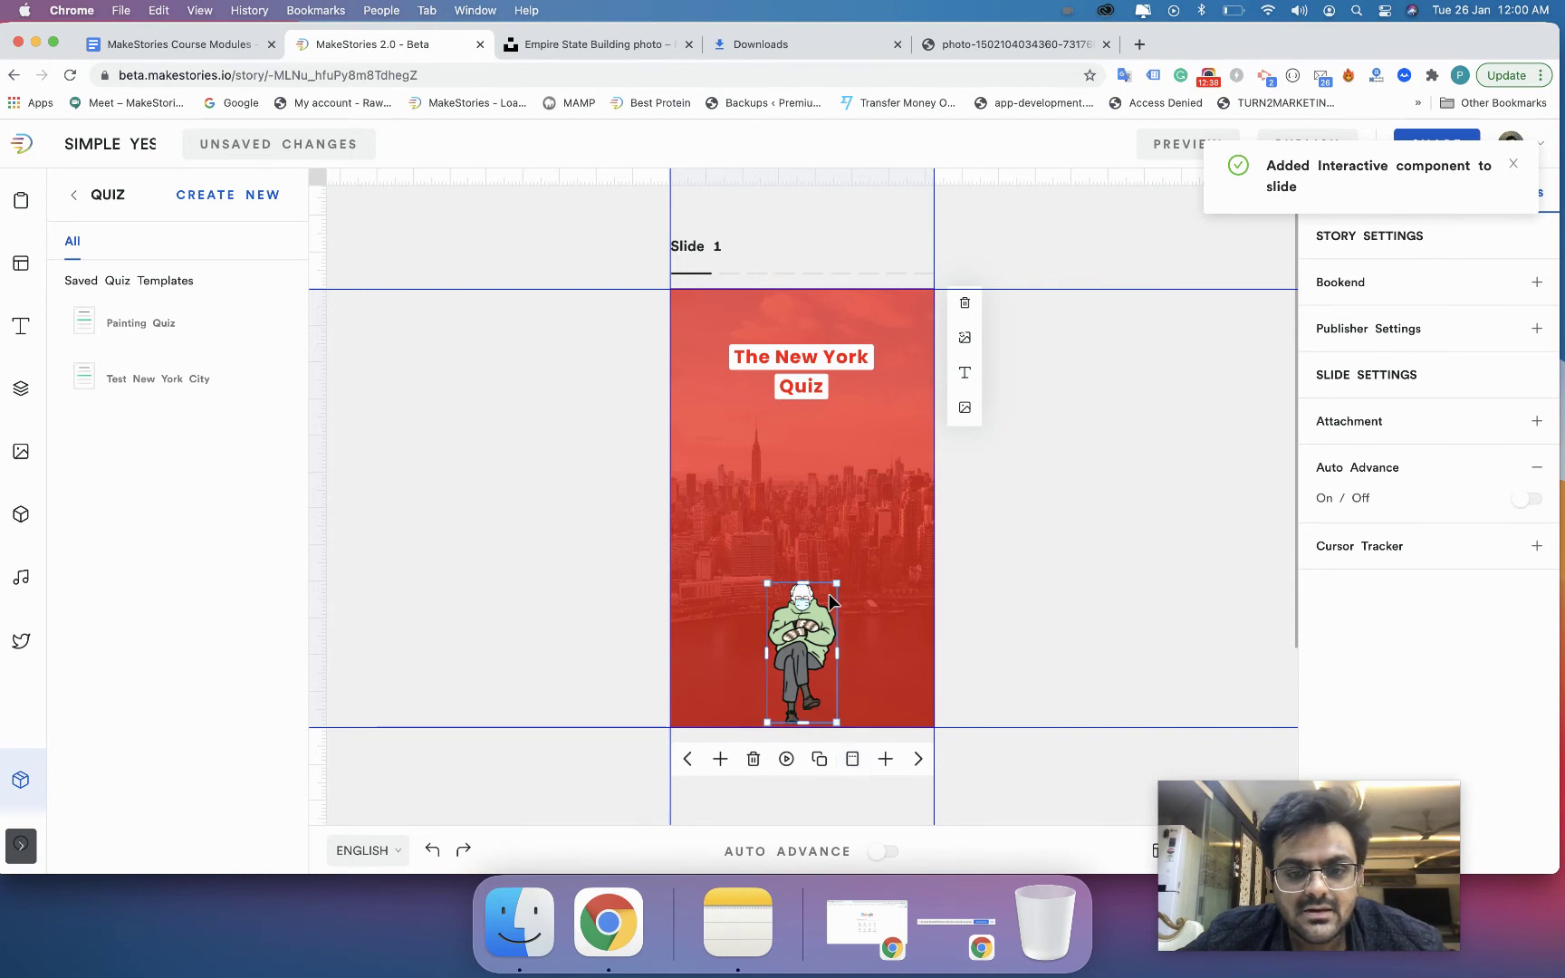
click(835, 396)
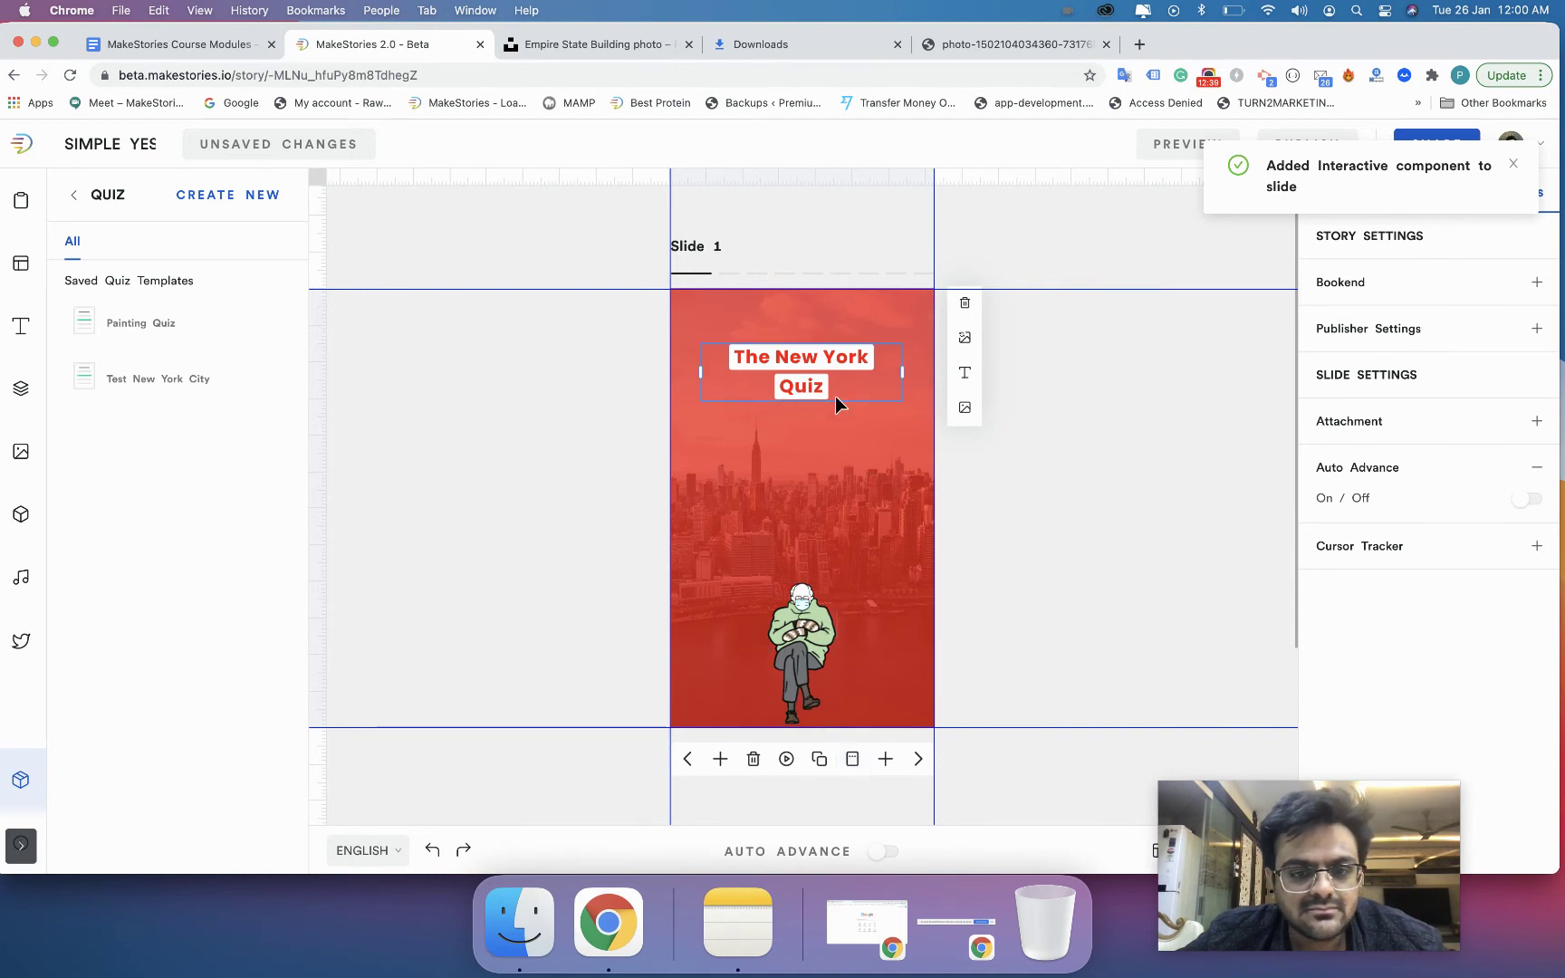
click(964, 337)
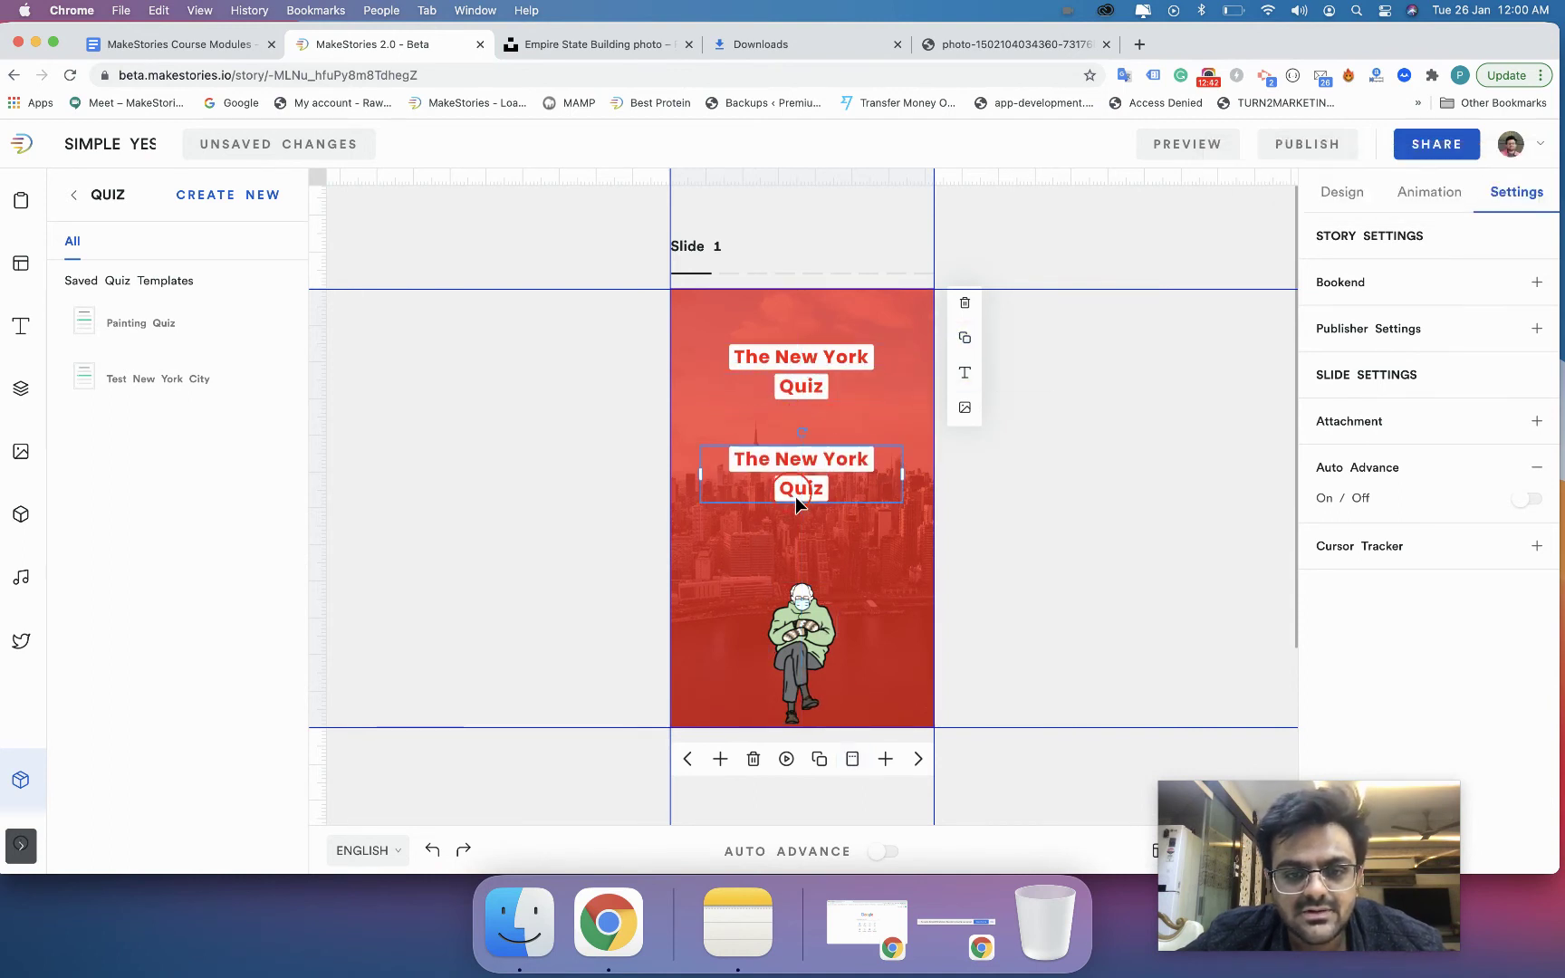
double_click(795, 497)
key(ctrl+a)
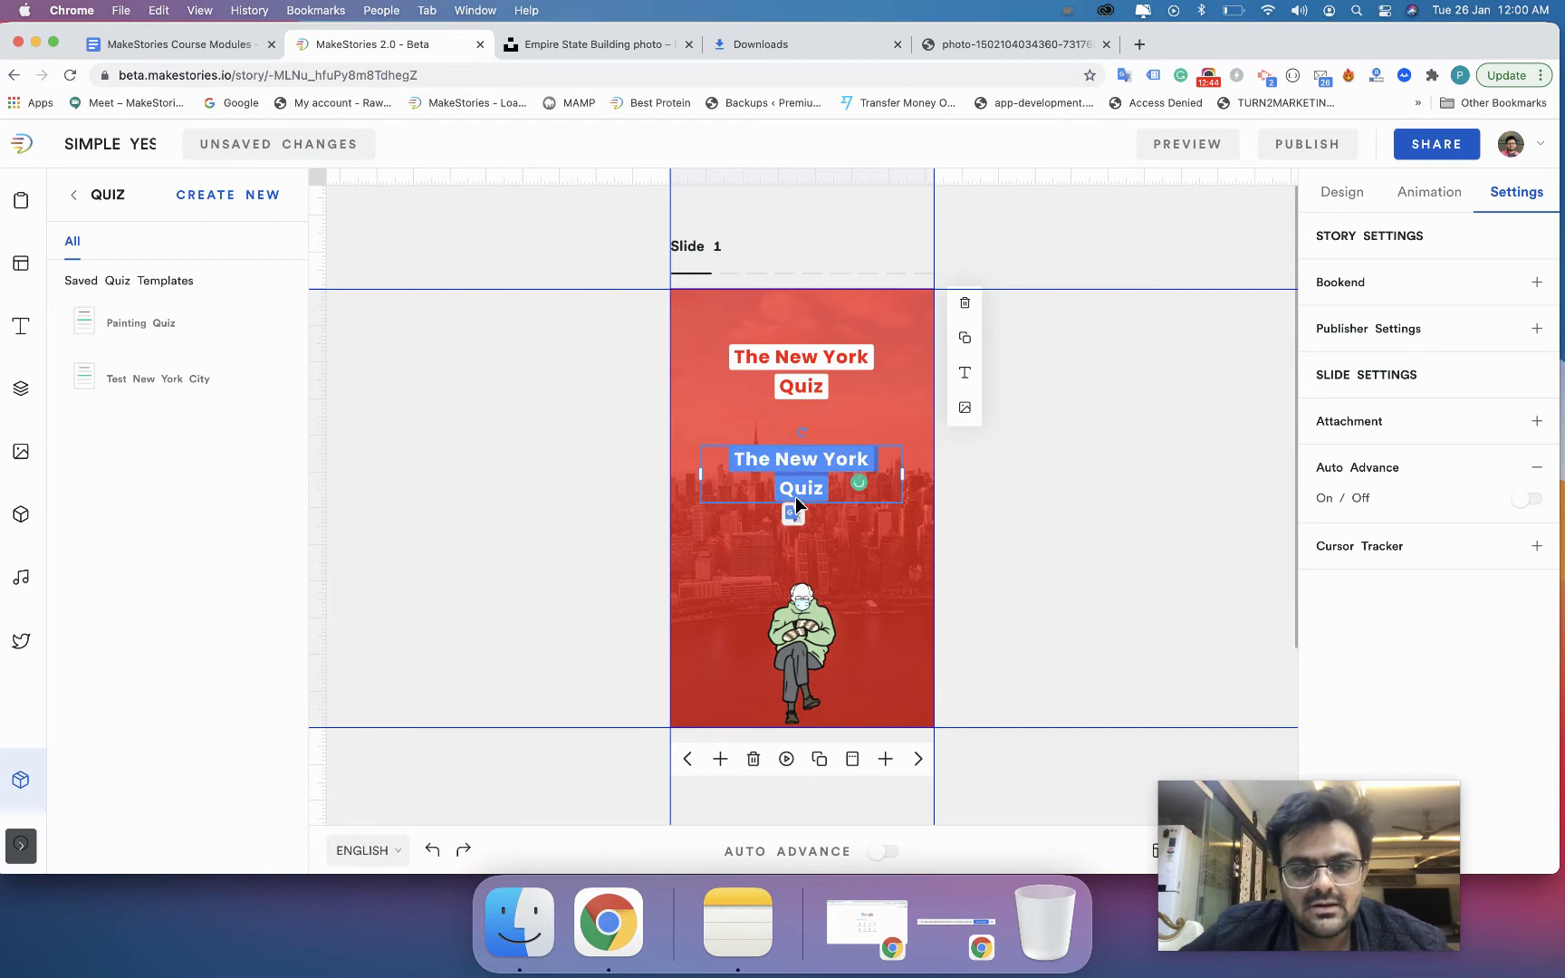
text(Take this quiz to test)
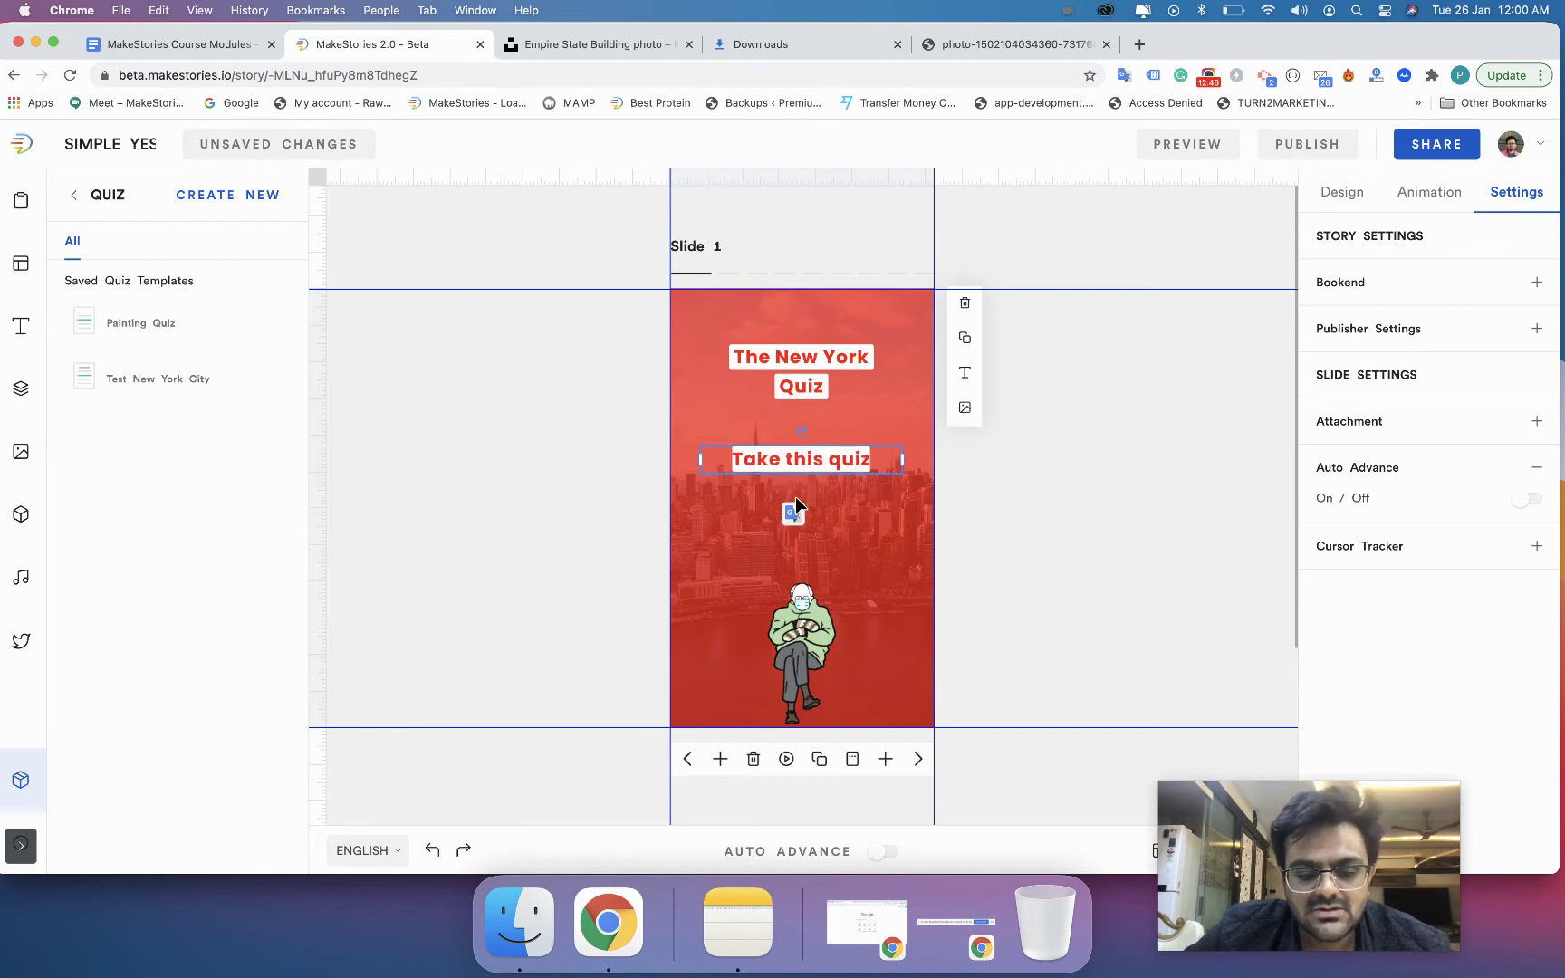
text( your)
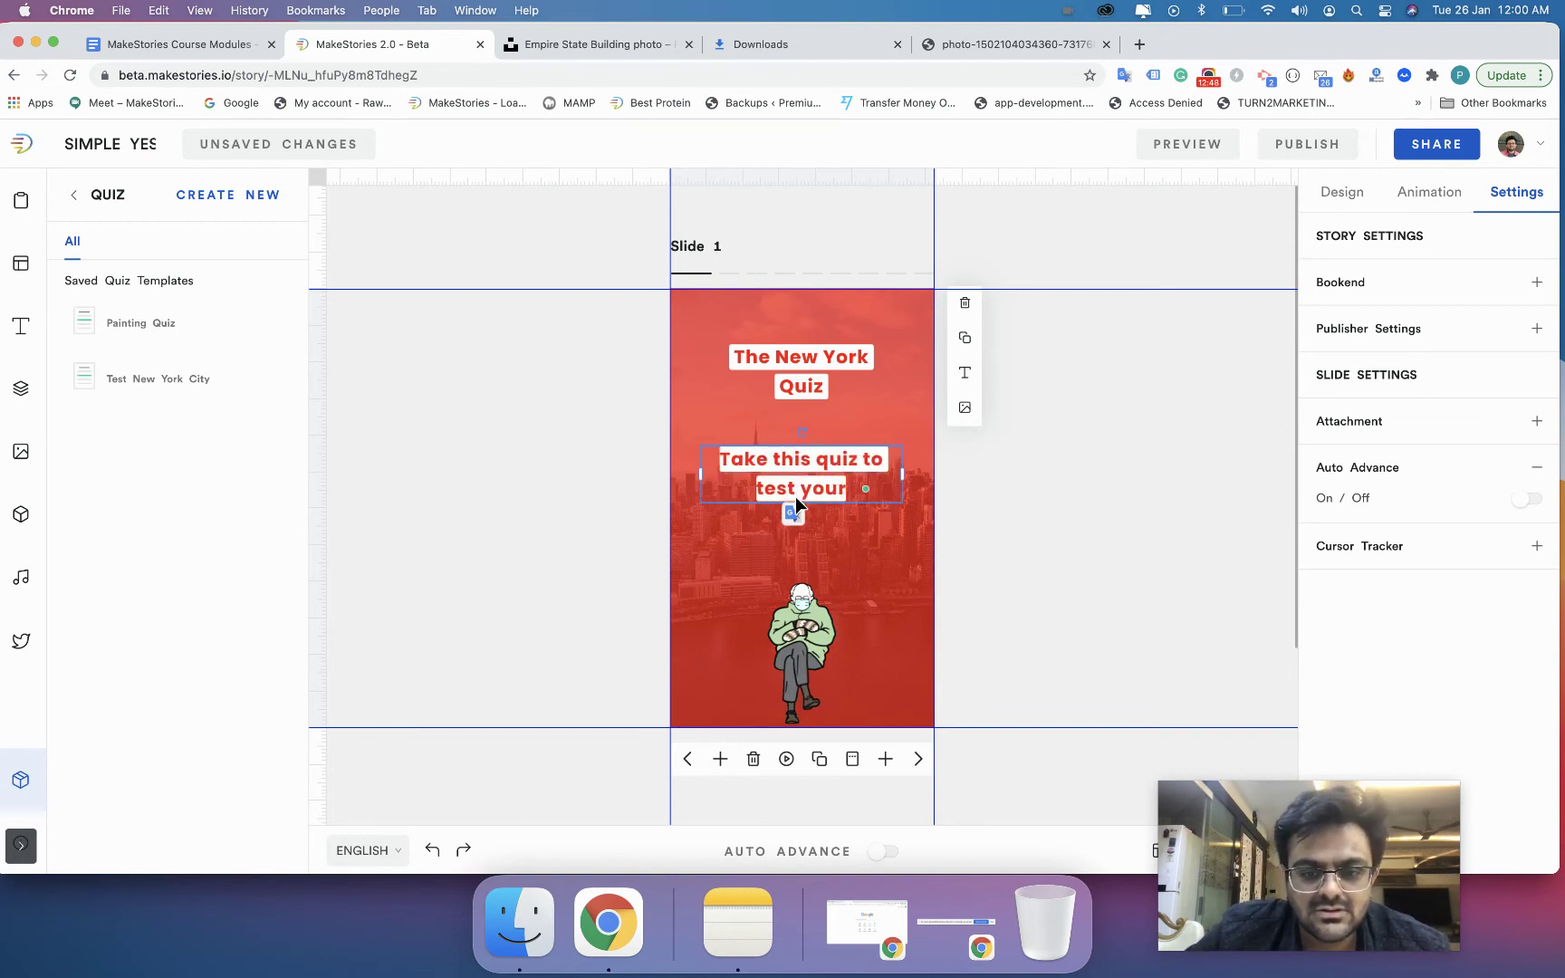
text( knowledge about)
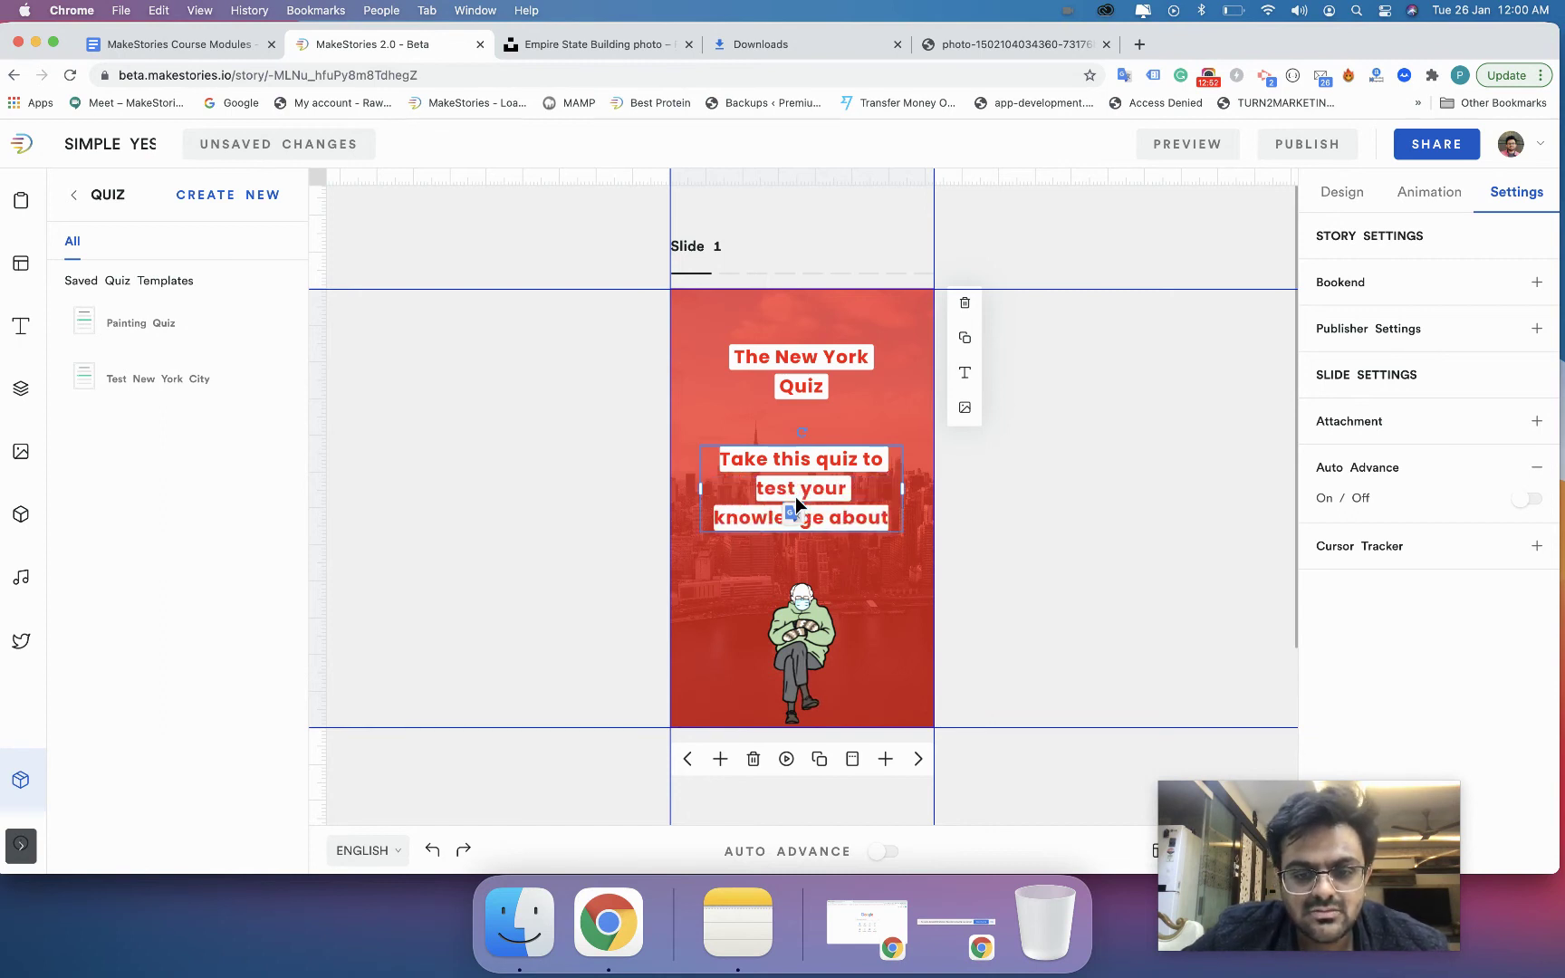
text( New York City)
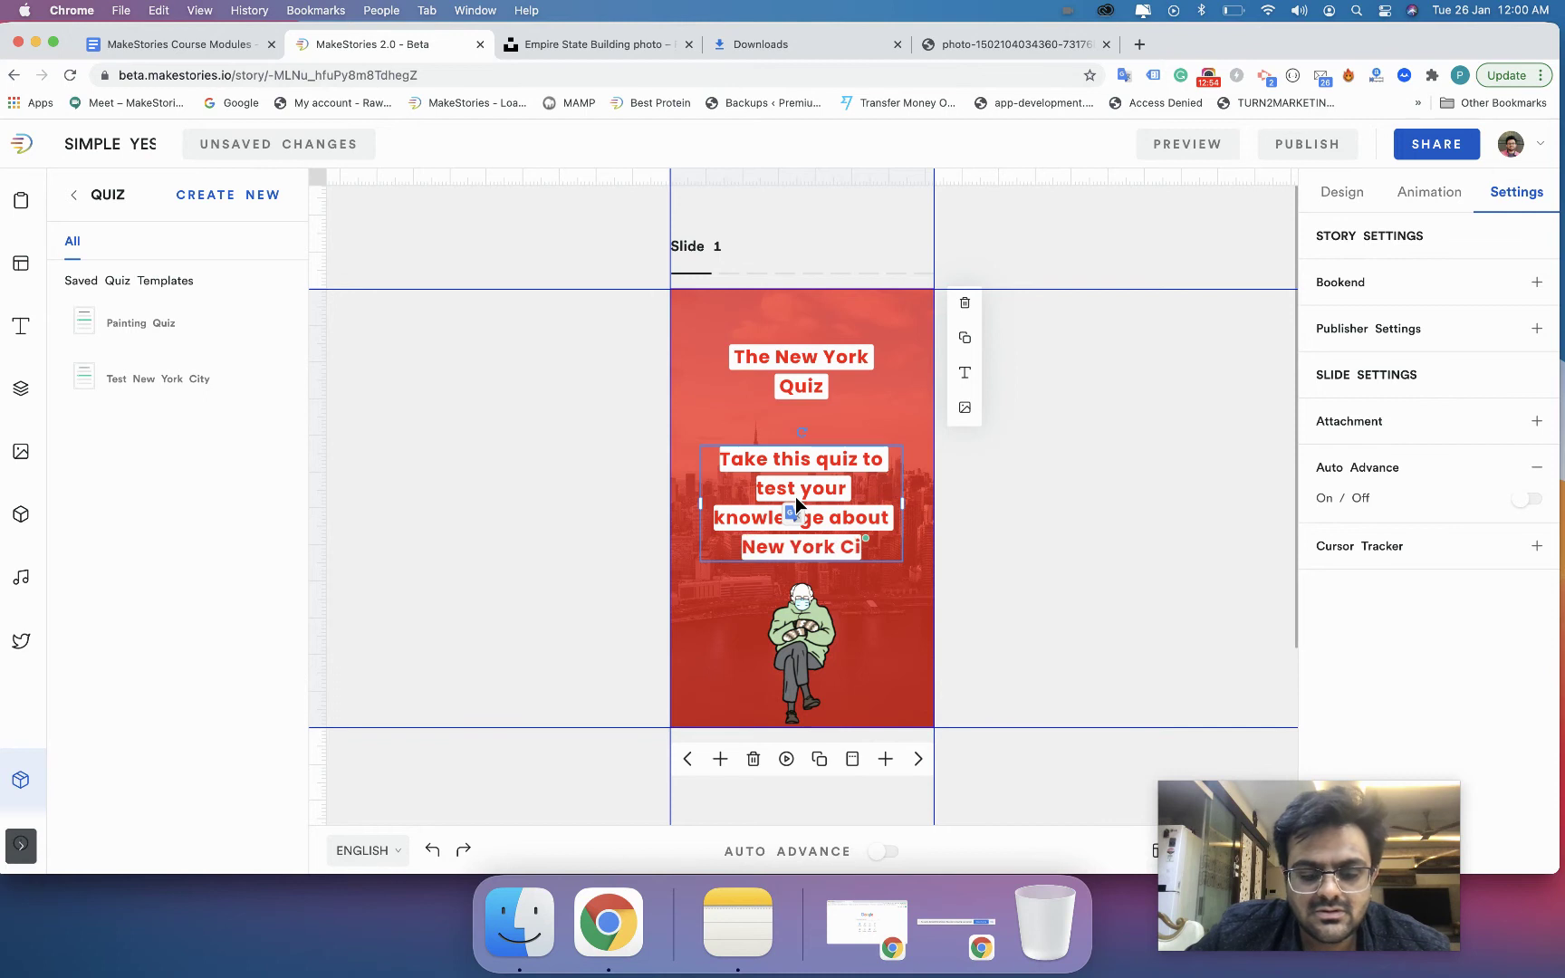
Remove the background color from slide 1's "Take this quiz" text and set its text color to white.
click(1333, 196)
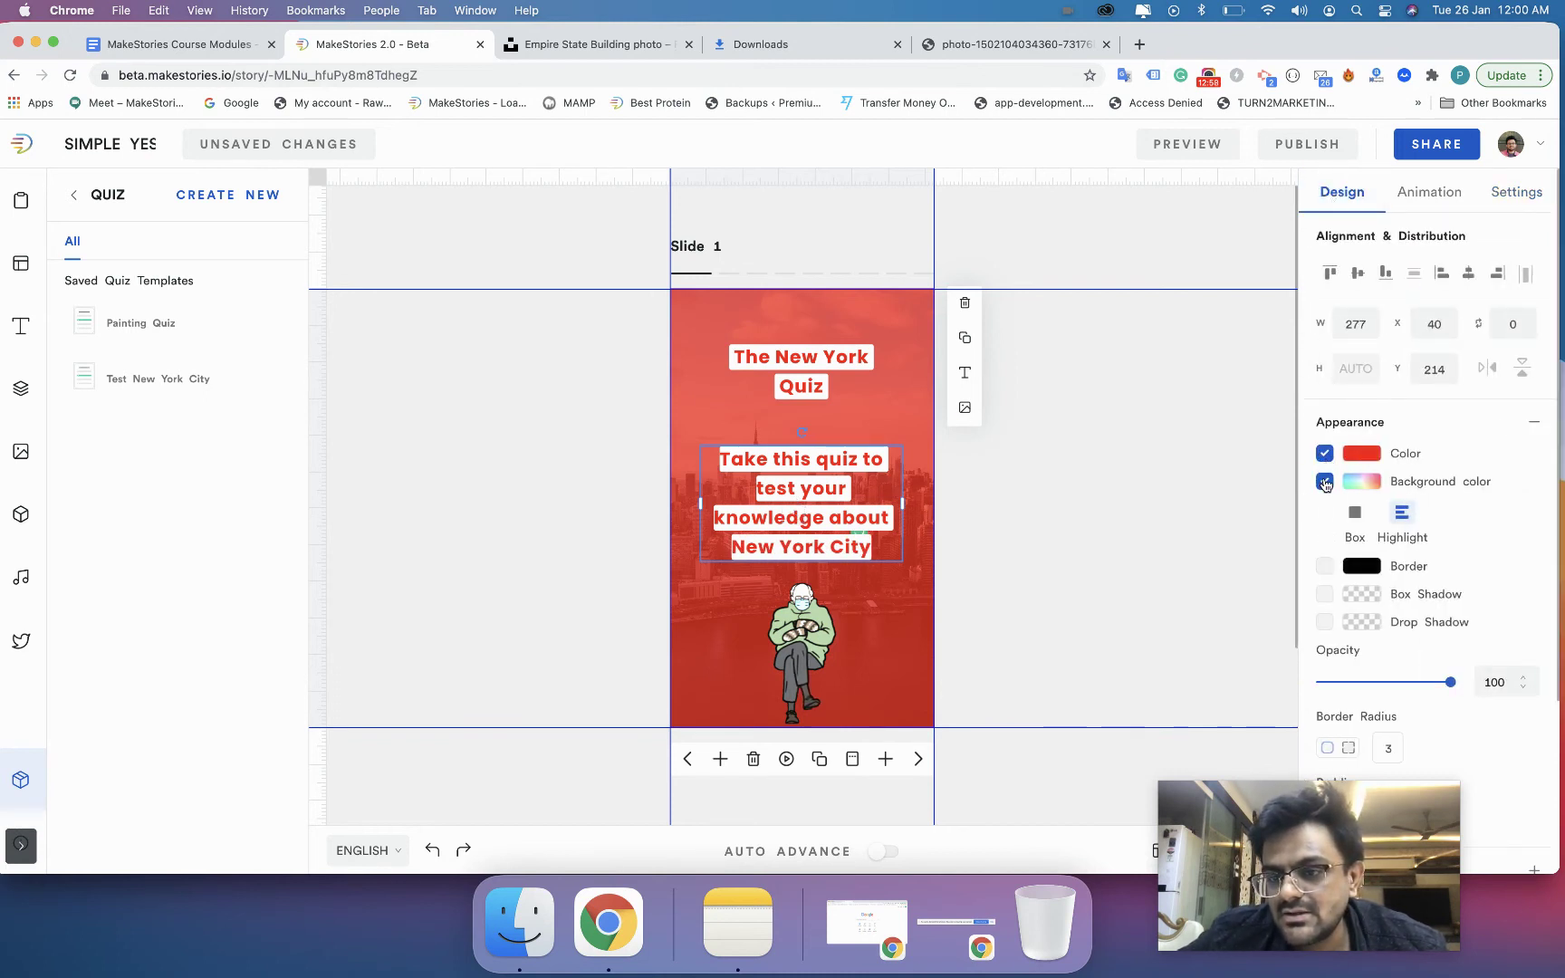
click(1324, 485)
click(1361, 453)
drag(1237, 527, 1137, 446)
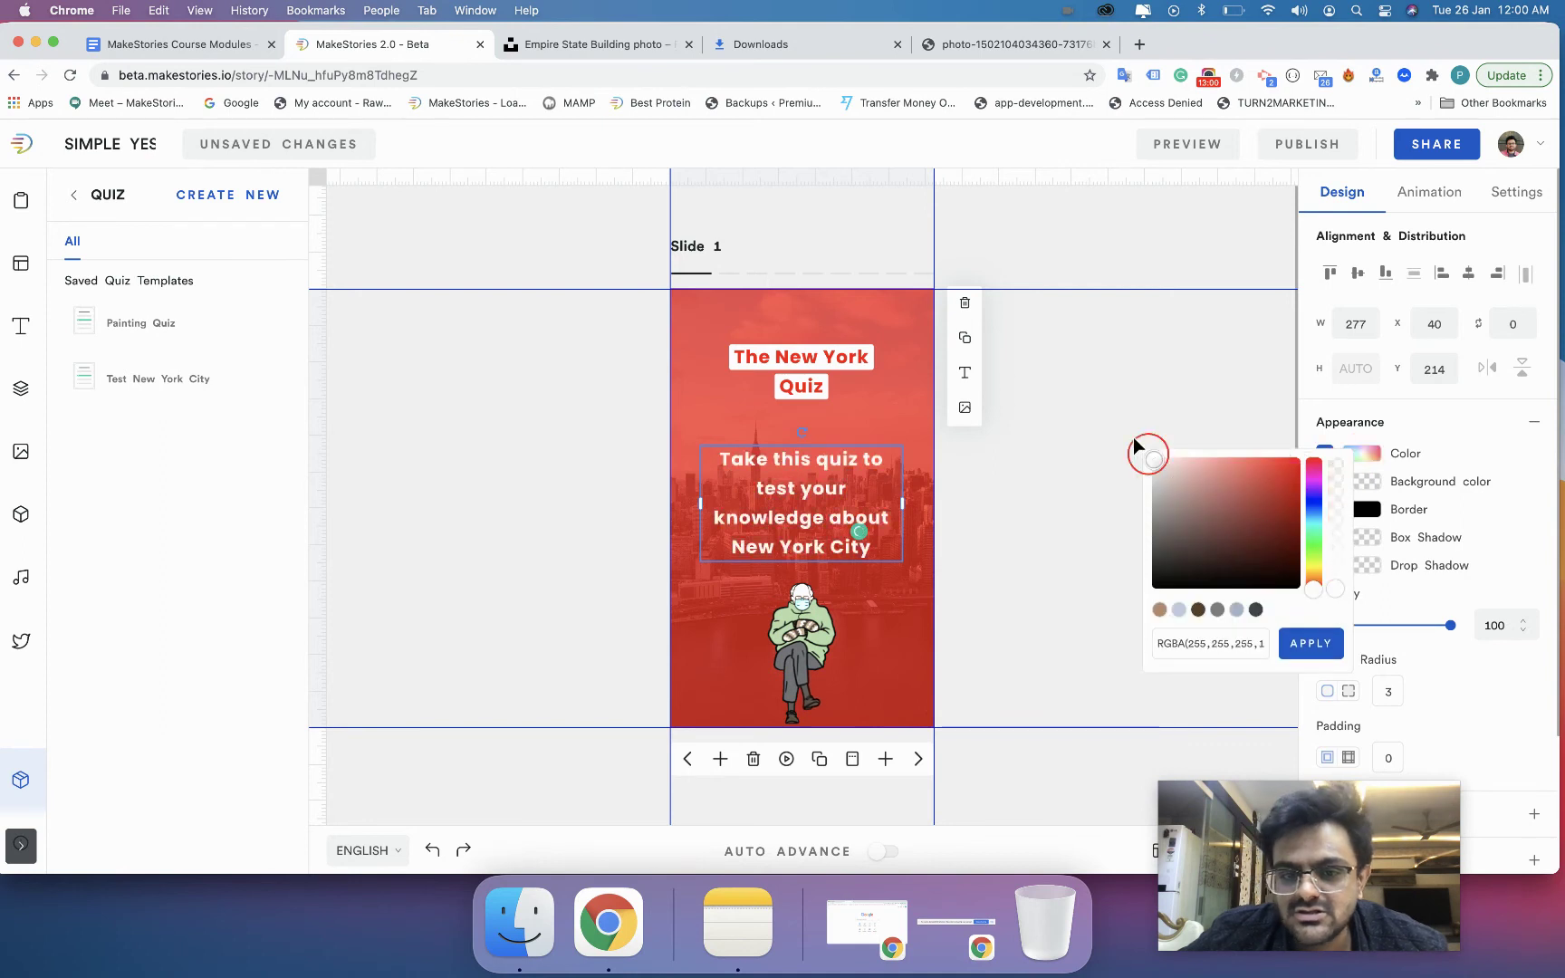
click(1310, 643)
click(1097, 660)
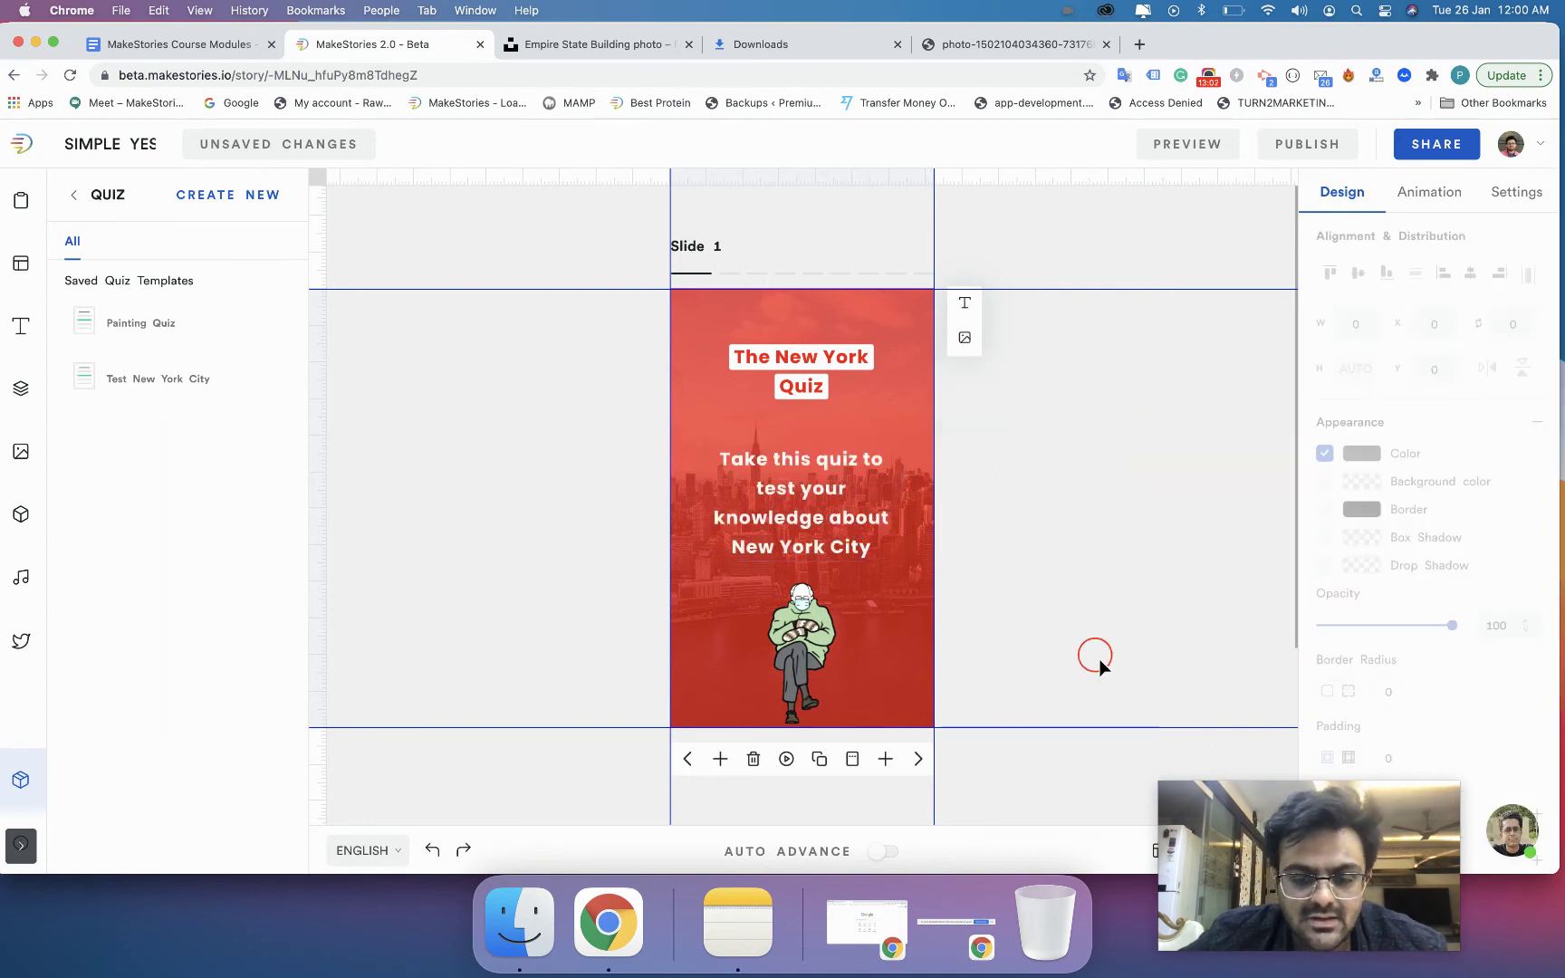
Center the New York Aquarium quiz question horizontally on slide 2.
click(919, 759)
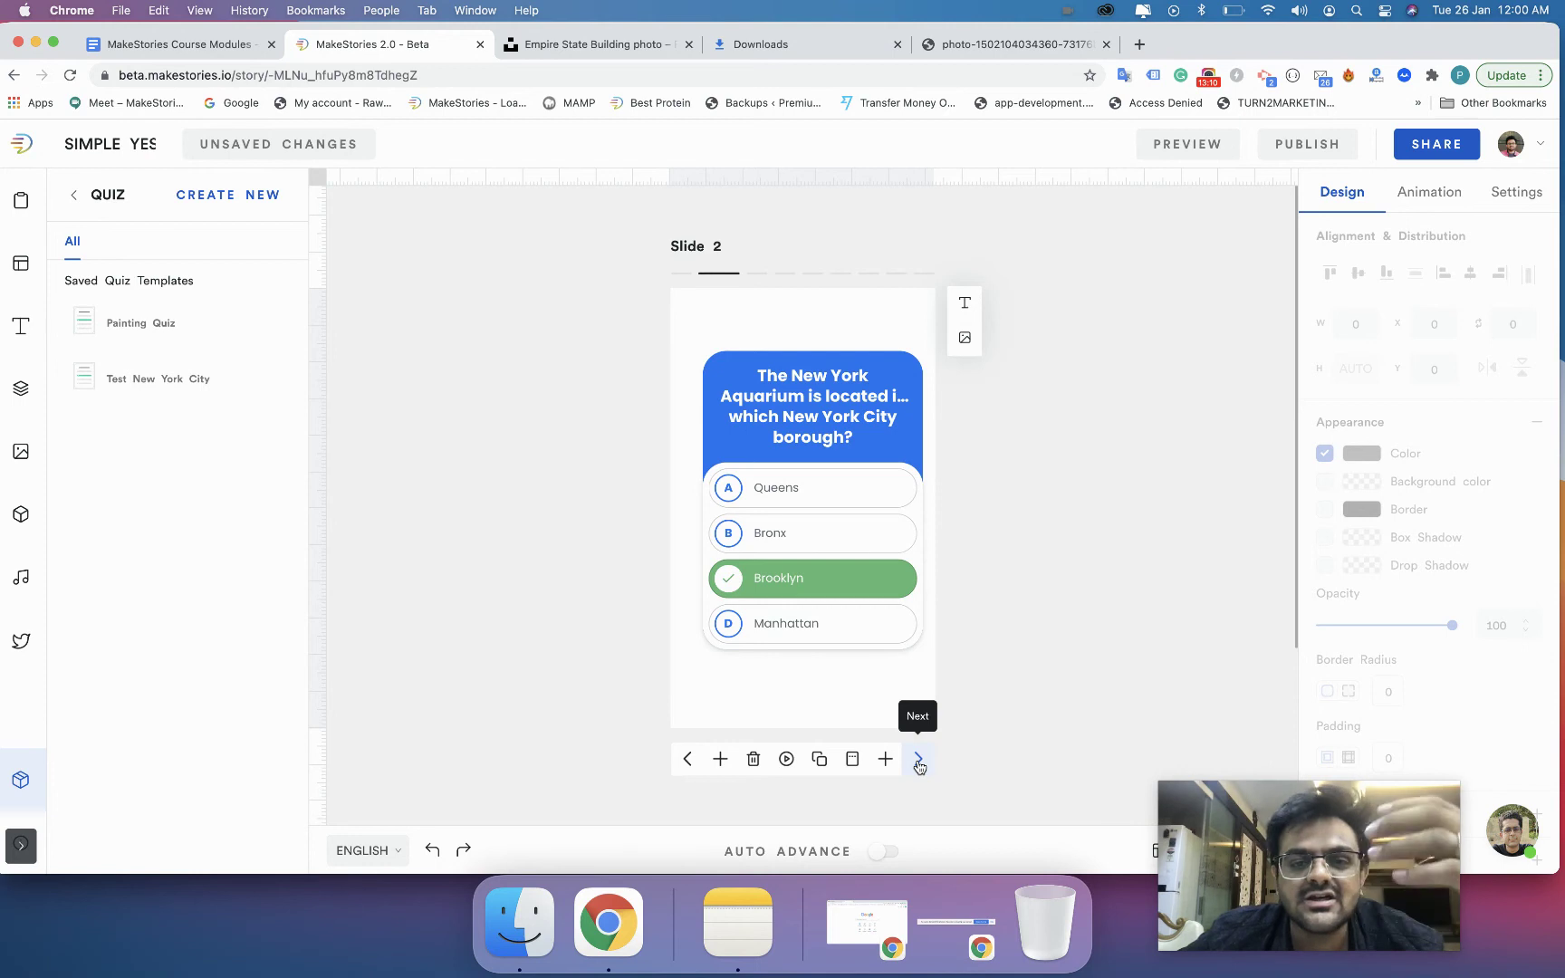
click(858, 619)
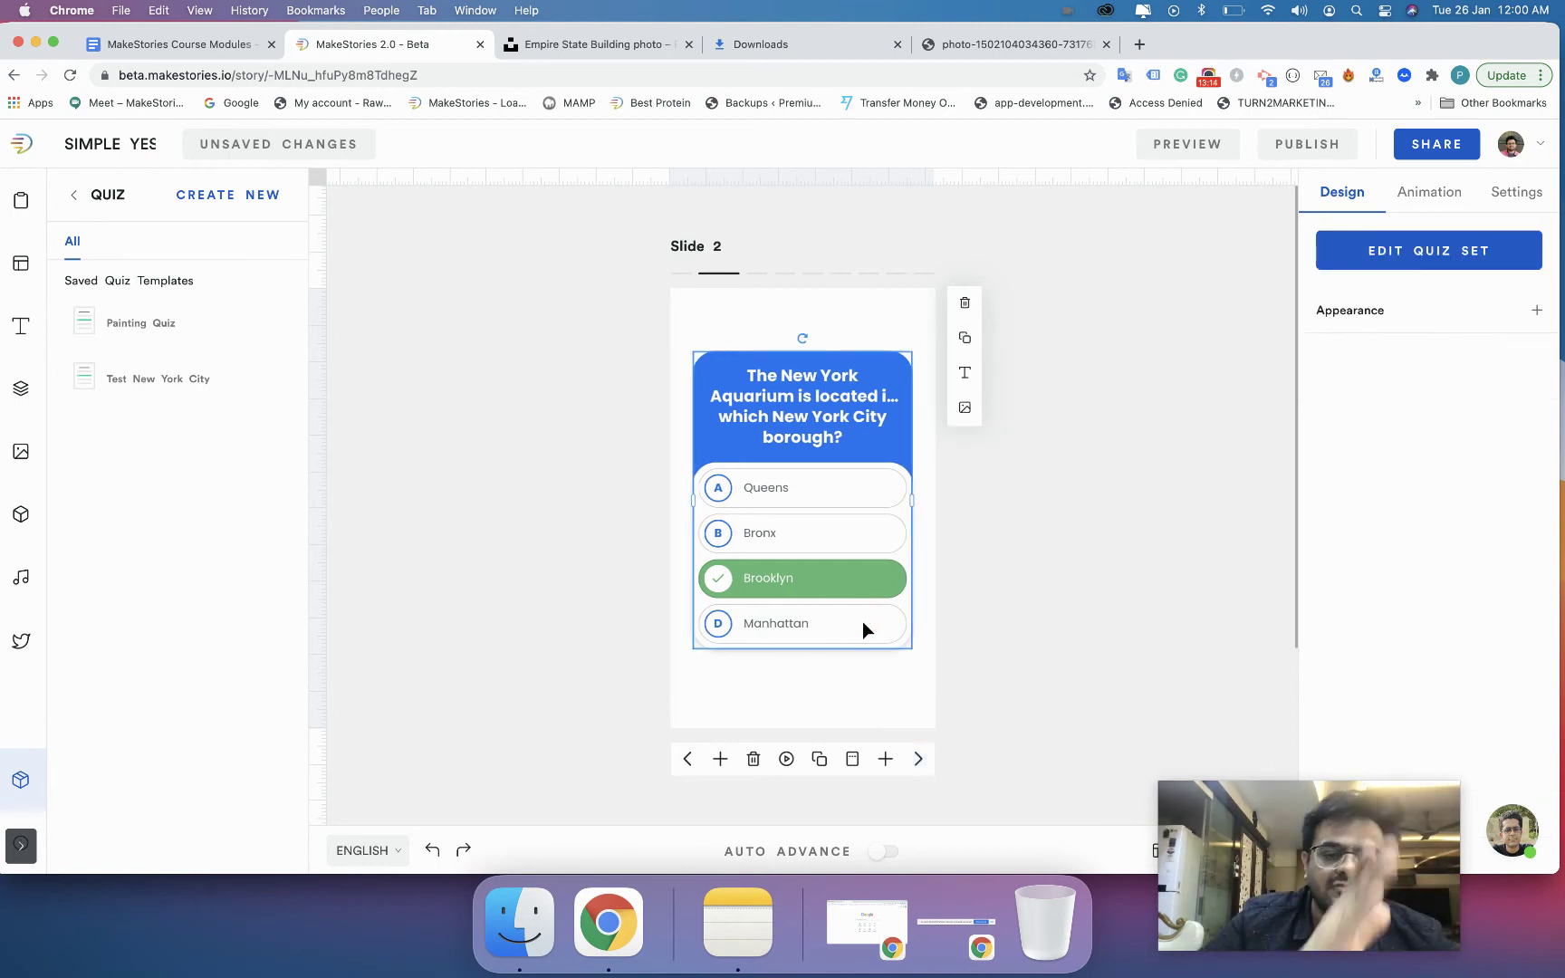
Review the quiz questions on slides 3 to 8 and the score result card on slide 9.
click(921, 759)
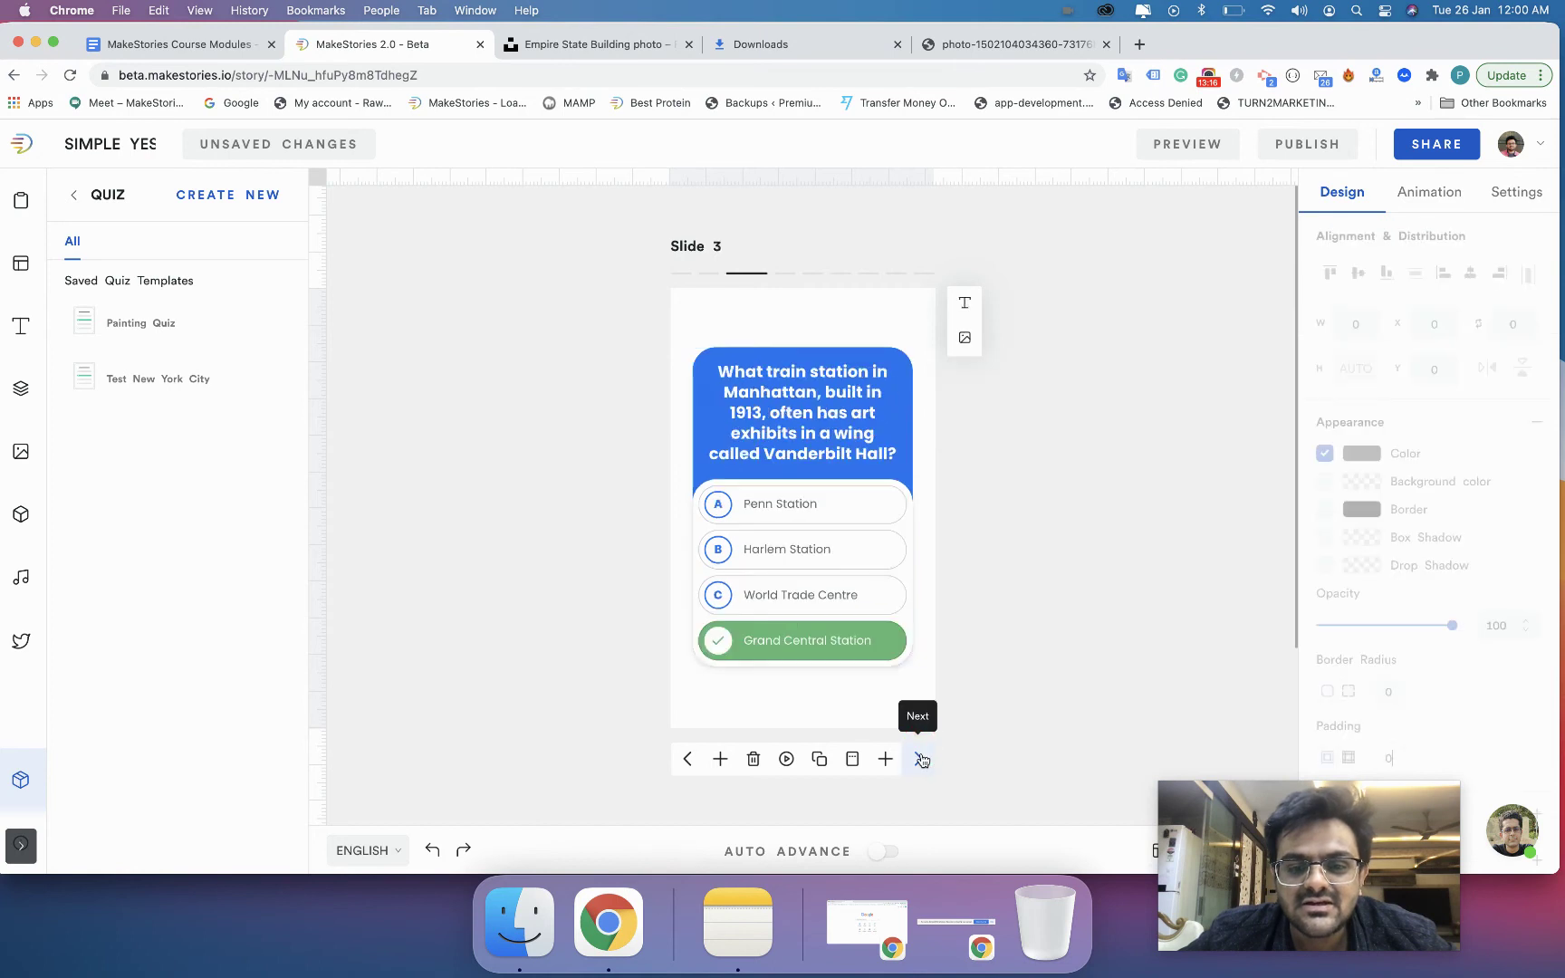
click(921, 759)
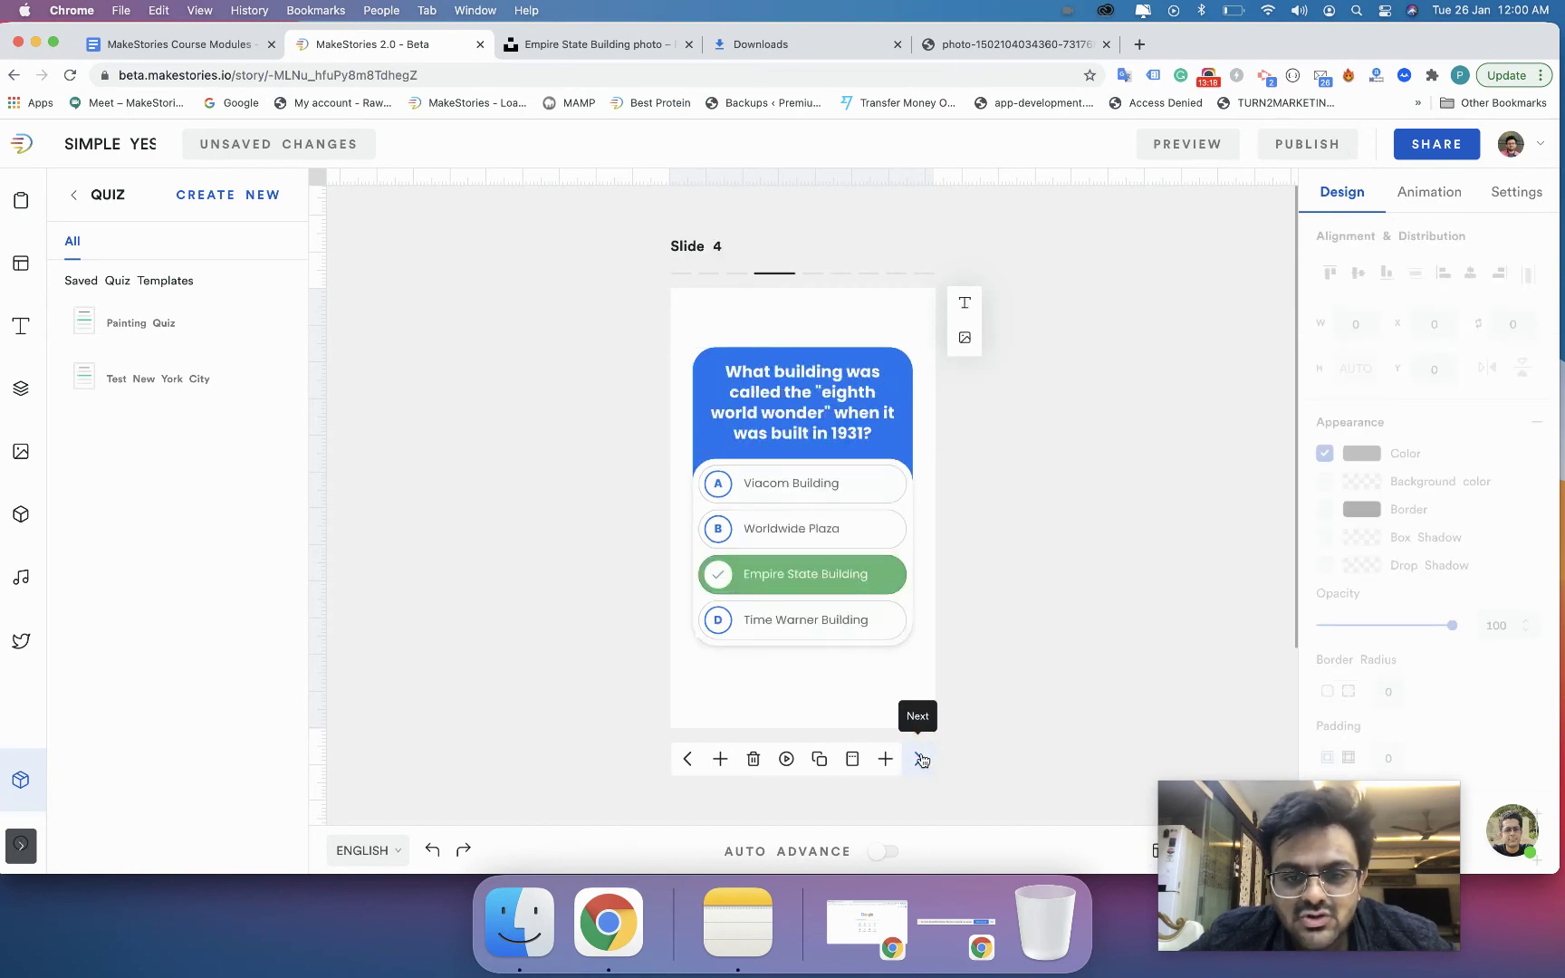
click(921, 759)
click(858, 625)
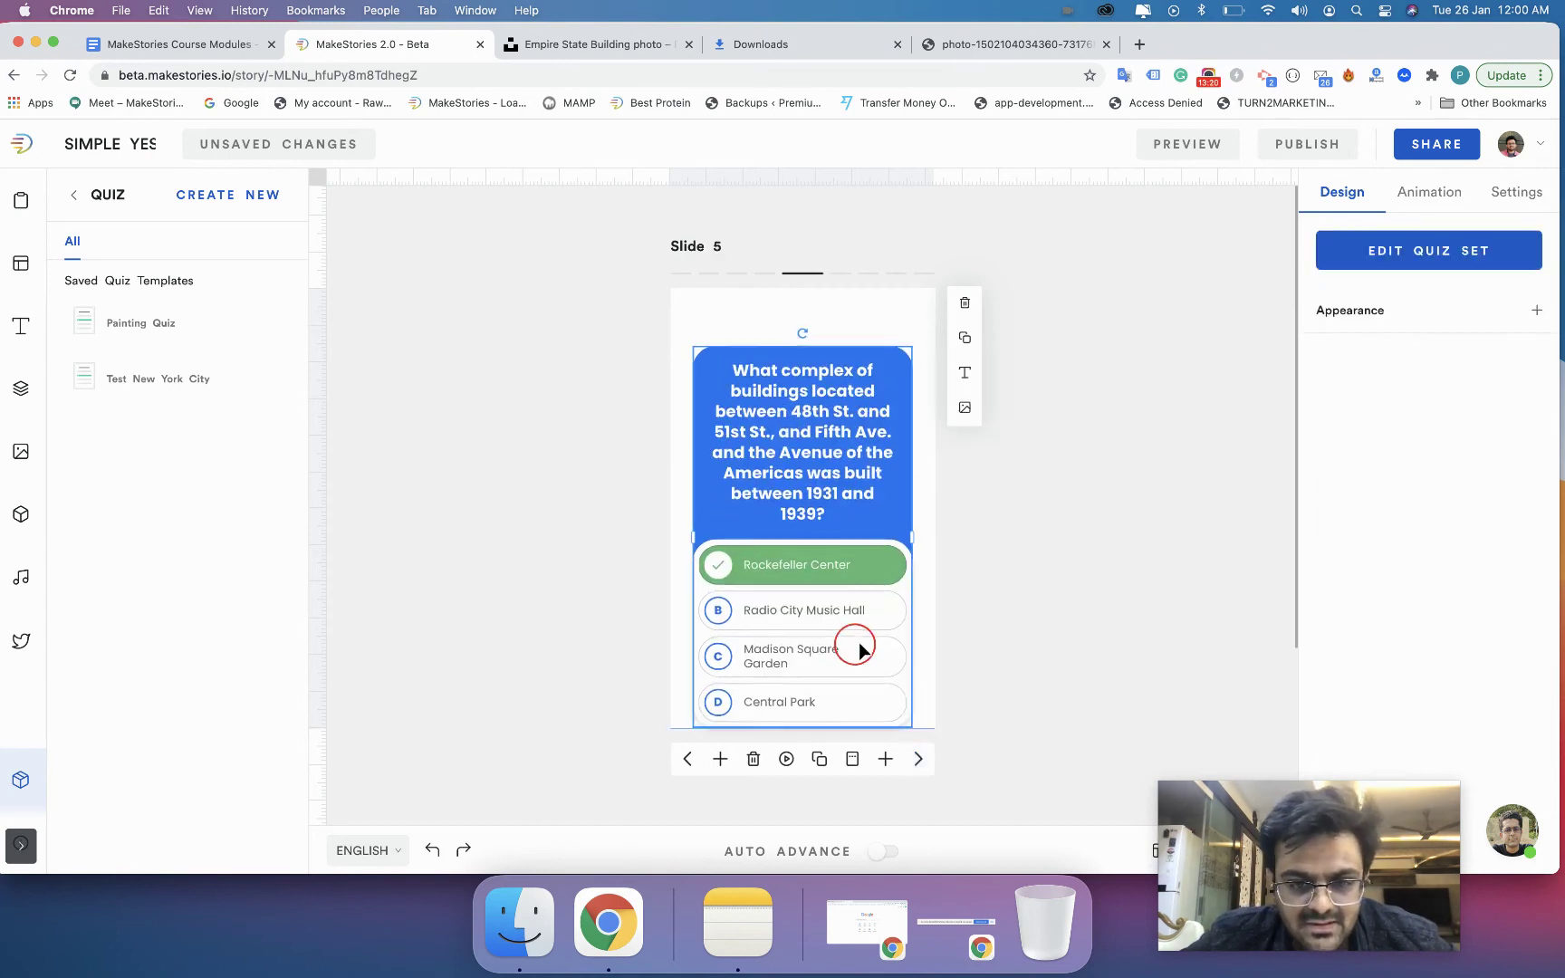
click(920, 761)
click(919, 761)
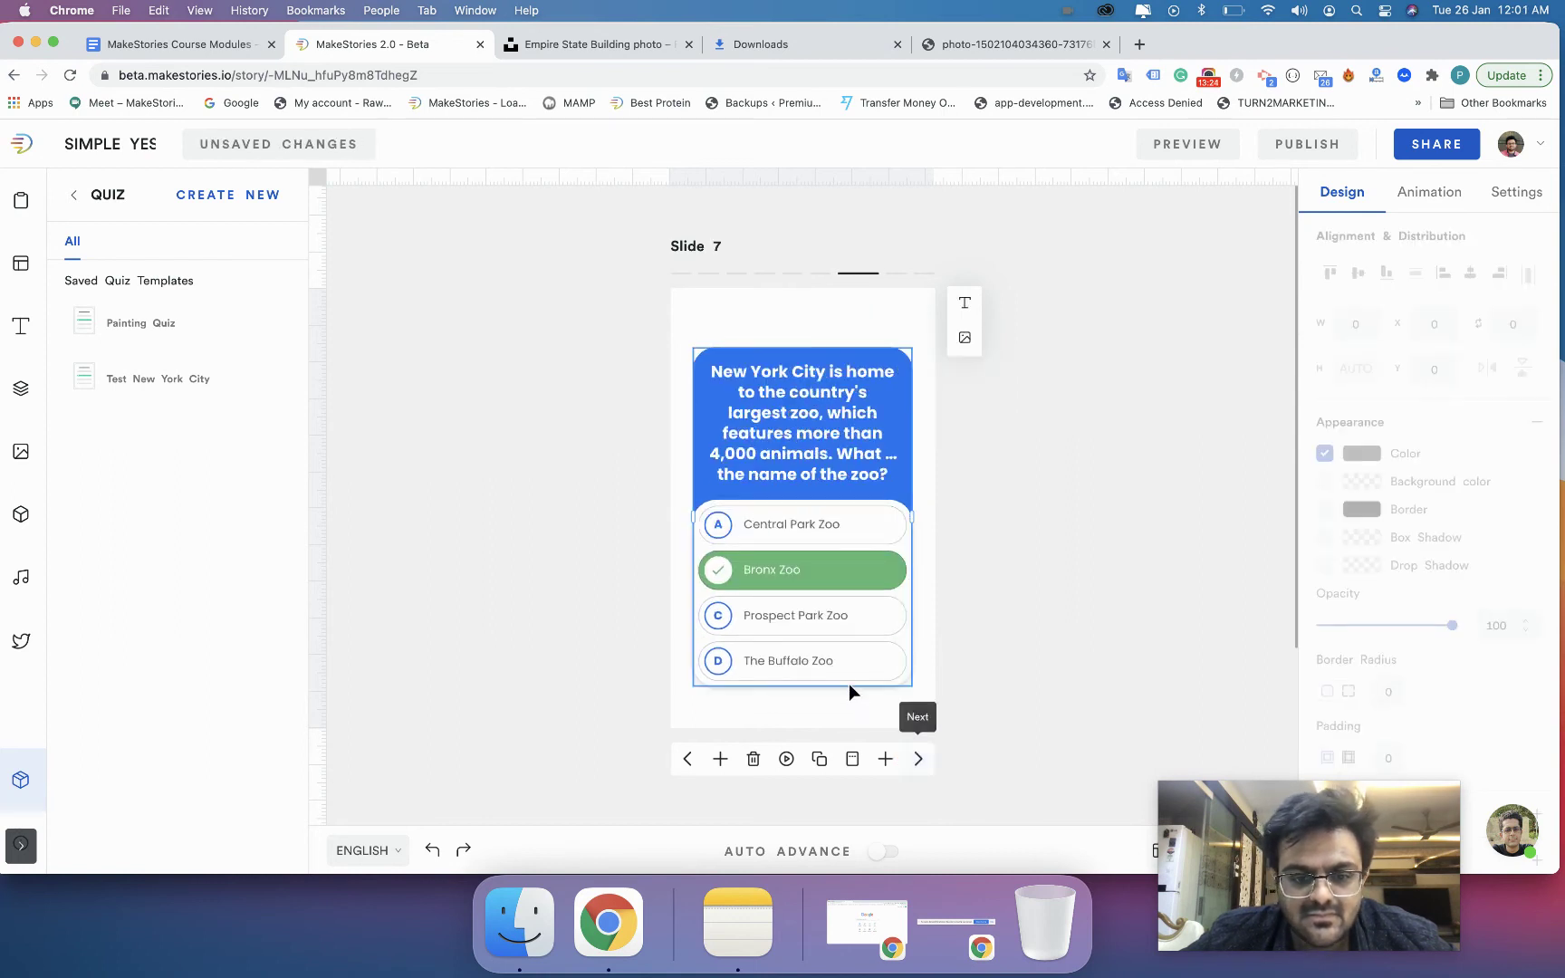
click(917, 760)
click(917, 759)
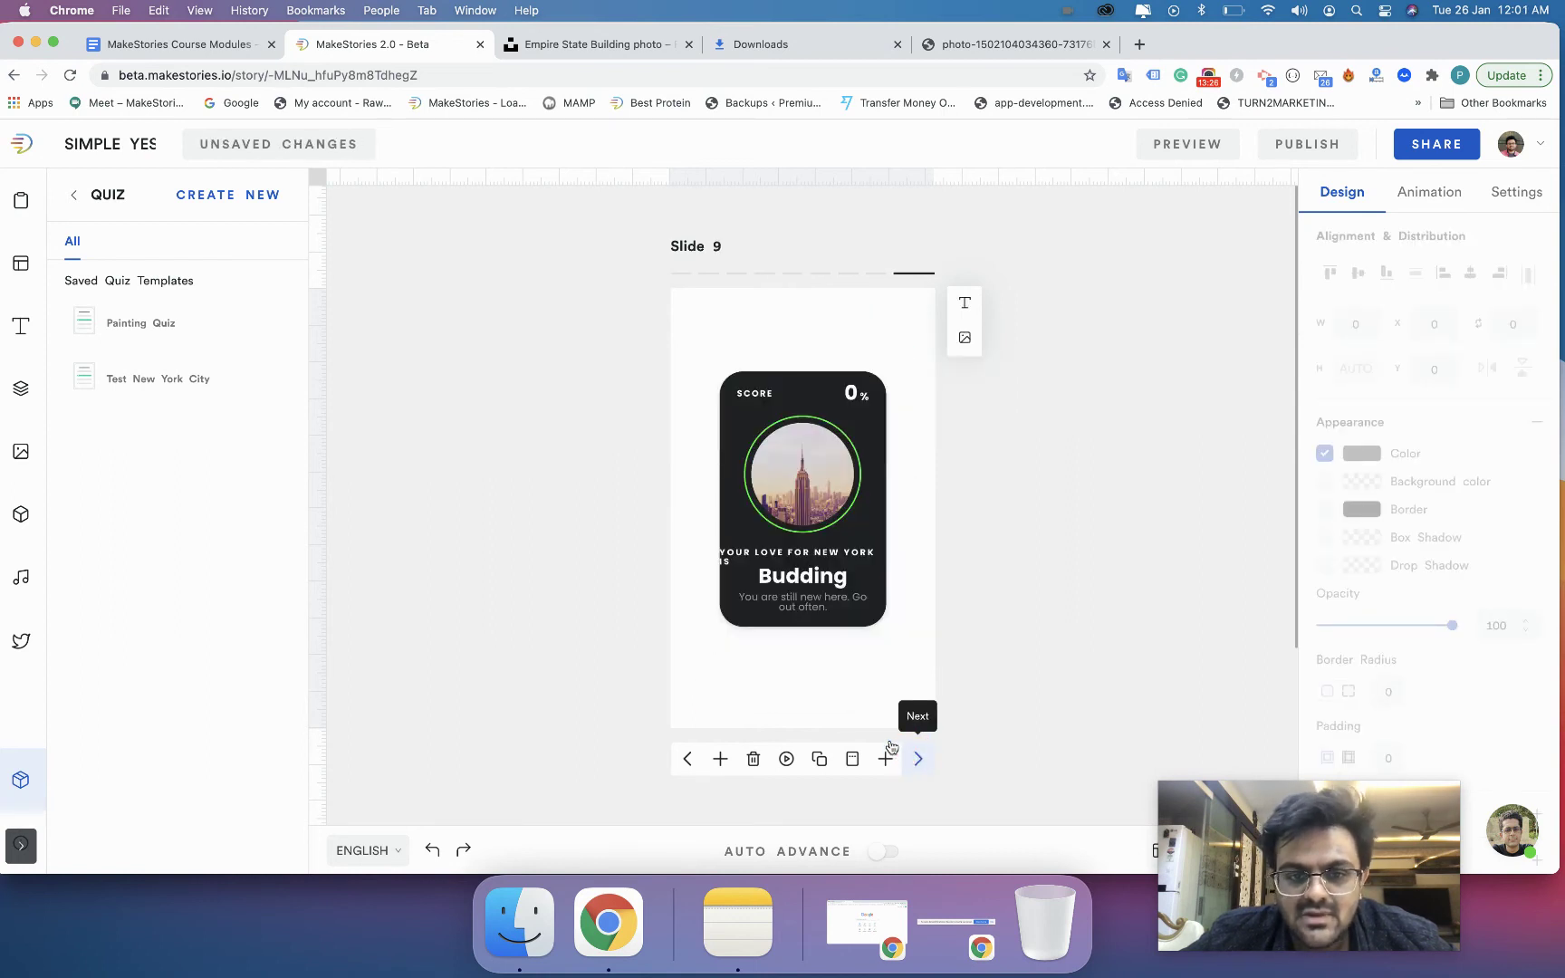
click(786, 572)
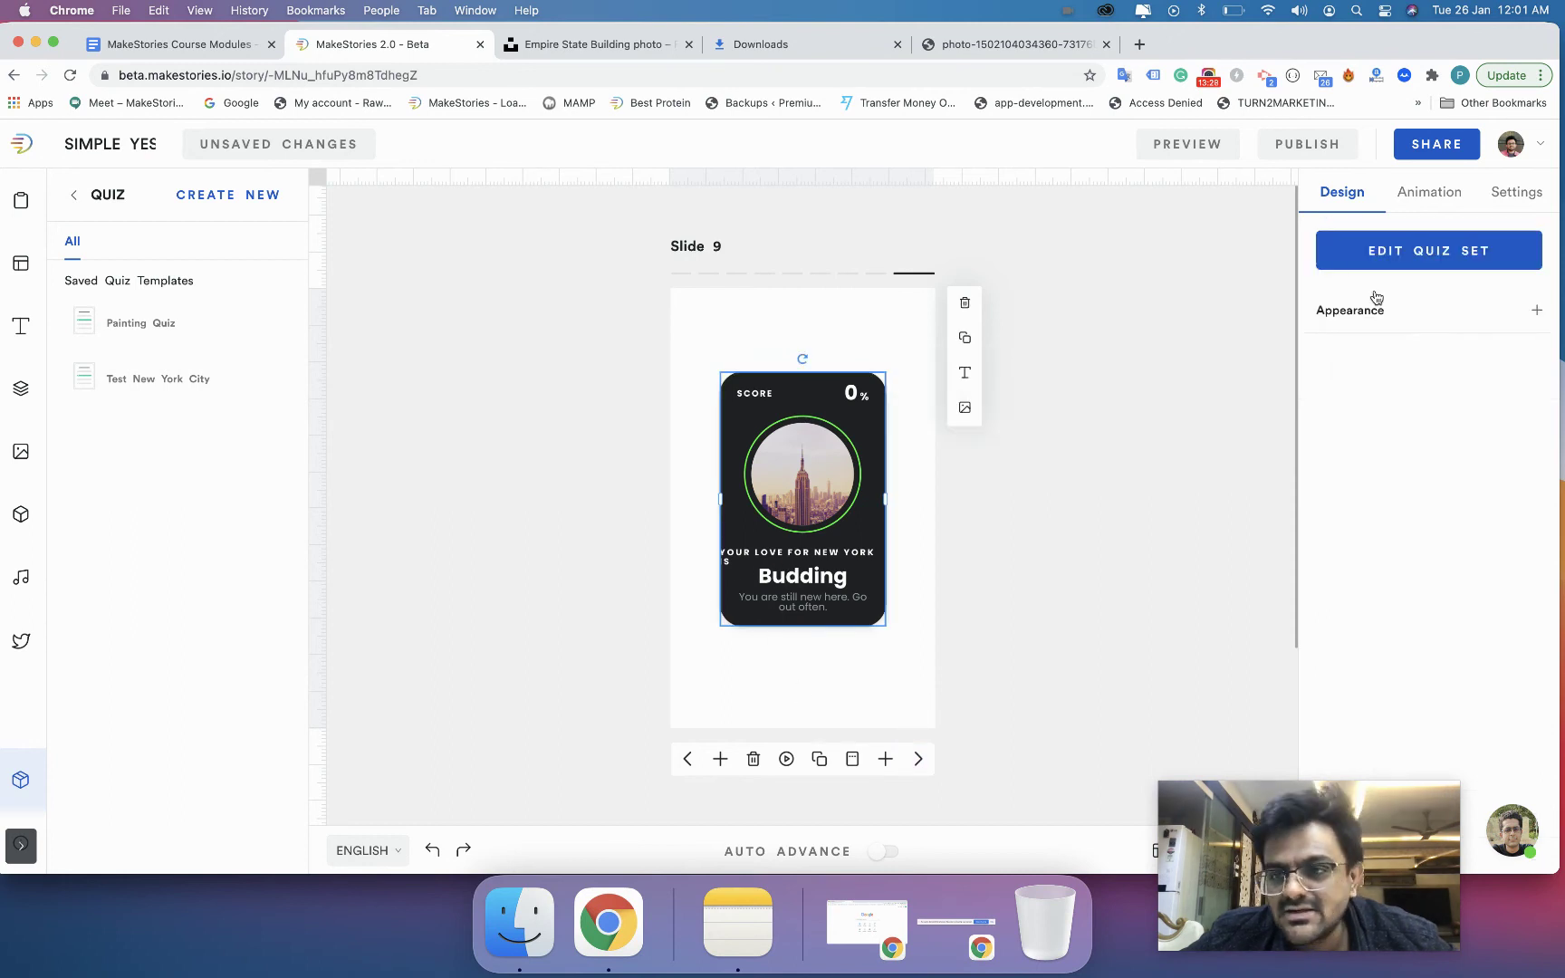
click(687, 758)
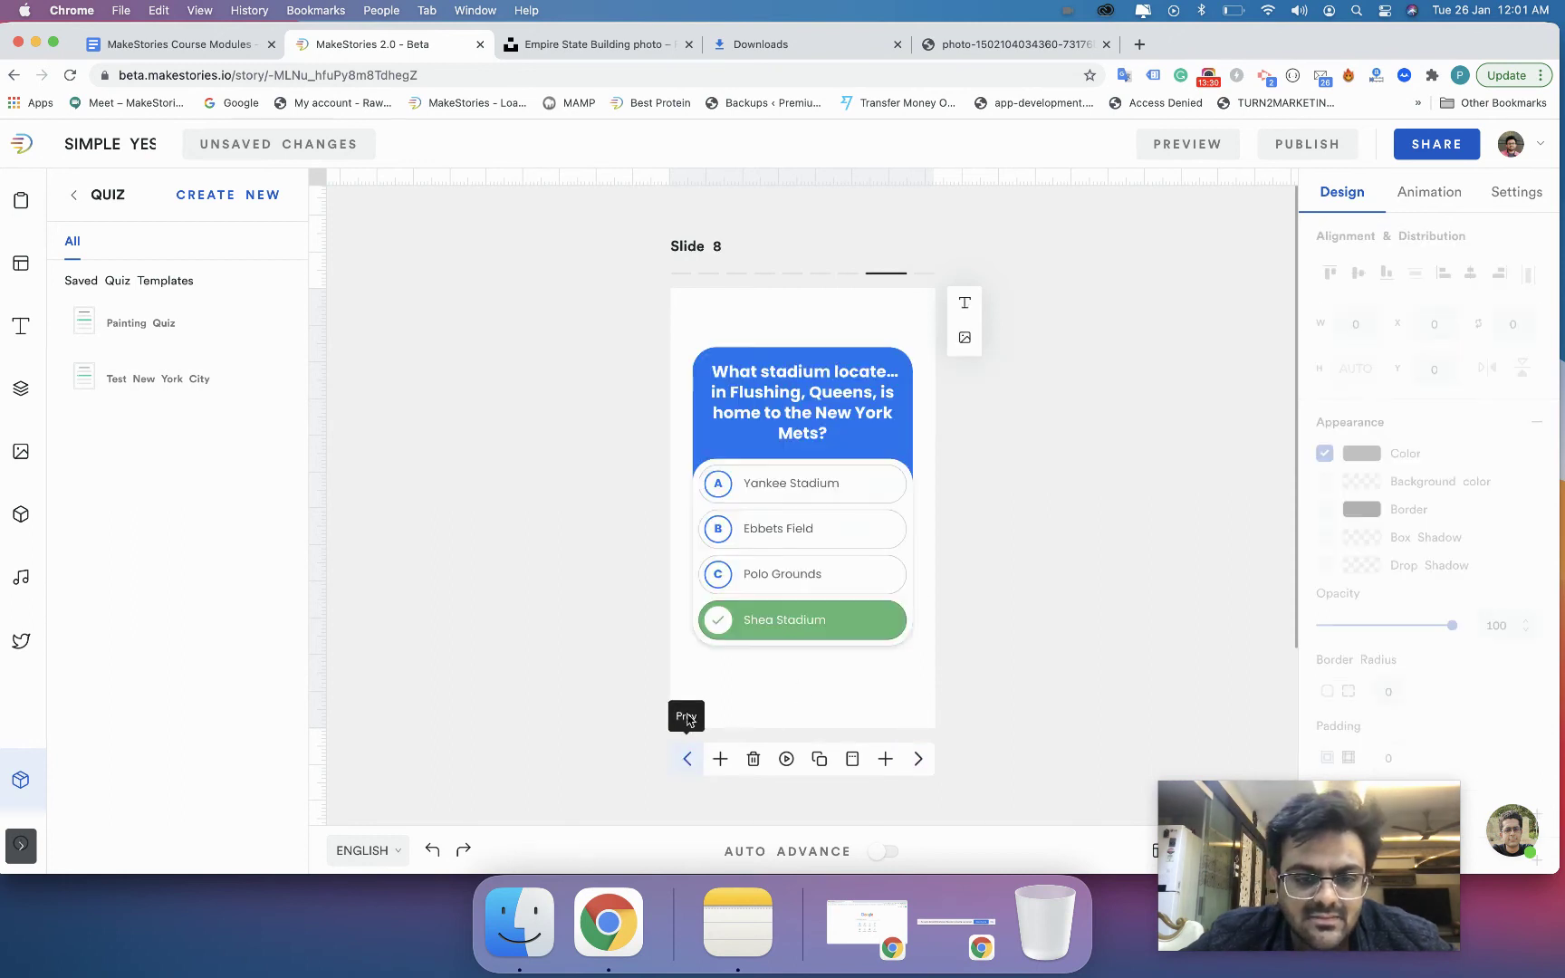
Show the appearance settings of slide 2's quiz question and open its quiz set for editing.
click(711, 274)
click(788, 399)
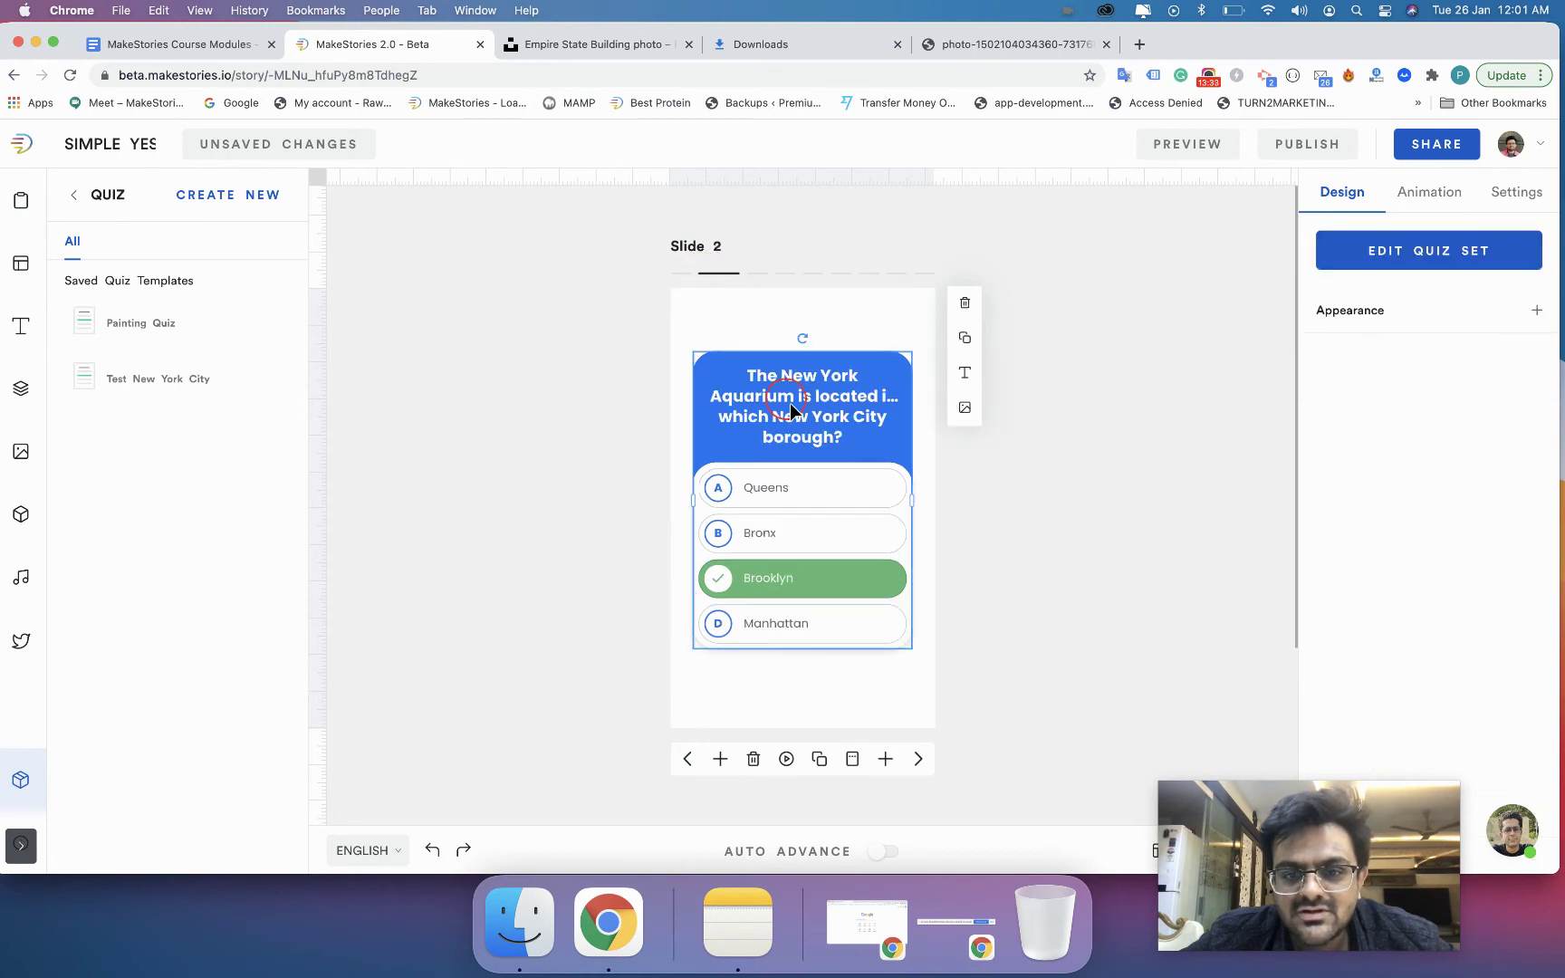
click(1413, 312)
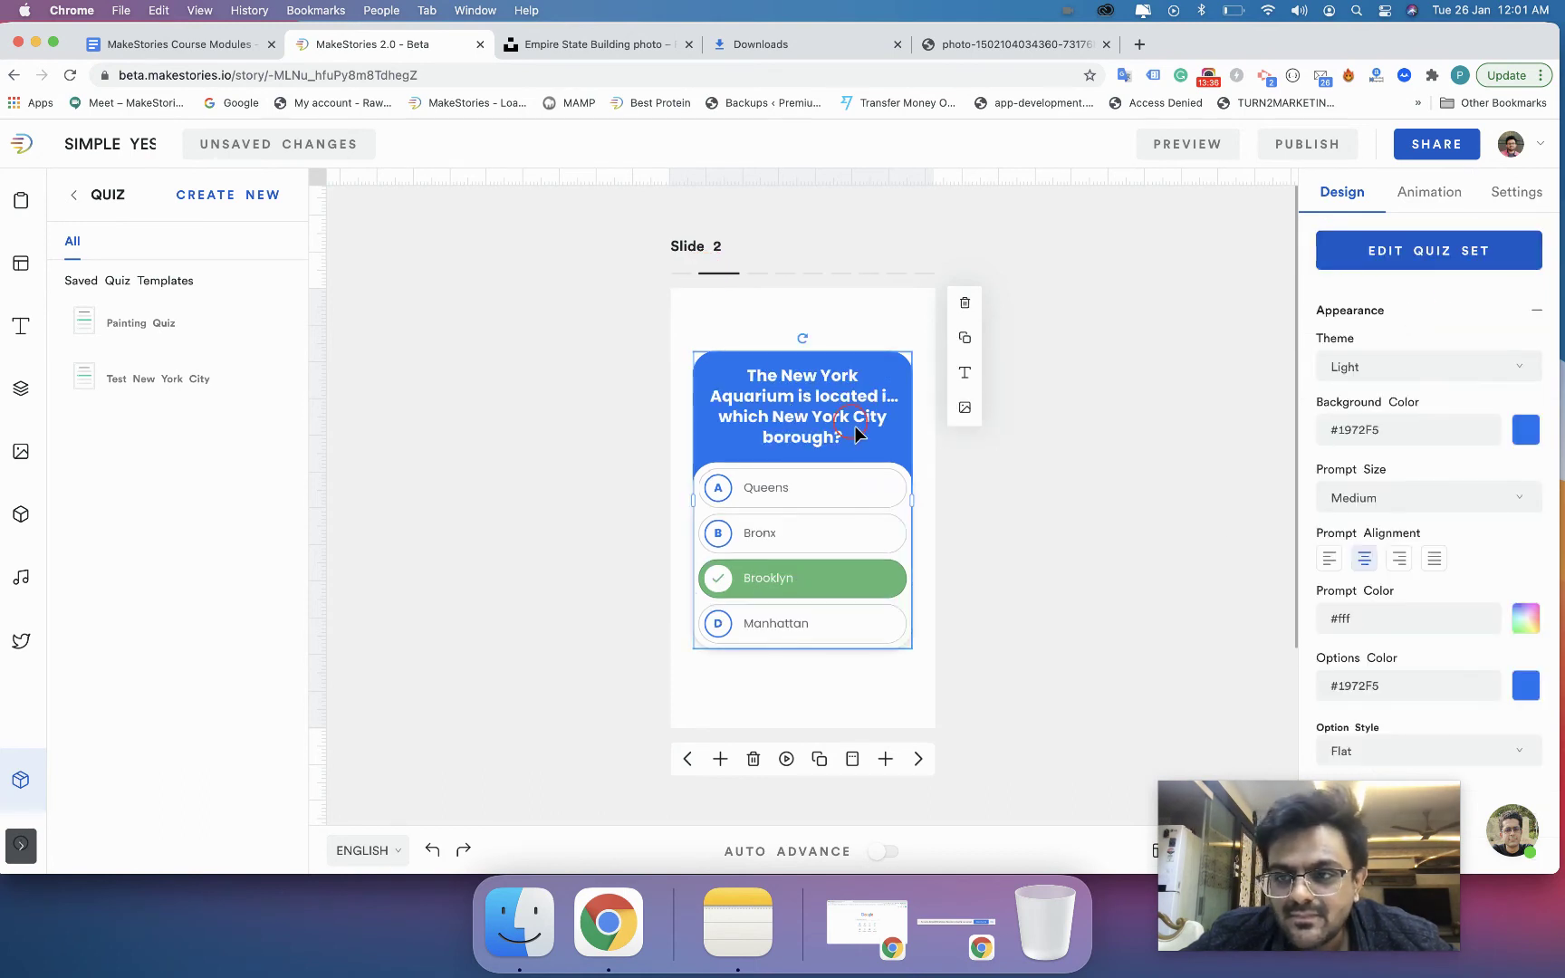
click(1365, 258)
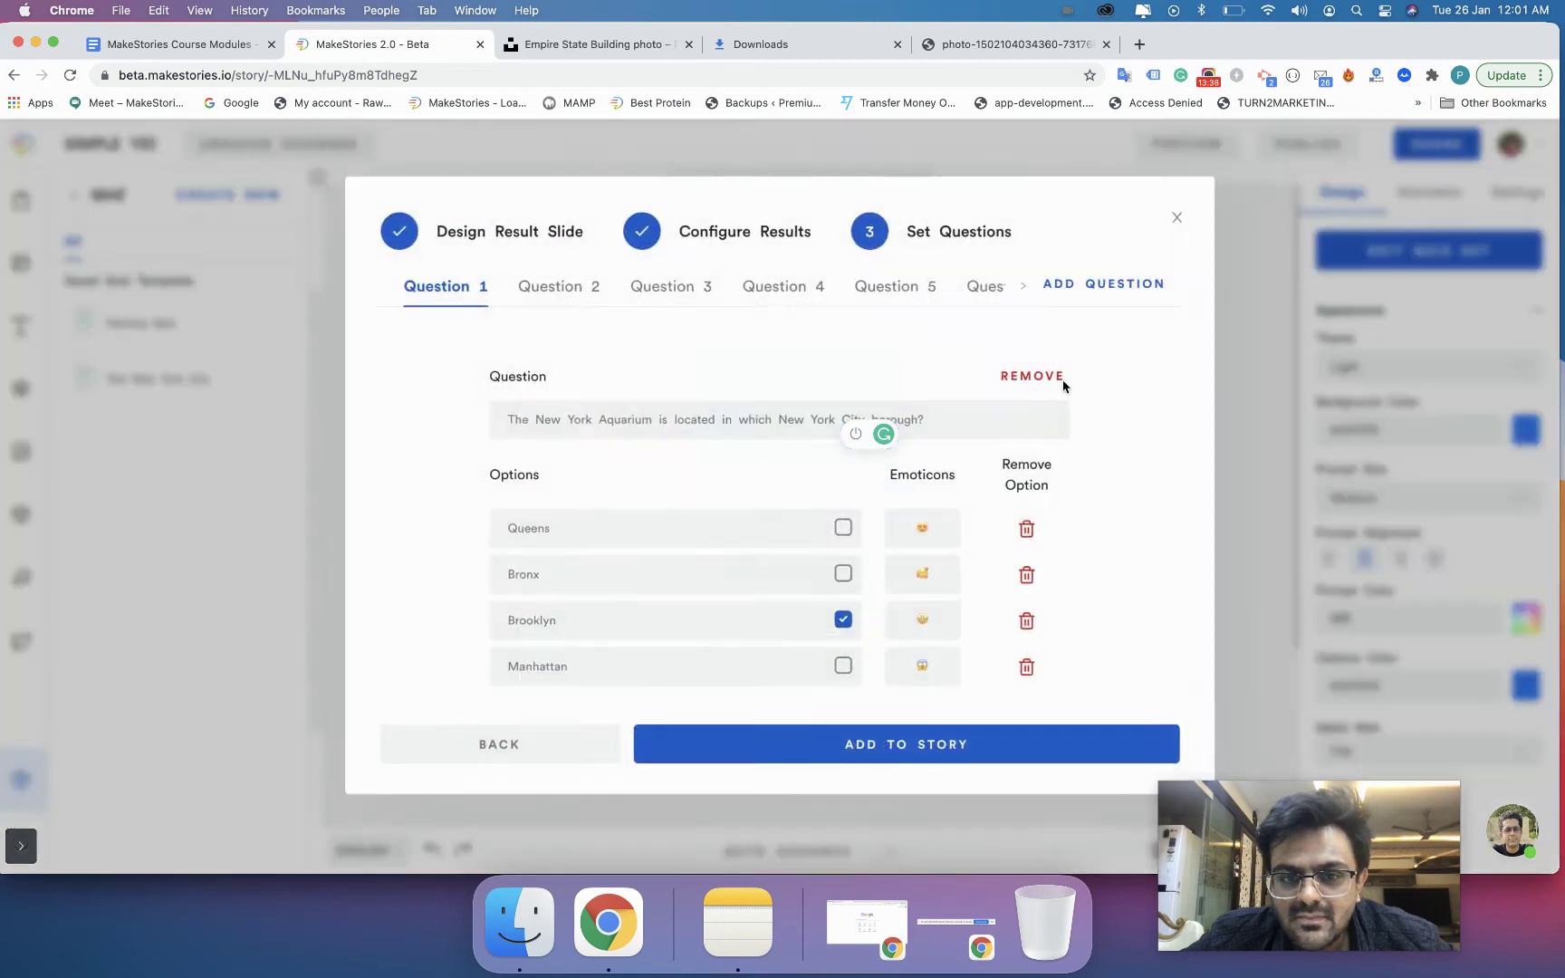